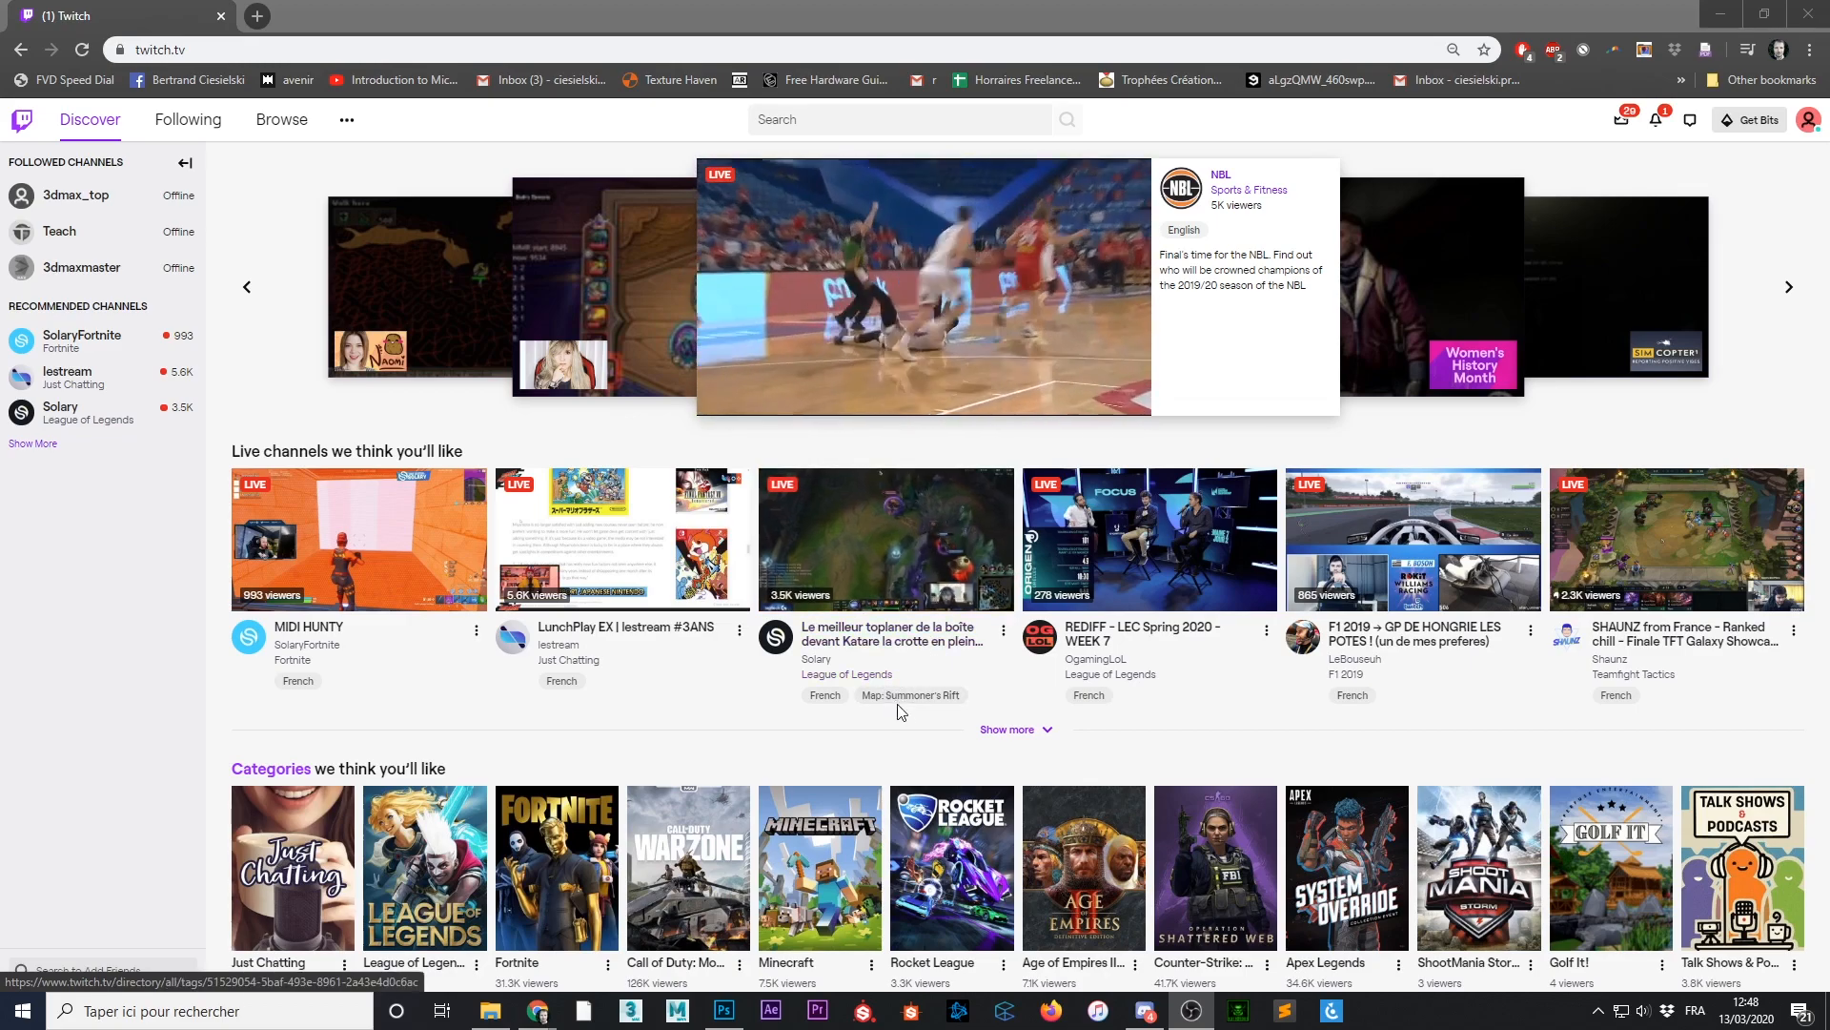
Look through the recommended live channels and categories on the Twitch Discover page and open the account menu
{"action": "scroll", "coordinate": [1053, 673], "scroll_direction": "down", "scroll_amount": 3}
{"action": "scroll", "coordinate": [910, 758], "scroll_direction": "down", "scroll_amount": 2}
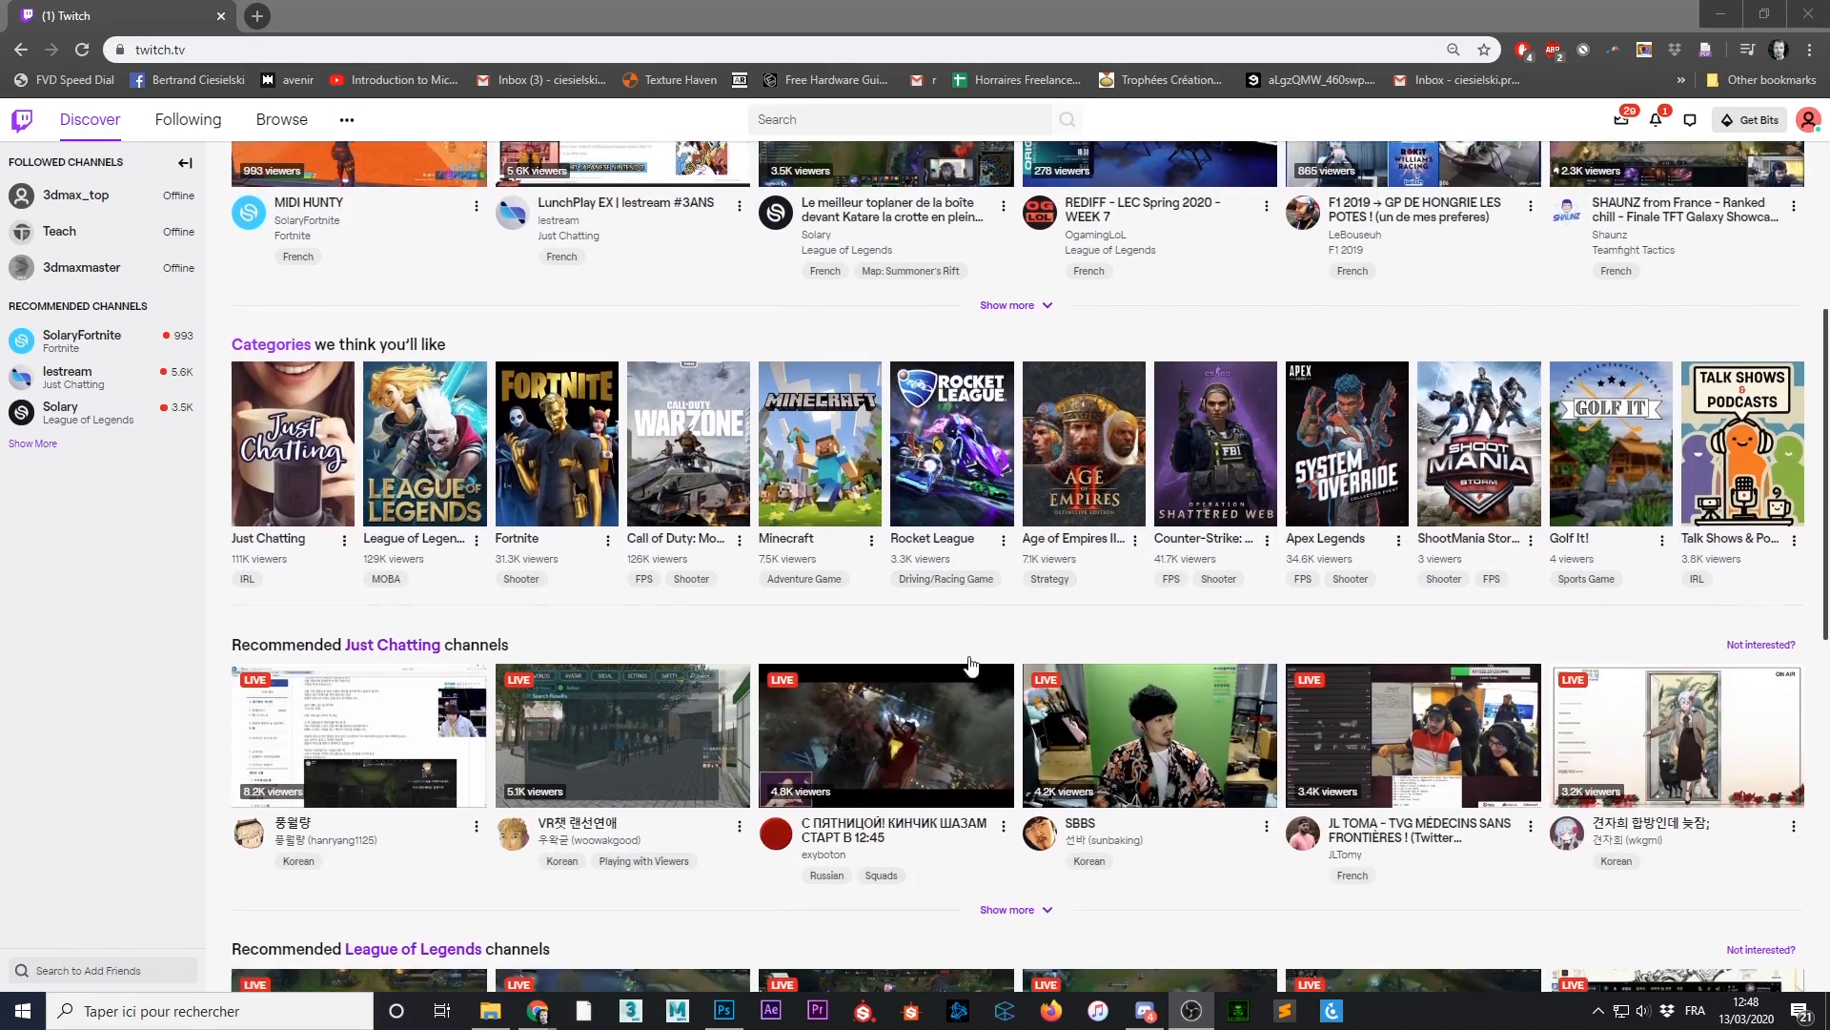
{"action": "scroll", "coordinate": [915, 767], "scroll_direction": "up", "scroll_amount": 5}
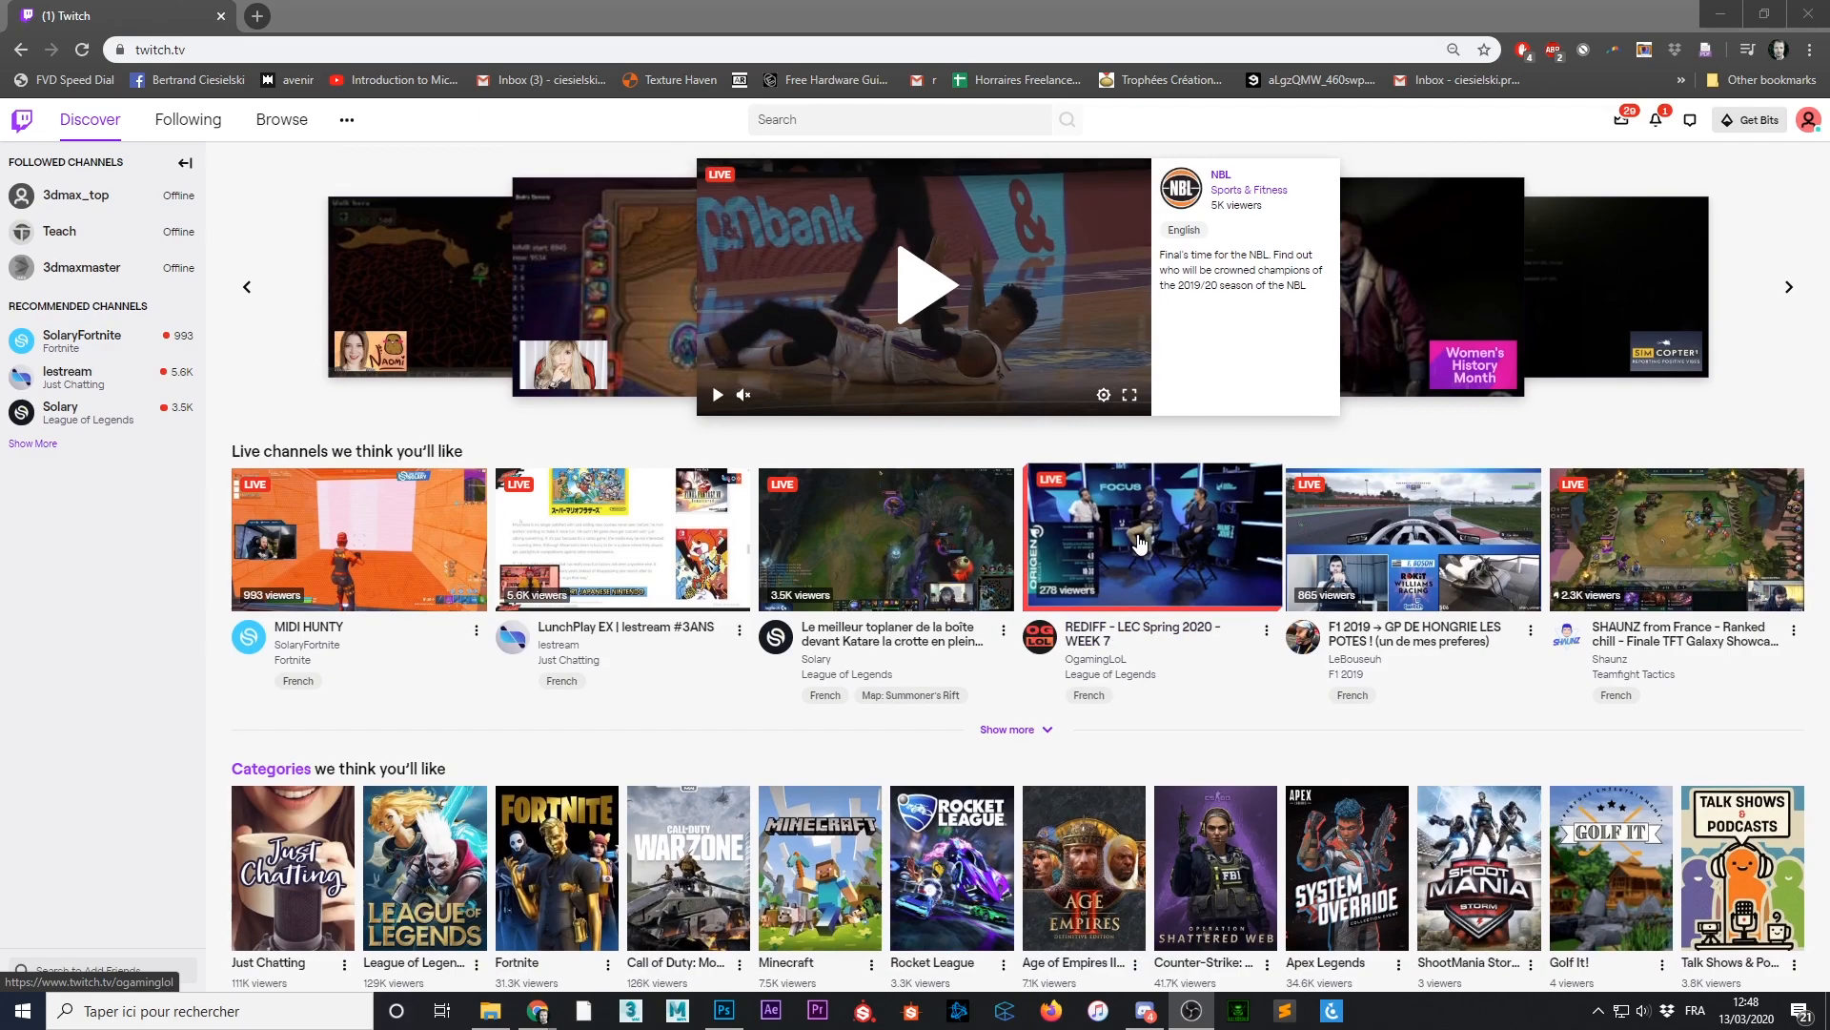
{"action": "scroll", "coordinate": [810, 710], "scroll_direction": "down", "scroll_amount": 6}
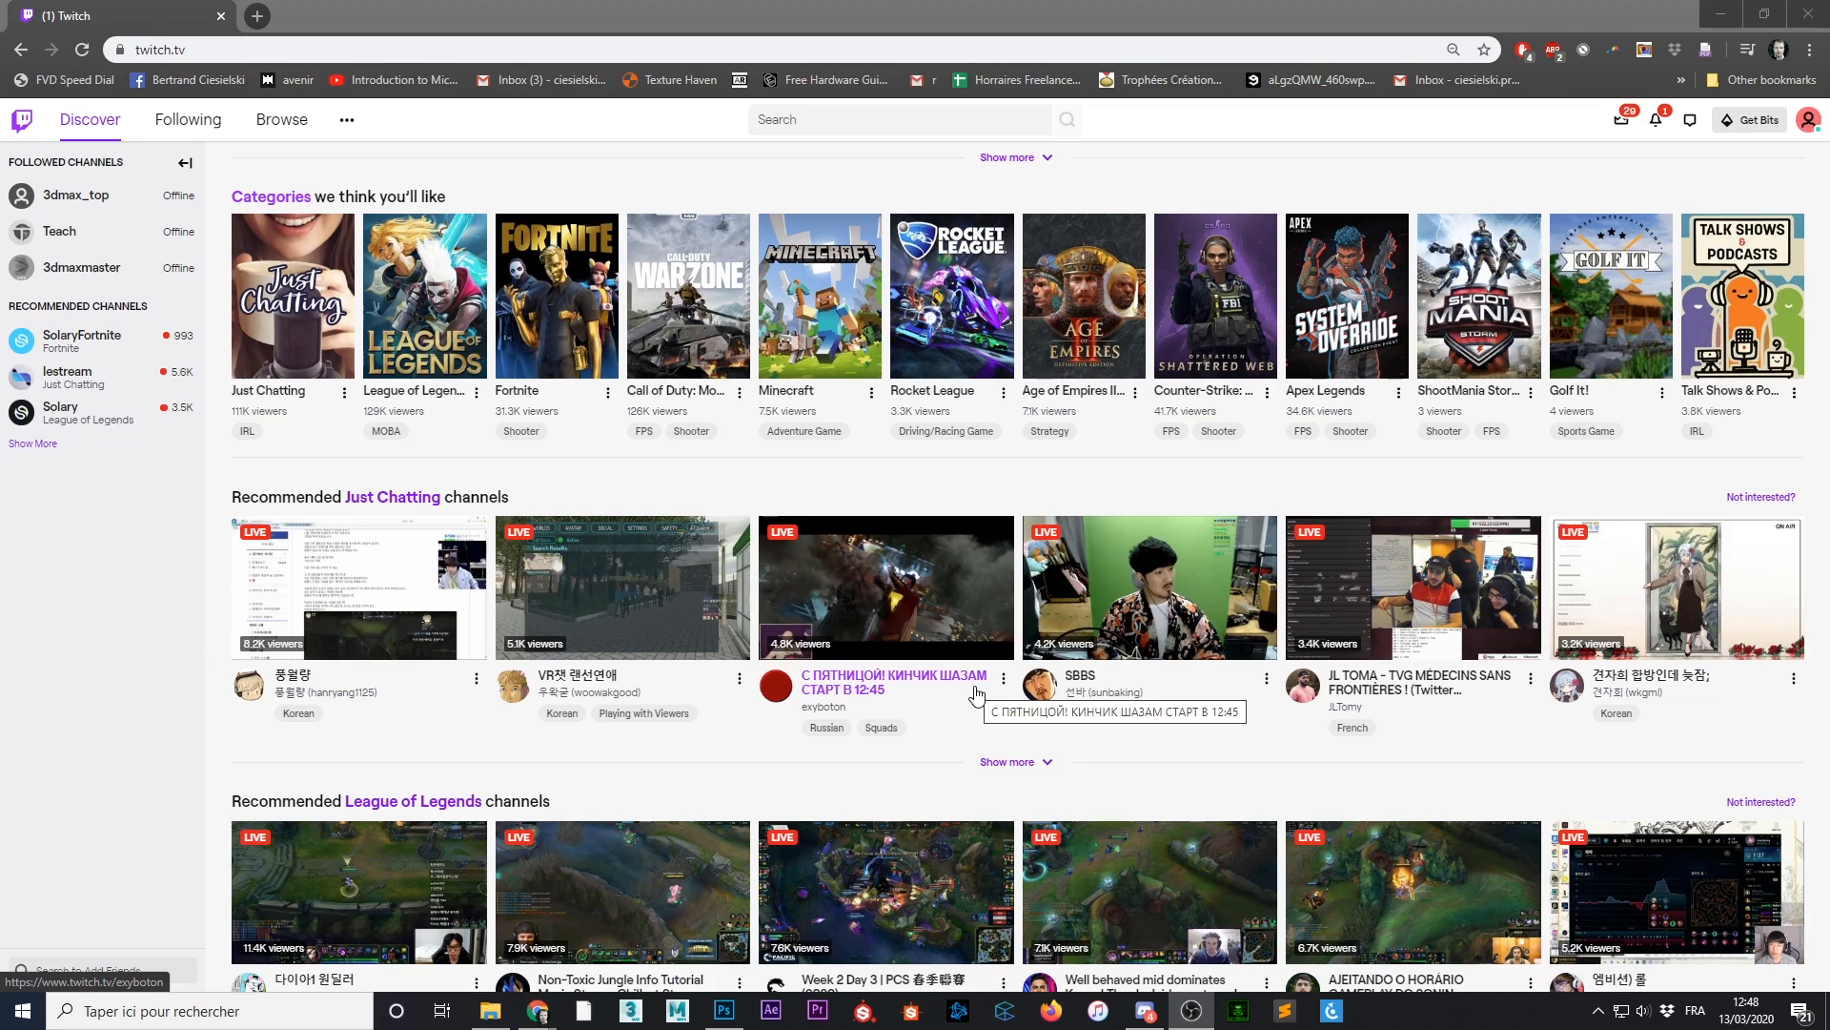
{"action": "scroll", "coordinate": [777, 482], "scroll_direction": "up", "scroll_amount": 6}
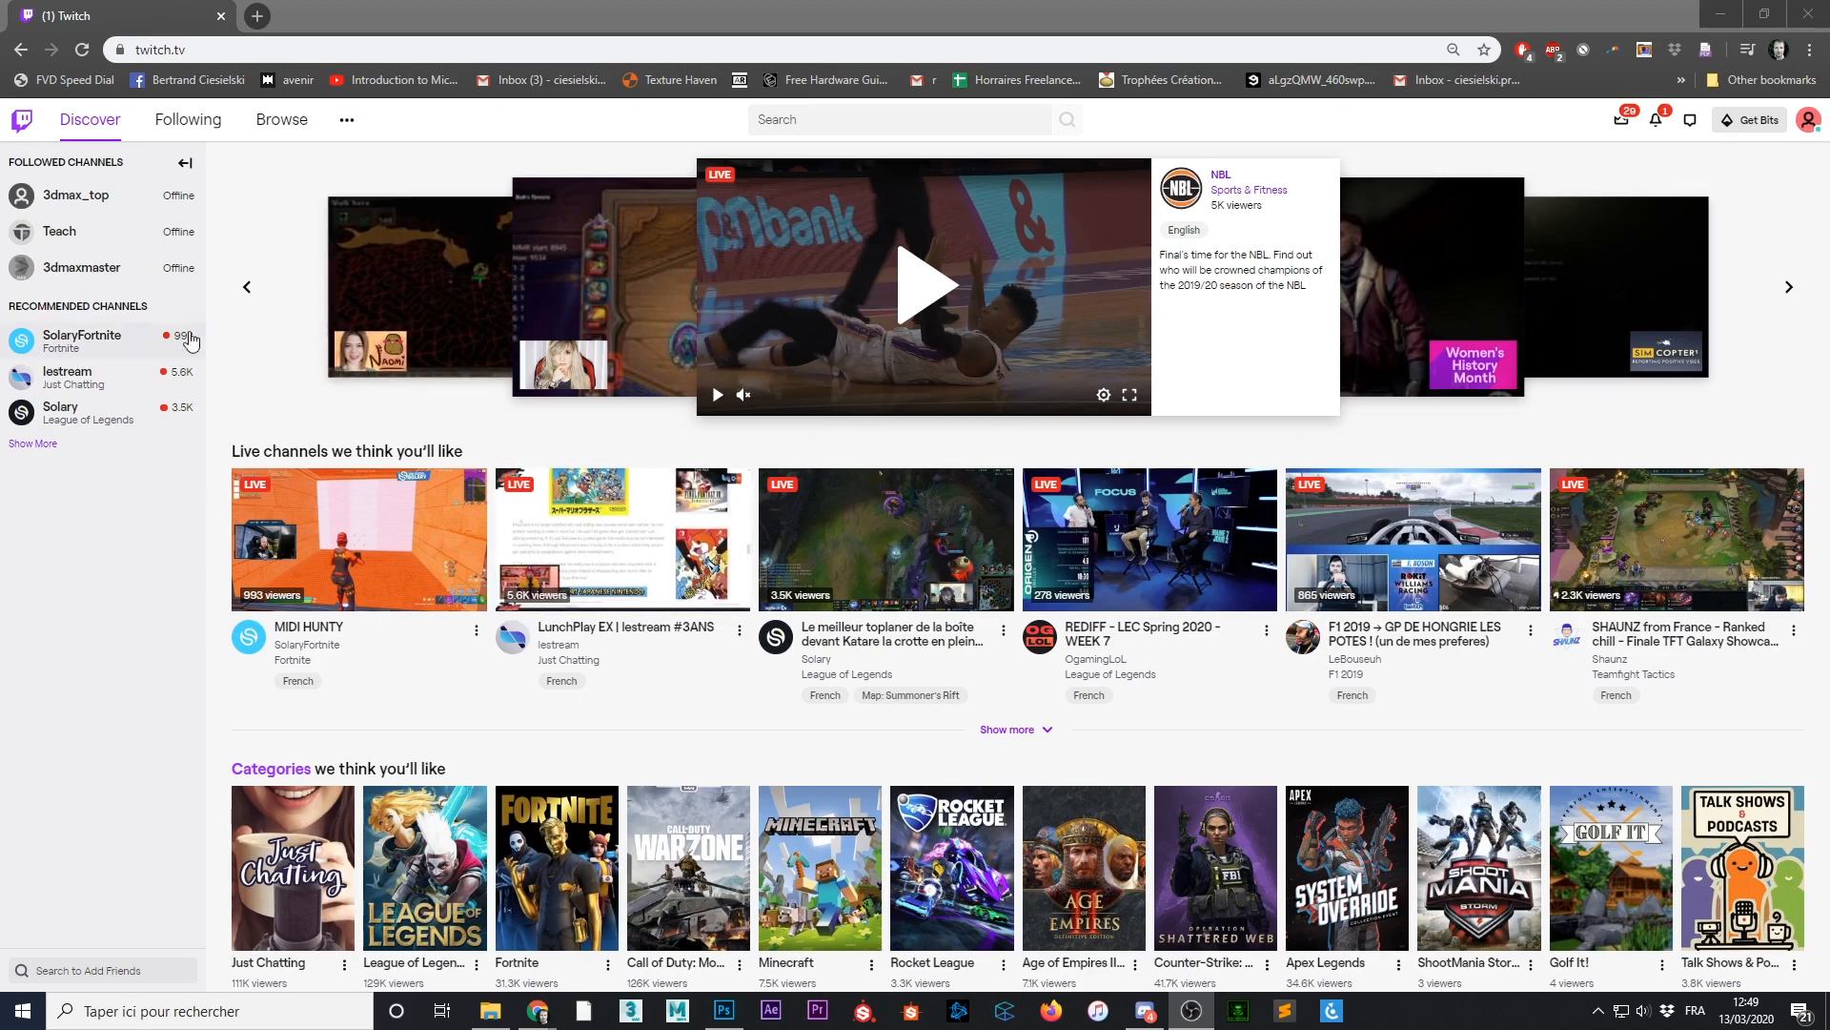
{"action": "left_click", "coordinate": [1808, 120]}
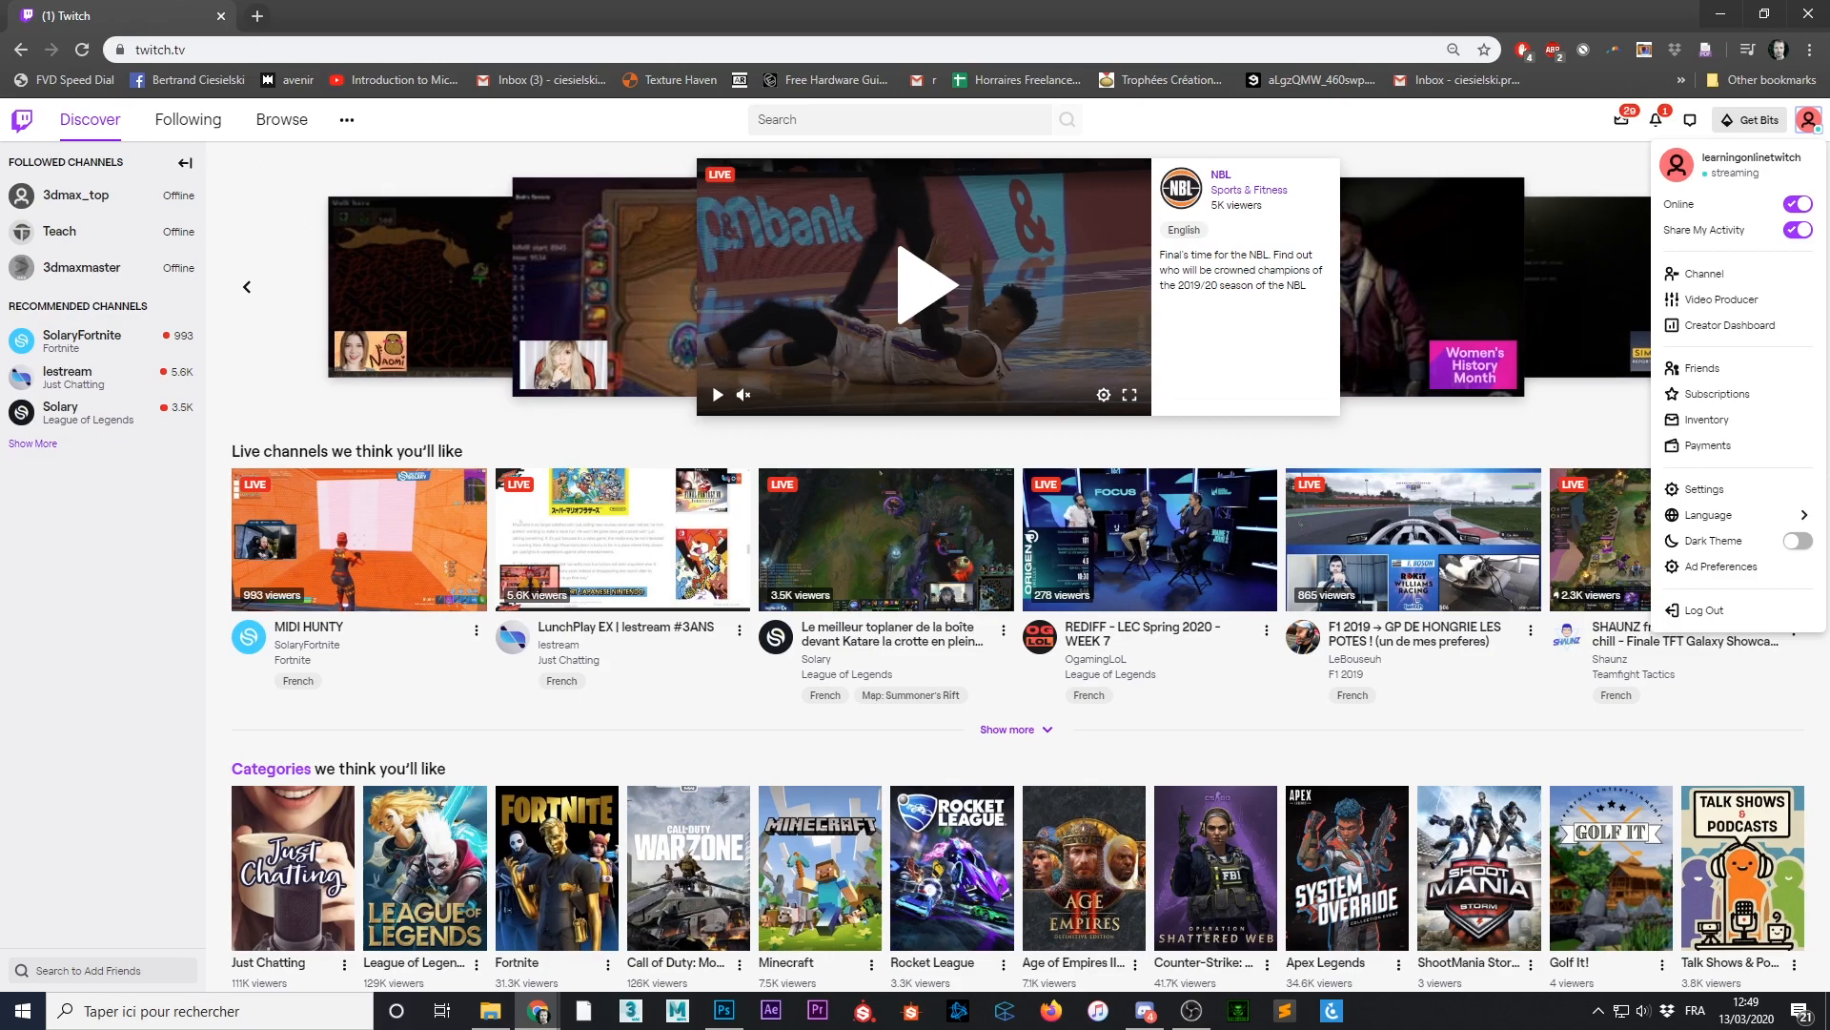
Search Google for "obs download" in a new tab and open the OBS Studio download page
{"action": "left_click_drag", "start_coordinate": [0, 234], "coordinate": [1066, 216]}
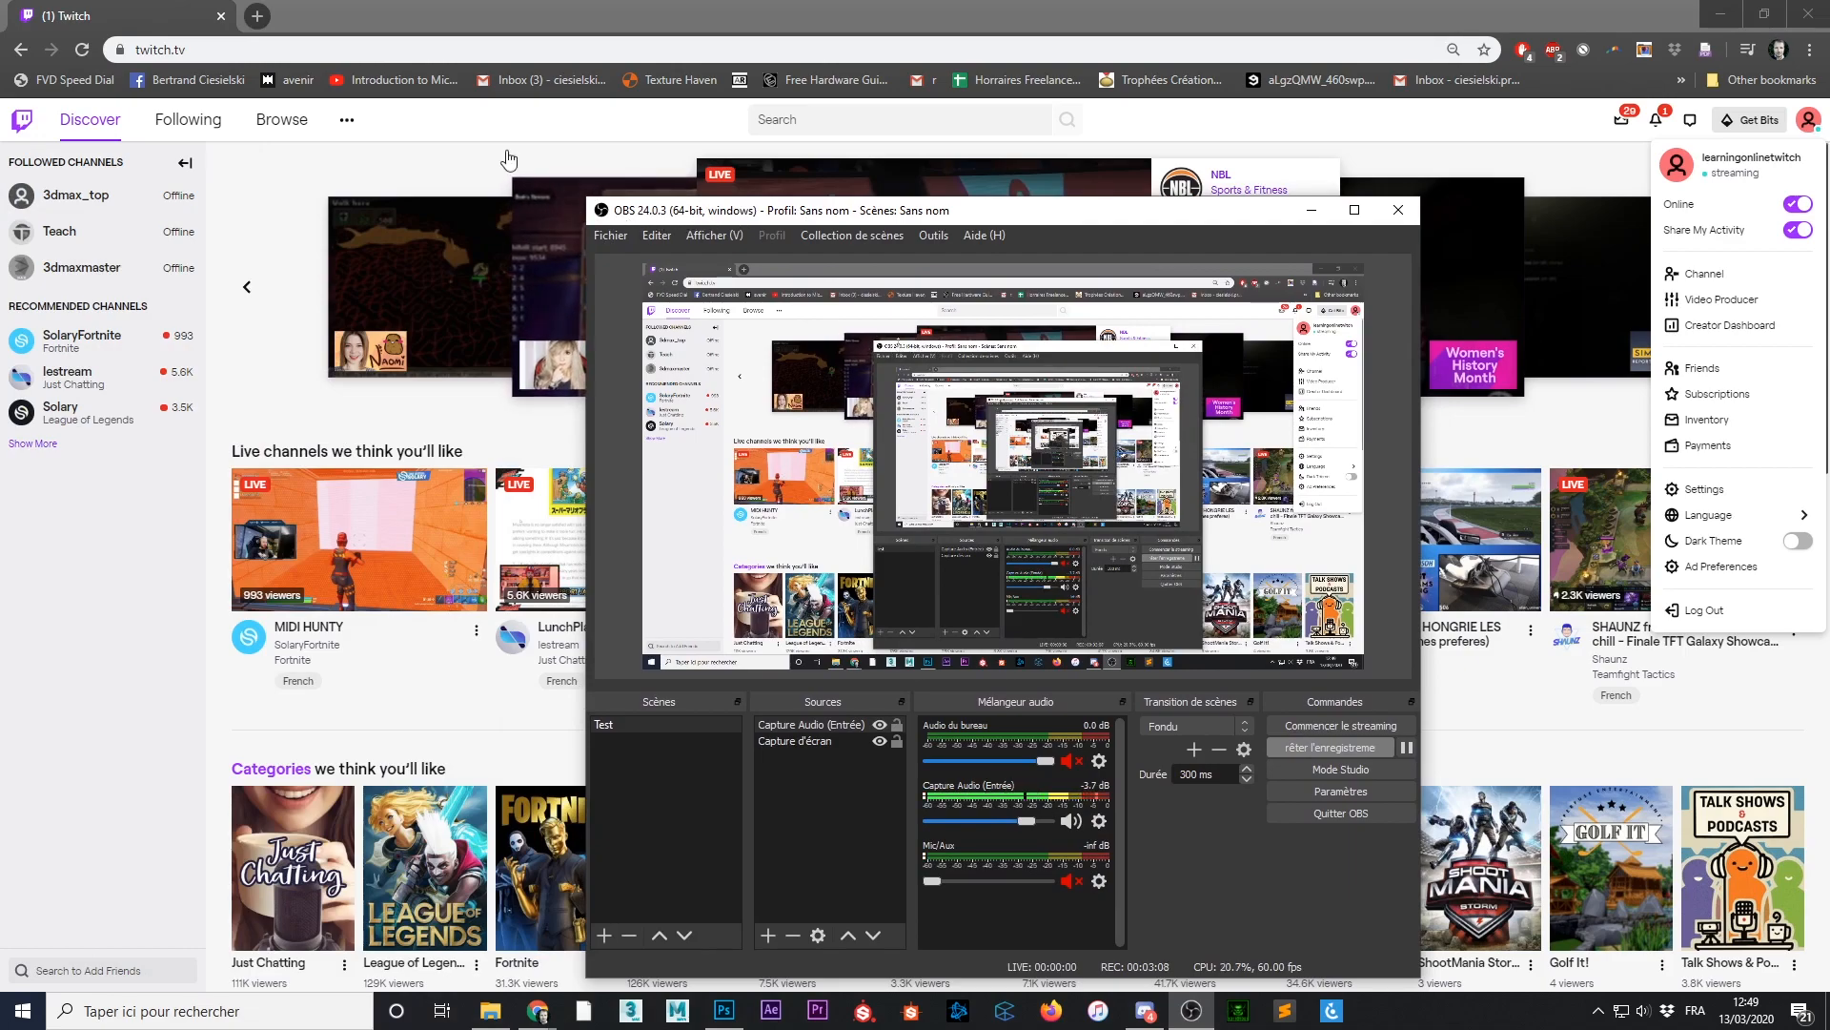
{"action": "left_click", "coordinate": [268, 15]}
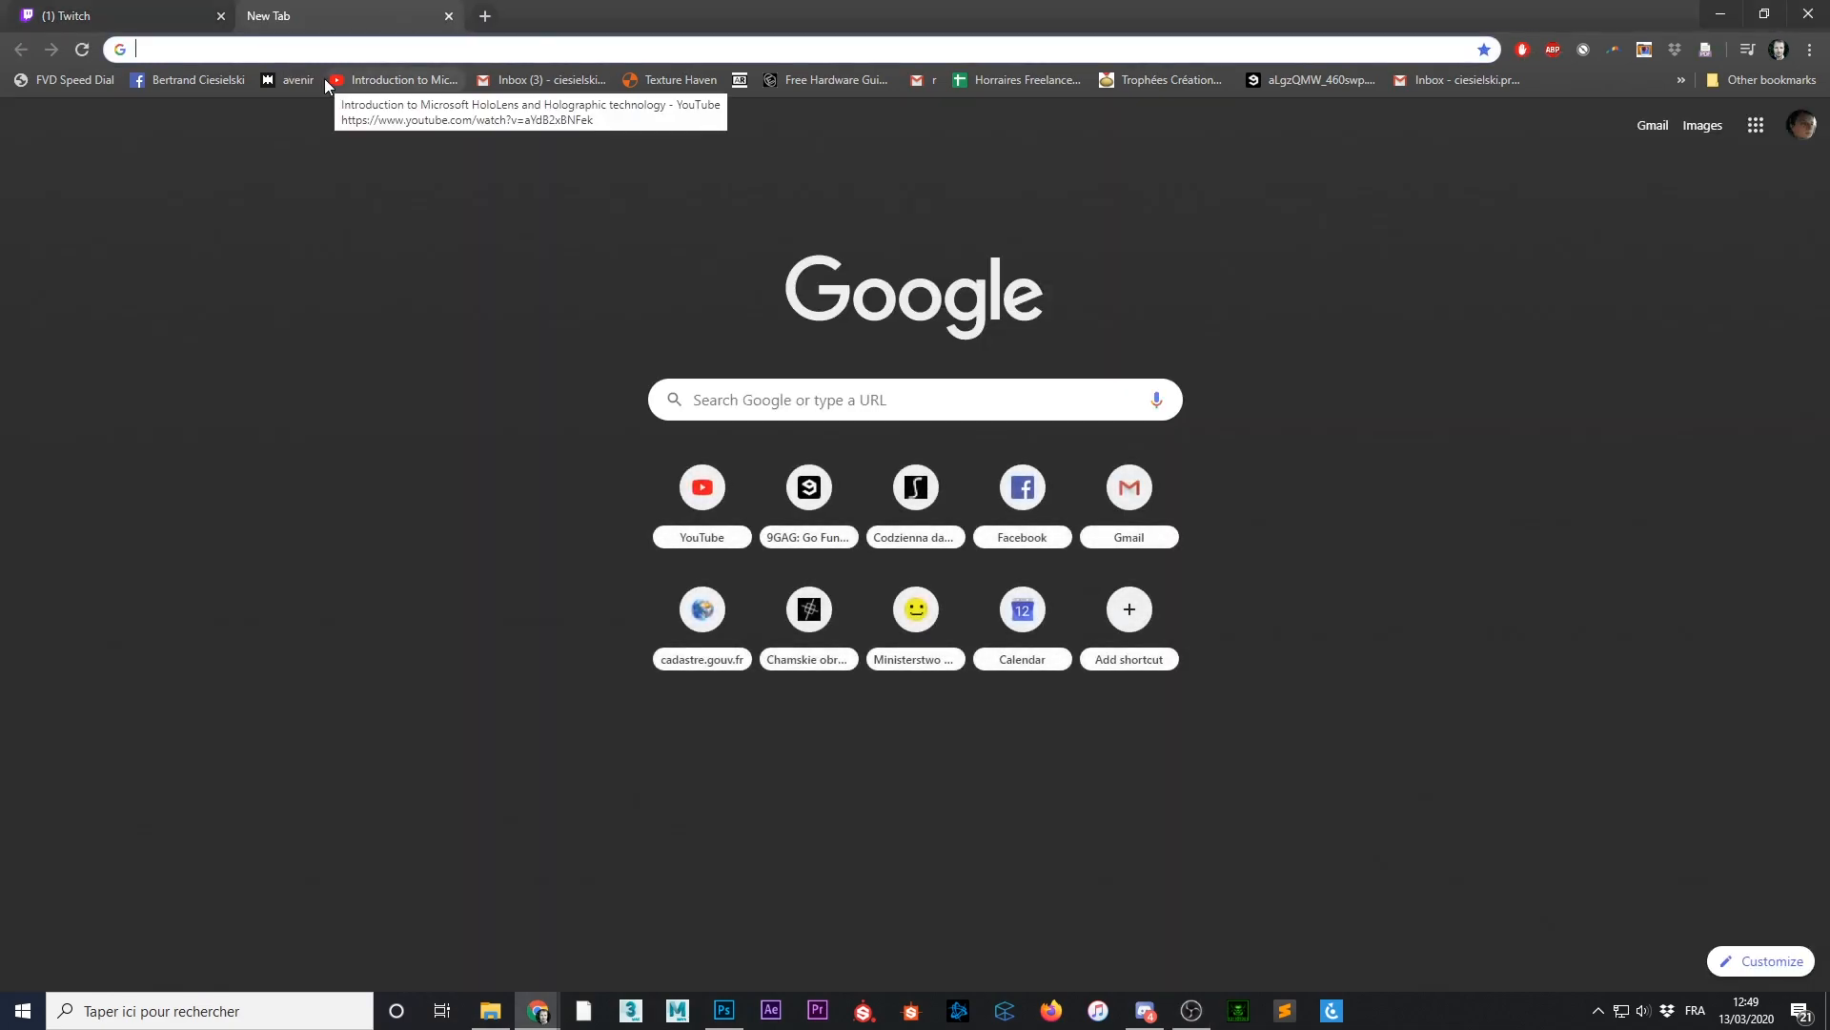
{"action": "type", "text": "obs"}
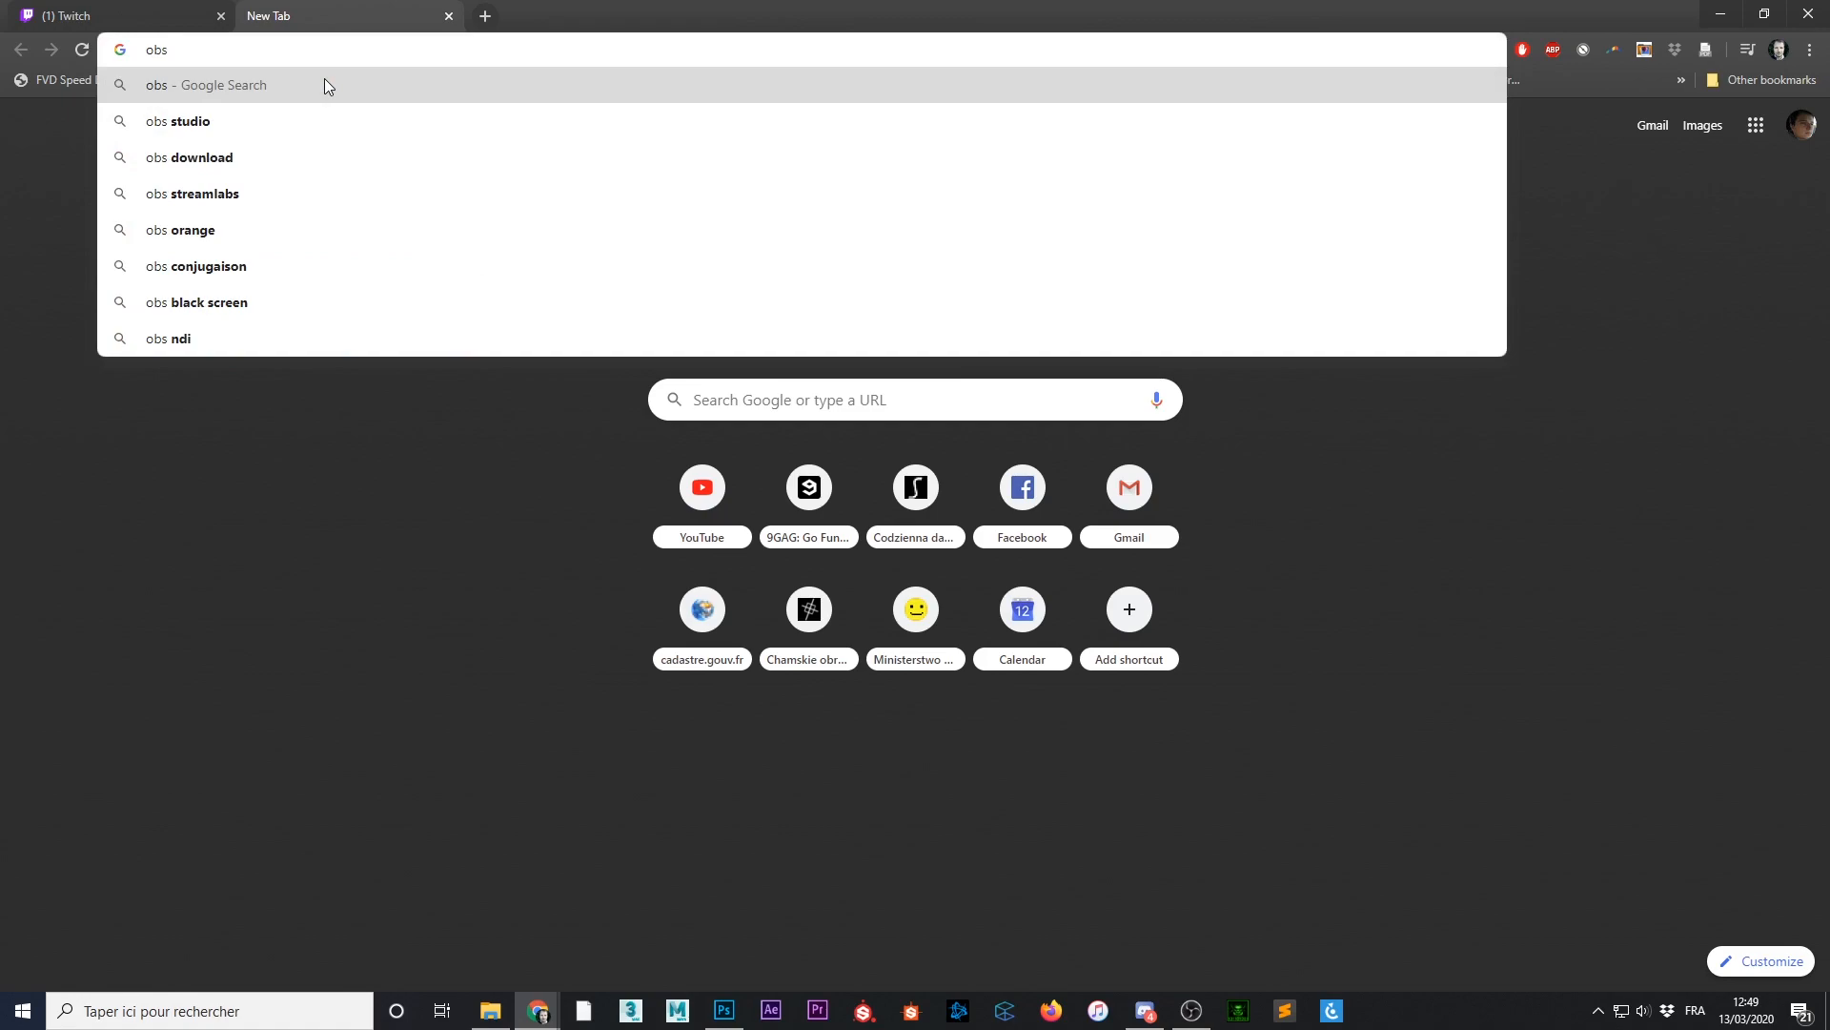
{"action": "type", "text": " download"}
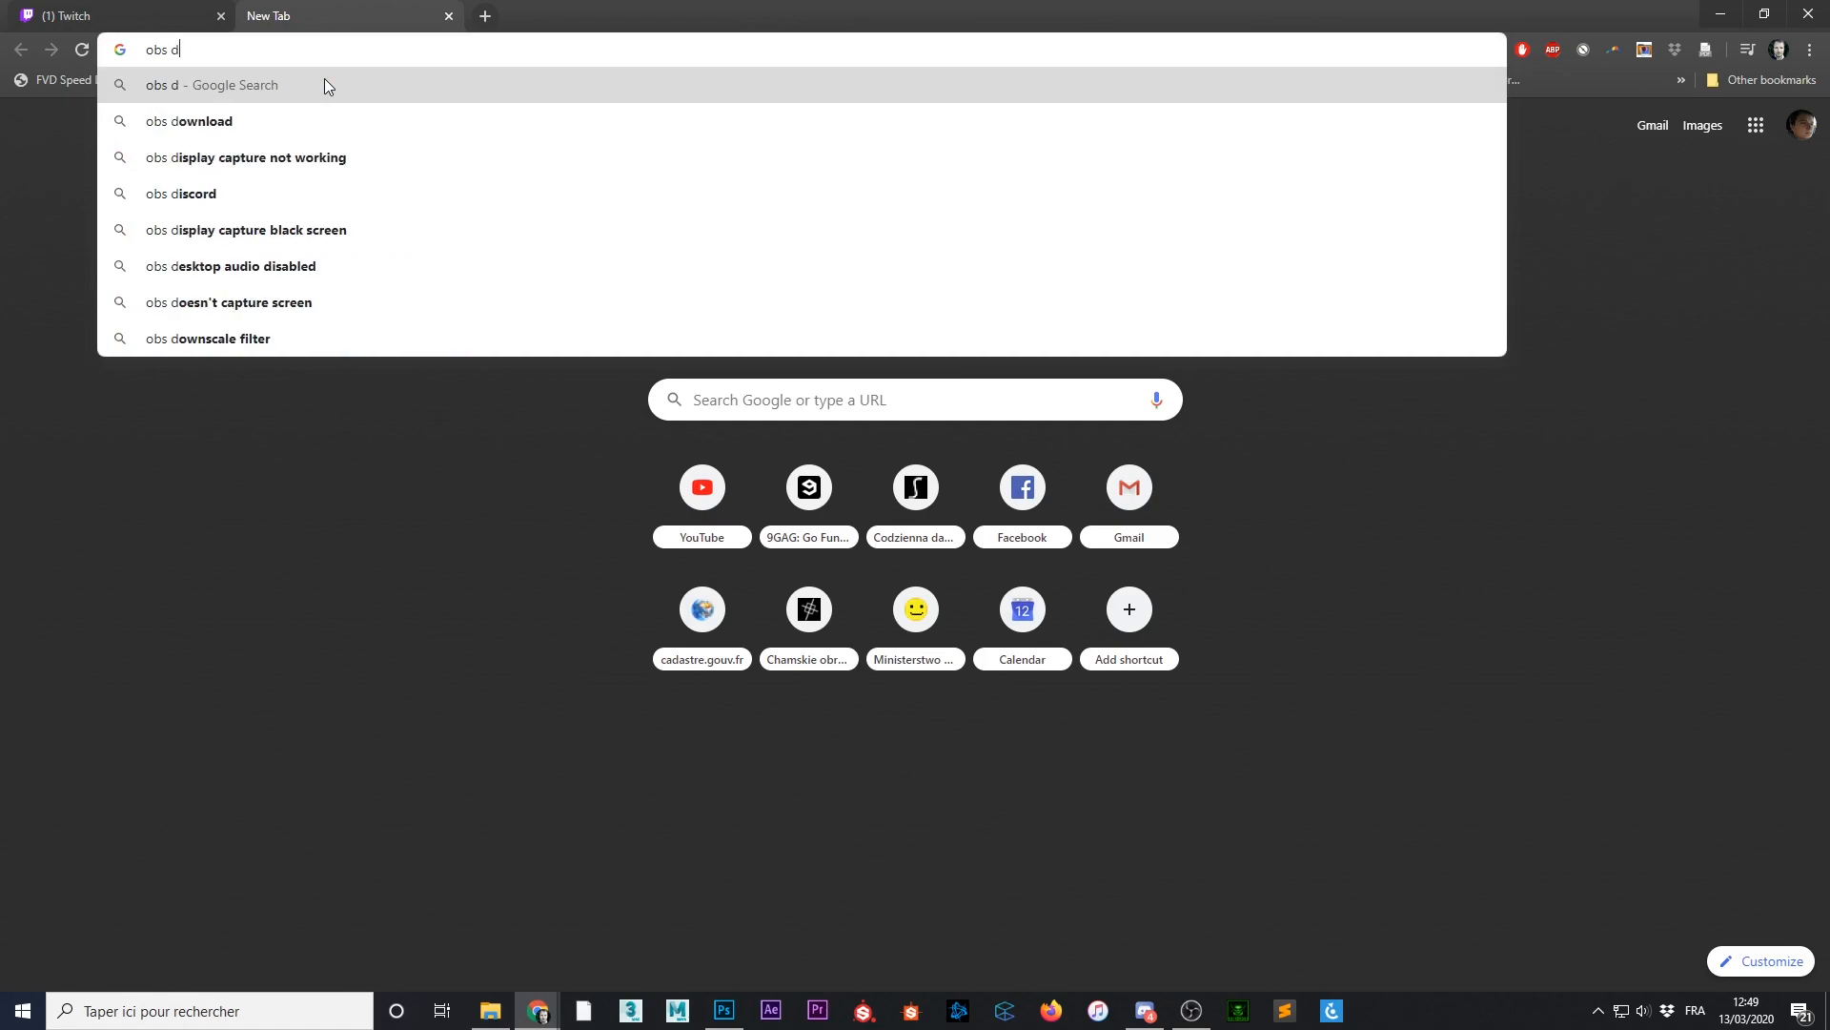
{"action": "key", "text": "Return"}
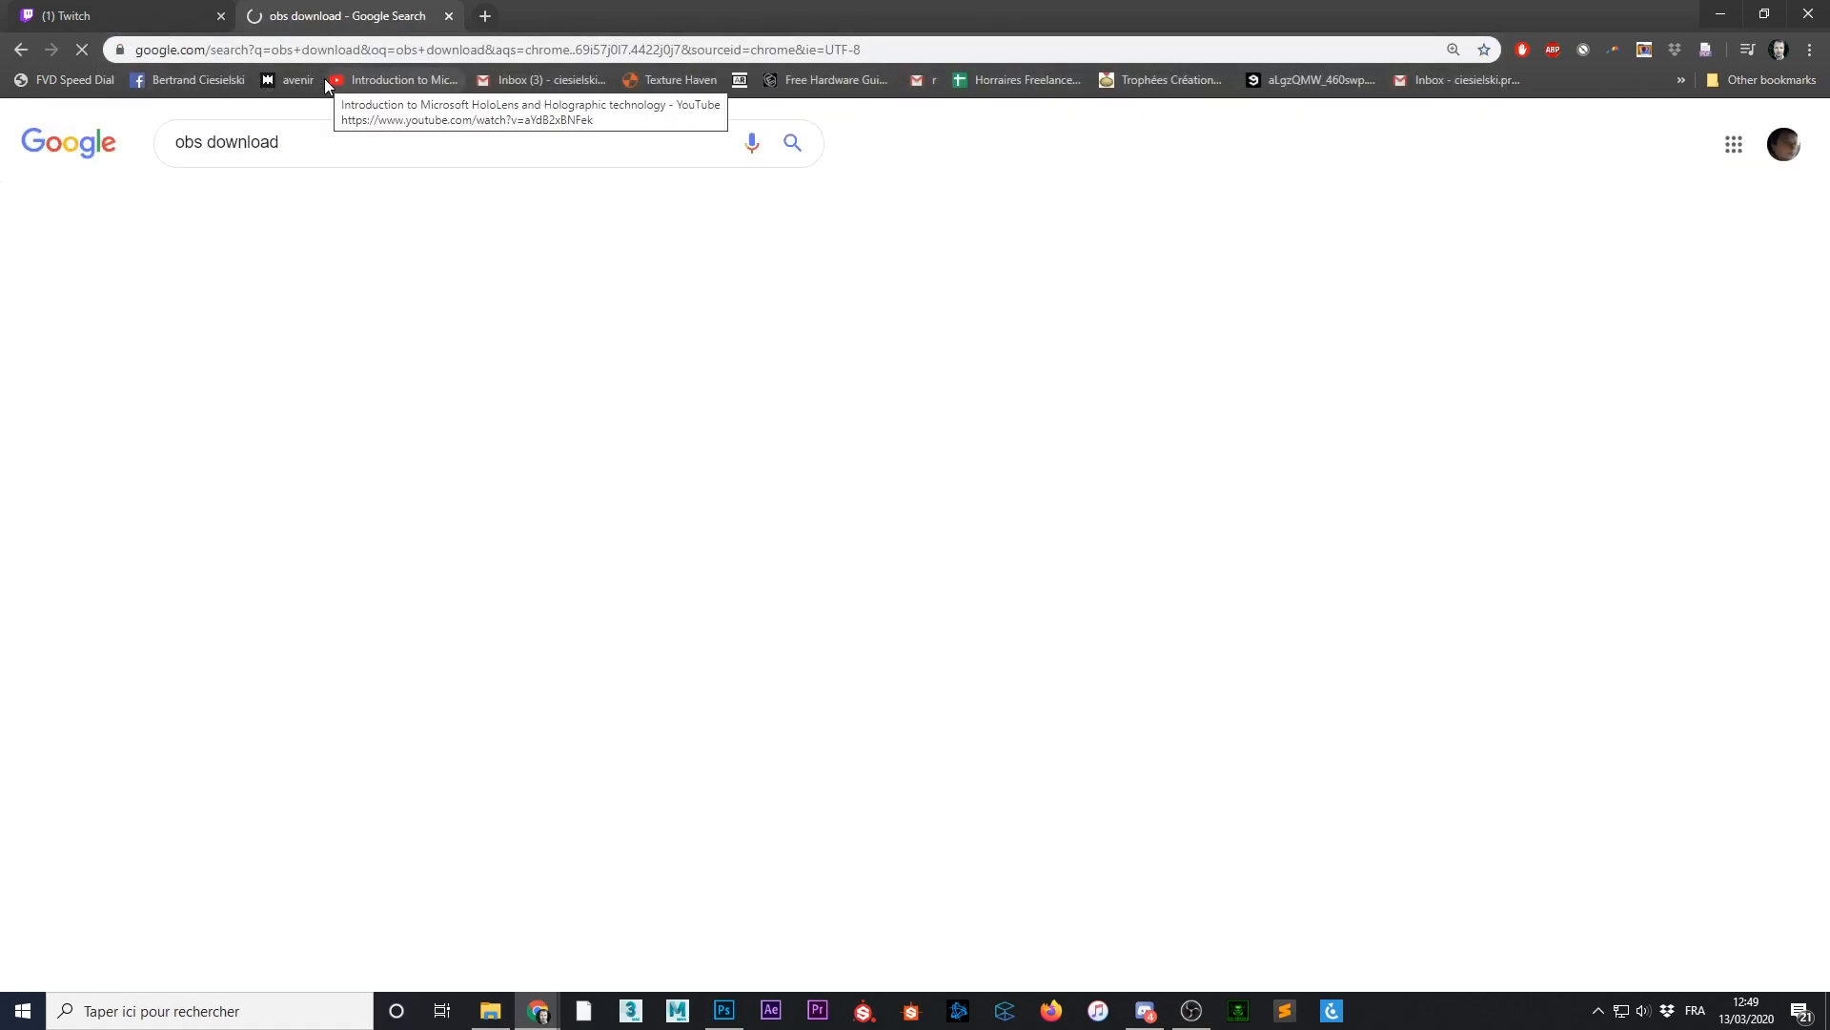
{"action": "left_click", "coordinate": [296, 360]}
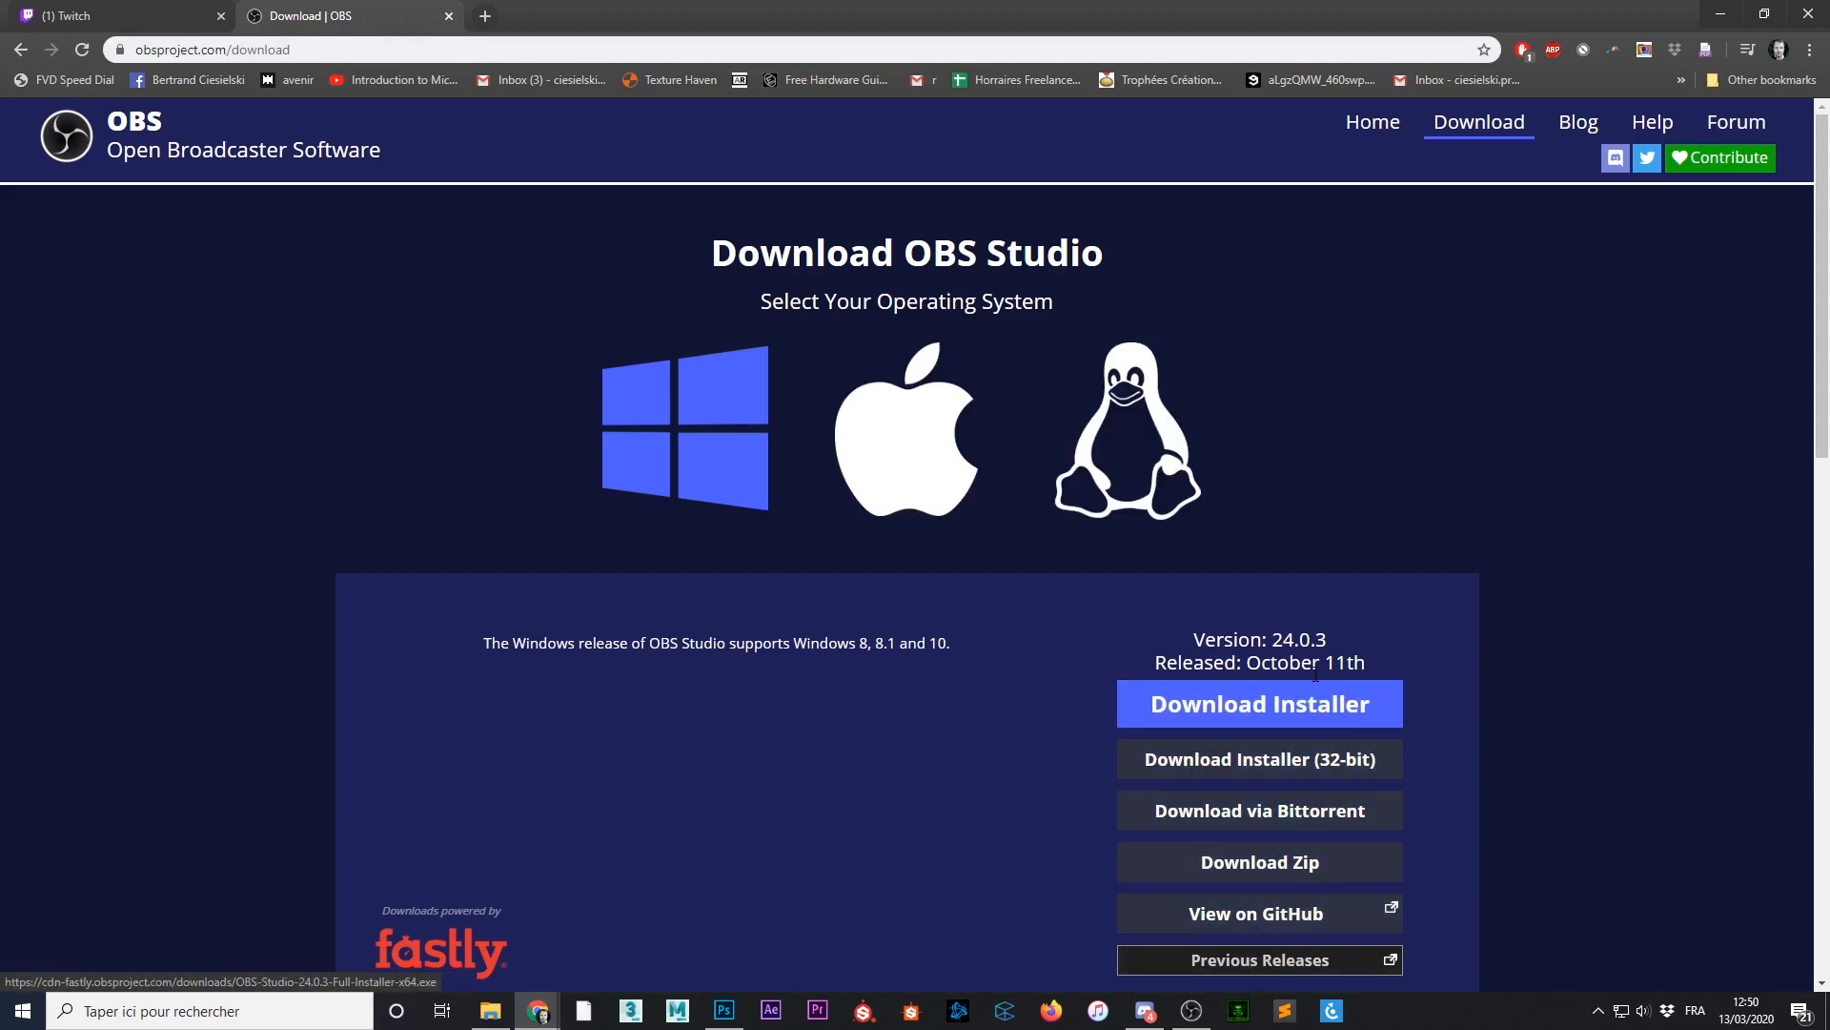
{"action": "scroll", "coordinate": [1259, 665], "scroll_direction": "down", "scroll_amount": 3}
{"action": "scroll", "coordinate": [764, 553], "scroll_direction": "up", "scroll_amount": 3}
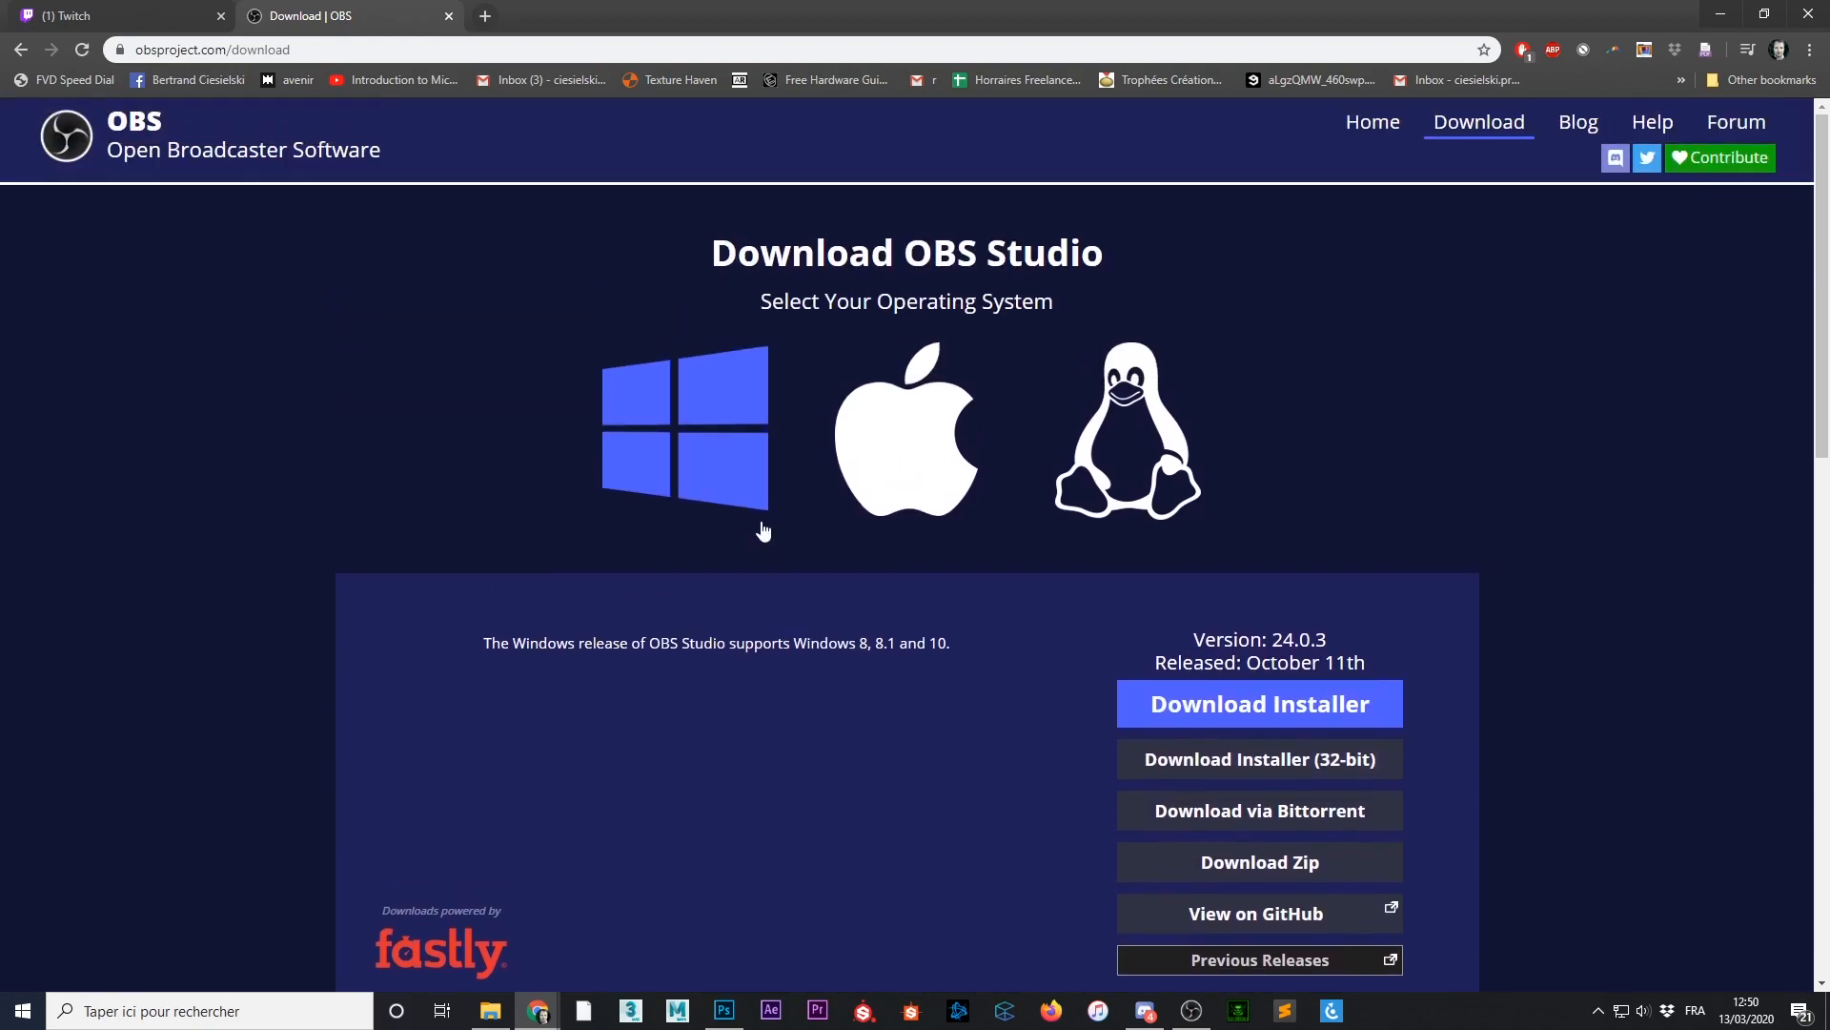
Clear OBS from the desktop, return to the Twitch page in Chrome and set the site language to Français
{"action": "left_click", "coordinate": [1716, 15]}
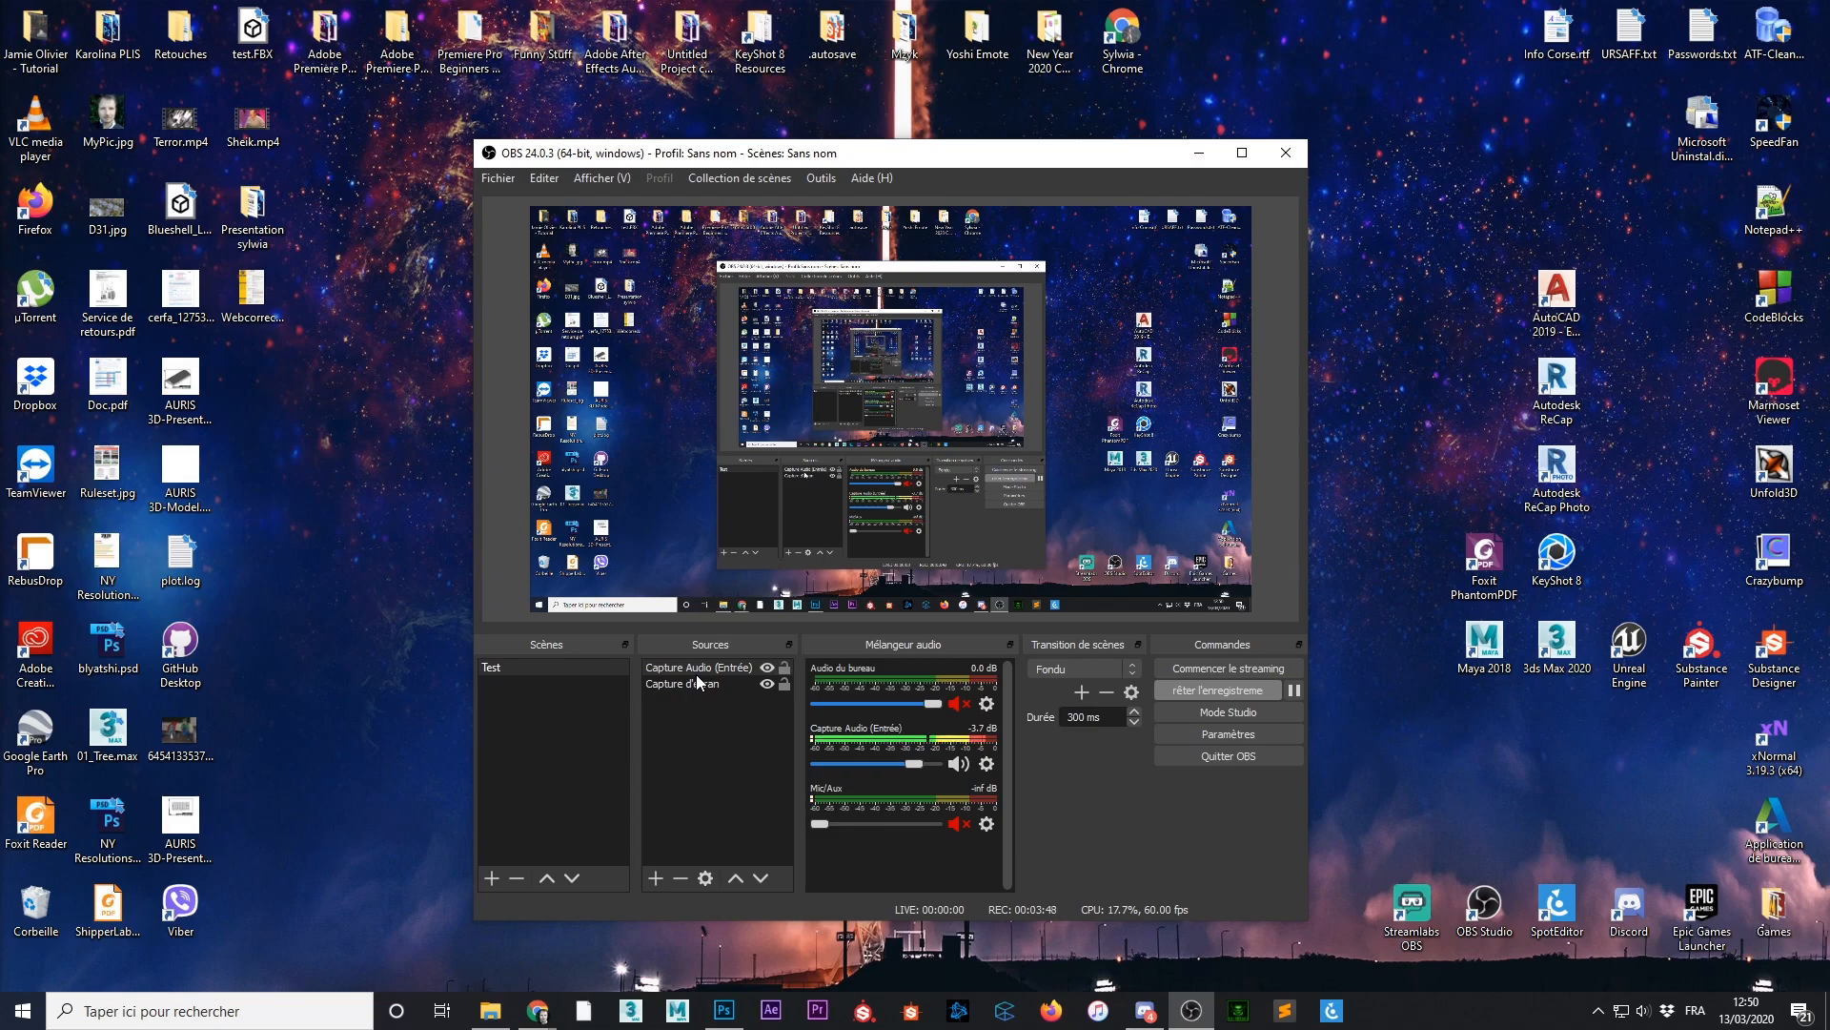
{"action": "left_click_drag", "start_coordinate": [1040, 156], "coordinate": [0, 167]}
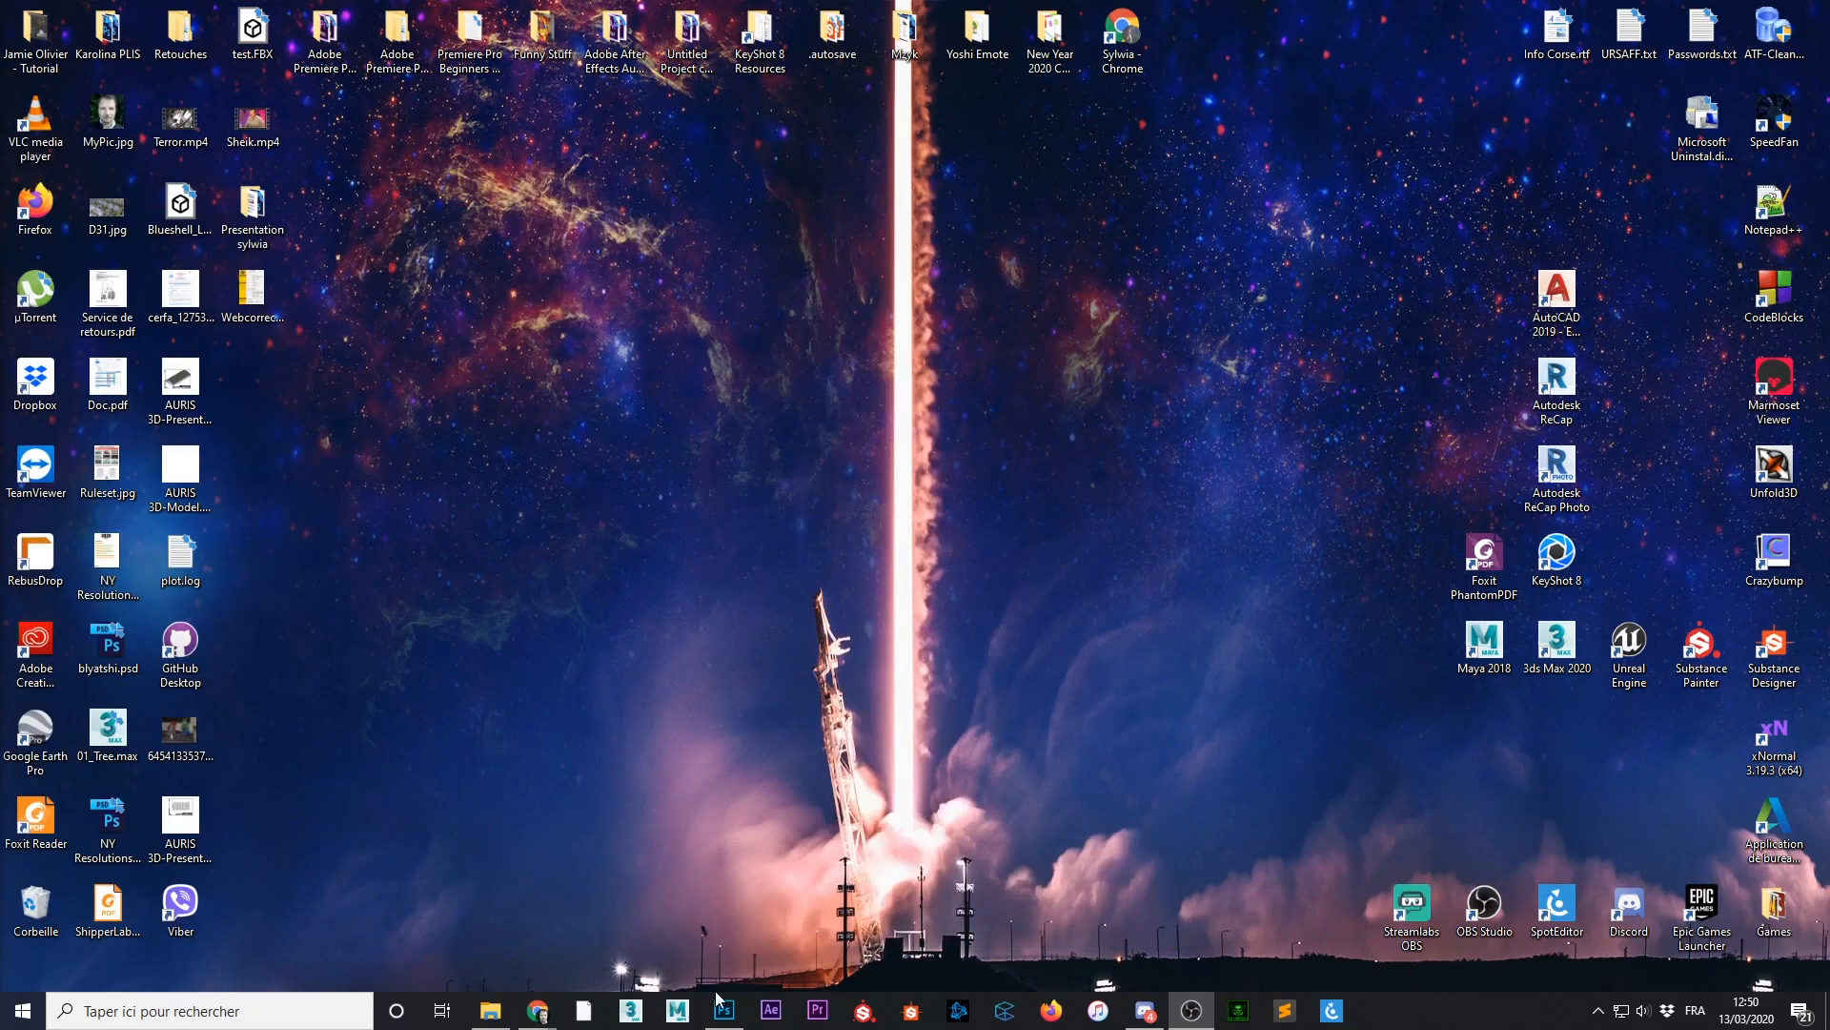
{"action": "mouse_move", "coordinate": [538, 1010]}
{"action": "left_click", "coordinate": [650, 925]}
{"action": "left_click", "coordinate": [124, 16]}
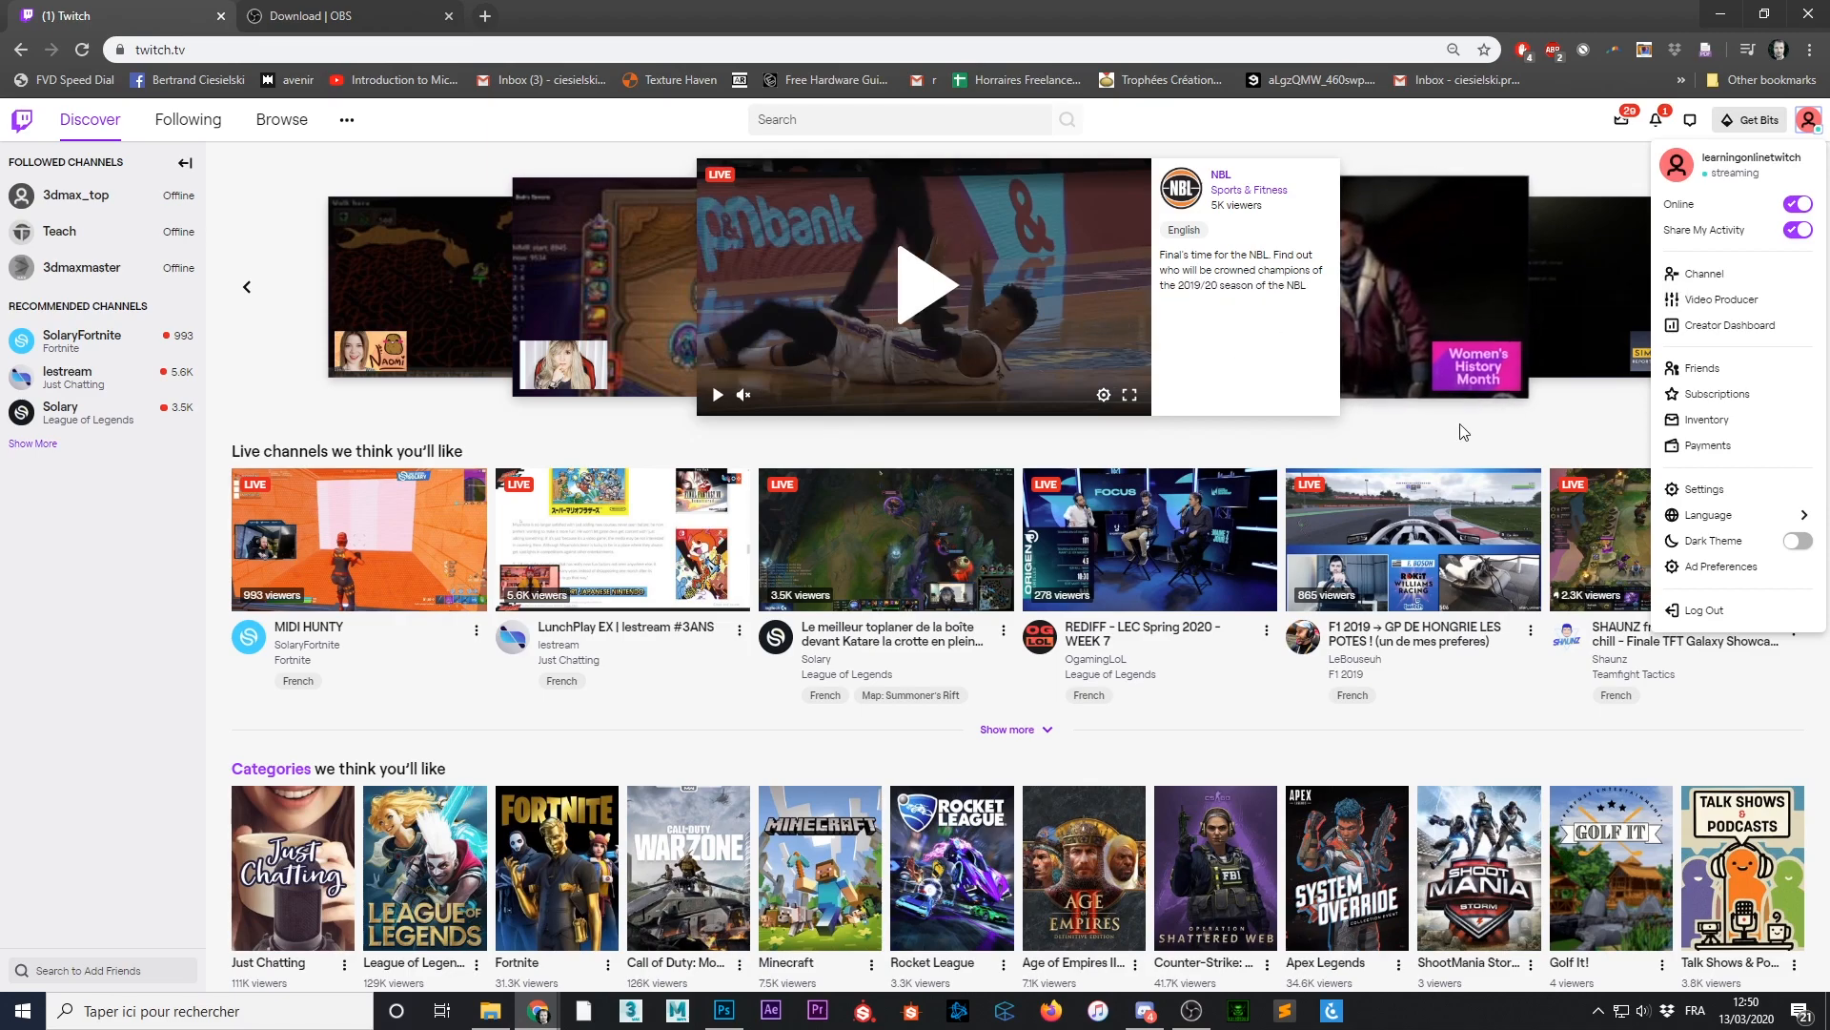
{"action": "left_click", "coordinate": [1775, 515]}
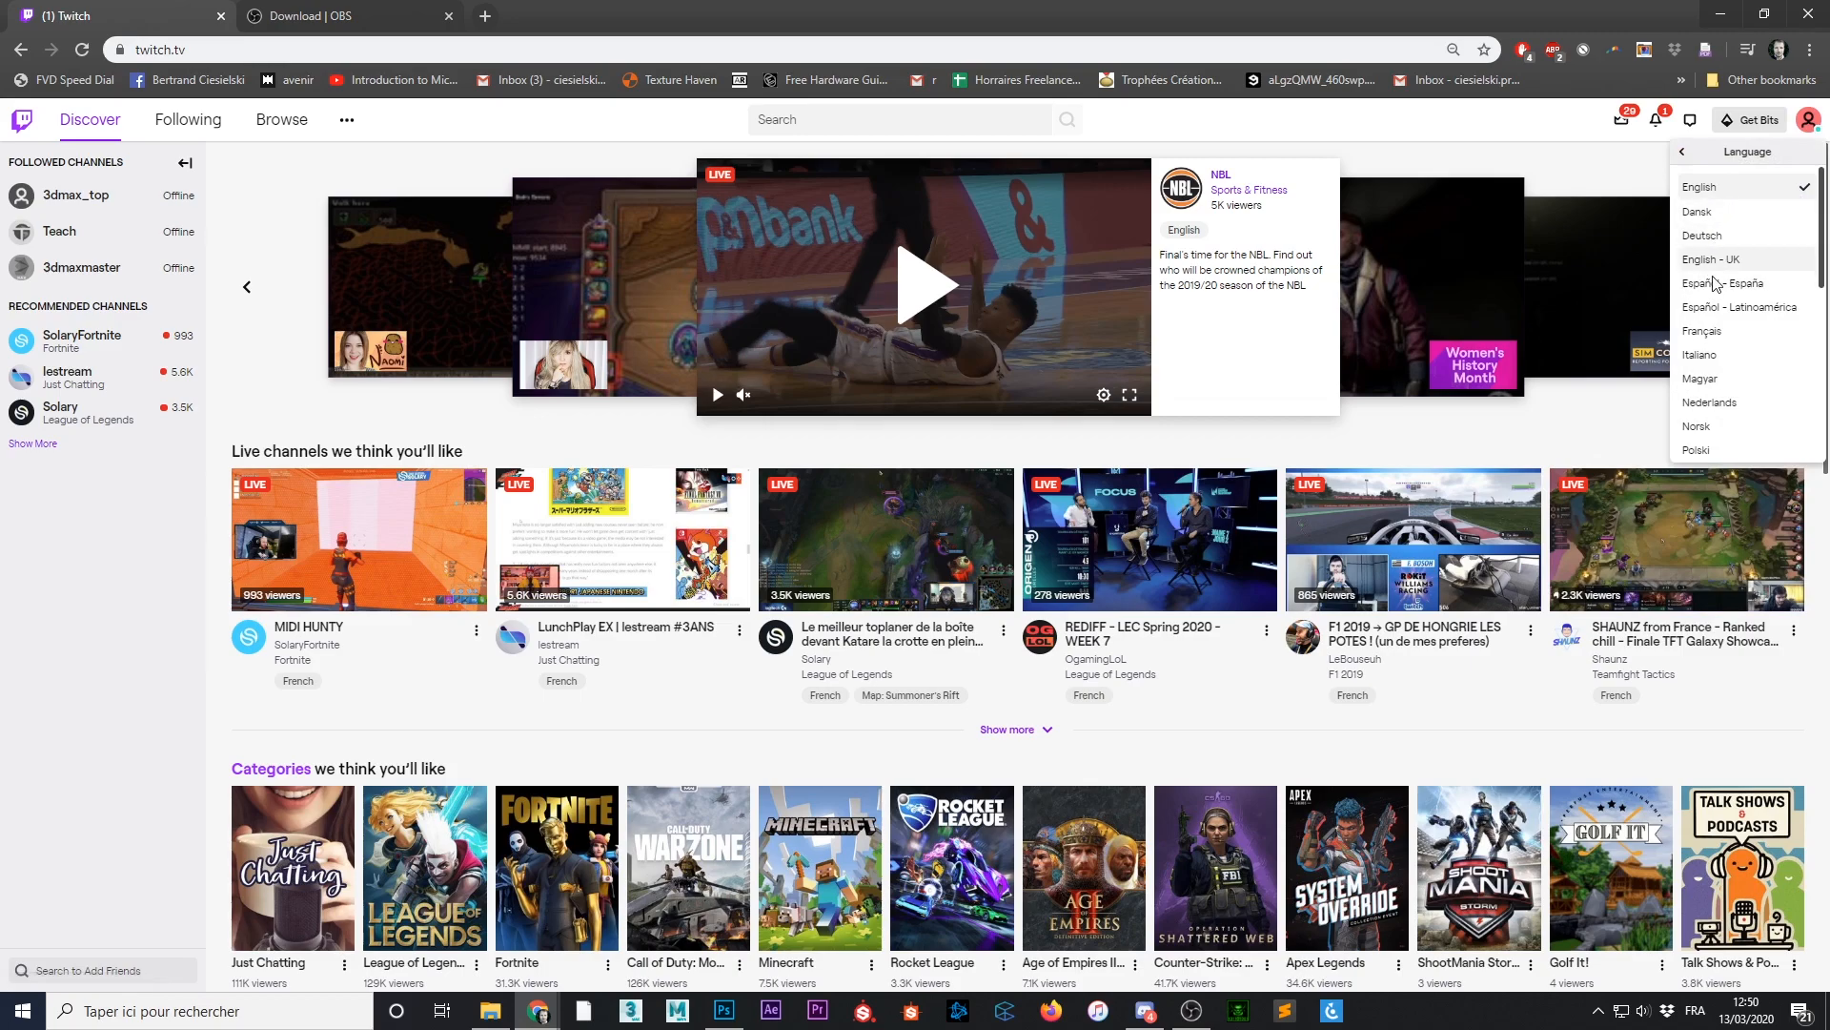
{"action": "left_click", "coordinate": [1721, 338]}
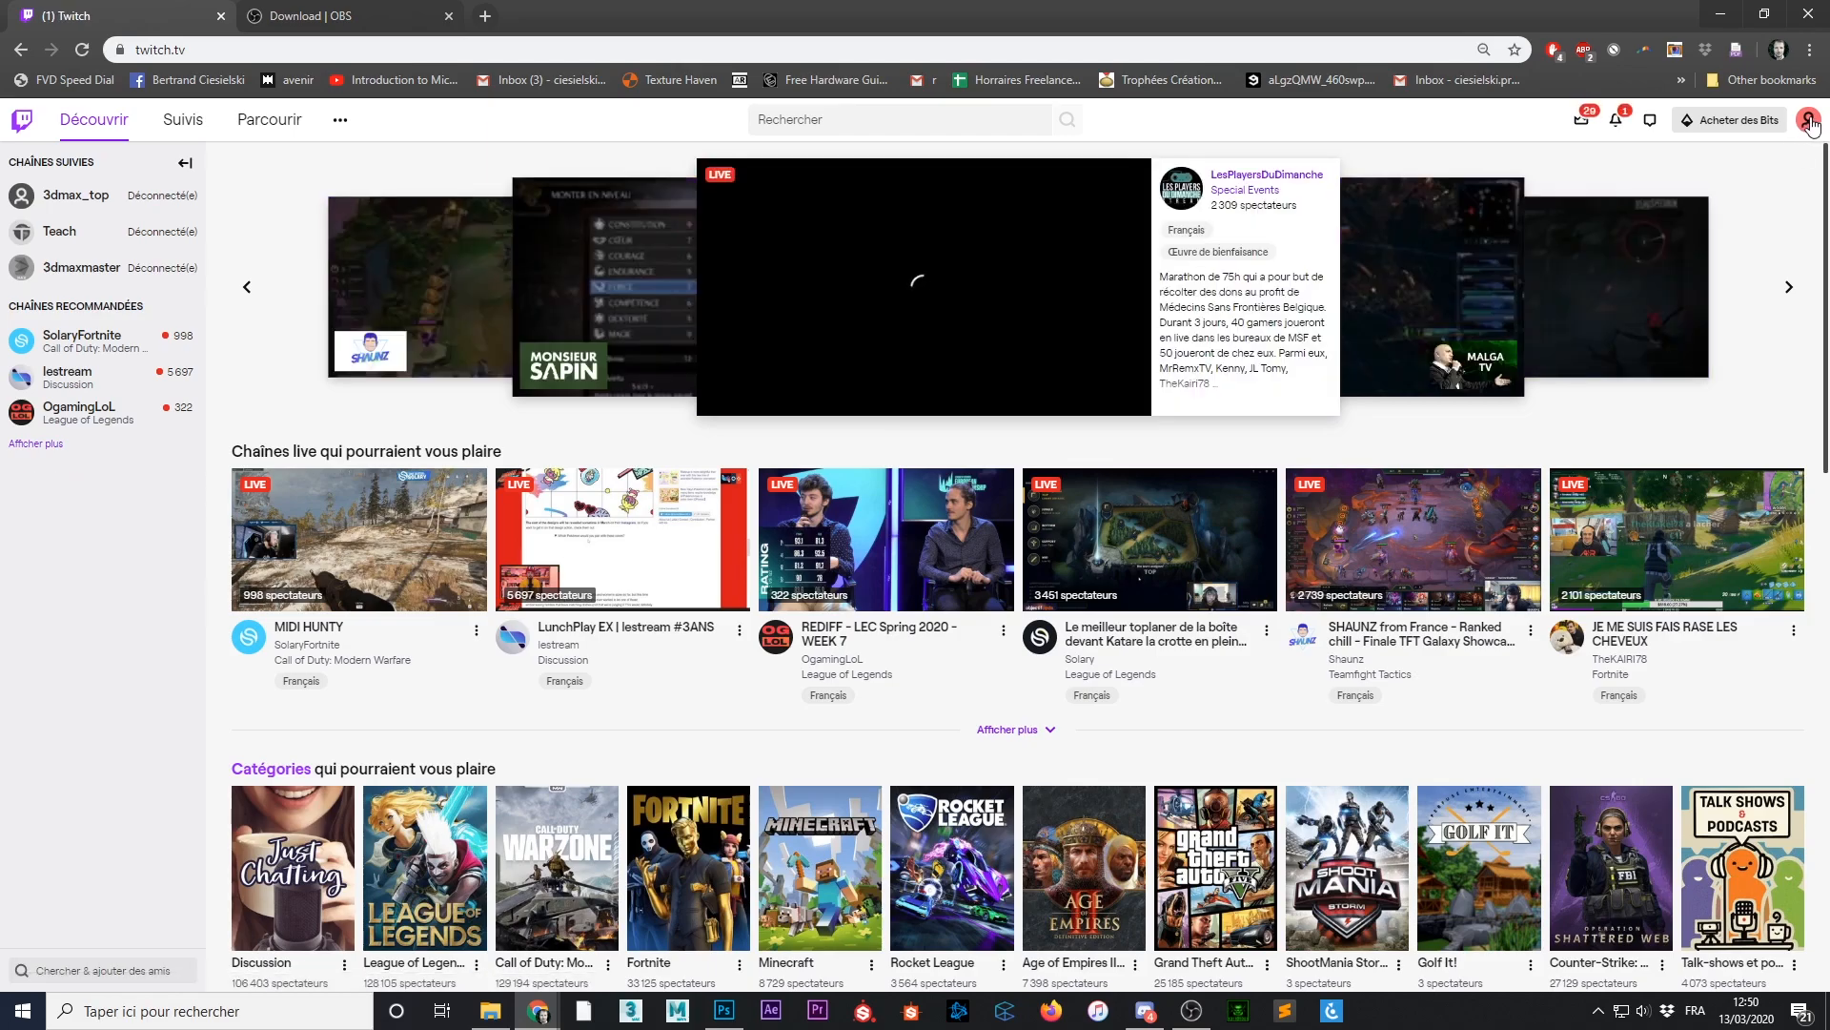
Open the creator dashboard (Tableau de bord des créateurs) and go to the stream manager (Gestionnaire de stream)
{"action": "left_click", "coordinate": [1808, 121]}
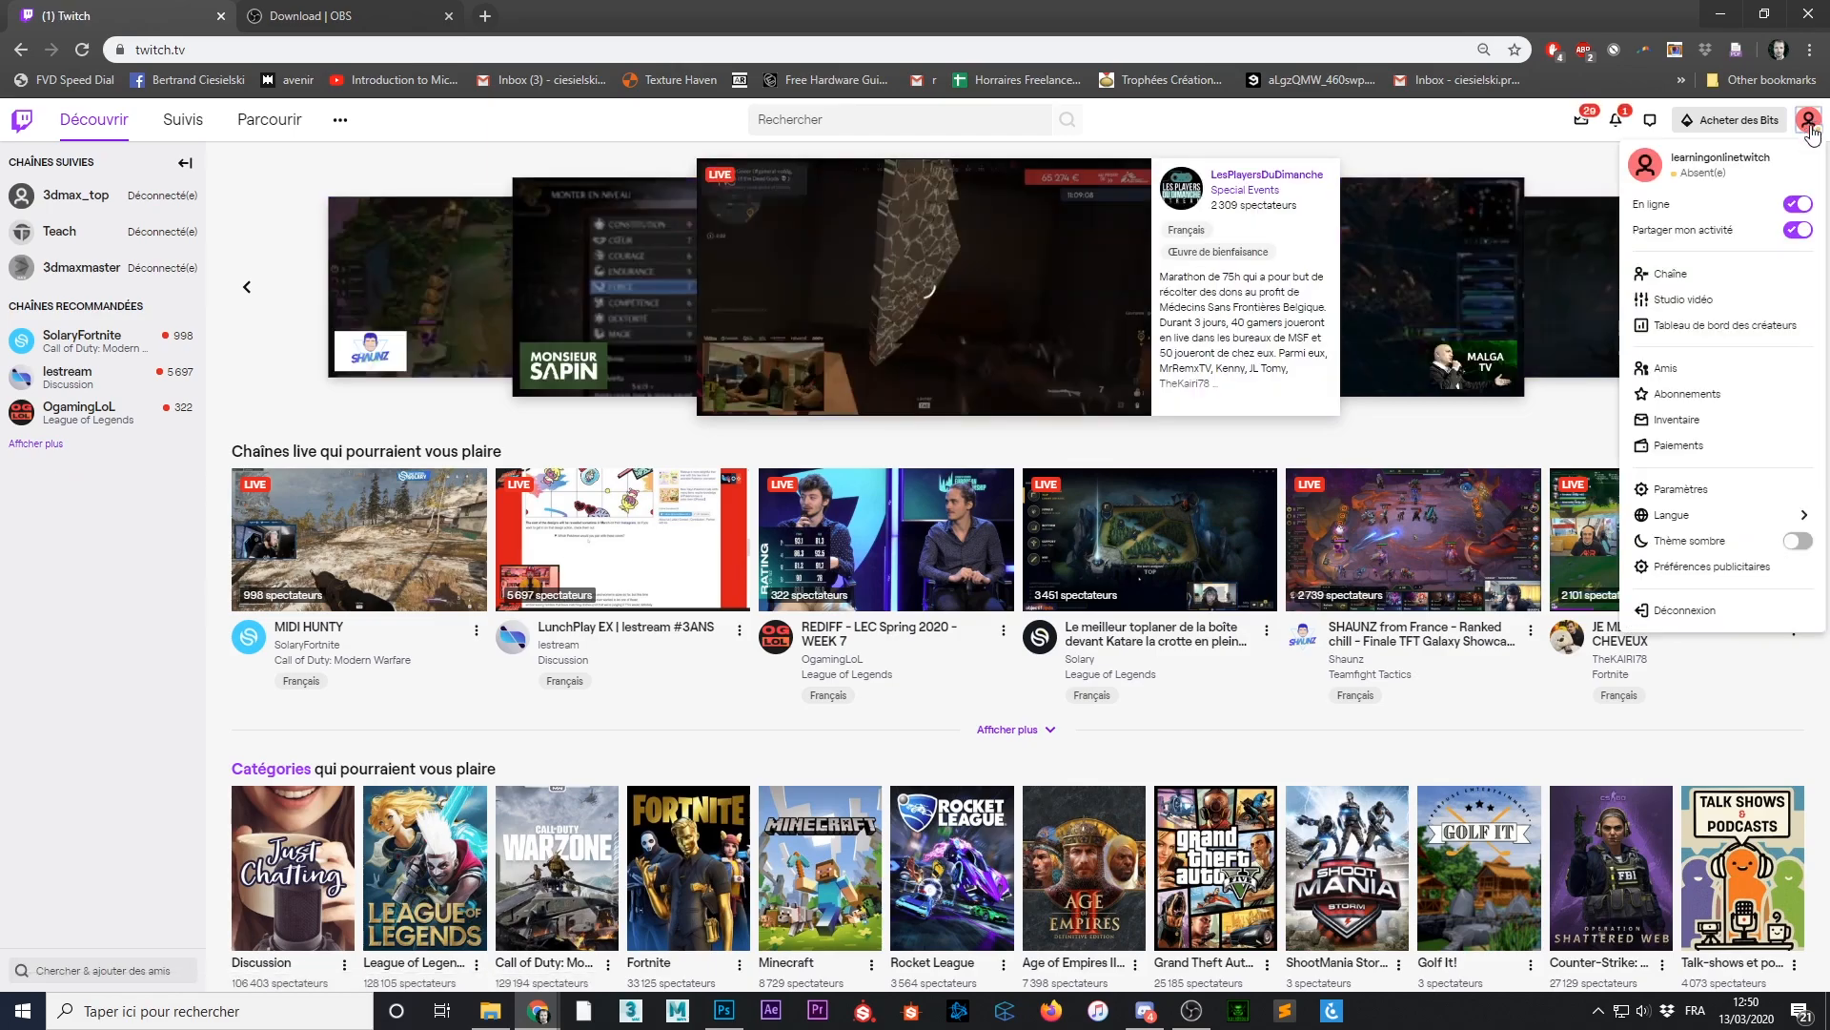
{"action": "left_click", "coordinate": [1716, 327]}
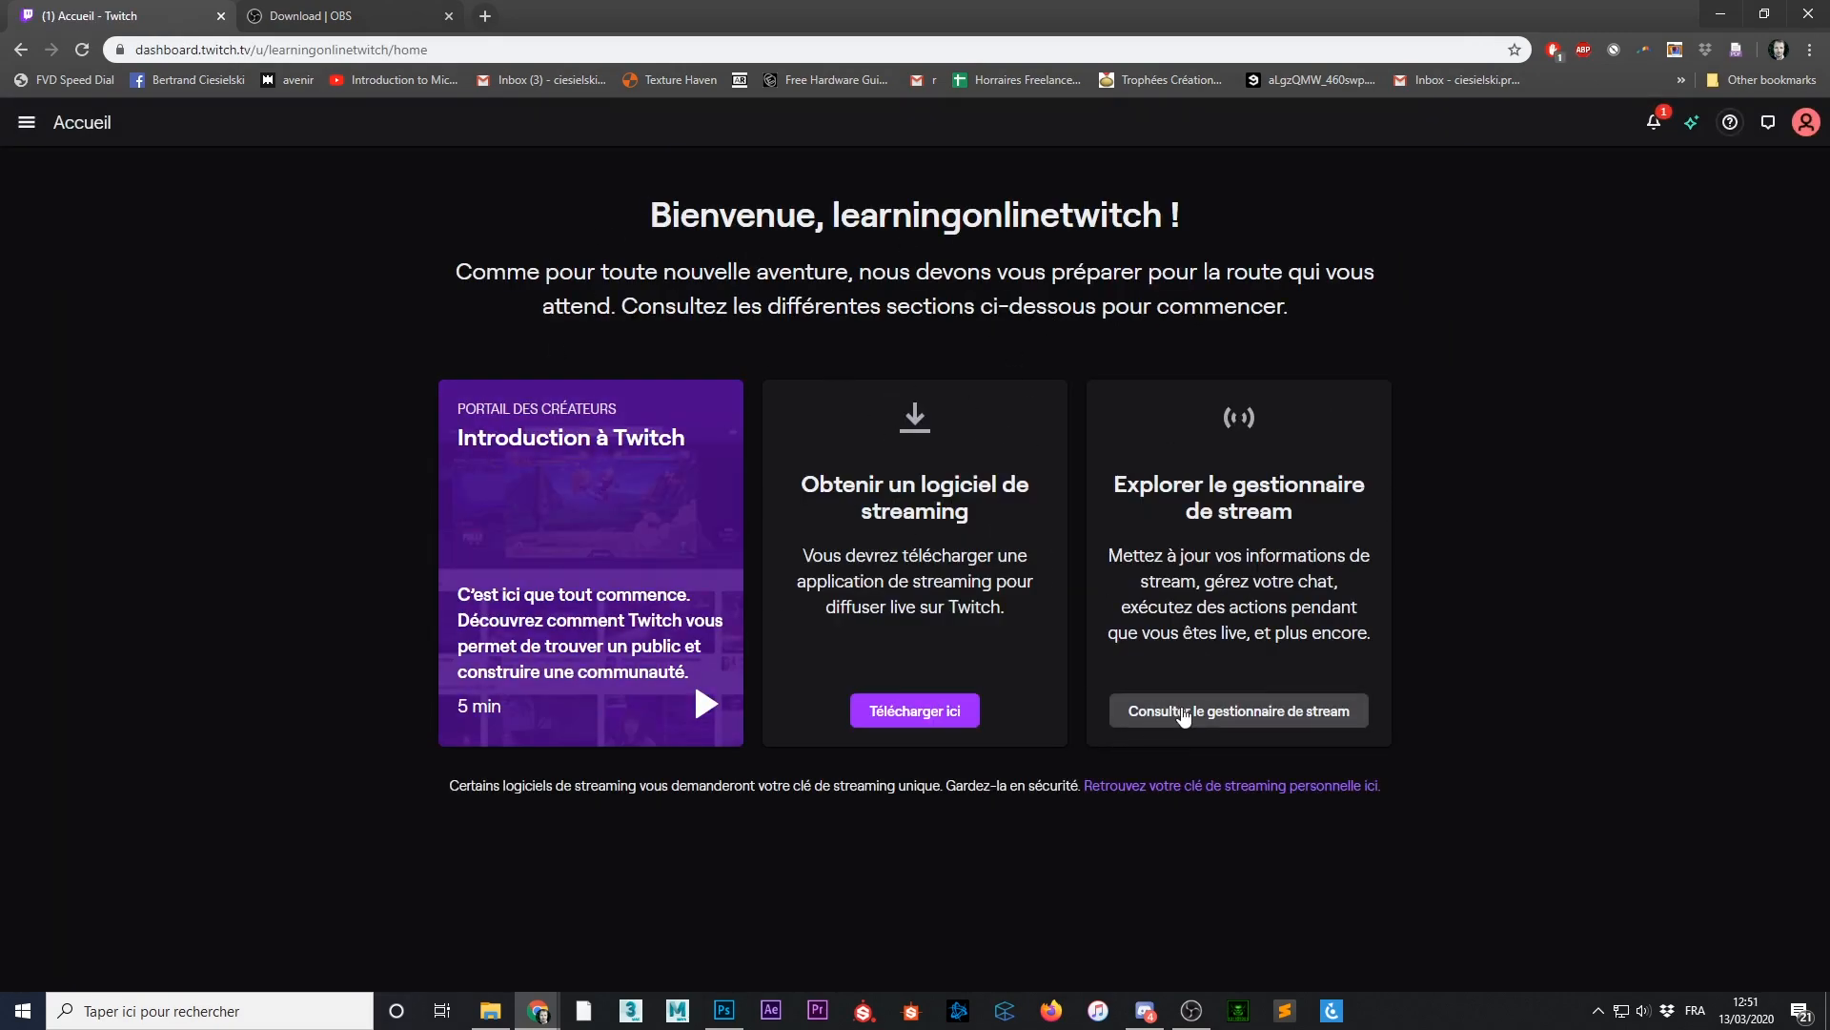
{"action": "left_click", "coordinate": [1287, 717]}
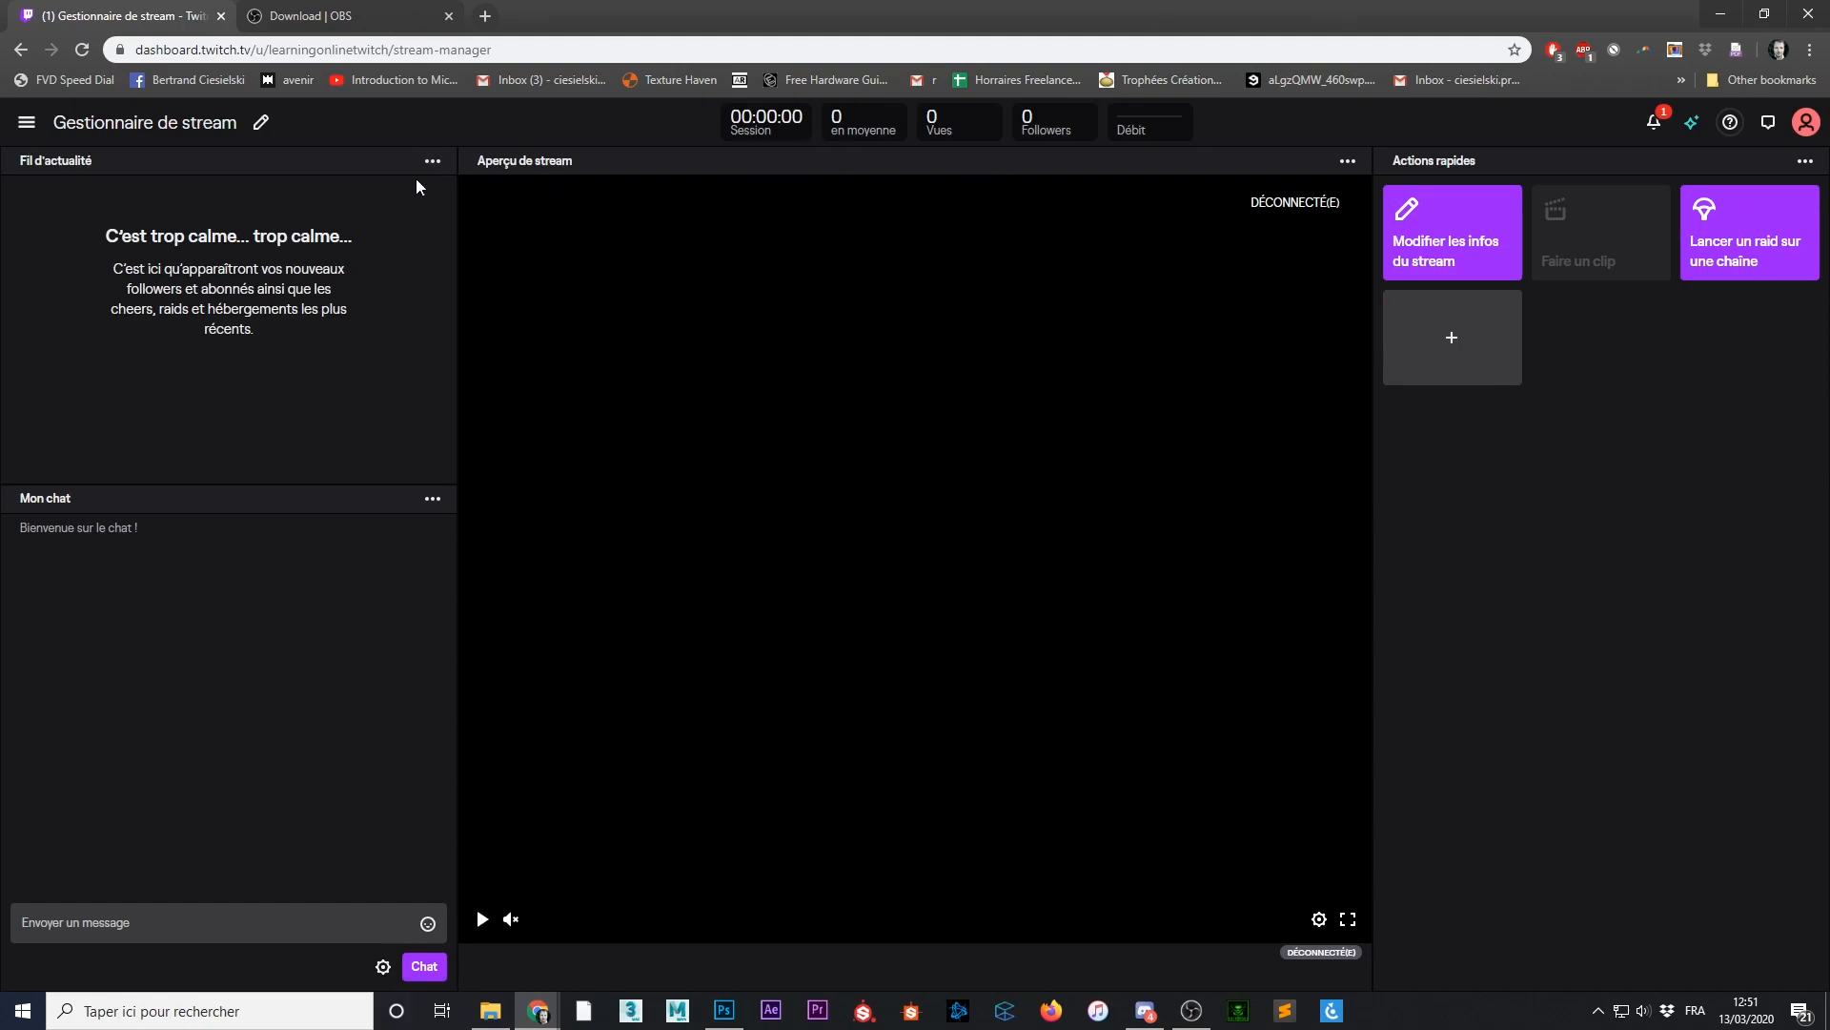
Open the channel (Chaîne) preferences in the dashboard and copy the primary streaming key
{"action": "left_click", "coordinate": [27, 124]}
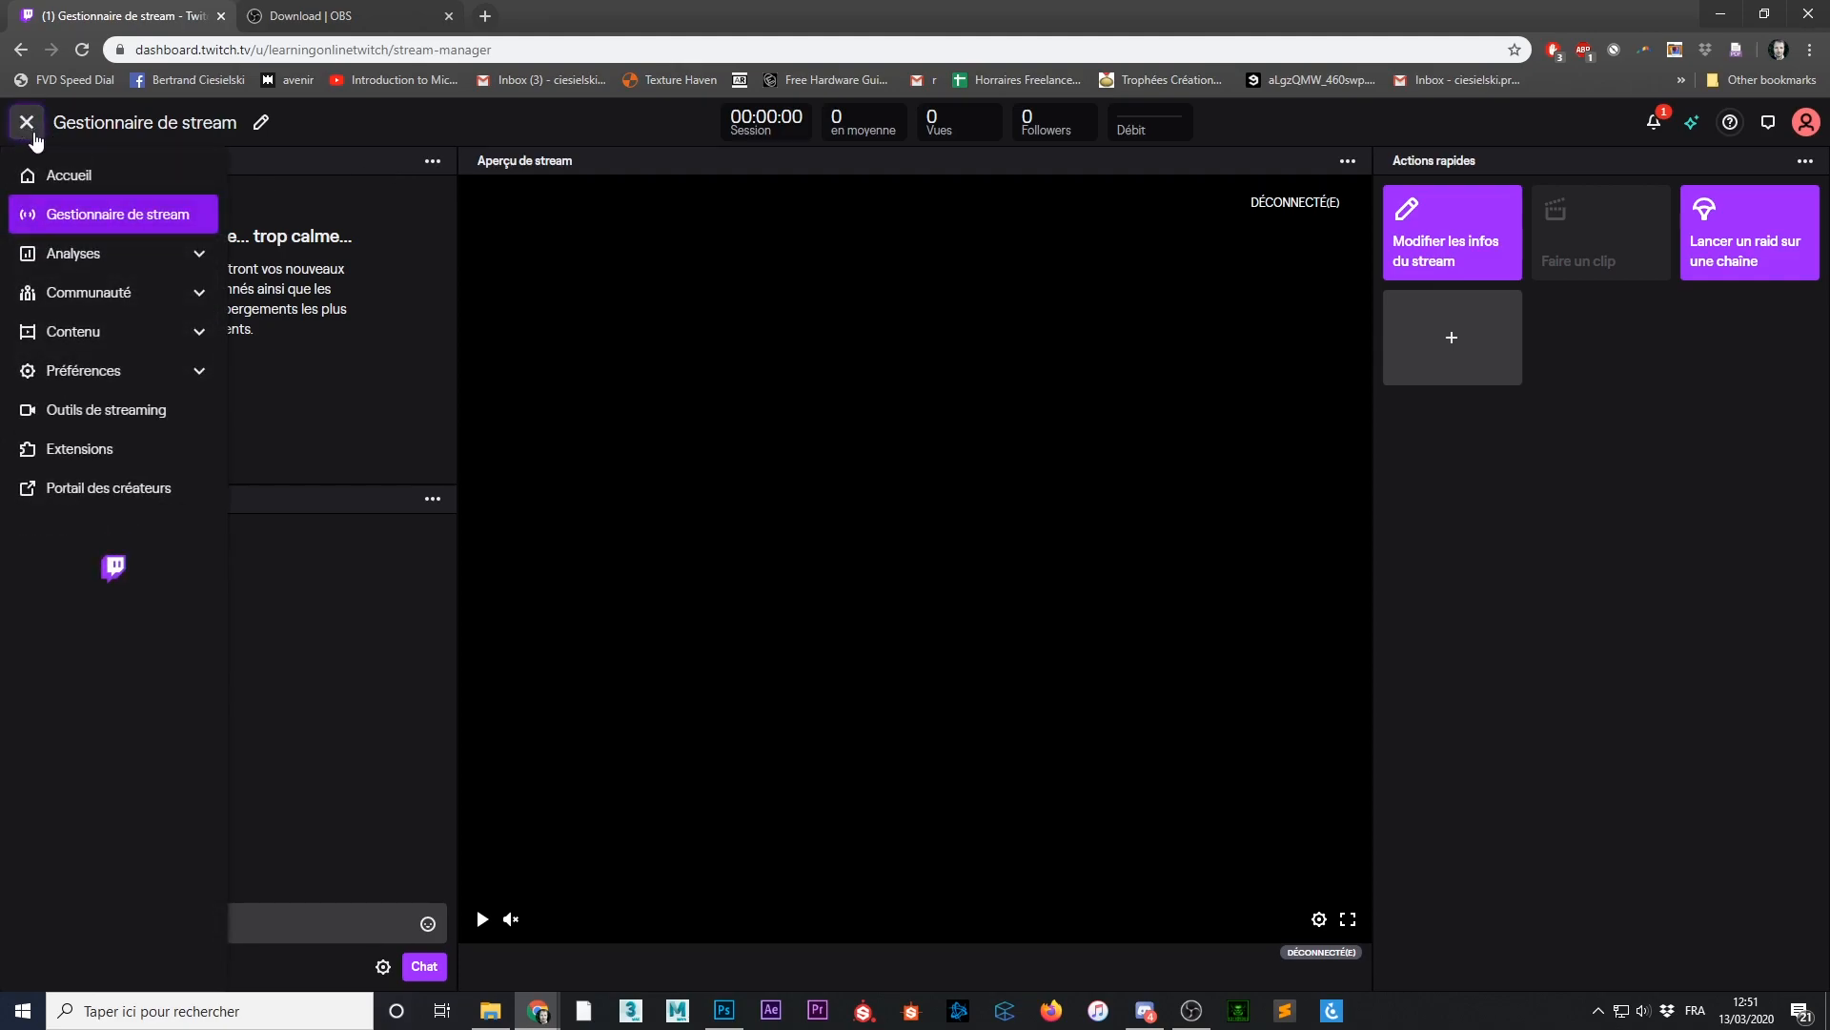
{"action": "left_click", "coordinate": [111, 382]}
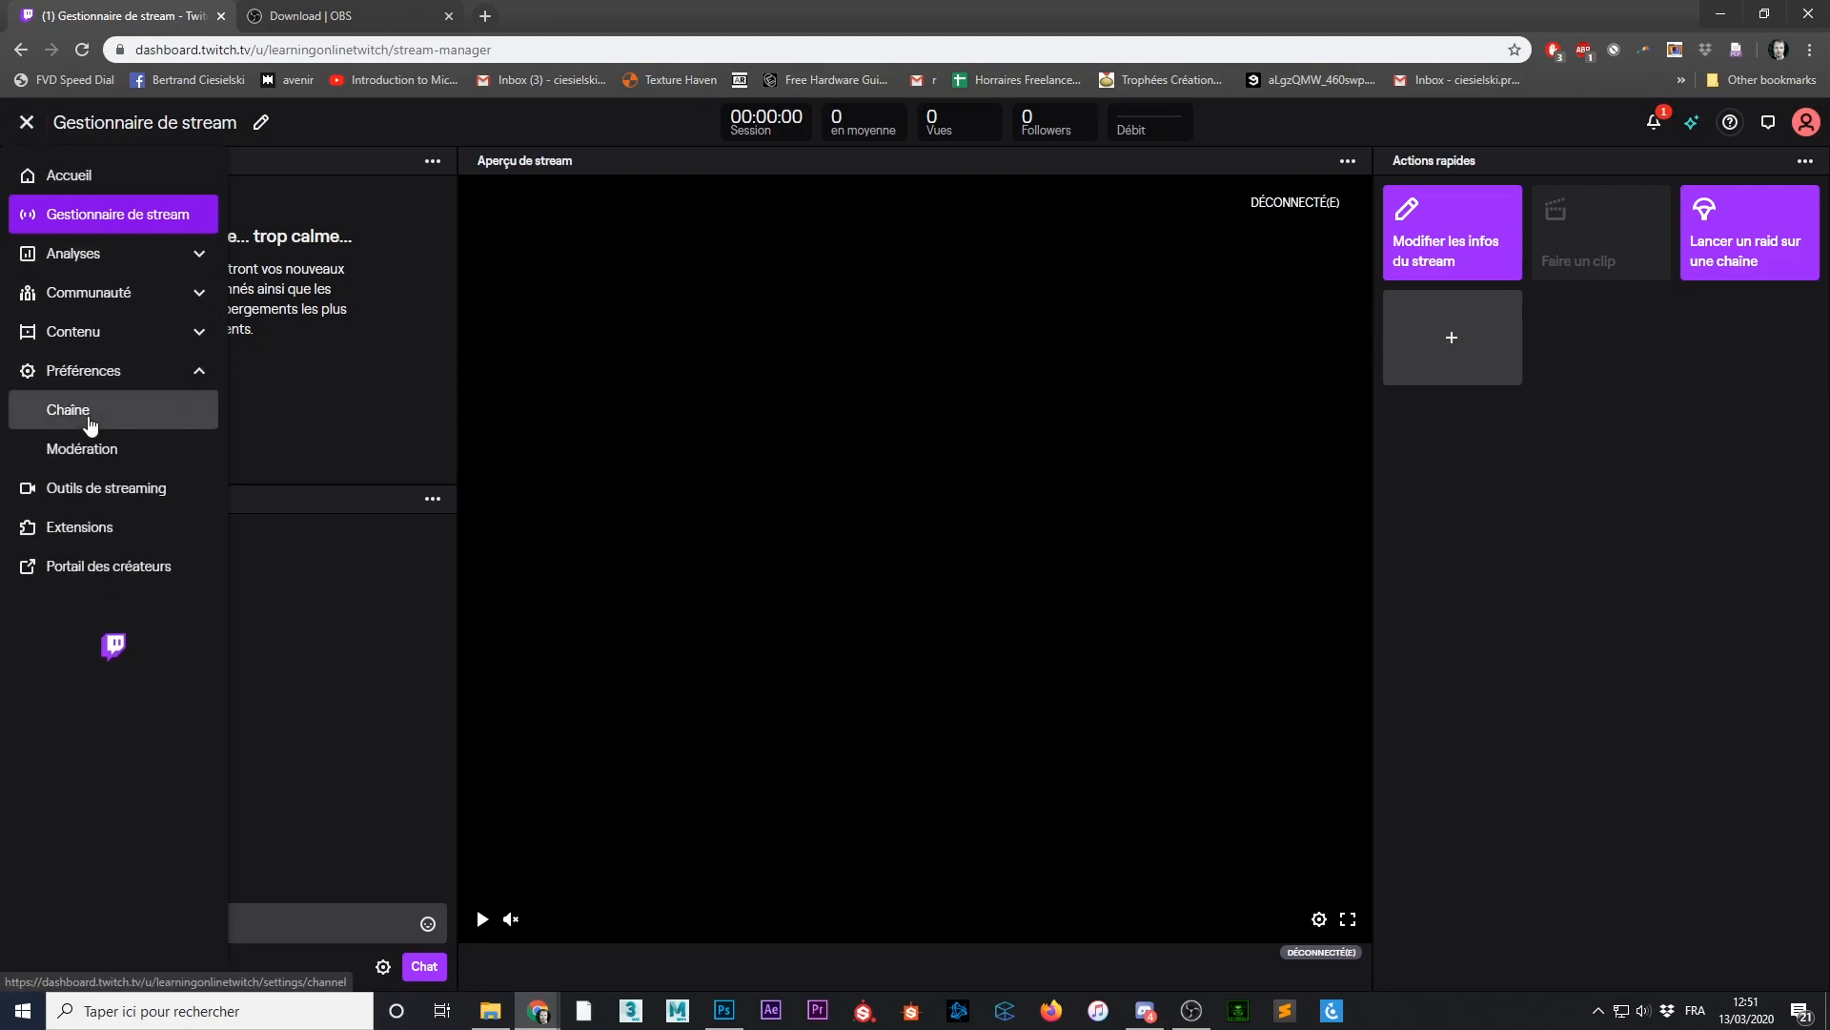
{"action": "left_click", "coordinate": [91, 419]}
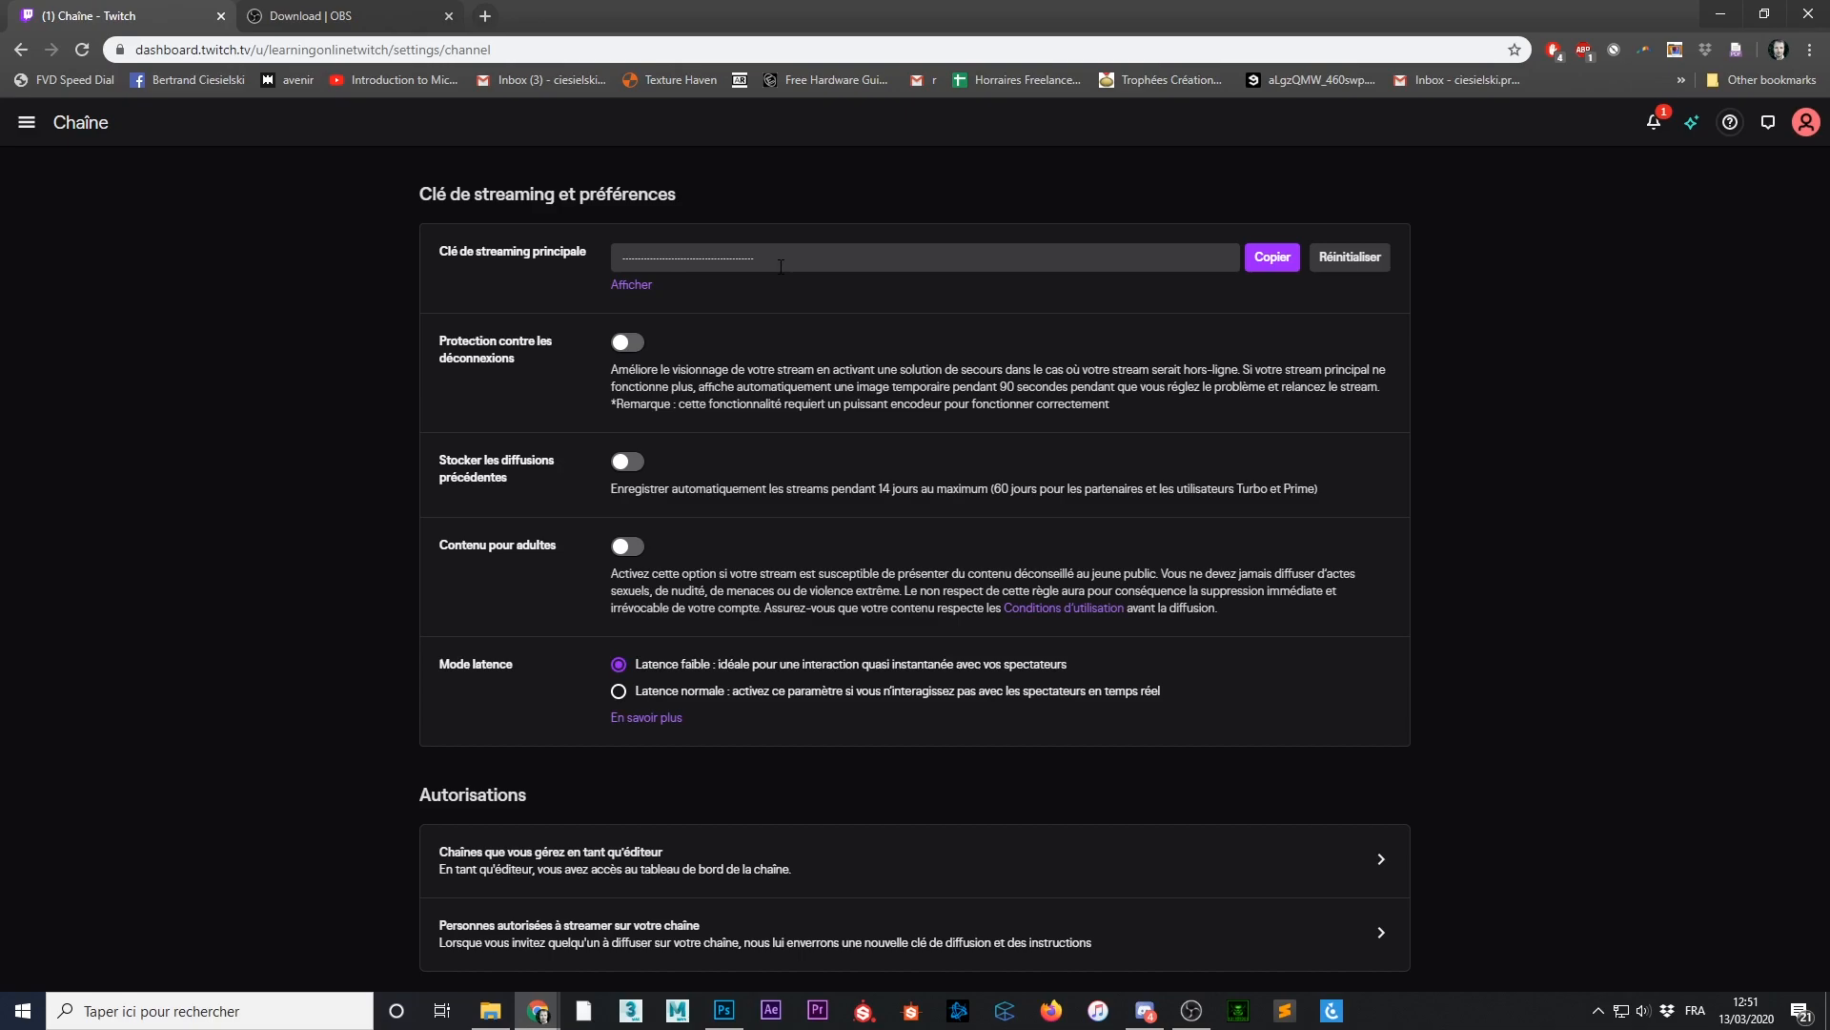
{"action": "left_click", "coordinate": [1270, 258]}
{"action": "left_click", "coordinate": [1255, 268]}
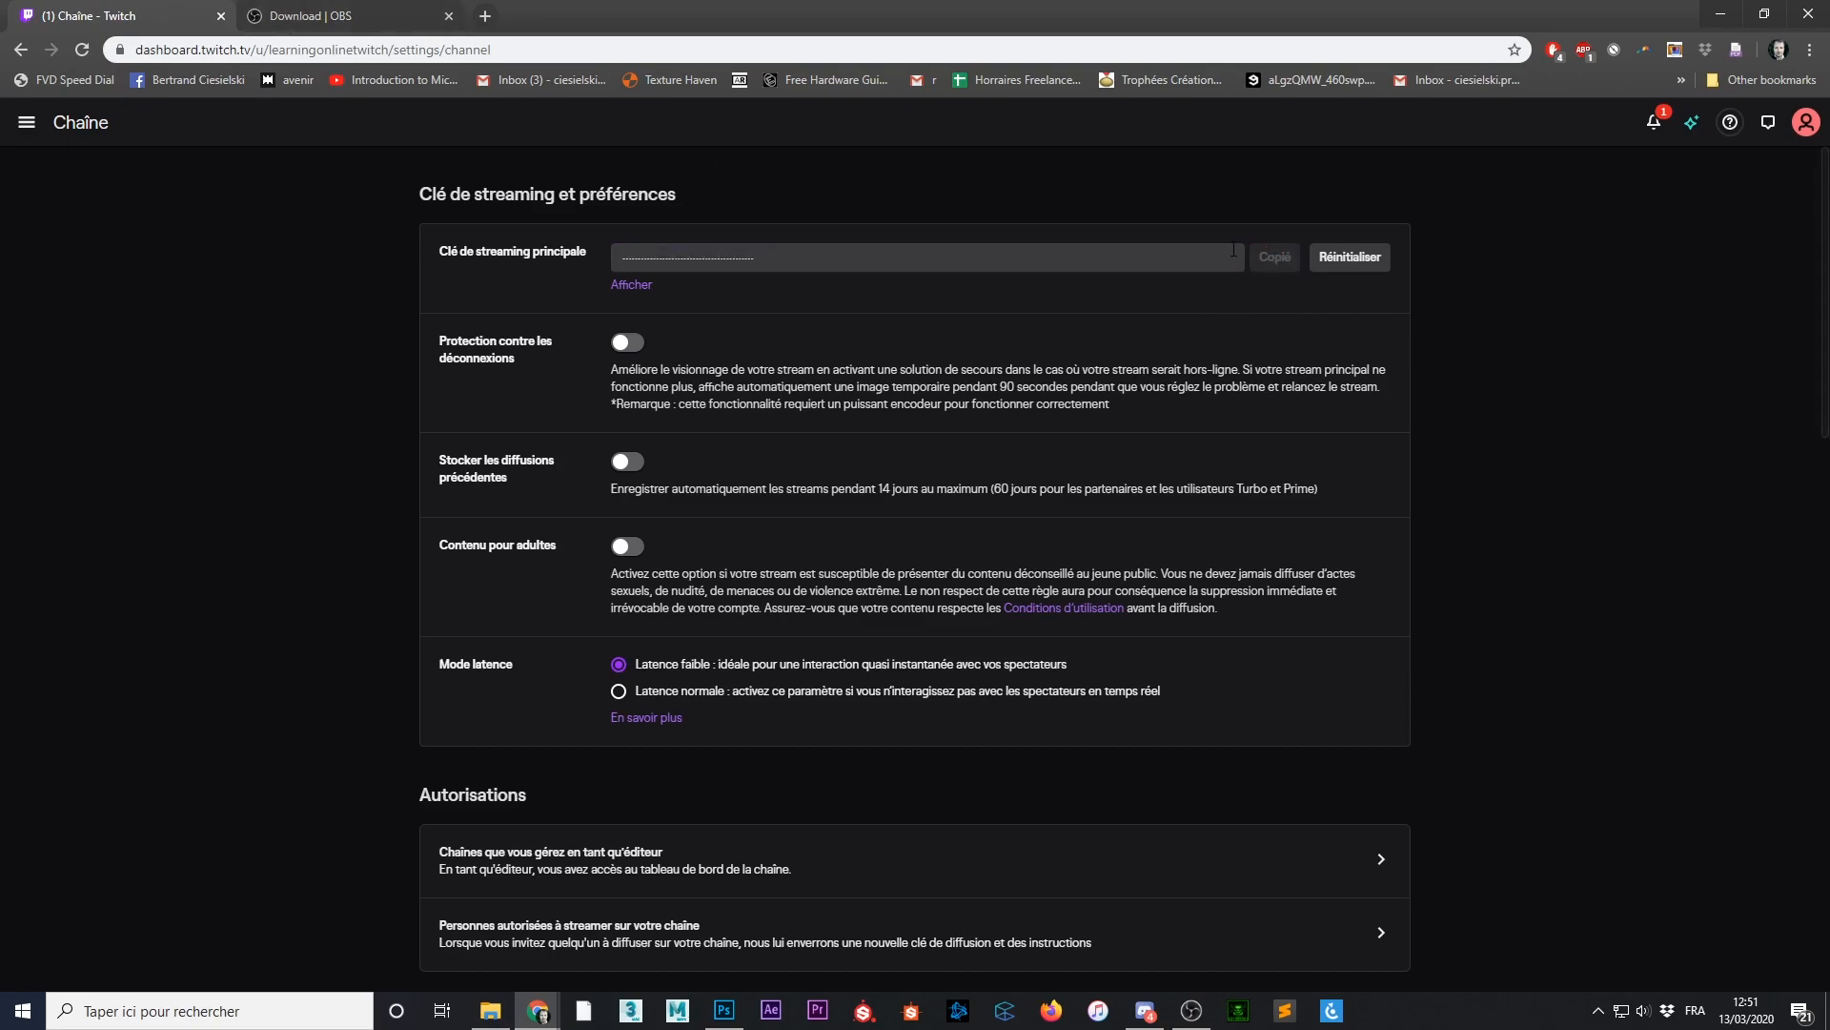
Switch to OBS, bring its window fully into view and open the Stream (flux) settings
{"action": "left_click_drag", "start_coordinate": [0, 212], "coordinate": [848, 163]}
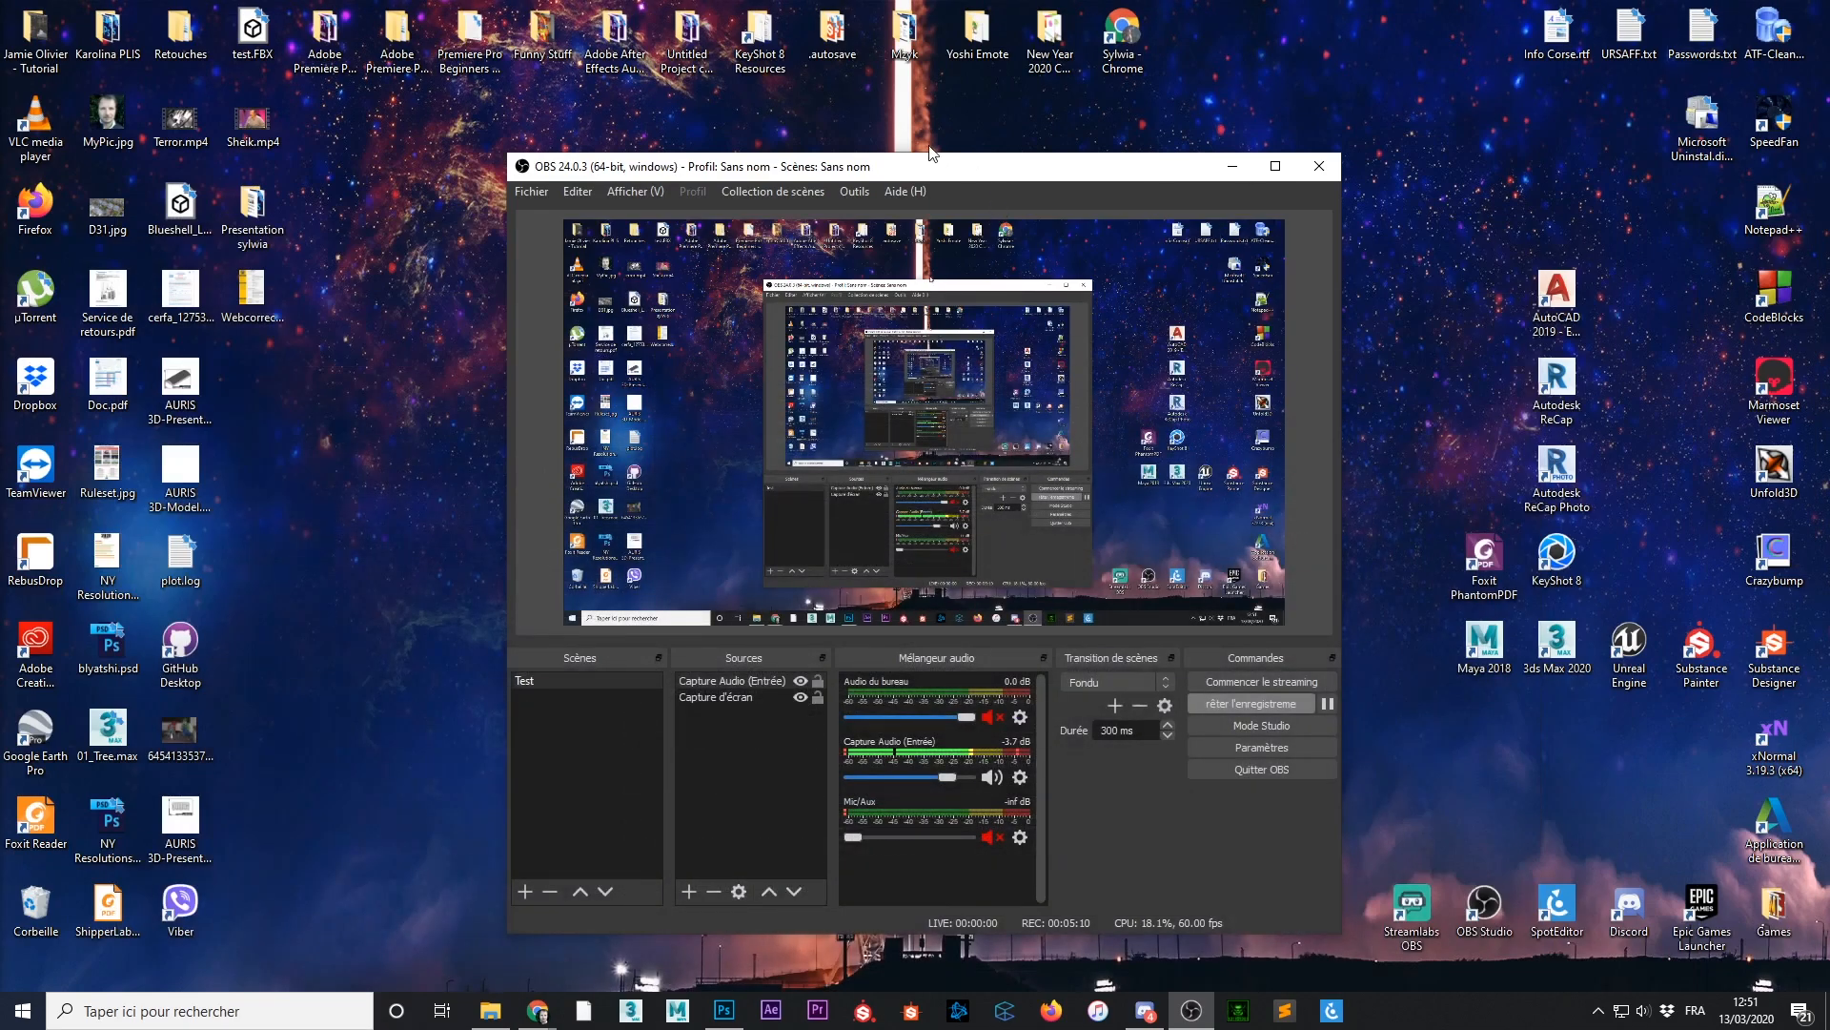
{"action": "left_click_drag", "start_coordinate": [935, 153], "coordinate": [941, 121]}
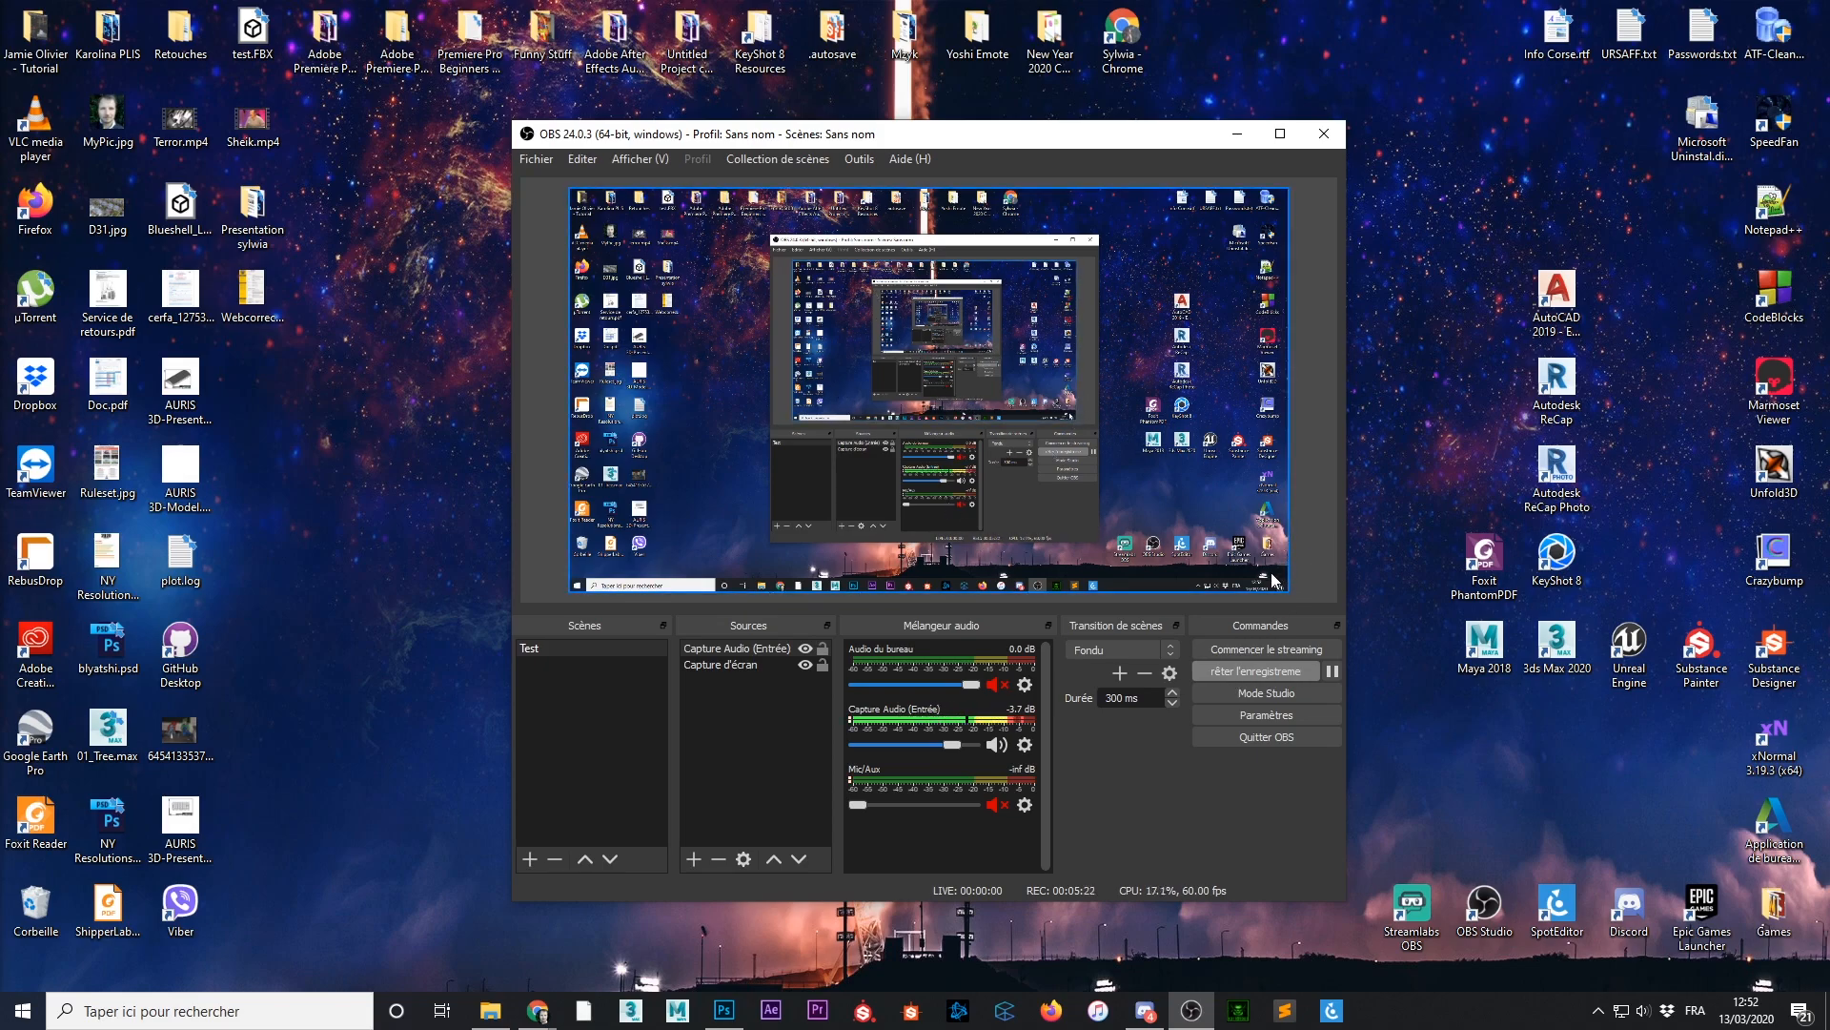
{"action": "left_click", "coordinate": [1270, 717]}
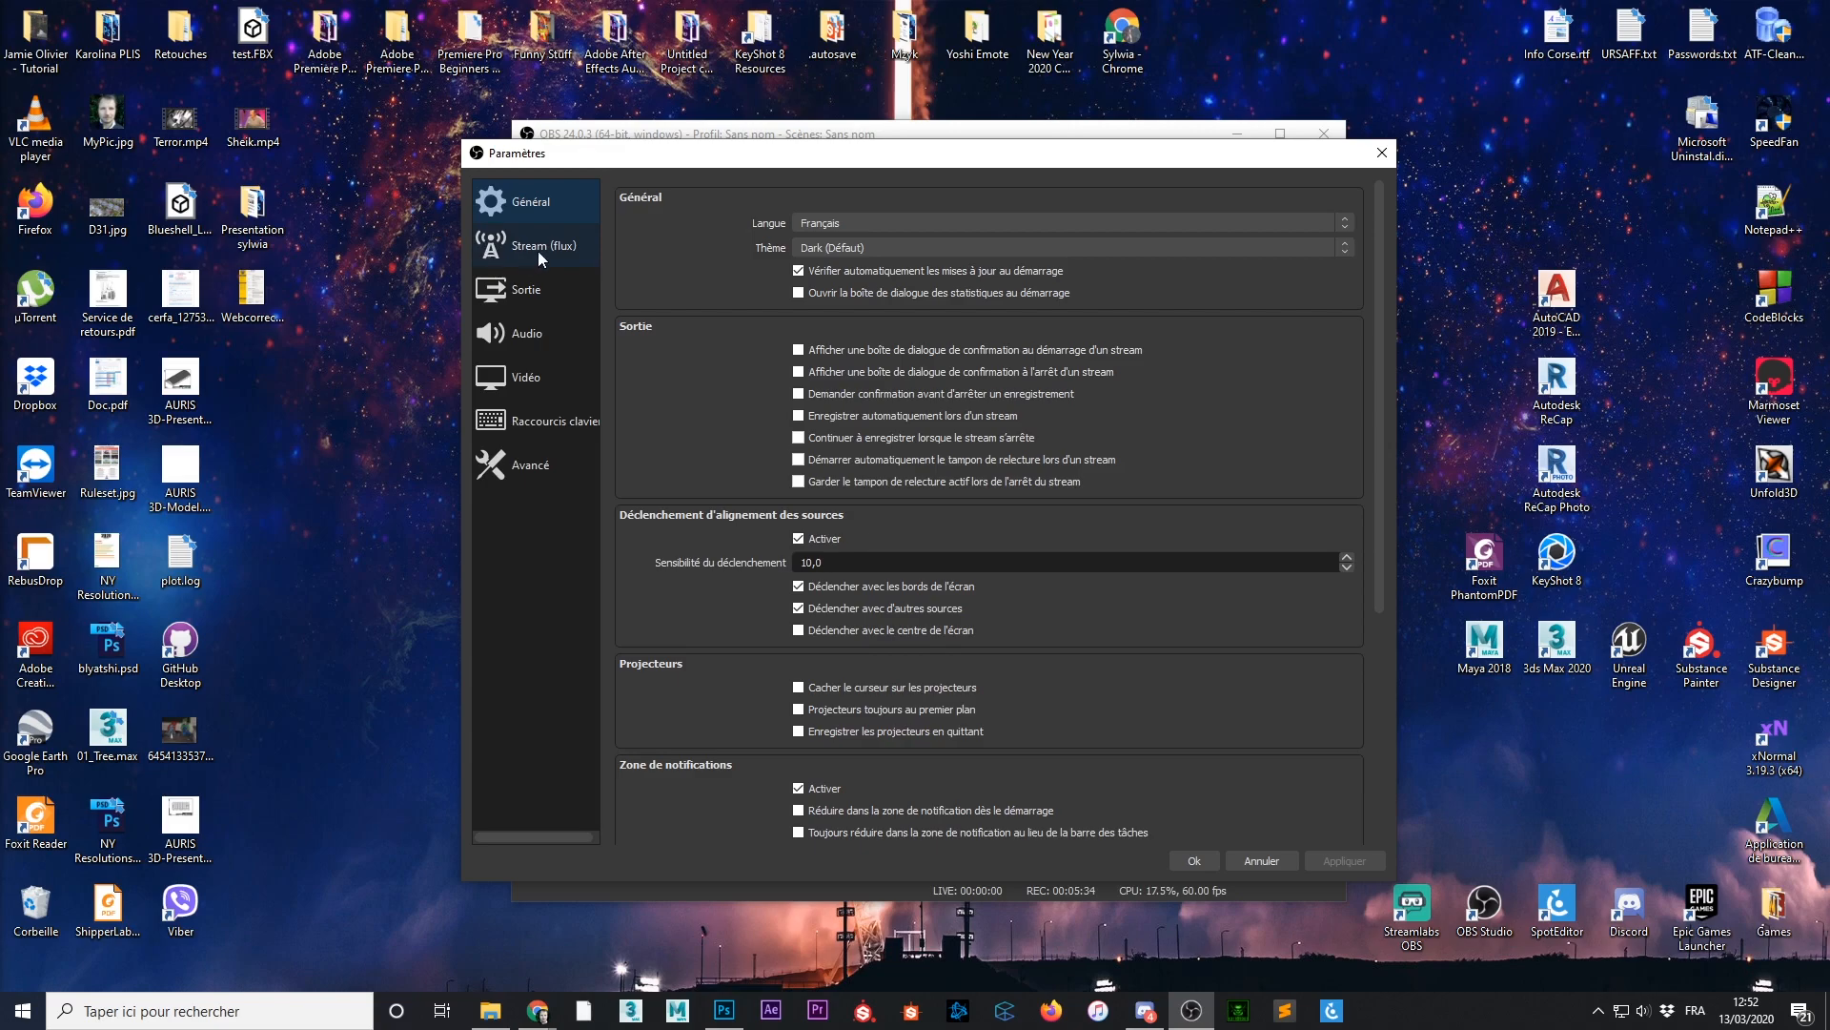
{"action": "left_click", "coordinate": [538, 250]}
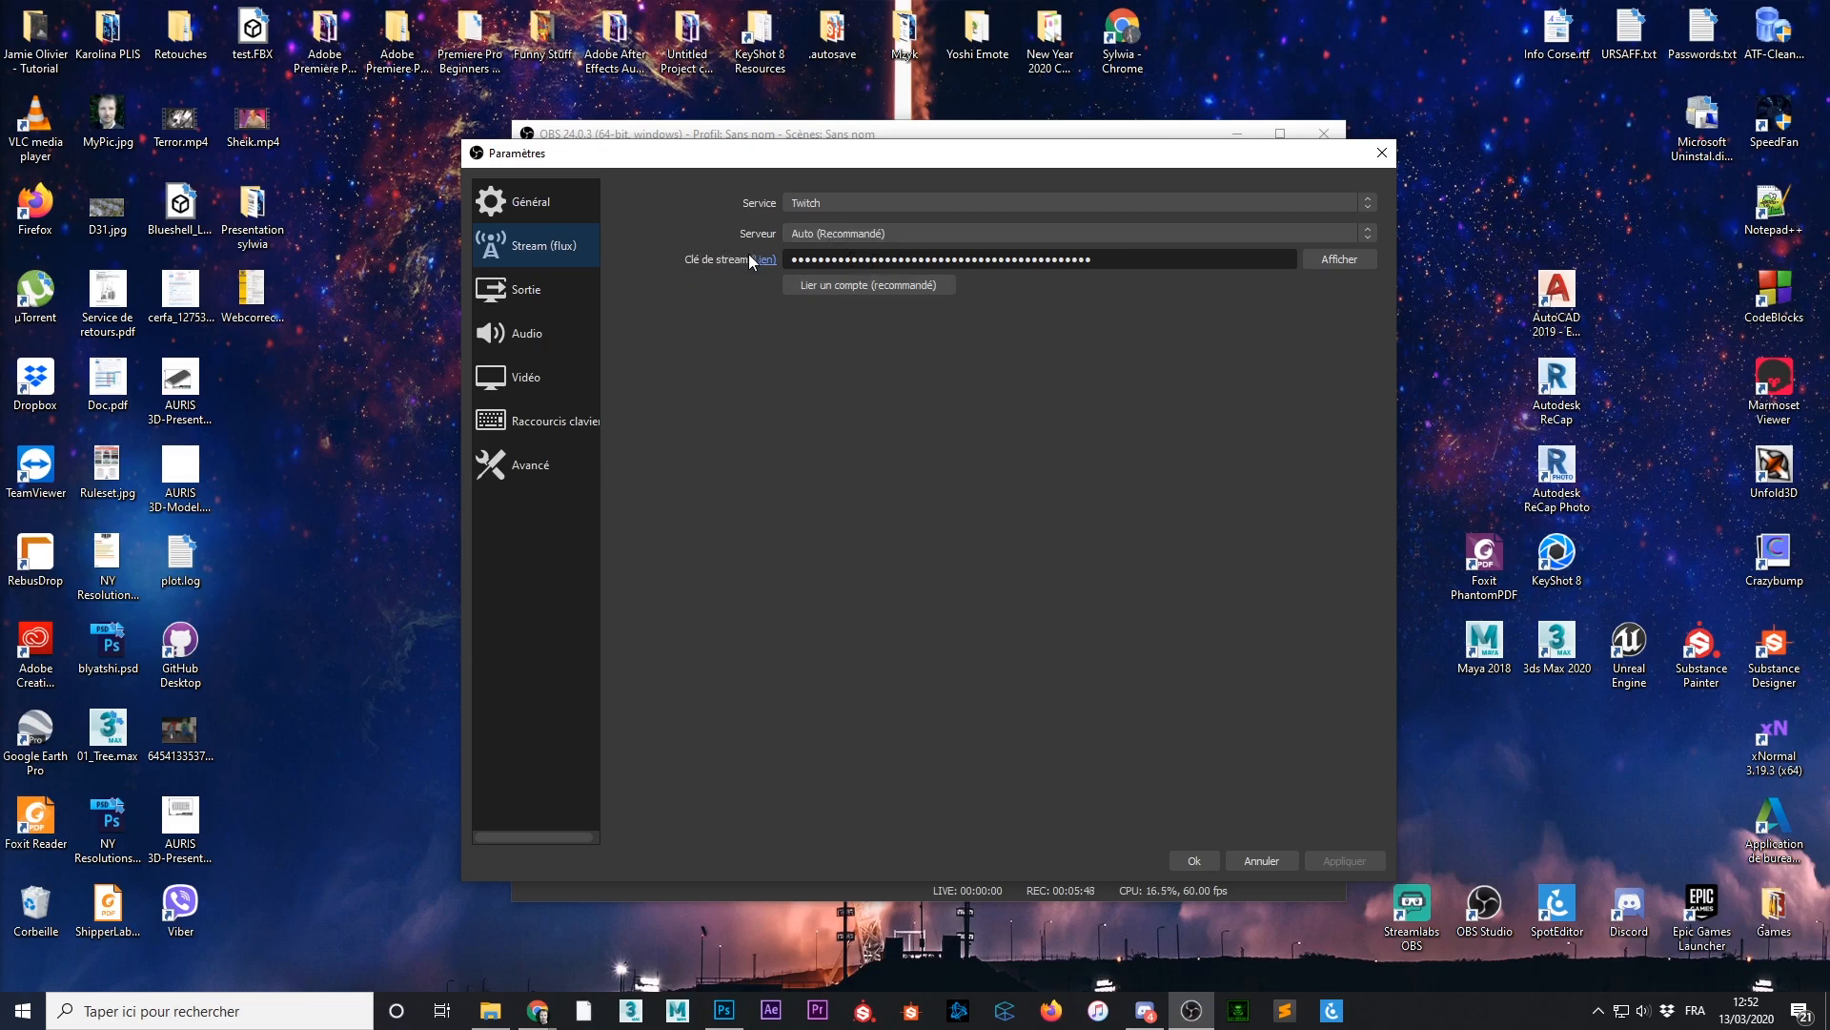
Select the stream key field's contents, show its paste option without using it, and accept the settings dialog
{"action": "left_click_drag", "start_coordinate": [1095, 259], "coordinate": [770, 270]}
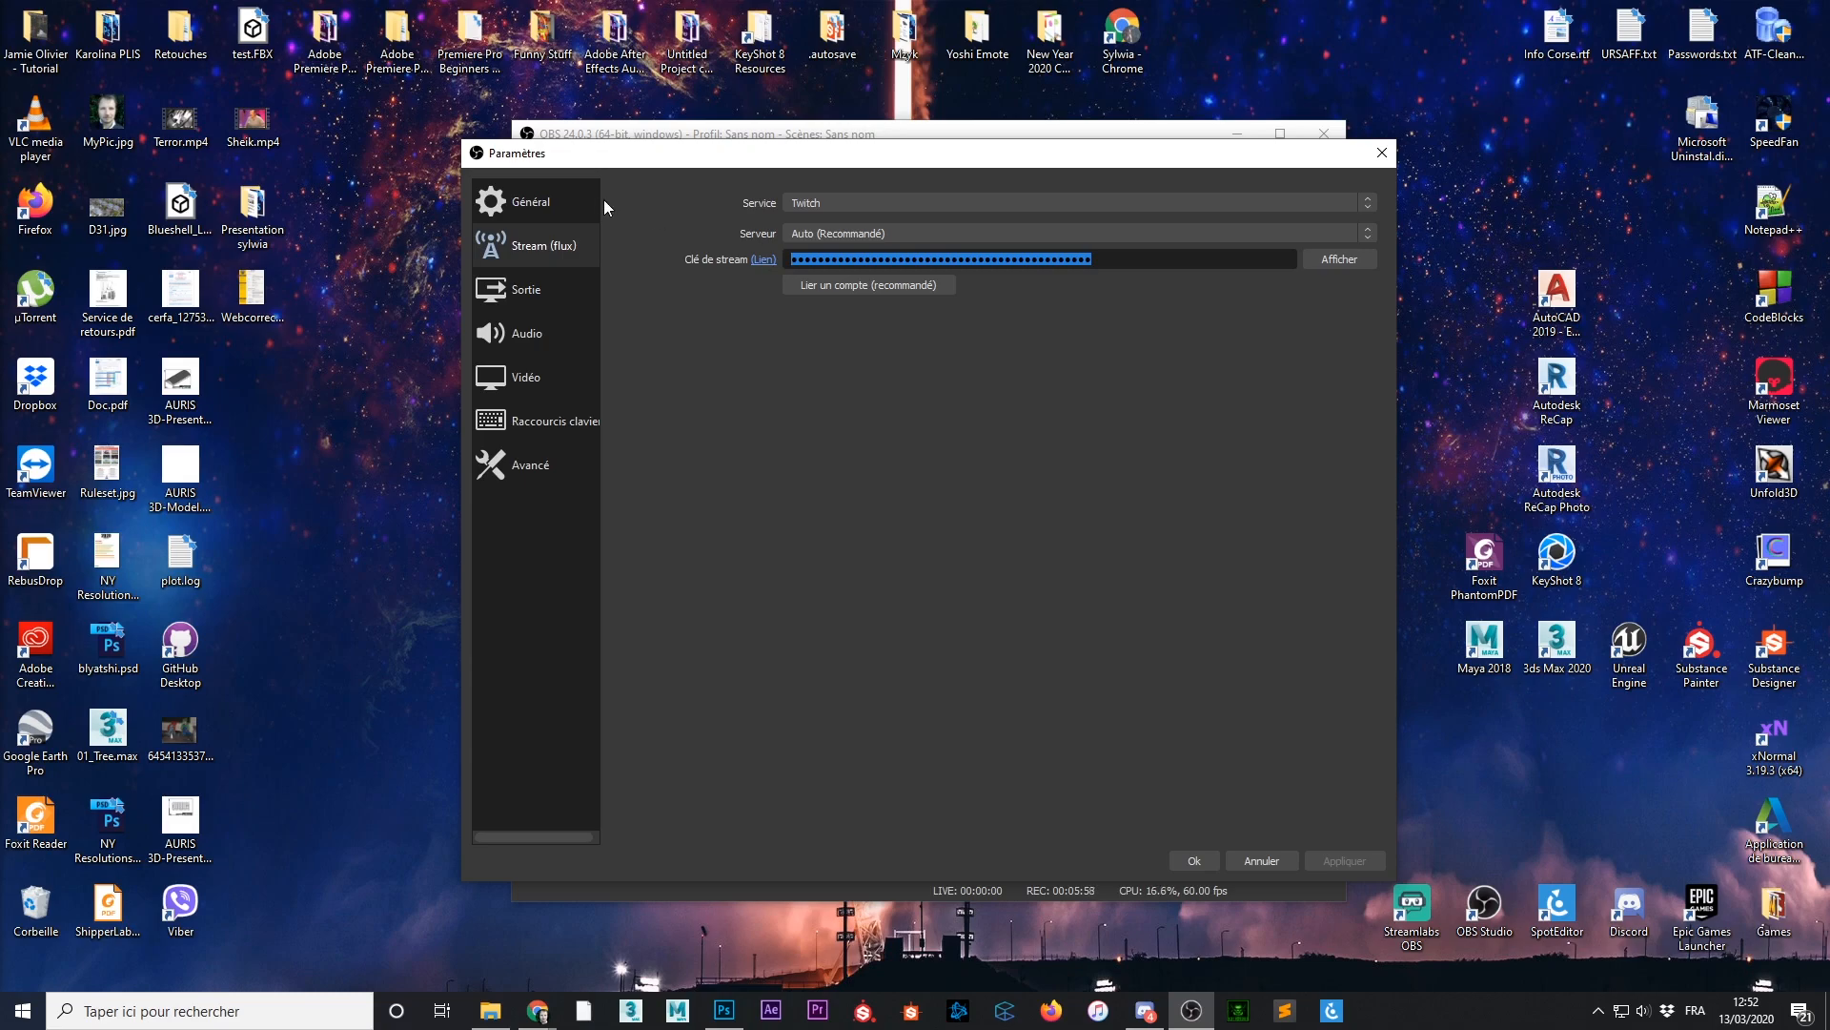
{"action": "right_click", "coordinate": [1102, 260]}
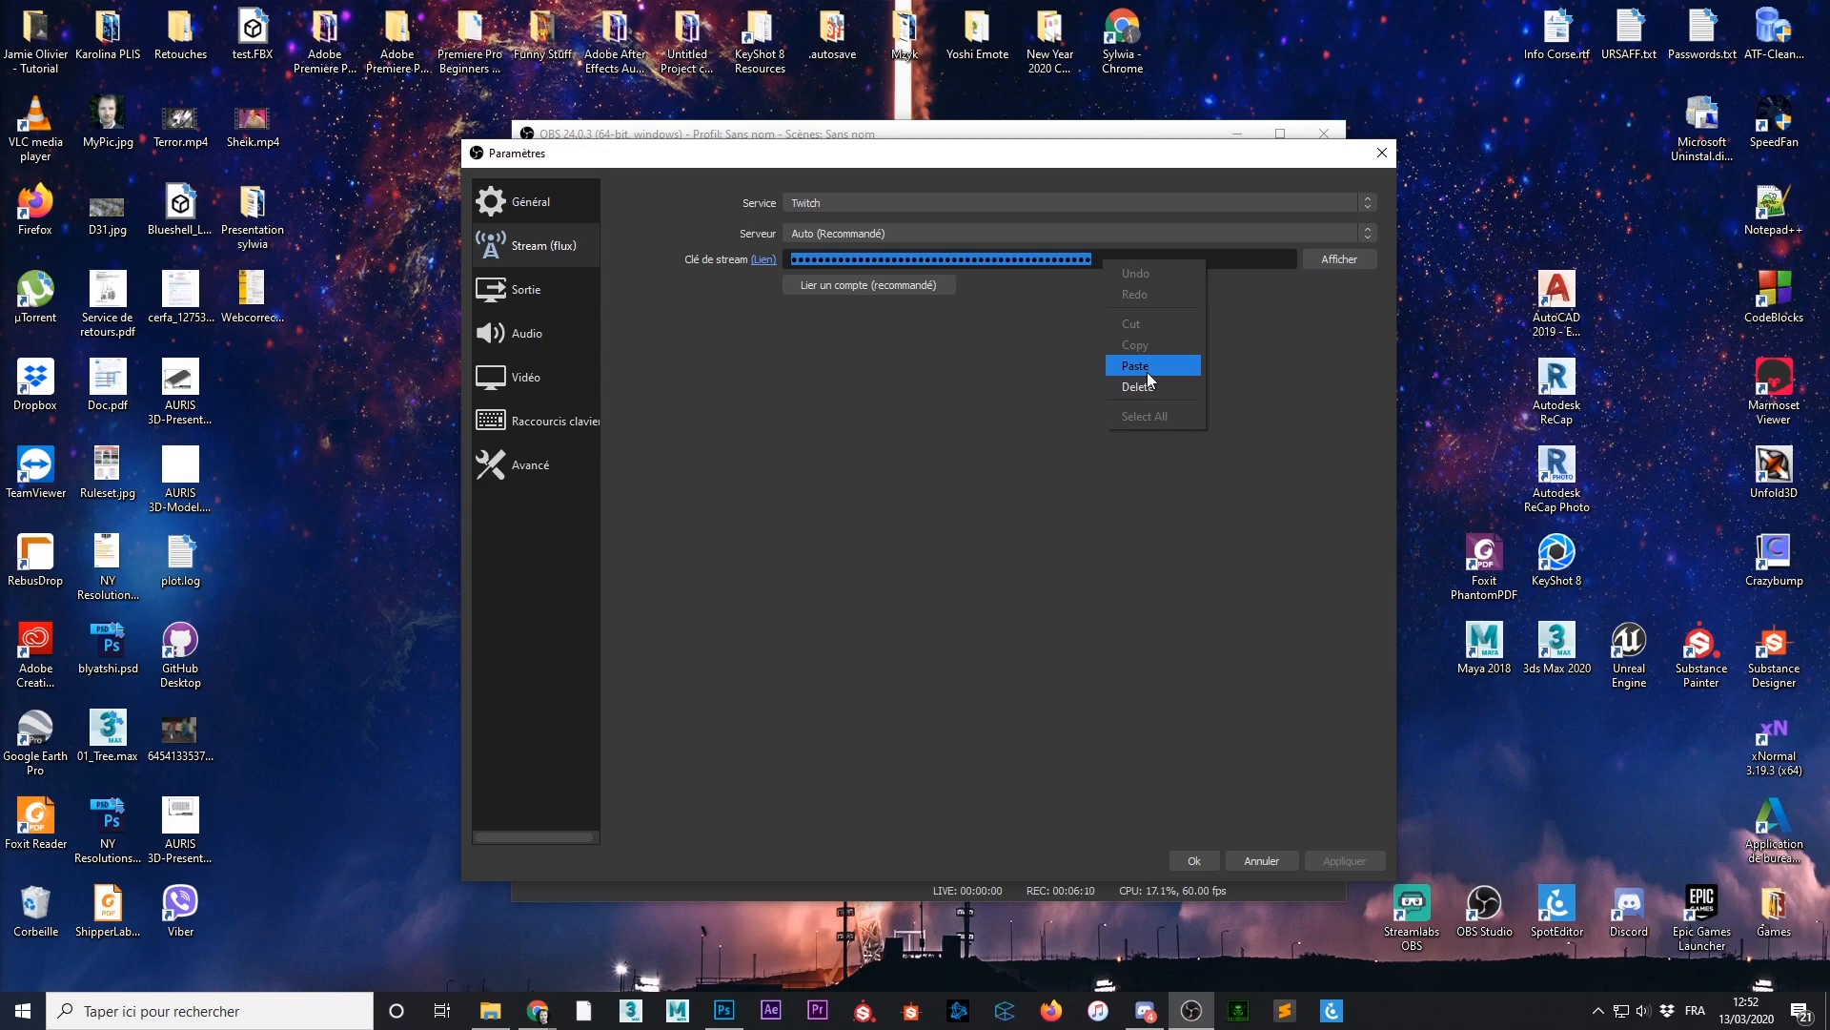
{"action": "left_click", "coordinate": [917, 412]}
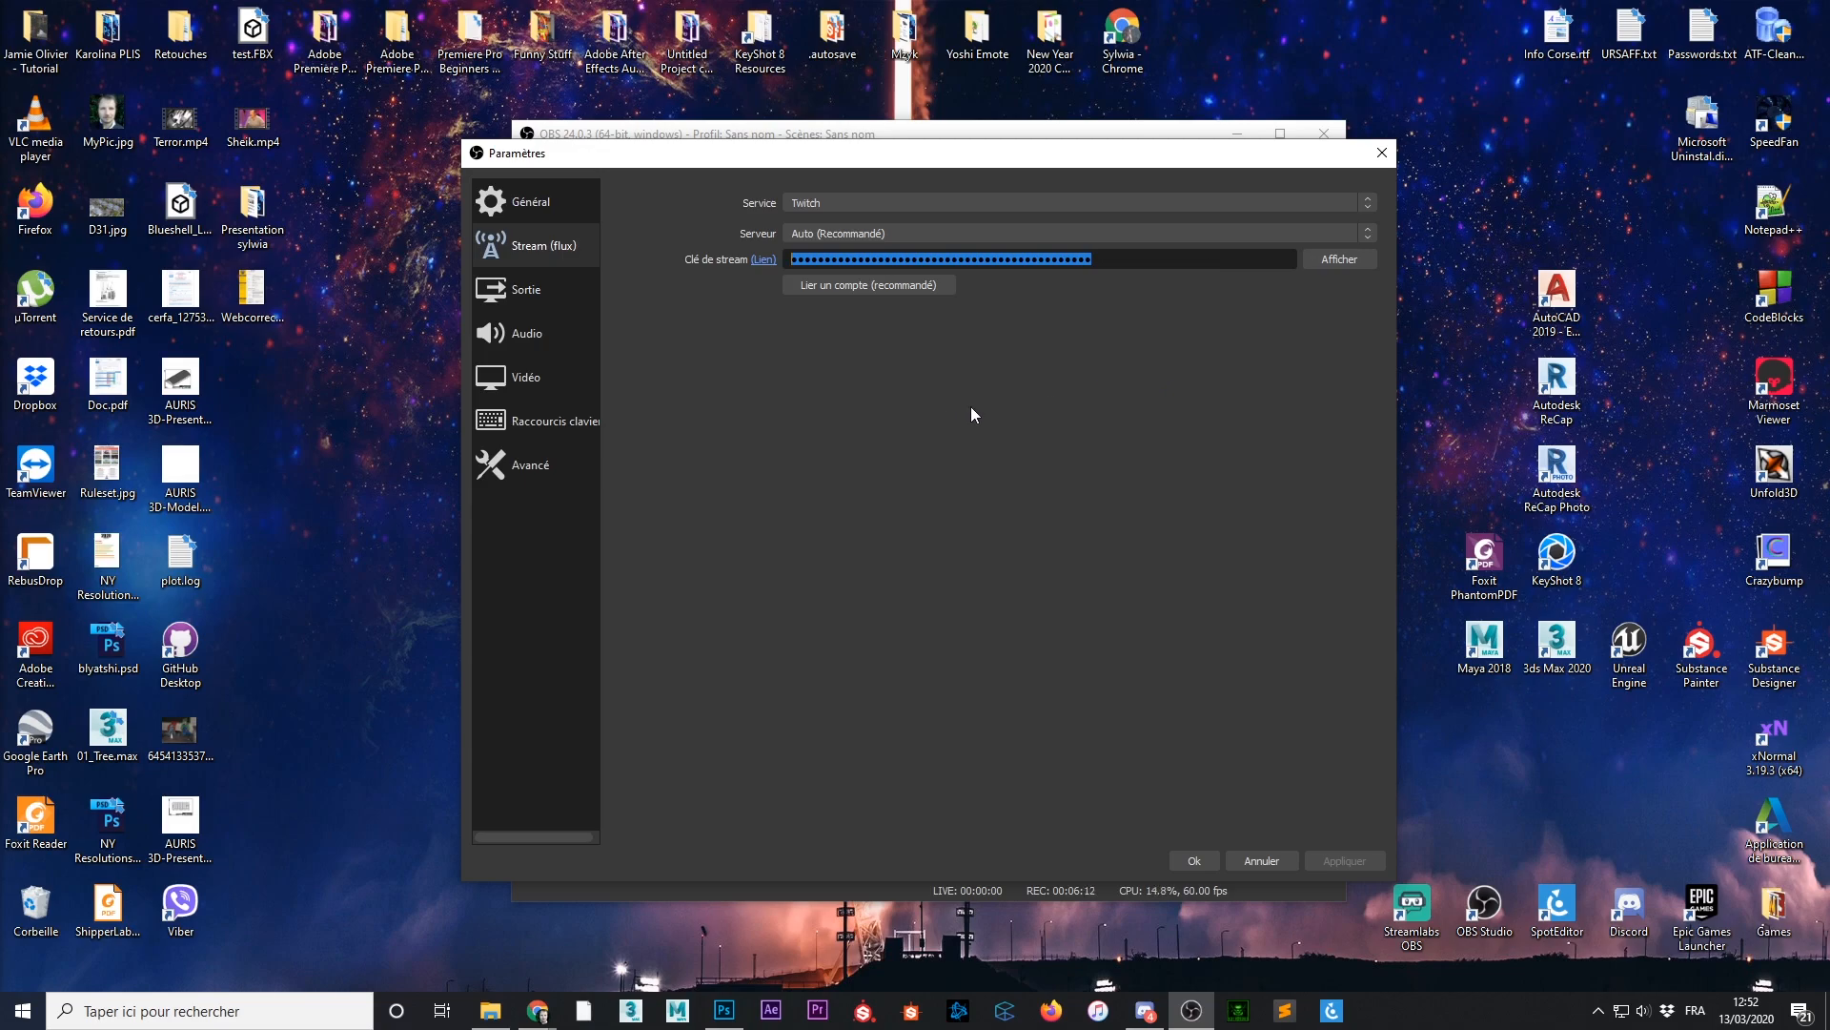
{"action": "left_click", "coordinate": [1195, 861]}
Add a new video capture device source (Périphérique de capture vidéo) named "Webcam" to the Test scene
{"action": "left_click_drag", "start_coordinate": [744, 133], "coordinate": [807, 119]}
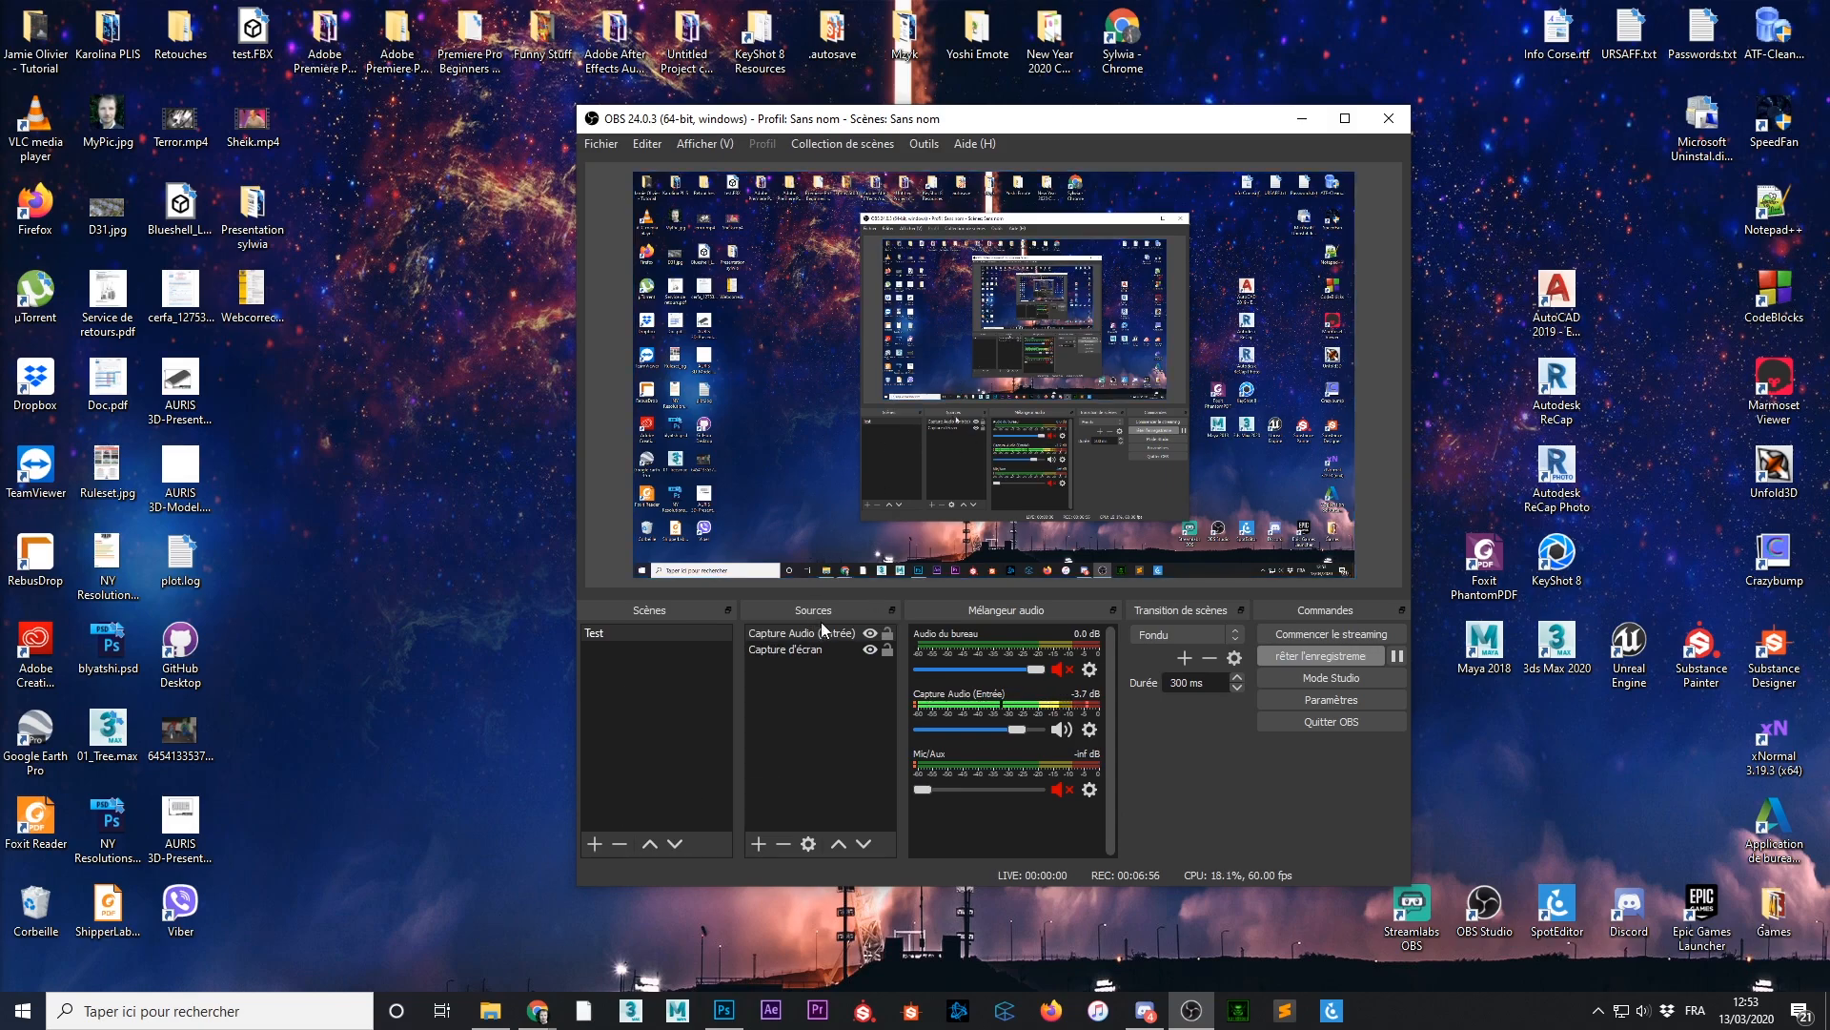
{"action": "left_click", "coordinate": [771, 652]}
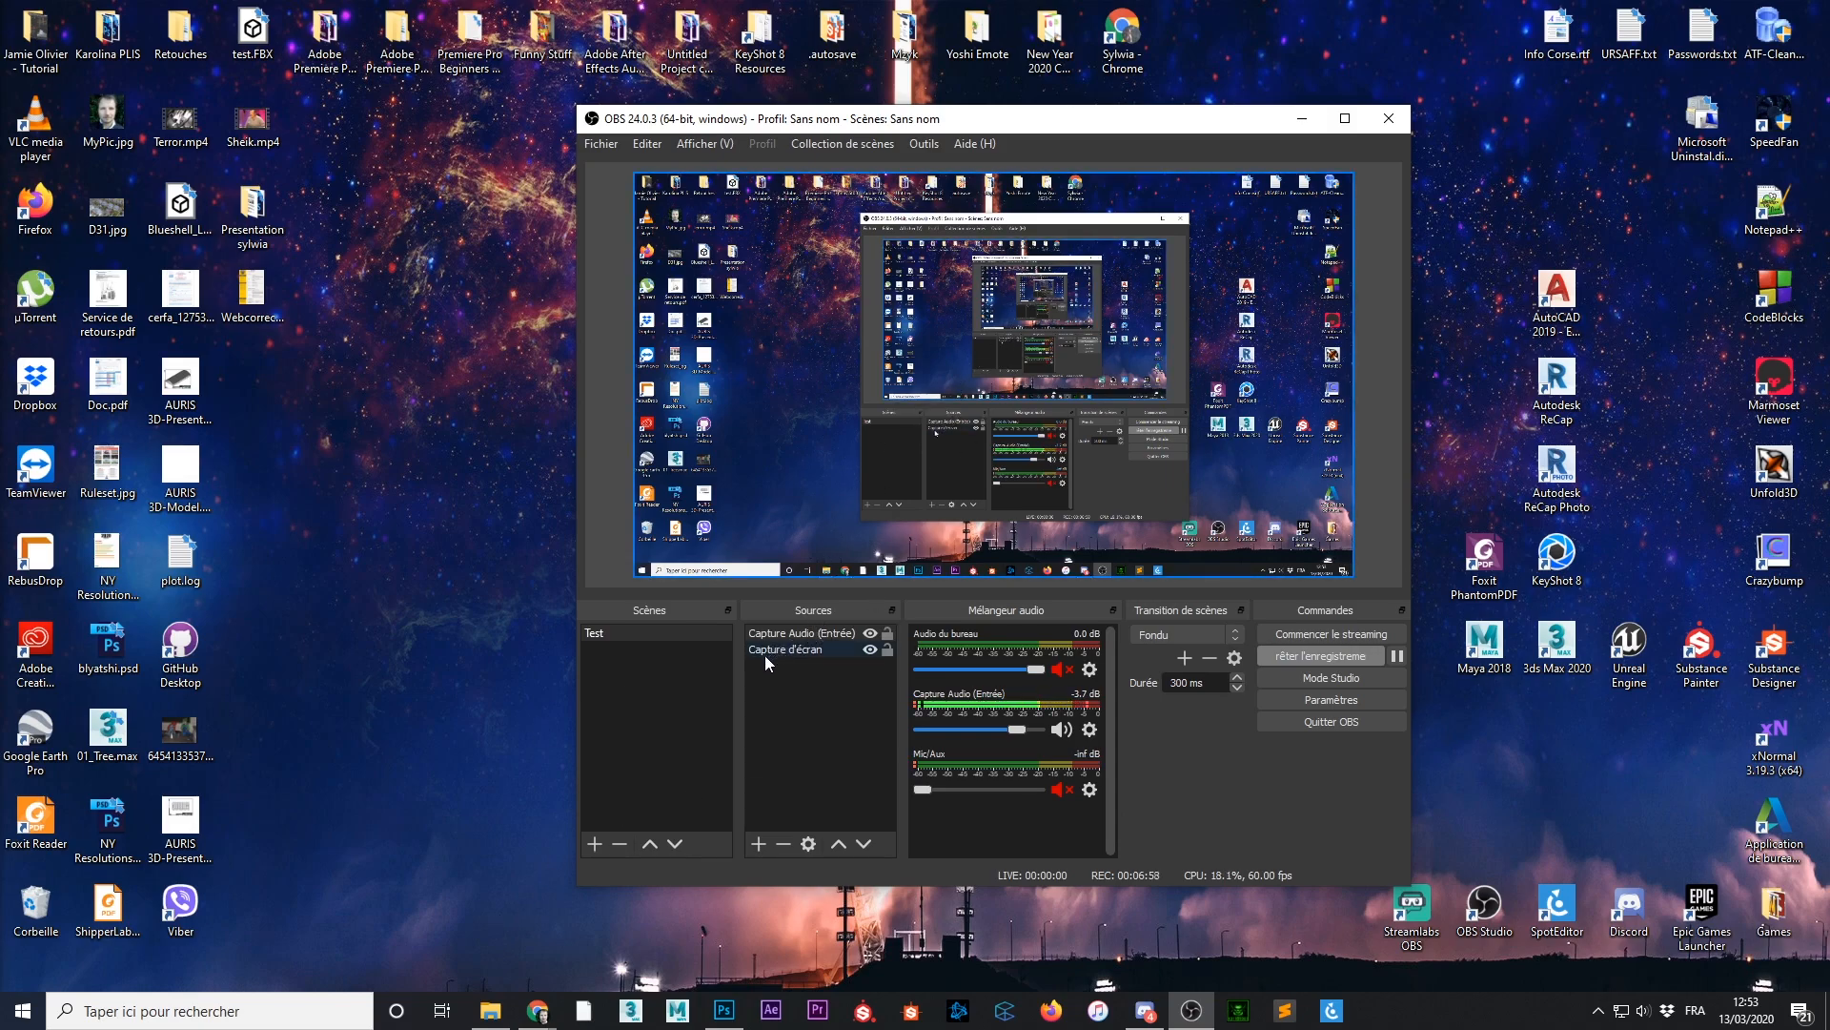
{"action": "left_click", "coordinate": [795, 634]}
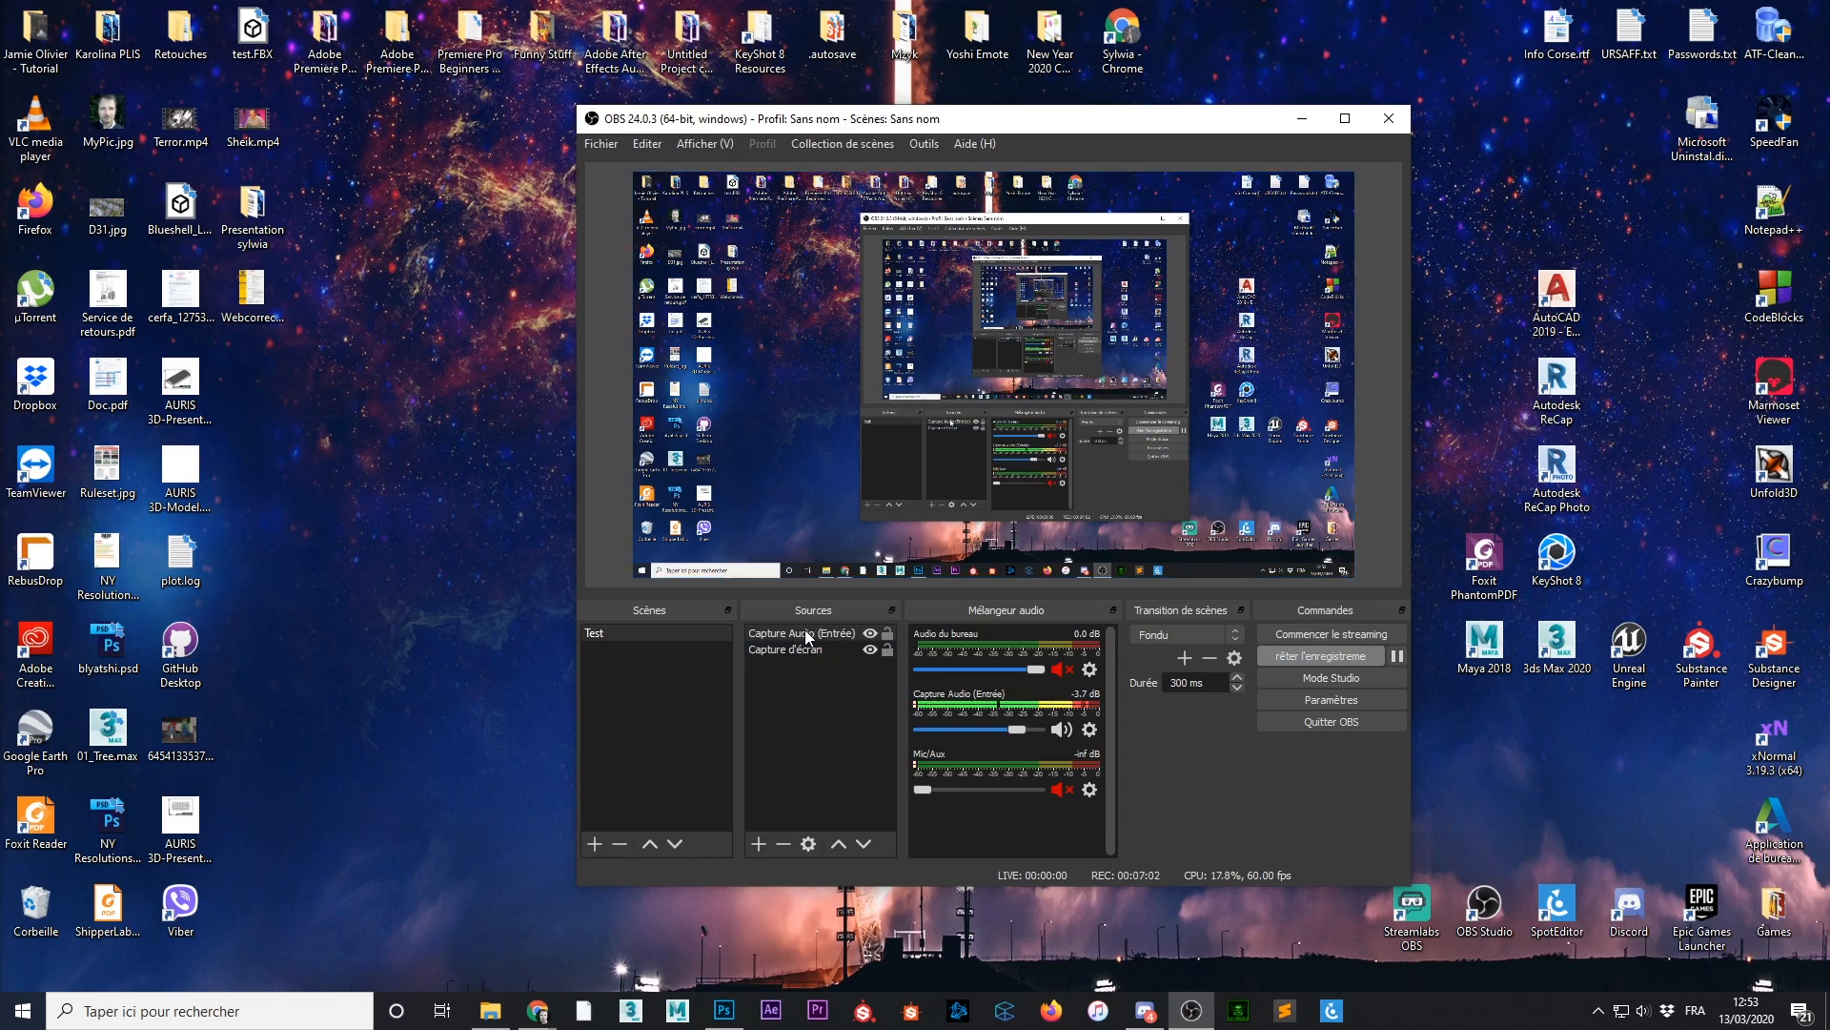
{"action": "left_click", "coordinate": [758, 843]}
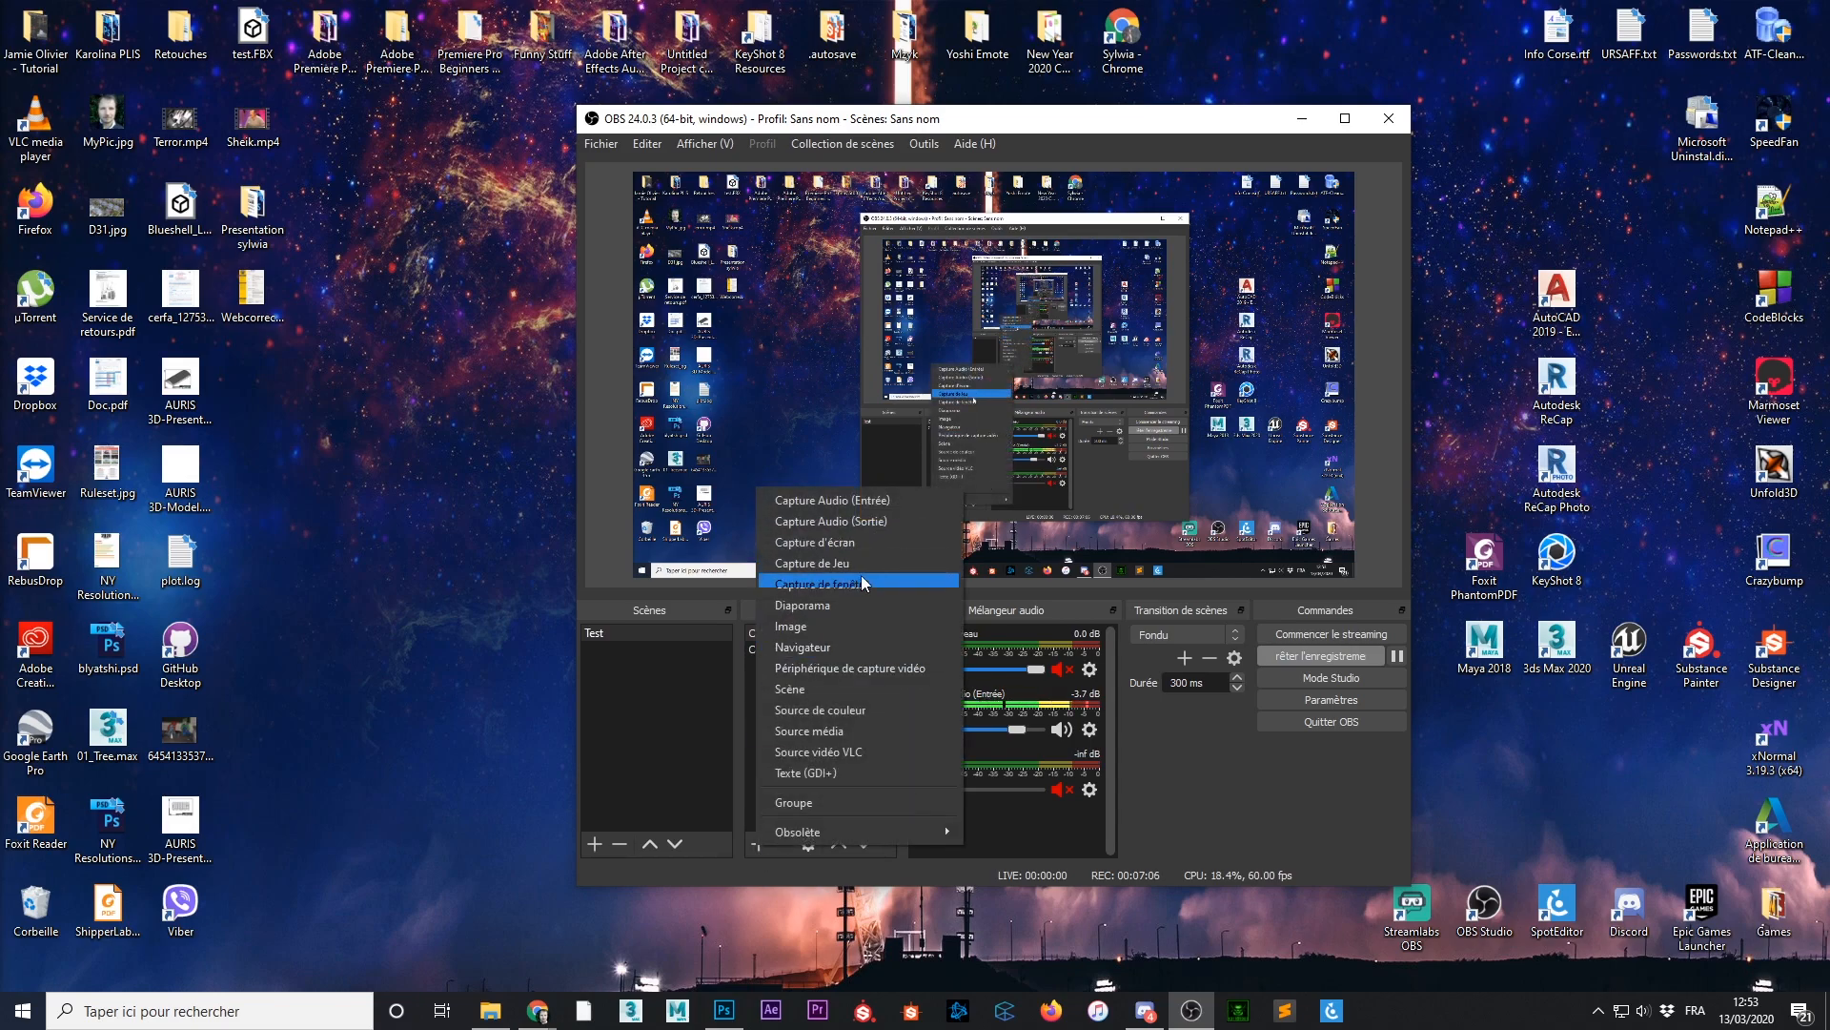
{"action": "left_click", "coordinate": [809, 669]}
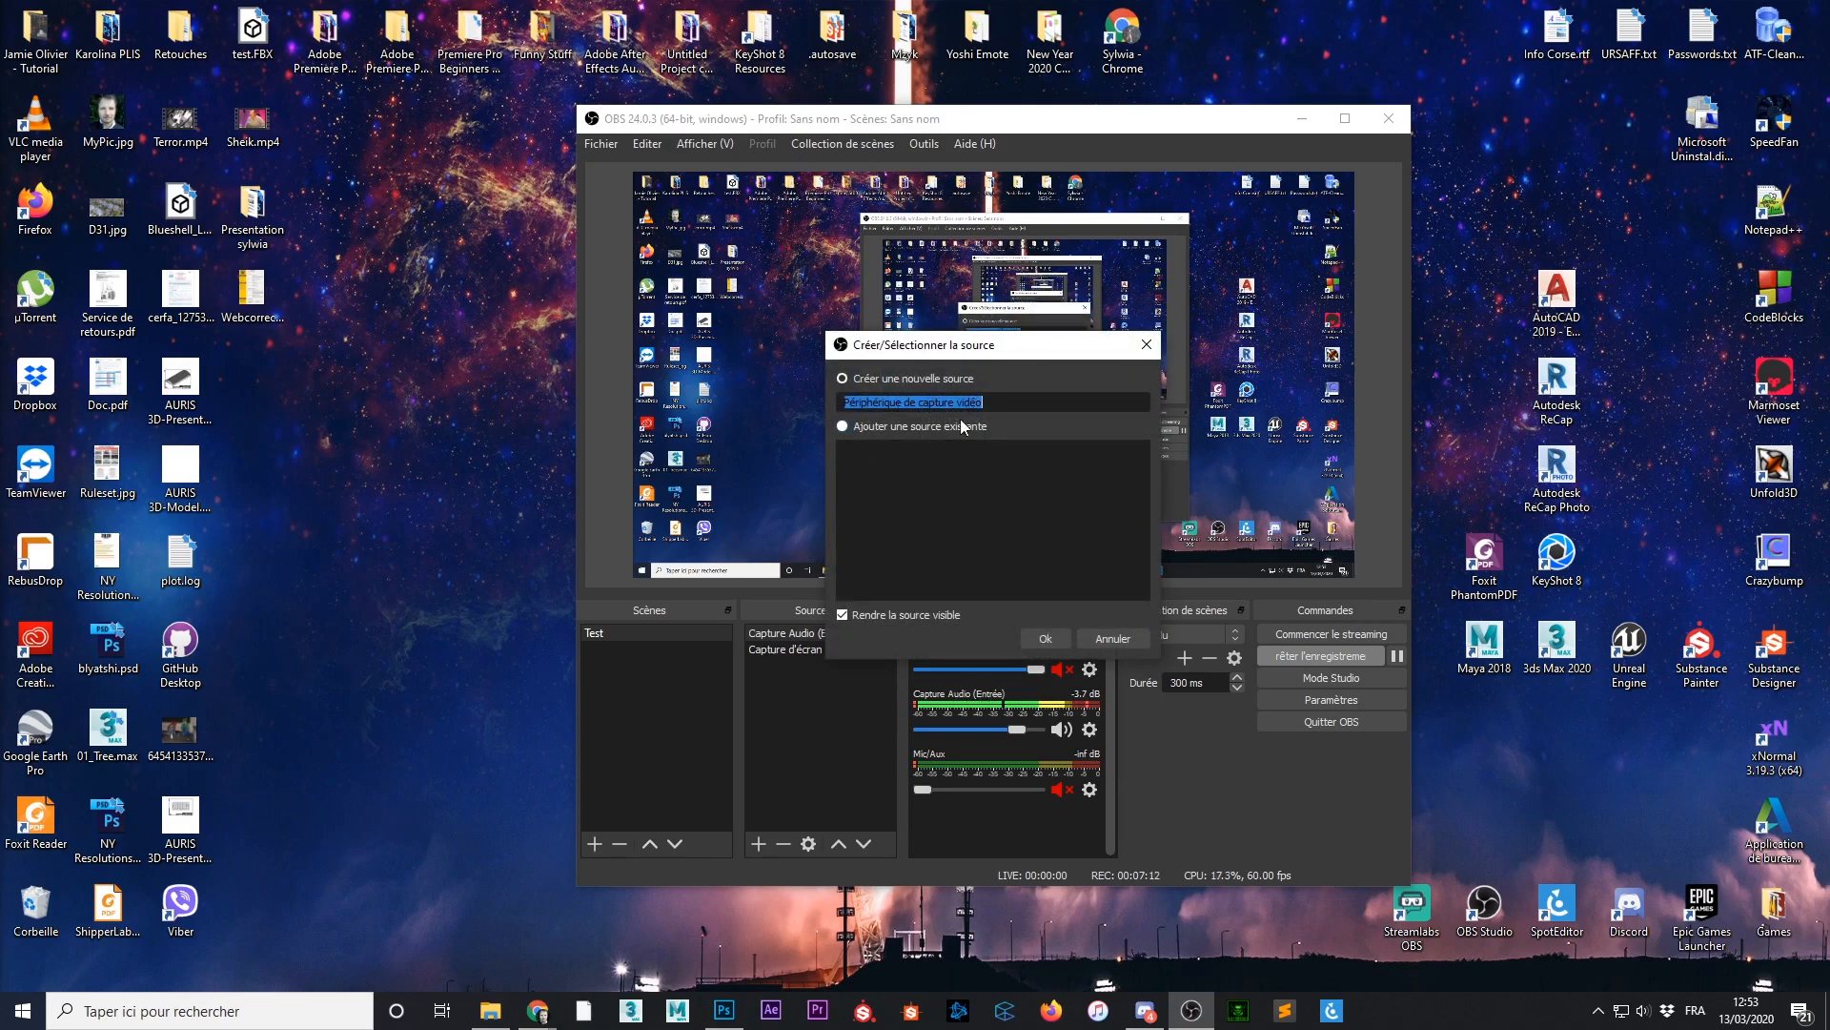
{"action": "type", "text": "Webcam"}
{"action": "key", "text": "Return"}
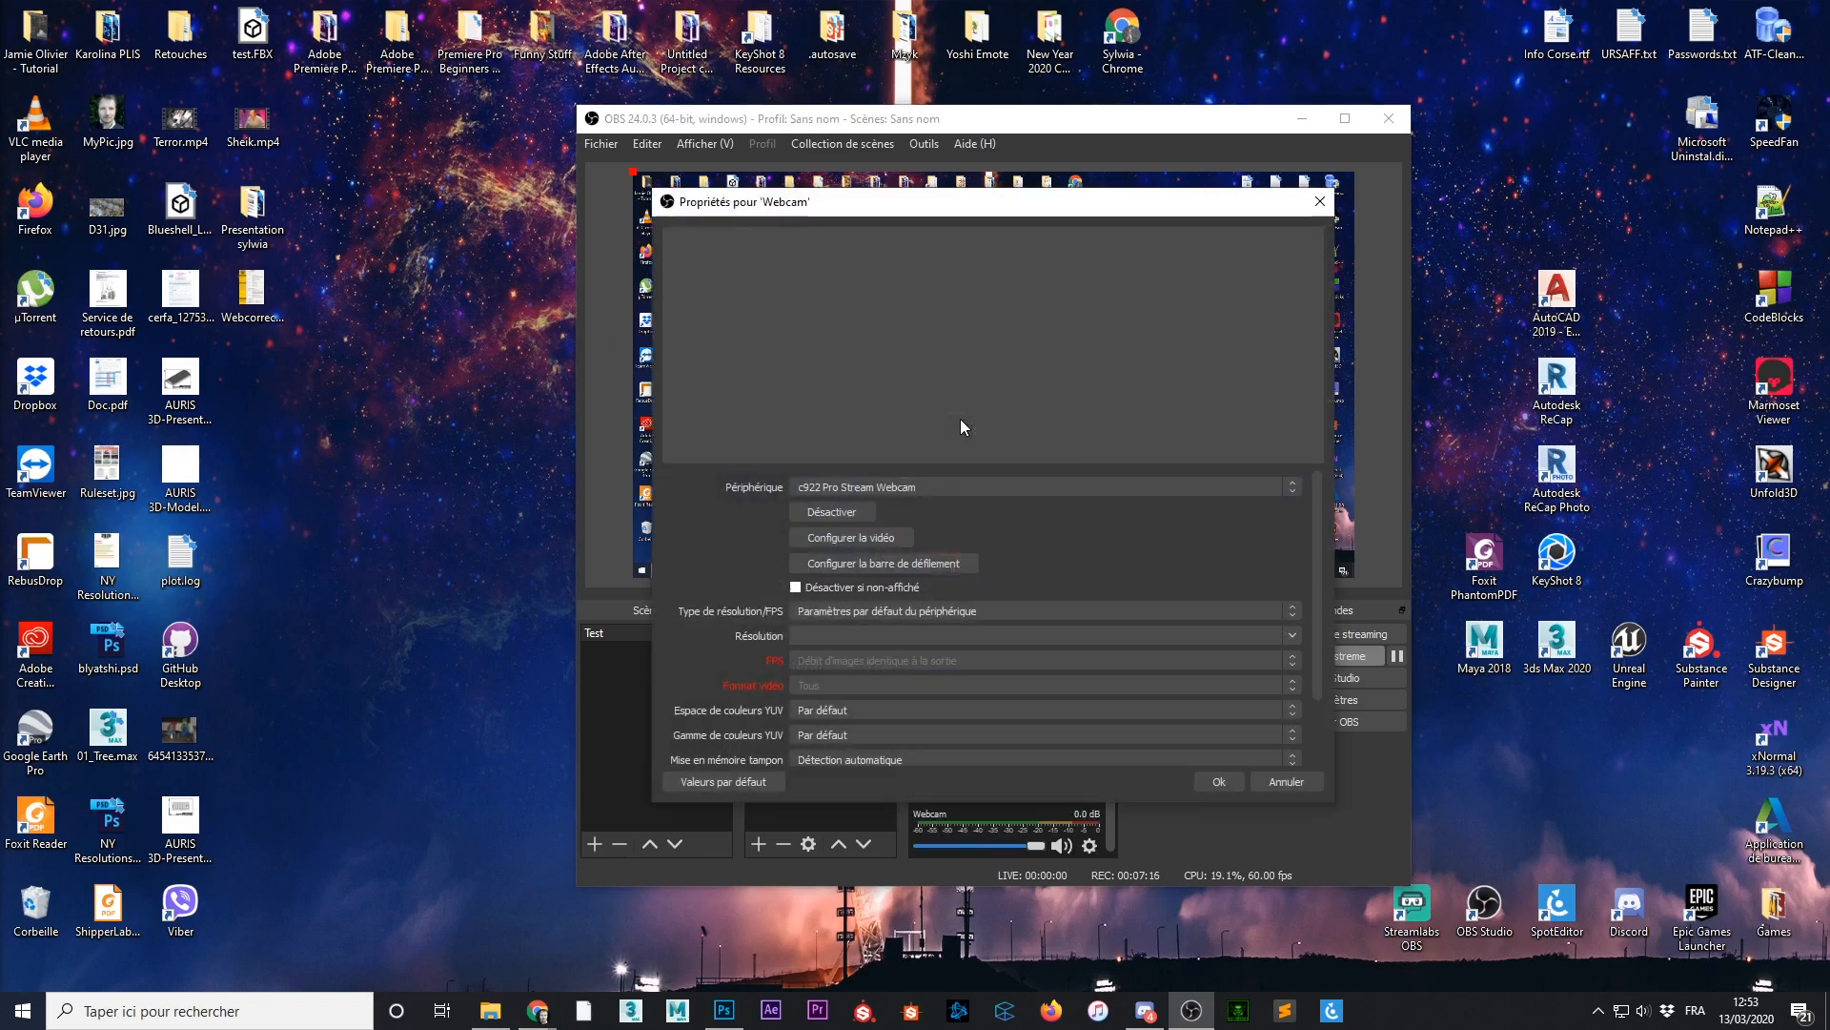
Choose c922 Pro Stream Webcam as the source's device, accept the properties, and shrink the webcam image in the preview
{"action": "left_click_drag", "start_coordinate": [1119, 202], "coordinate": [1512, 233]}
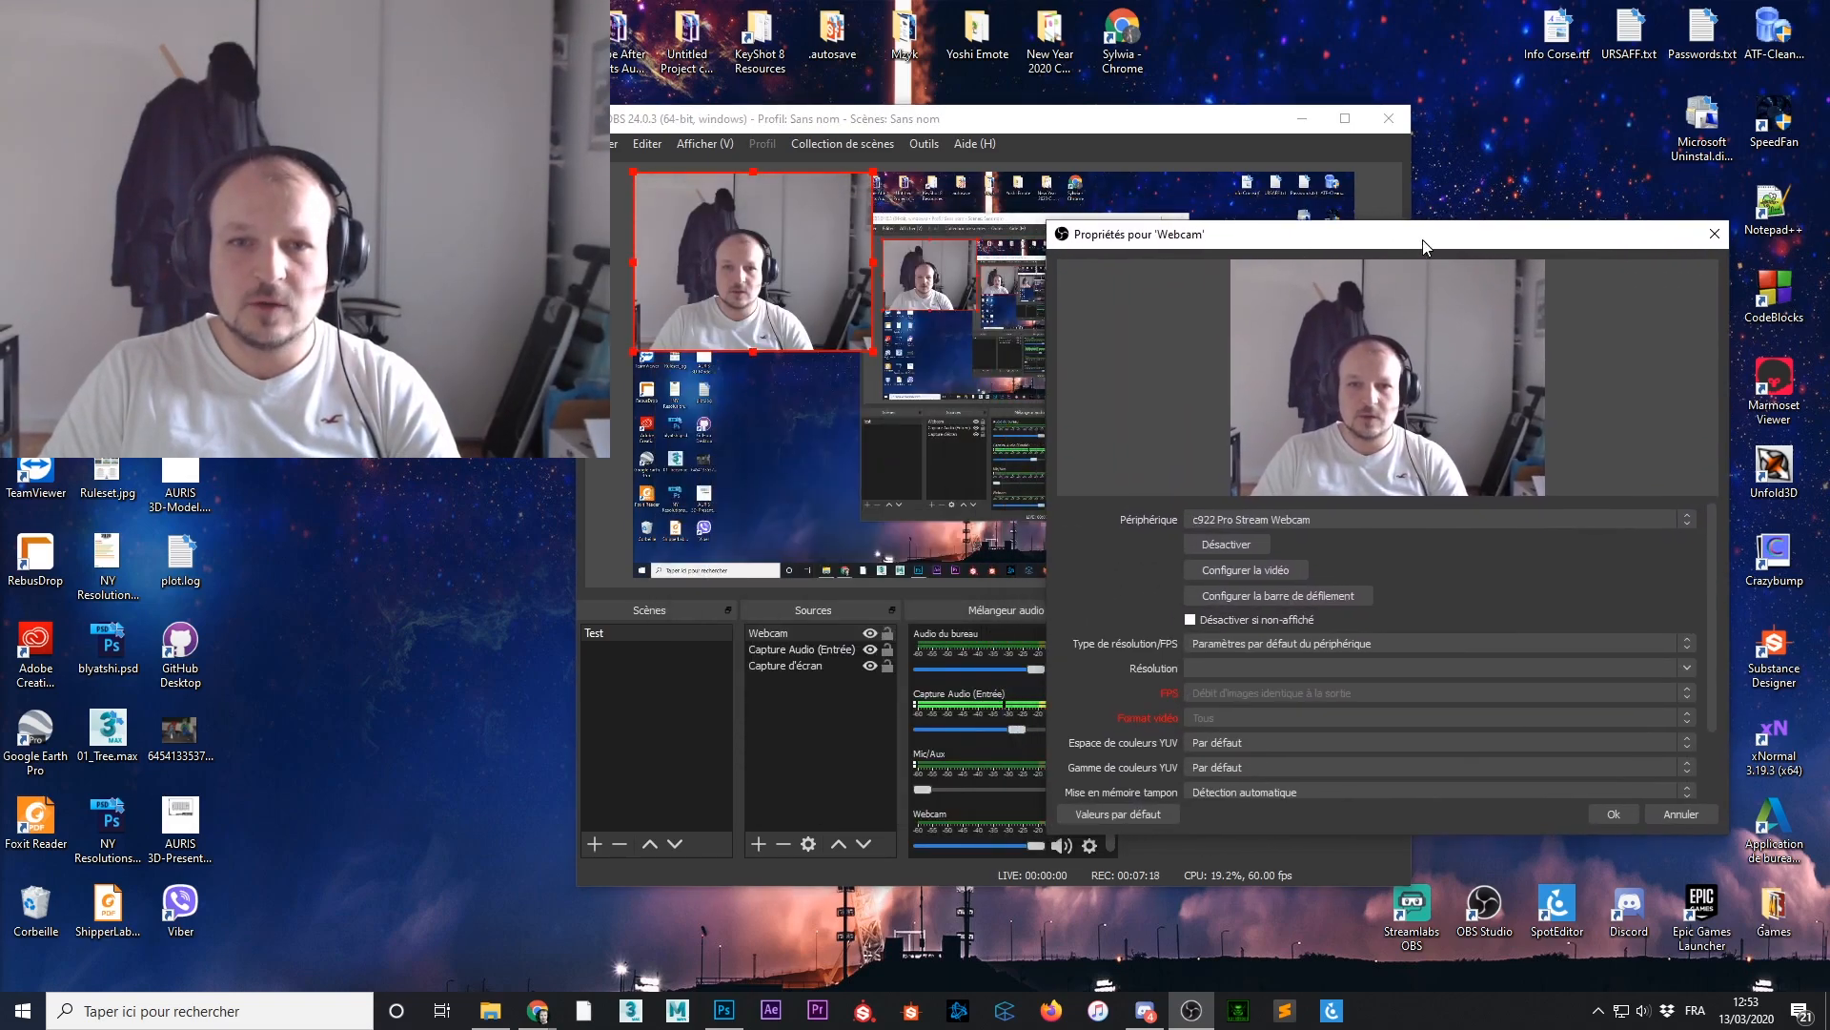
{"action": "left_click_drag", "start_coordinate": [1289, 244], "coordinate": [1371, 203]}
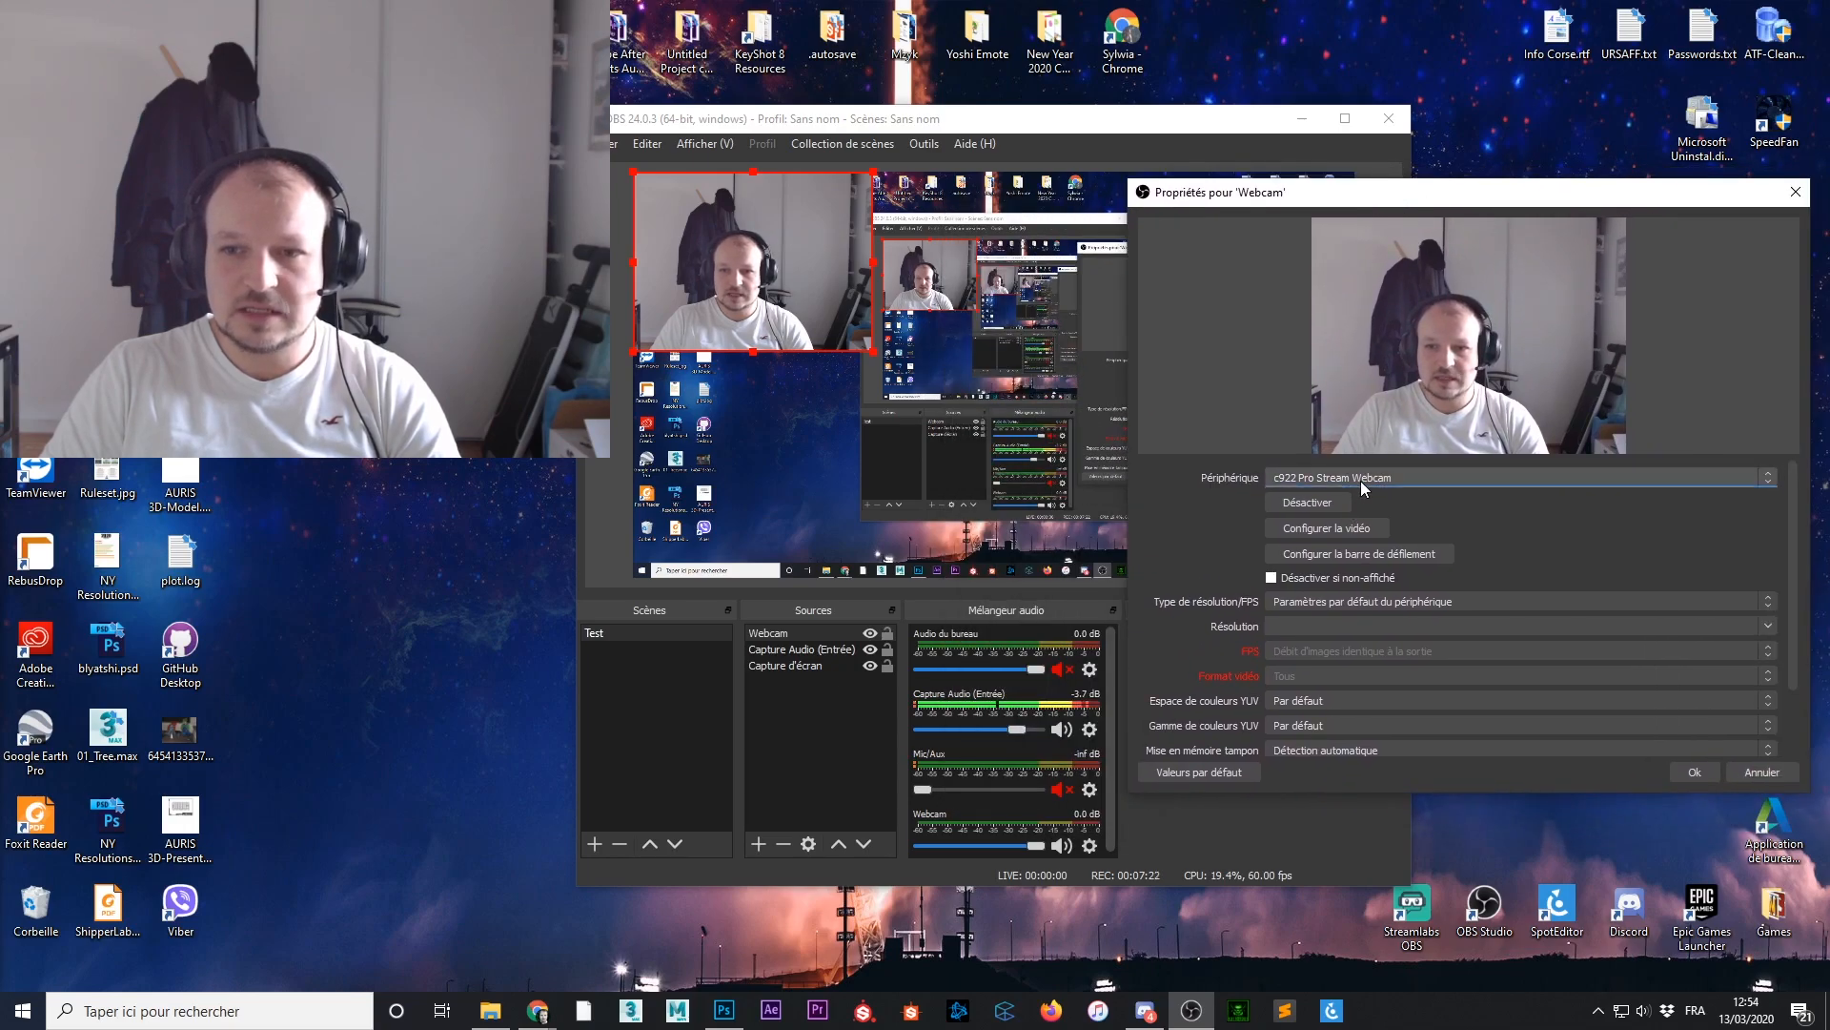
{"action": "left_click", "coordinate": [1361, 480]}
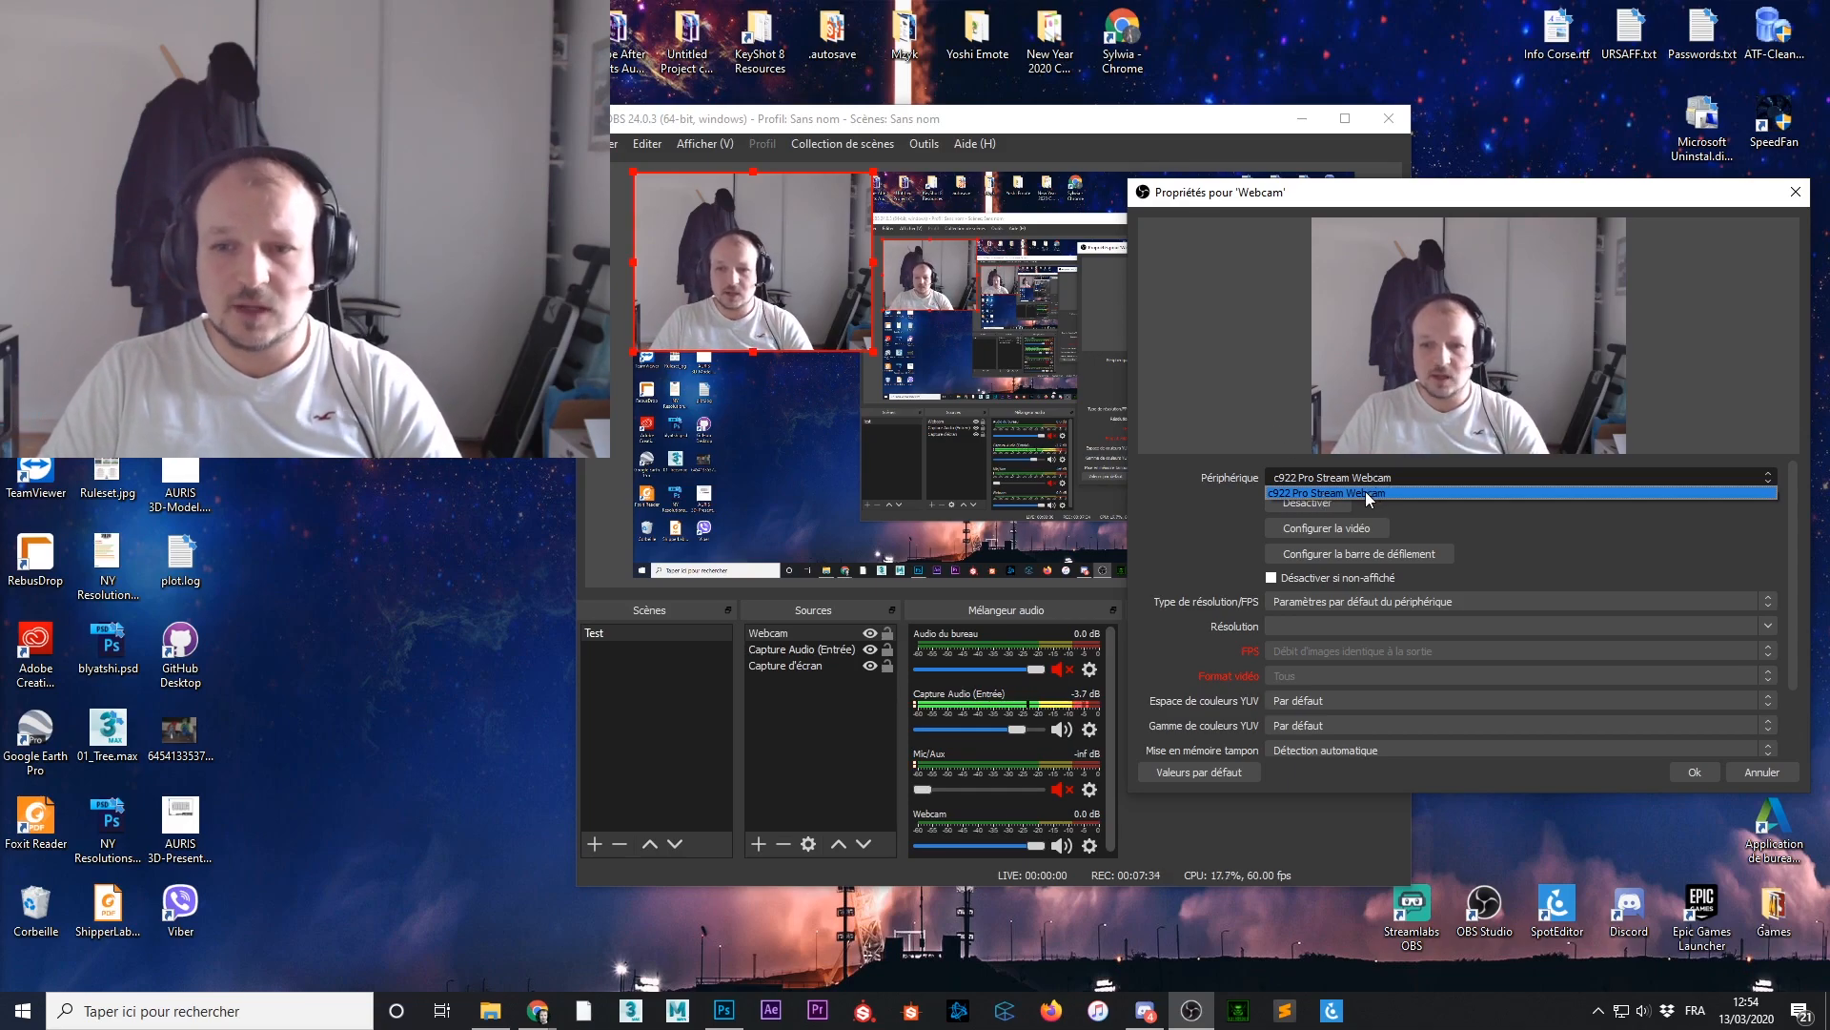
{"action": "left_click", "coordinate": [1365, 490]}
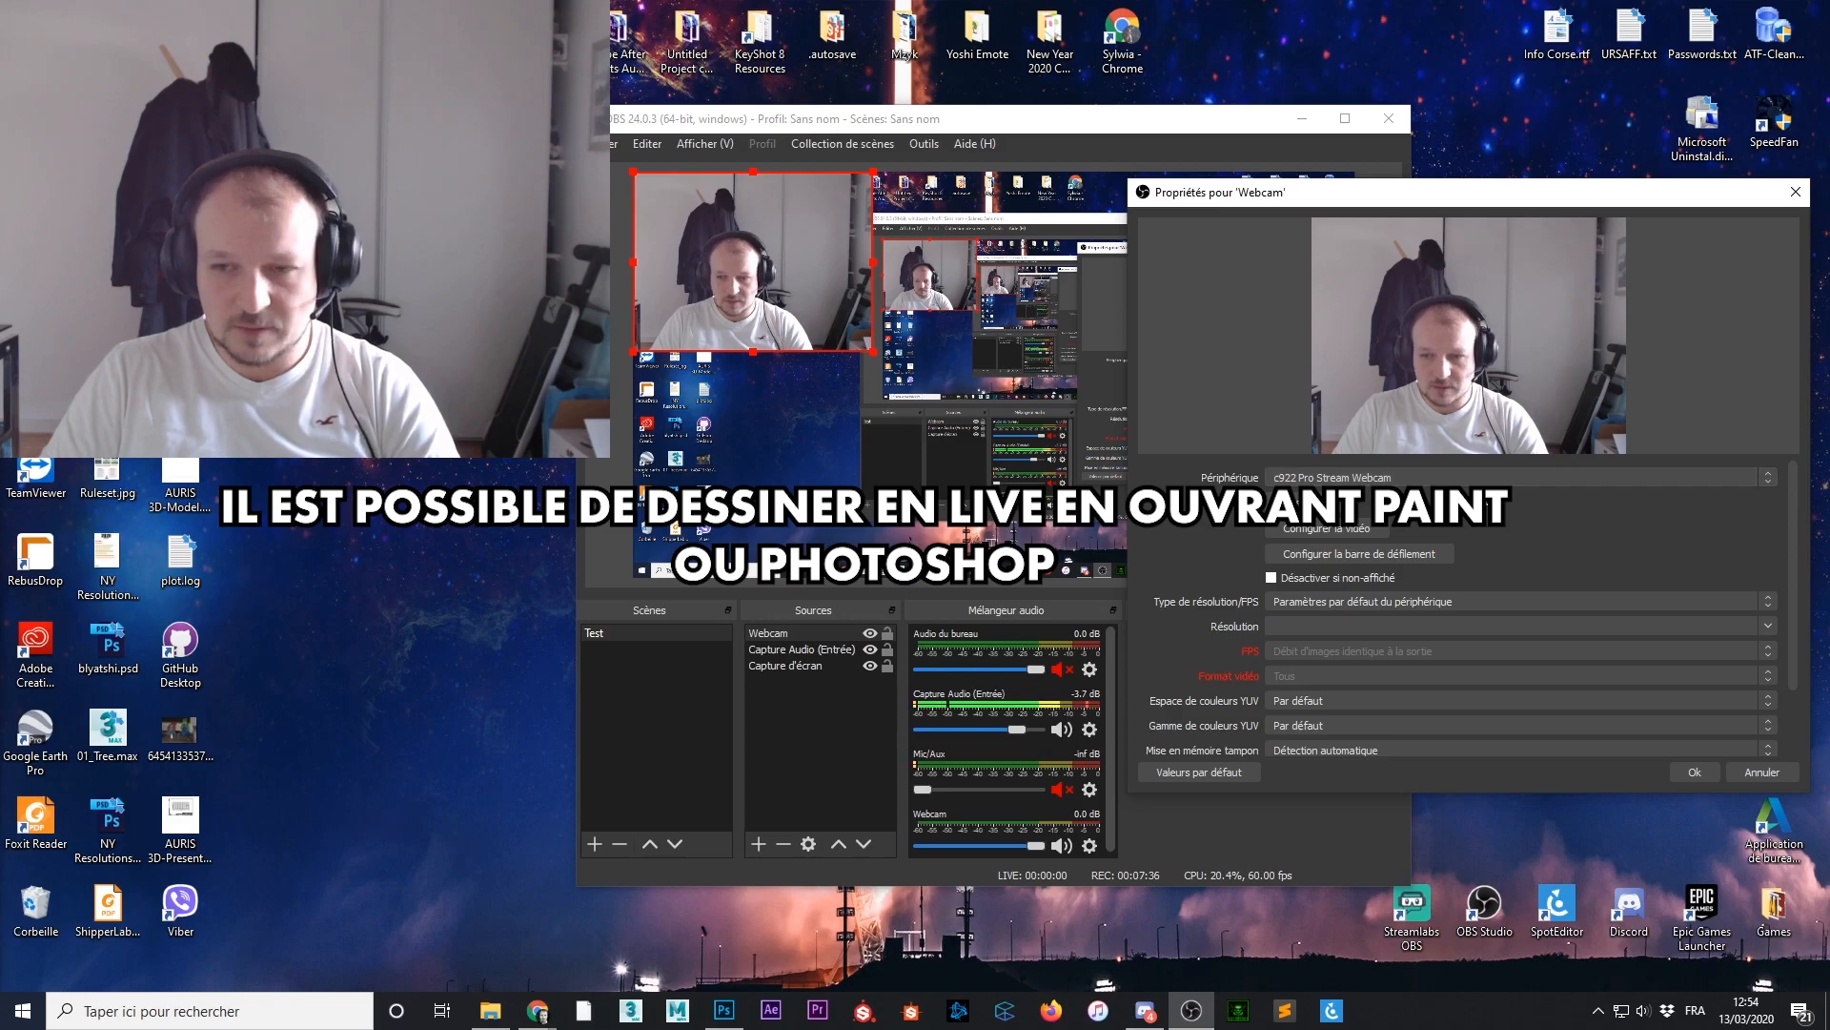
{"action": "left_click_drag", "start_coordinate": [1370, 205], "coordinate": [959, 153]}
{"action": "left_click", "coordinate": [1282, 722]}
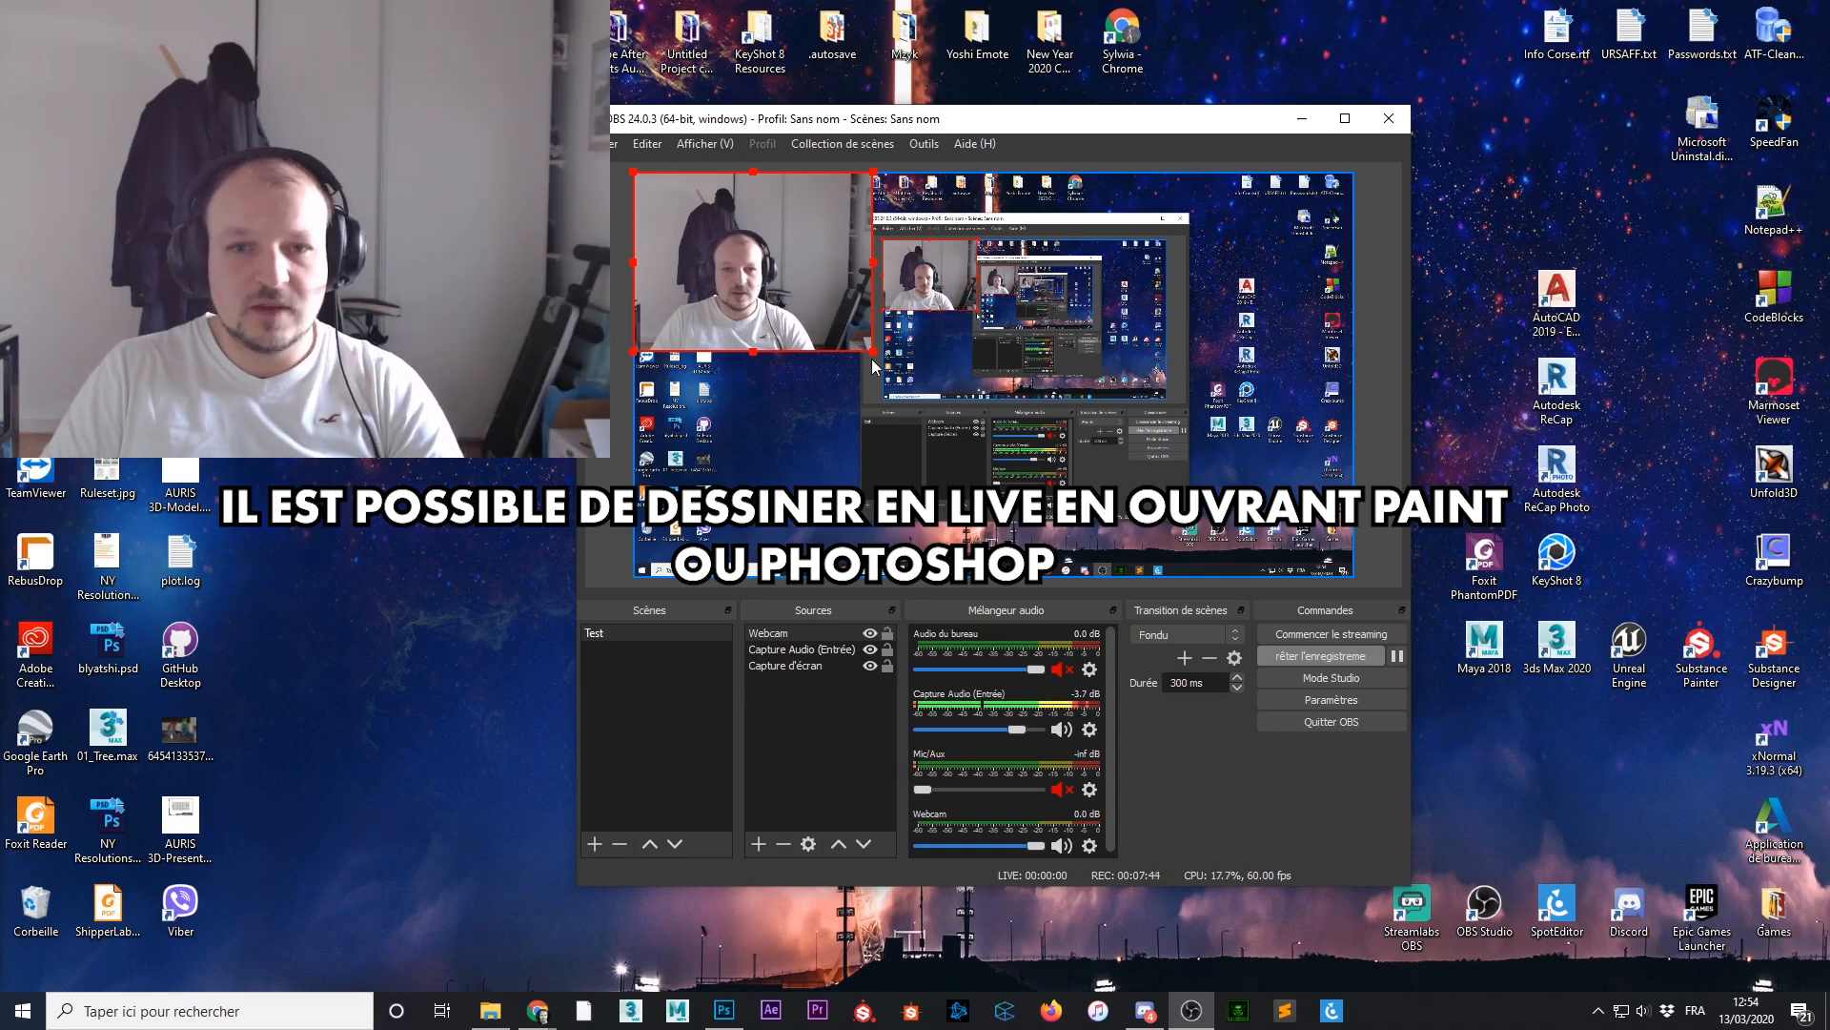
{"action": "left_click_drag", "start_coordinate": [872, 351], "coordinate": [821, 313]}
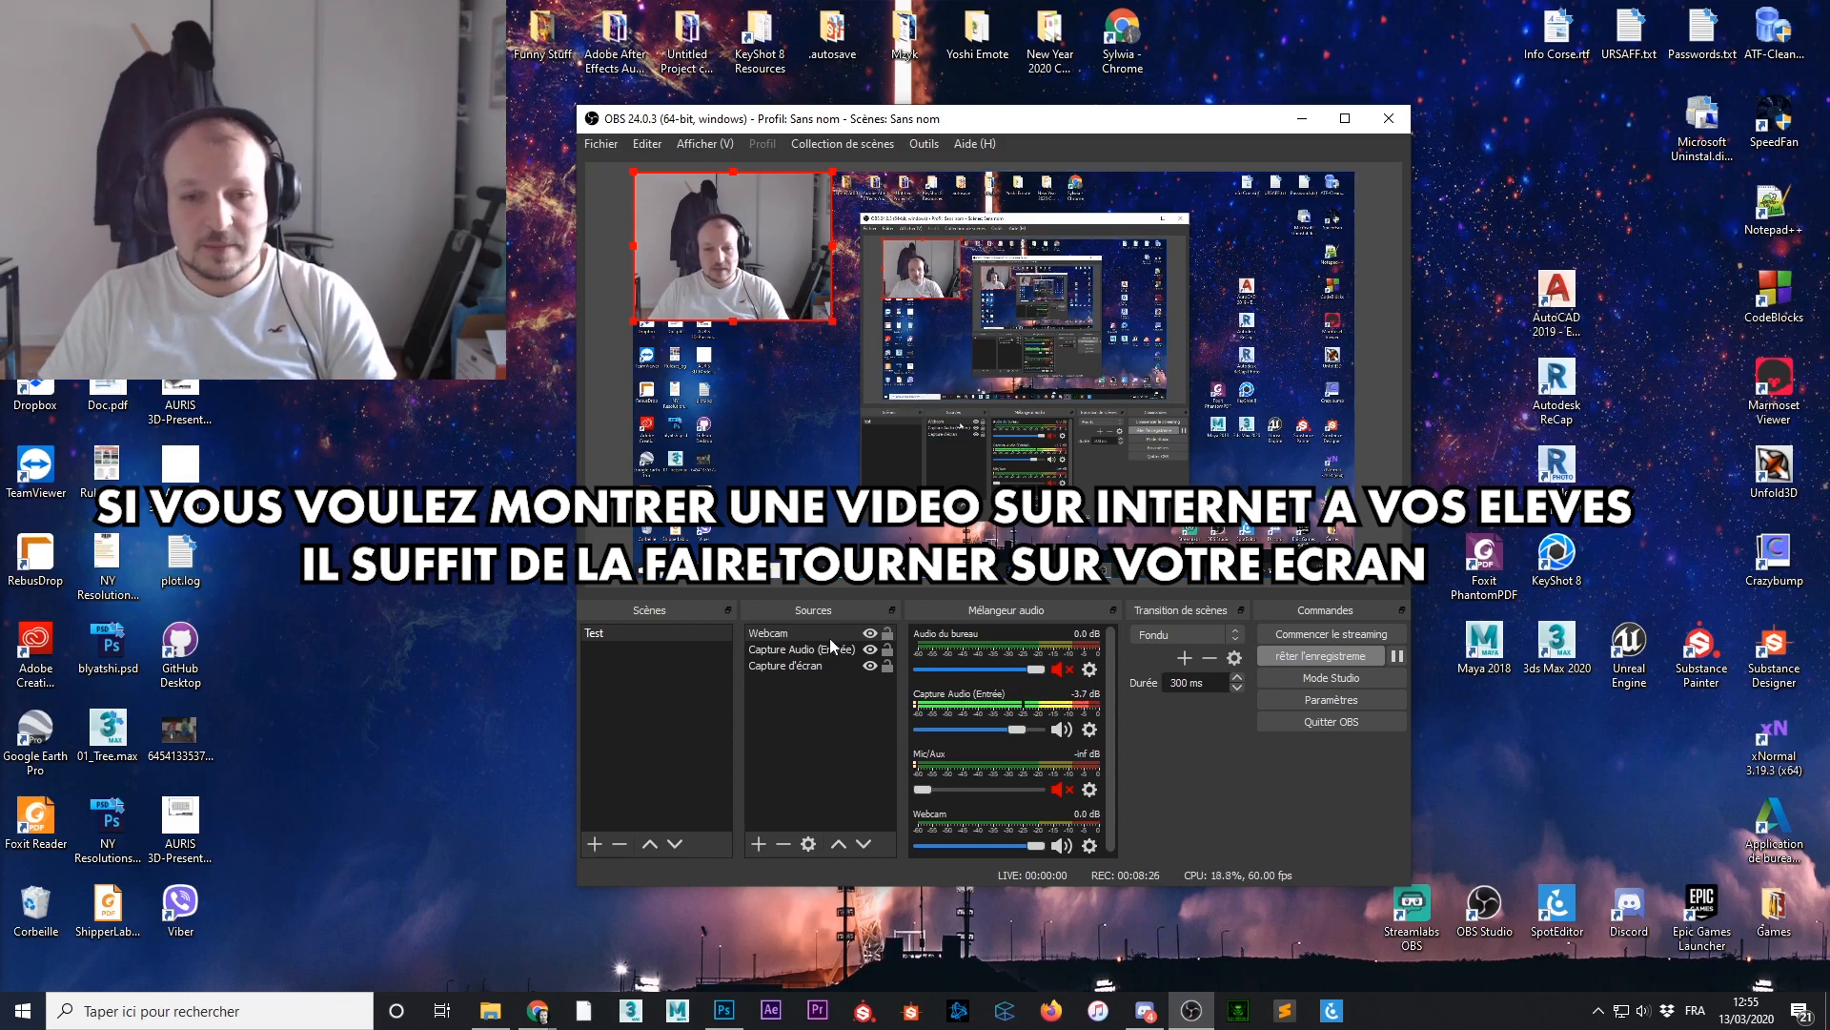
Add a new audio input capture source (Capture Audio (Entrée)) named "Microphone Casque"
{"action": "left_click", "coordinate": [758, 843]}
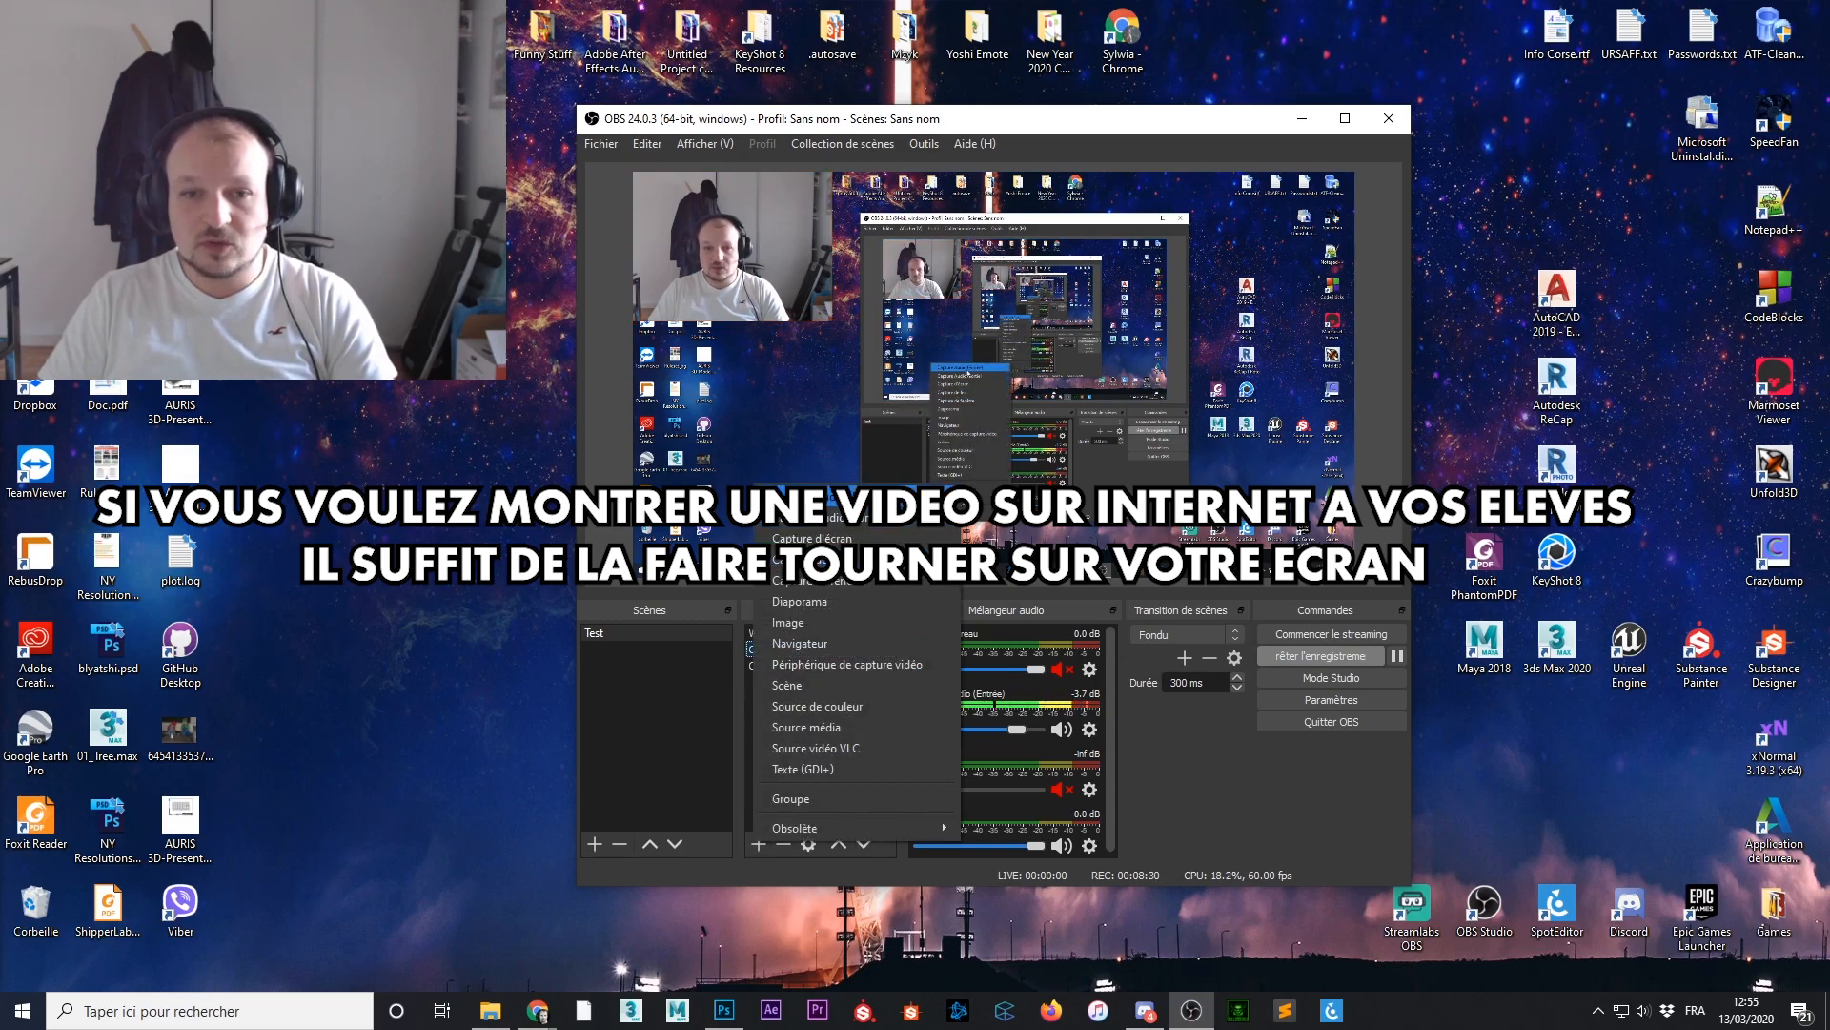
{"action": "left_click", "coordinate": [837, 498]}
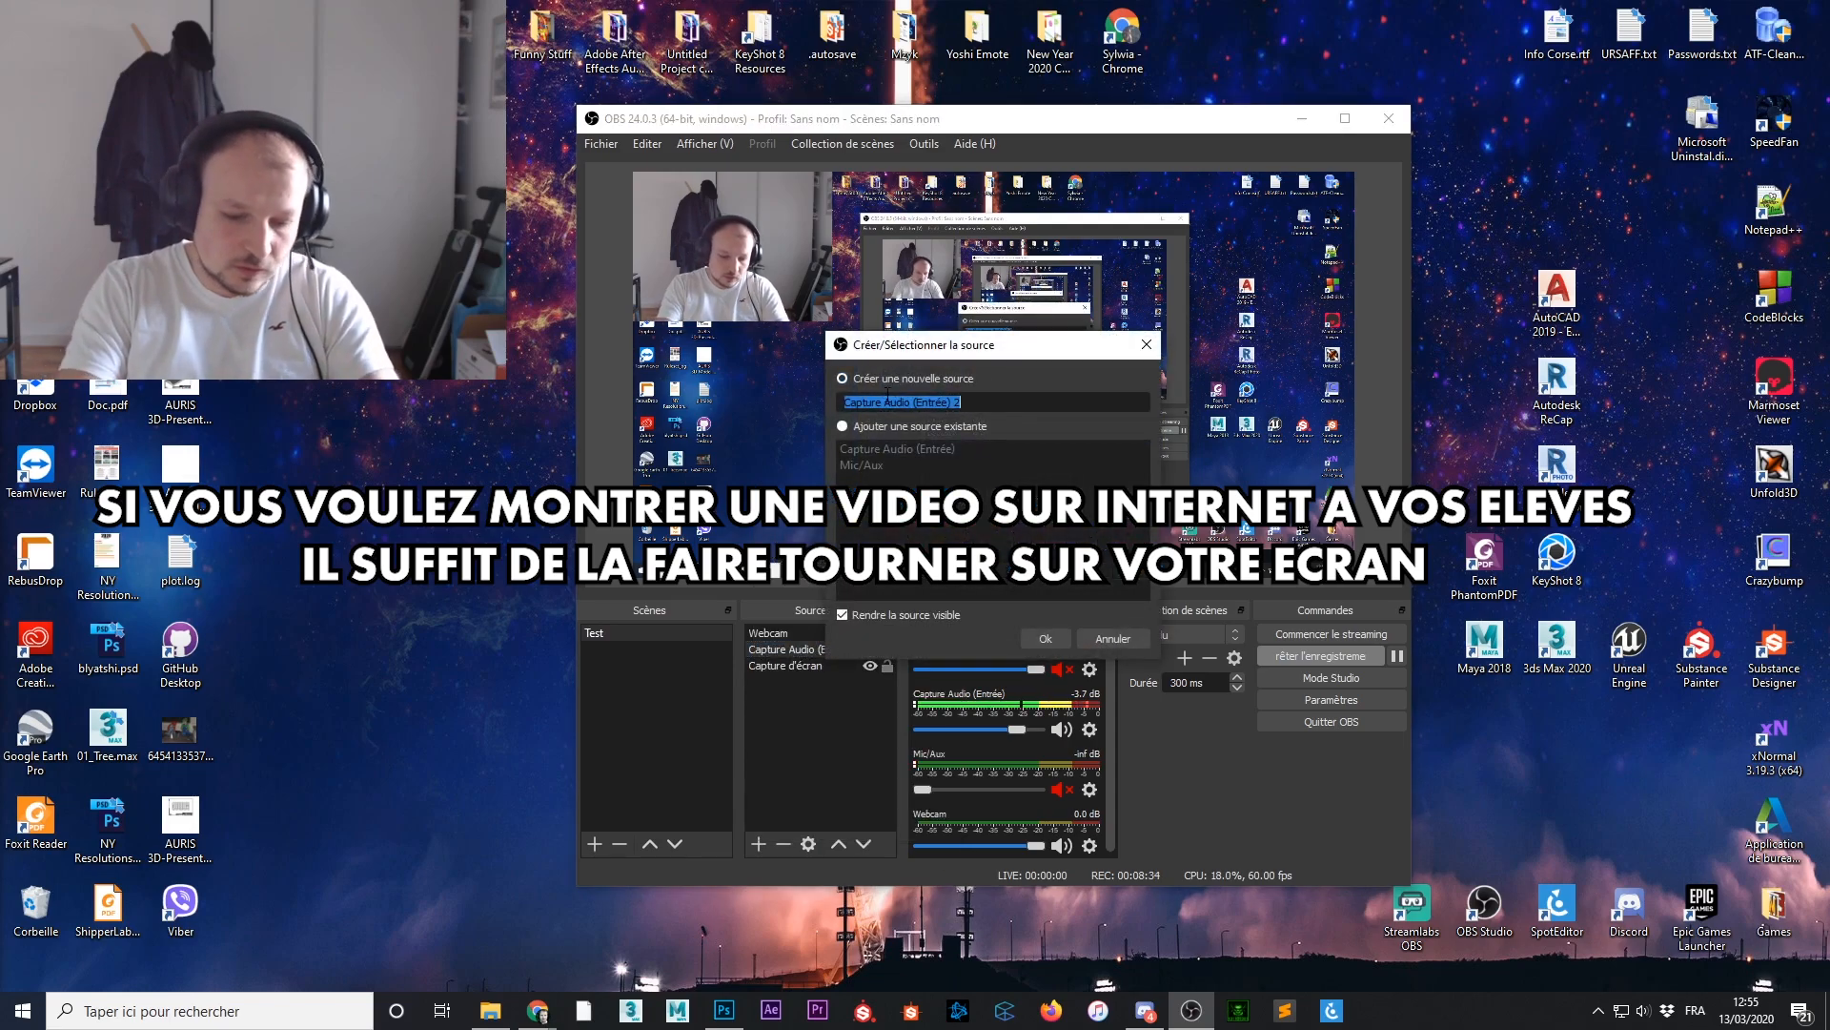
{"action": "type", "text": "Microphone Casq"}
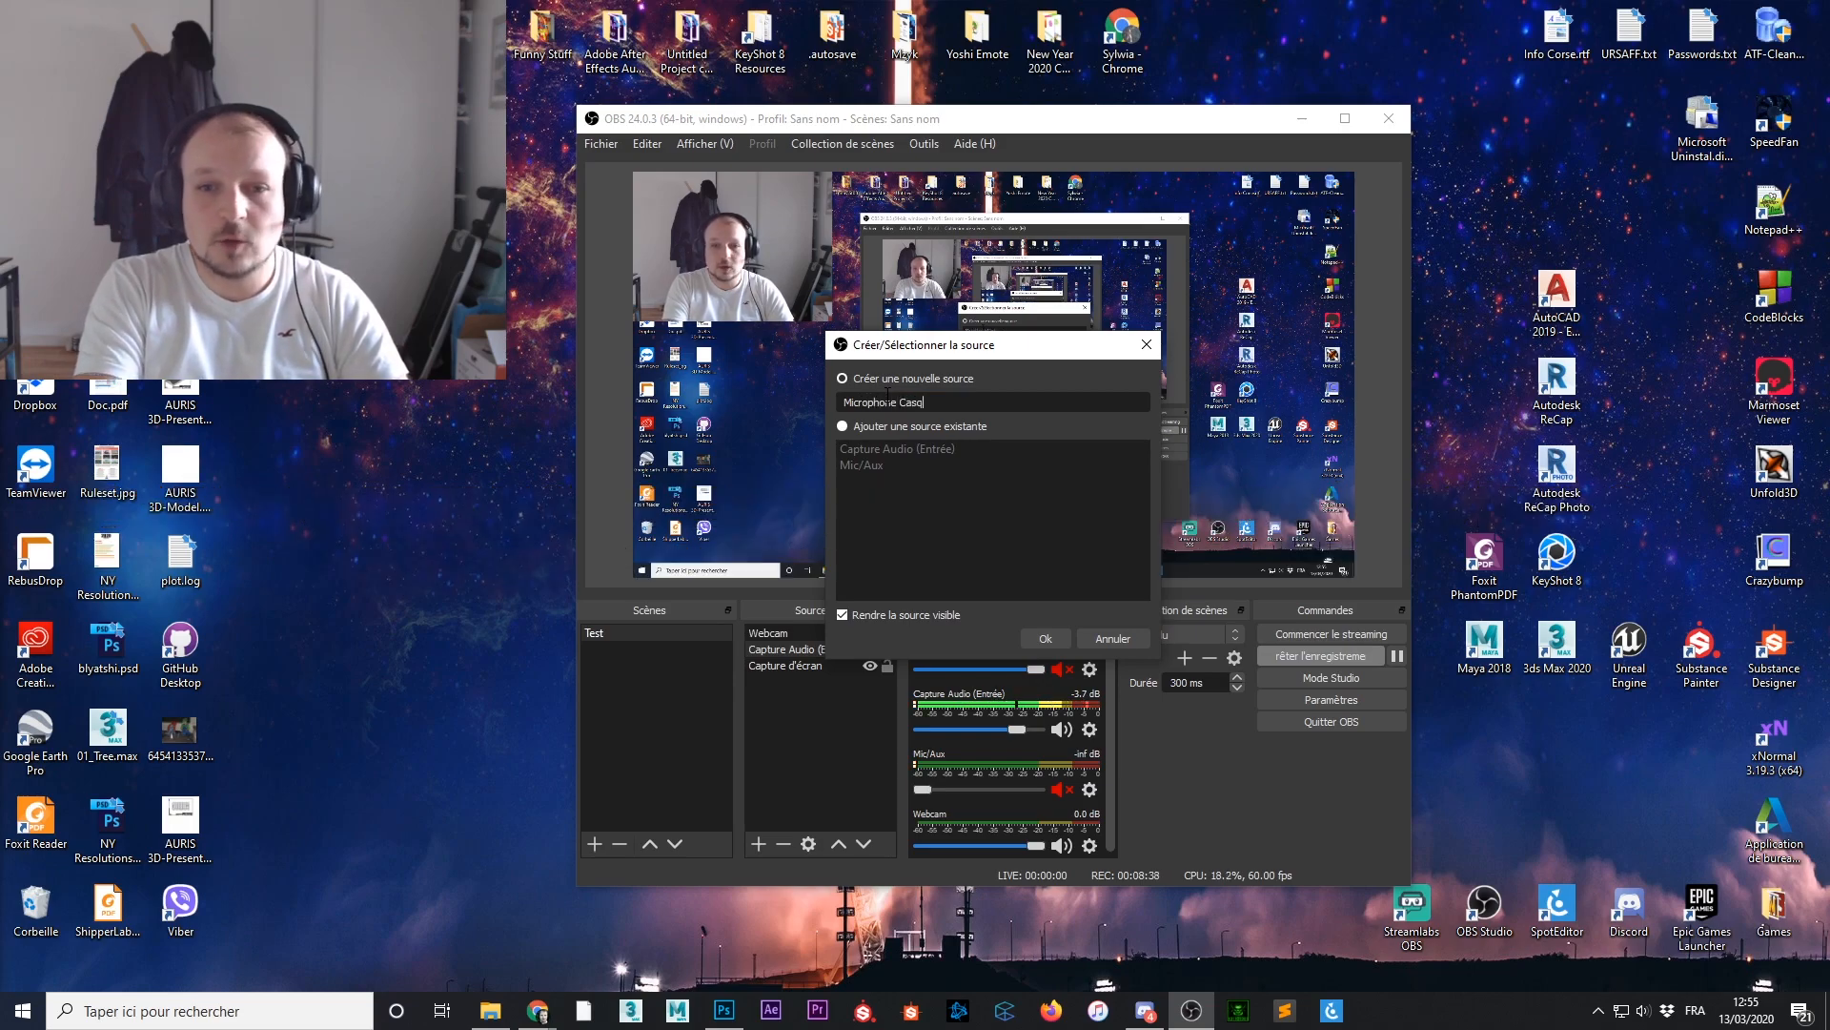
{"action": "type", "text": "ue"}
{"action": "key", "text": "Return"}
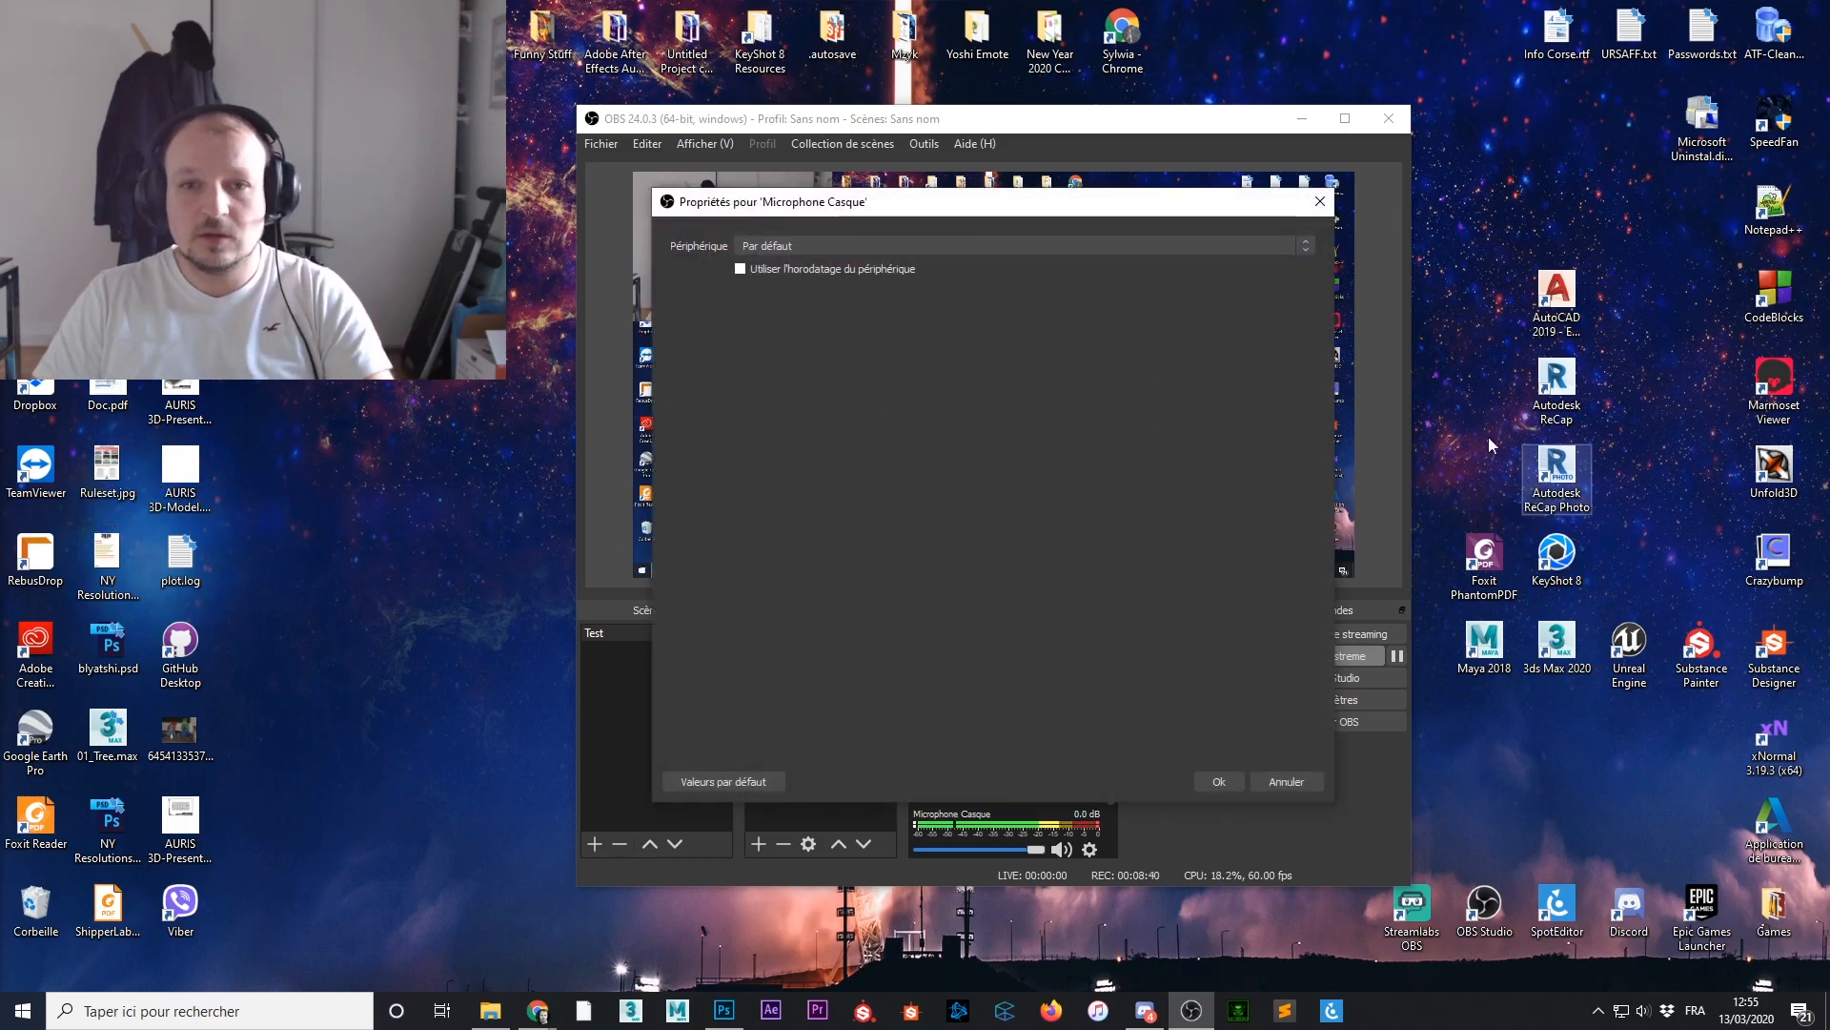
Review the available devices for the headset microphone source, accept its properties, and mute Microphone Casque in the audio mixer
{"action": "left_click", "coordinate": [1187, 229]}
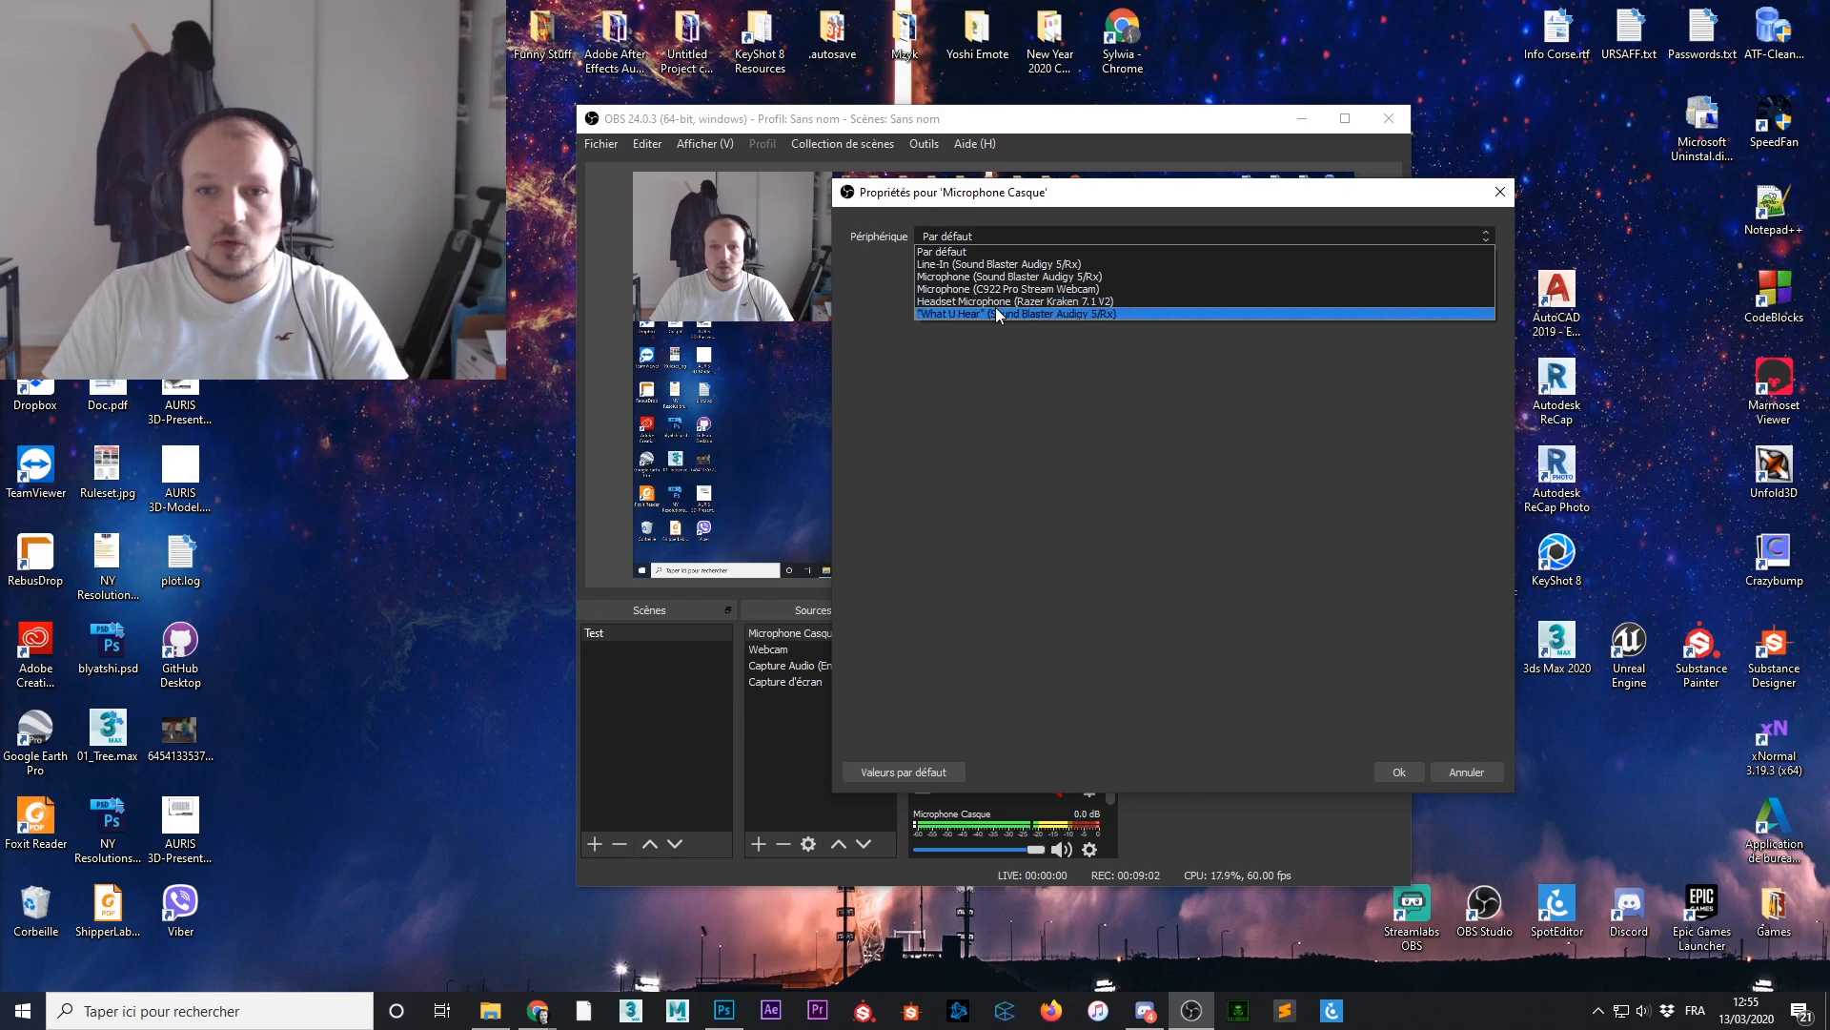
{"action": "left_click", "coordinate": [1445, 771]}
{"action": "left_click", "coordinate": [1064, 848]}
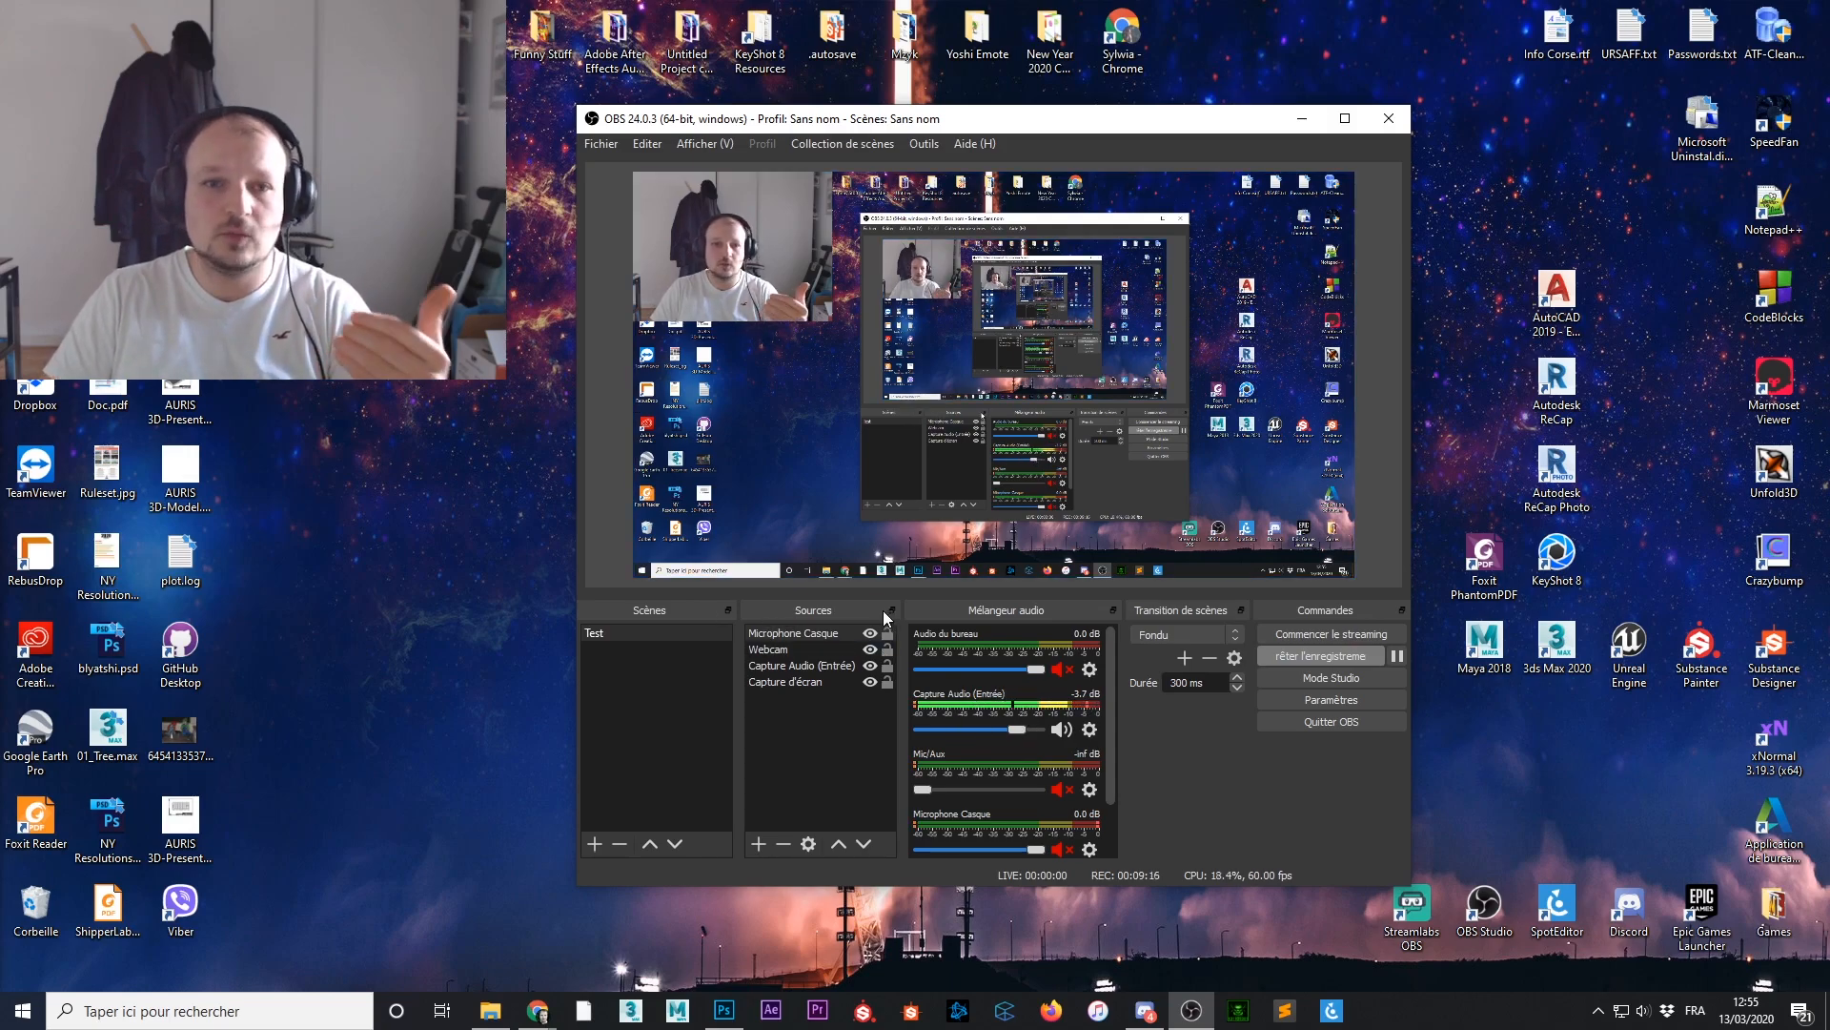
Add a new display capture source (Capture d'écran) named "Mon Ecran" that captures Écran 1: 1920x1080 @ 0,0
{"action": "left_click", "coordinate": [760, 844]}
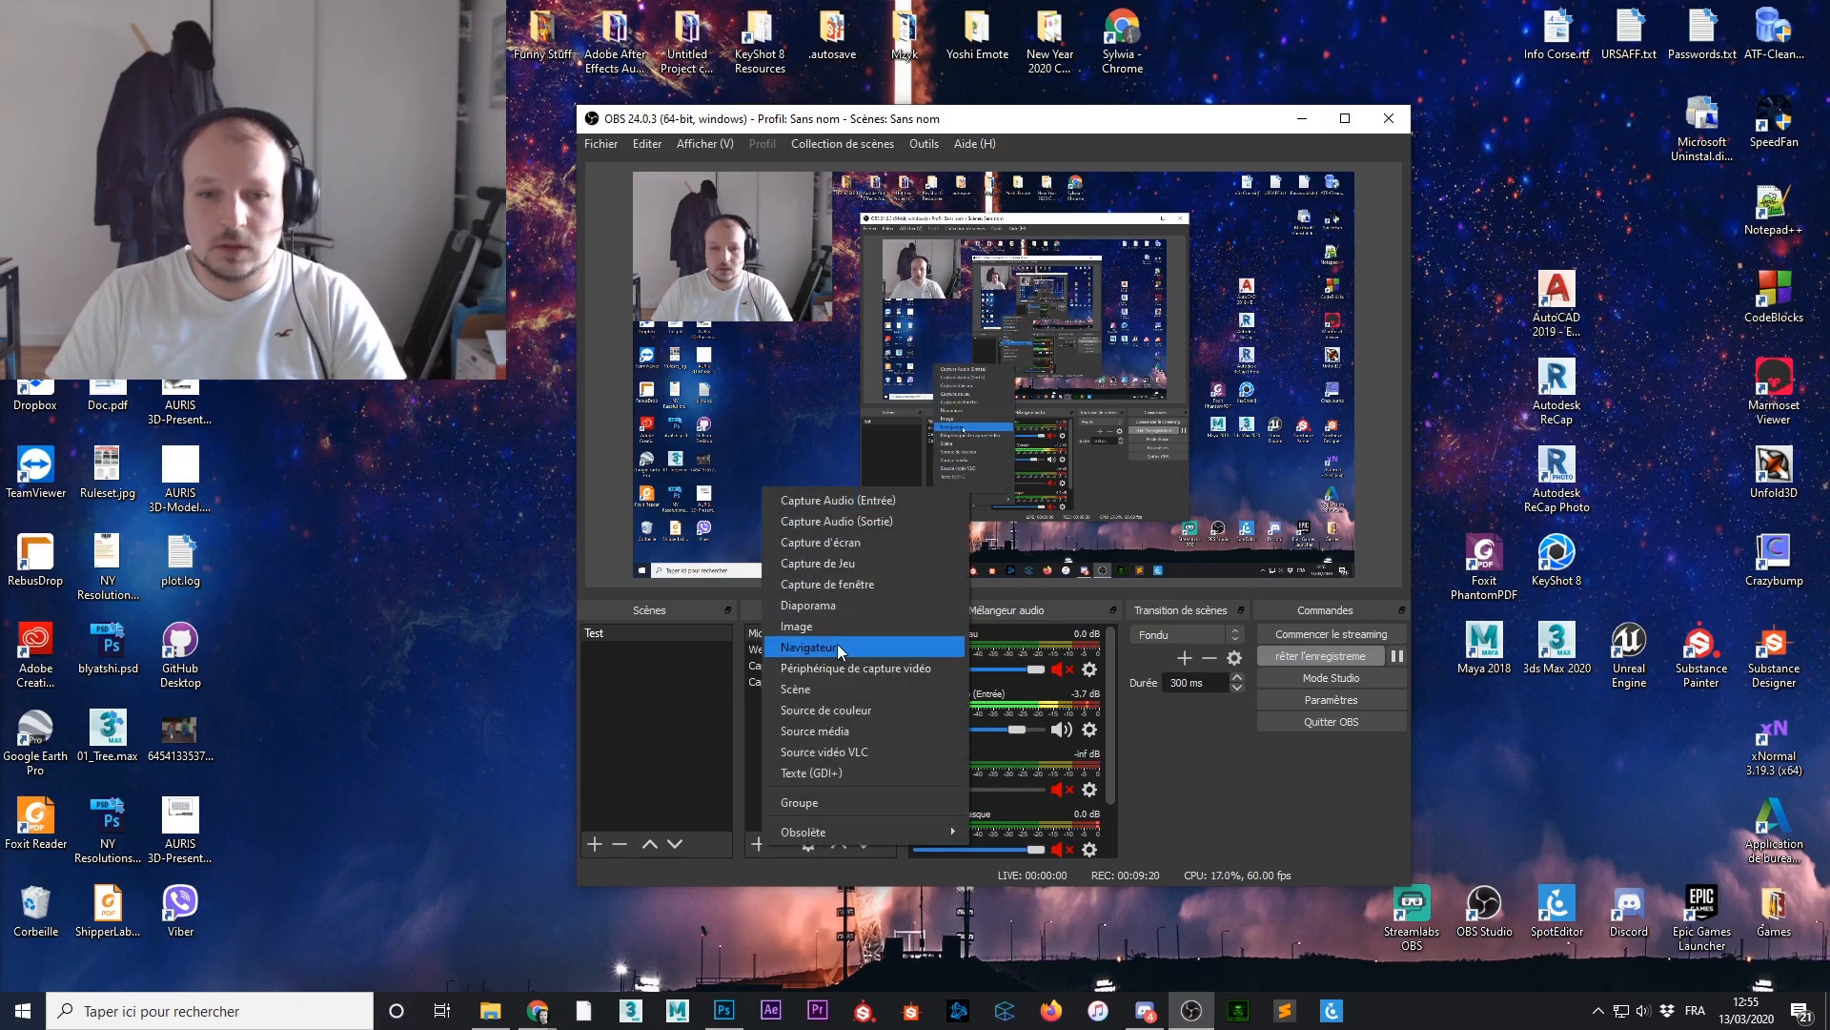
{"action": "left_click", "coordinate": [855, 545]}
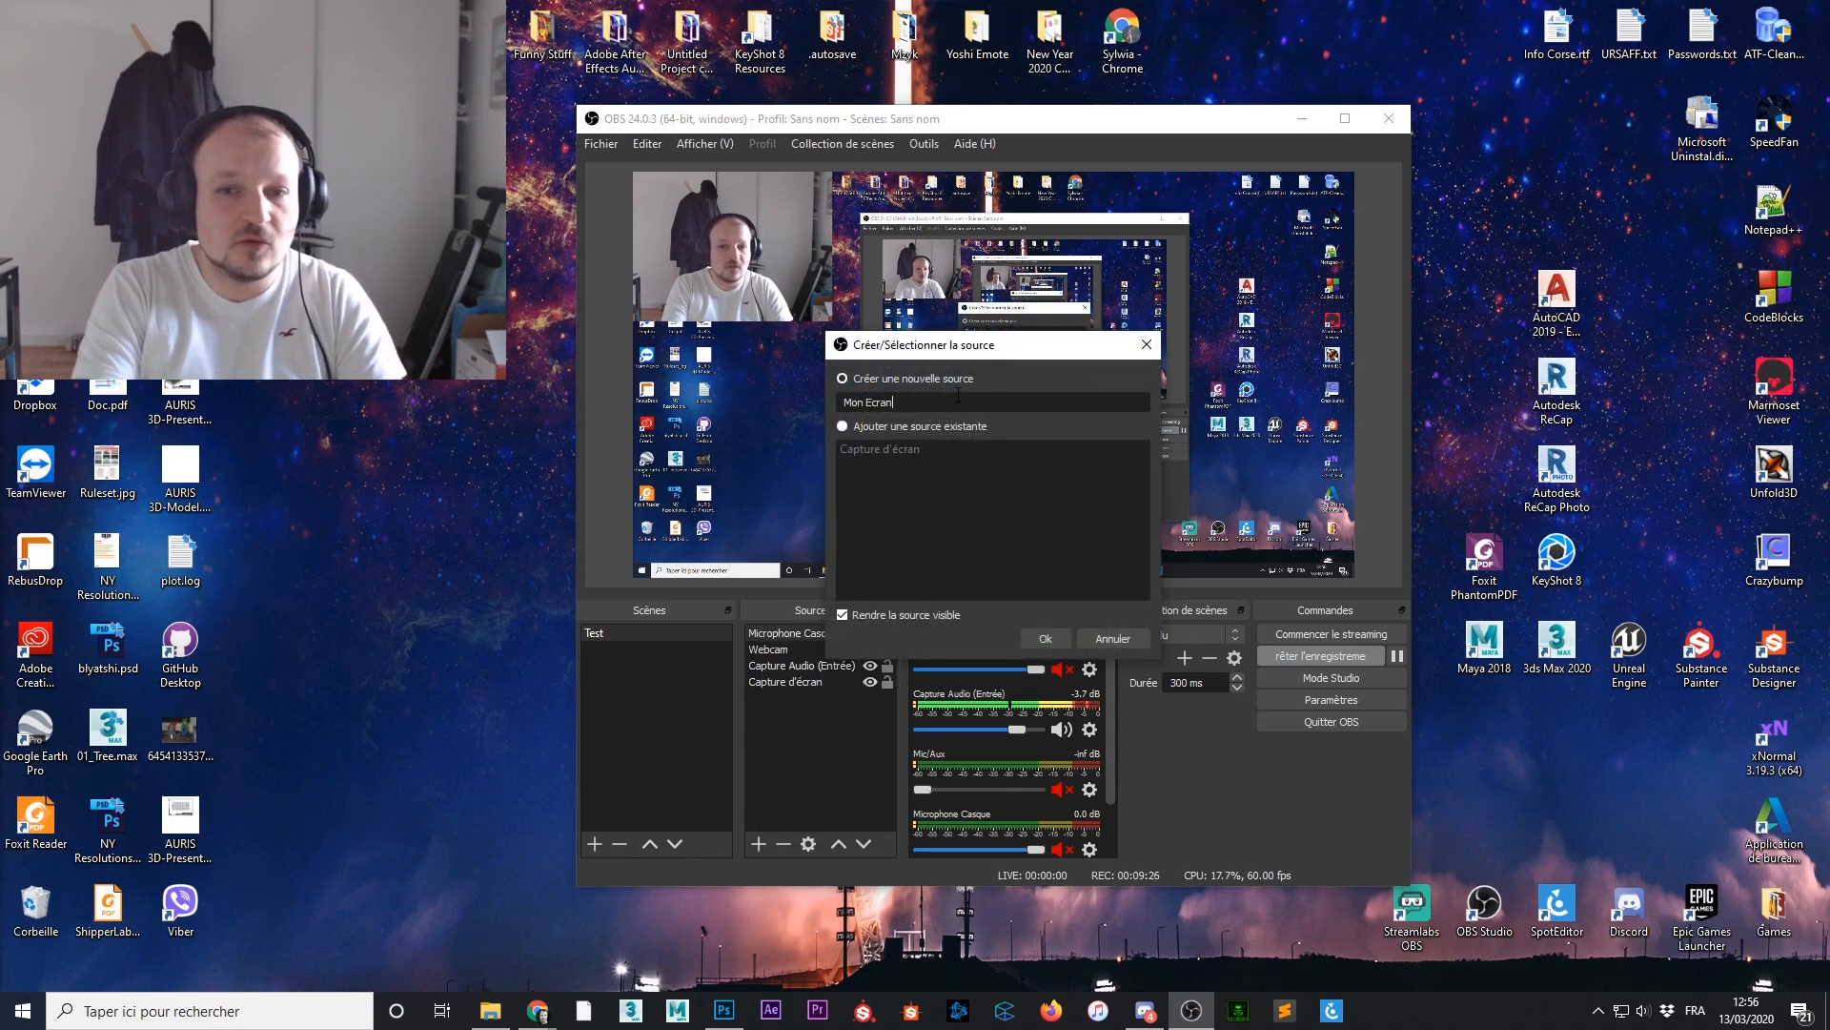
{"action": "left_click", "coordinate": [1046, 638]}
{"action": "left_click", "coordinate": [867, 647]}
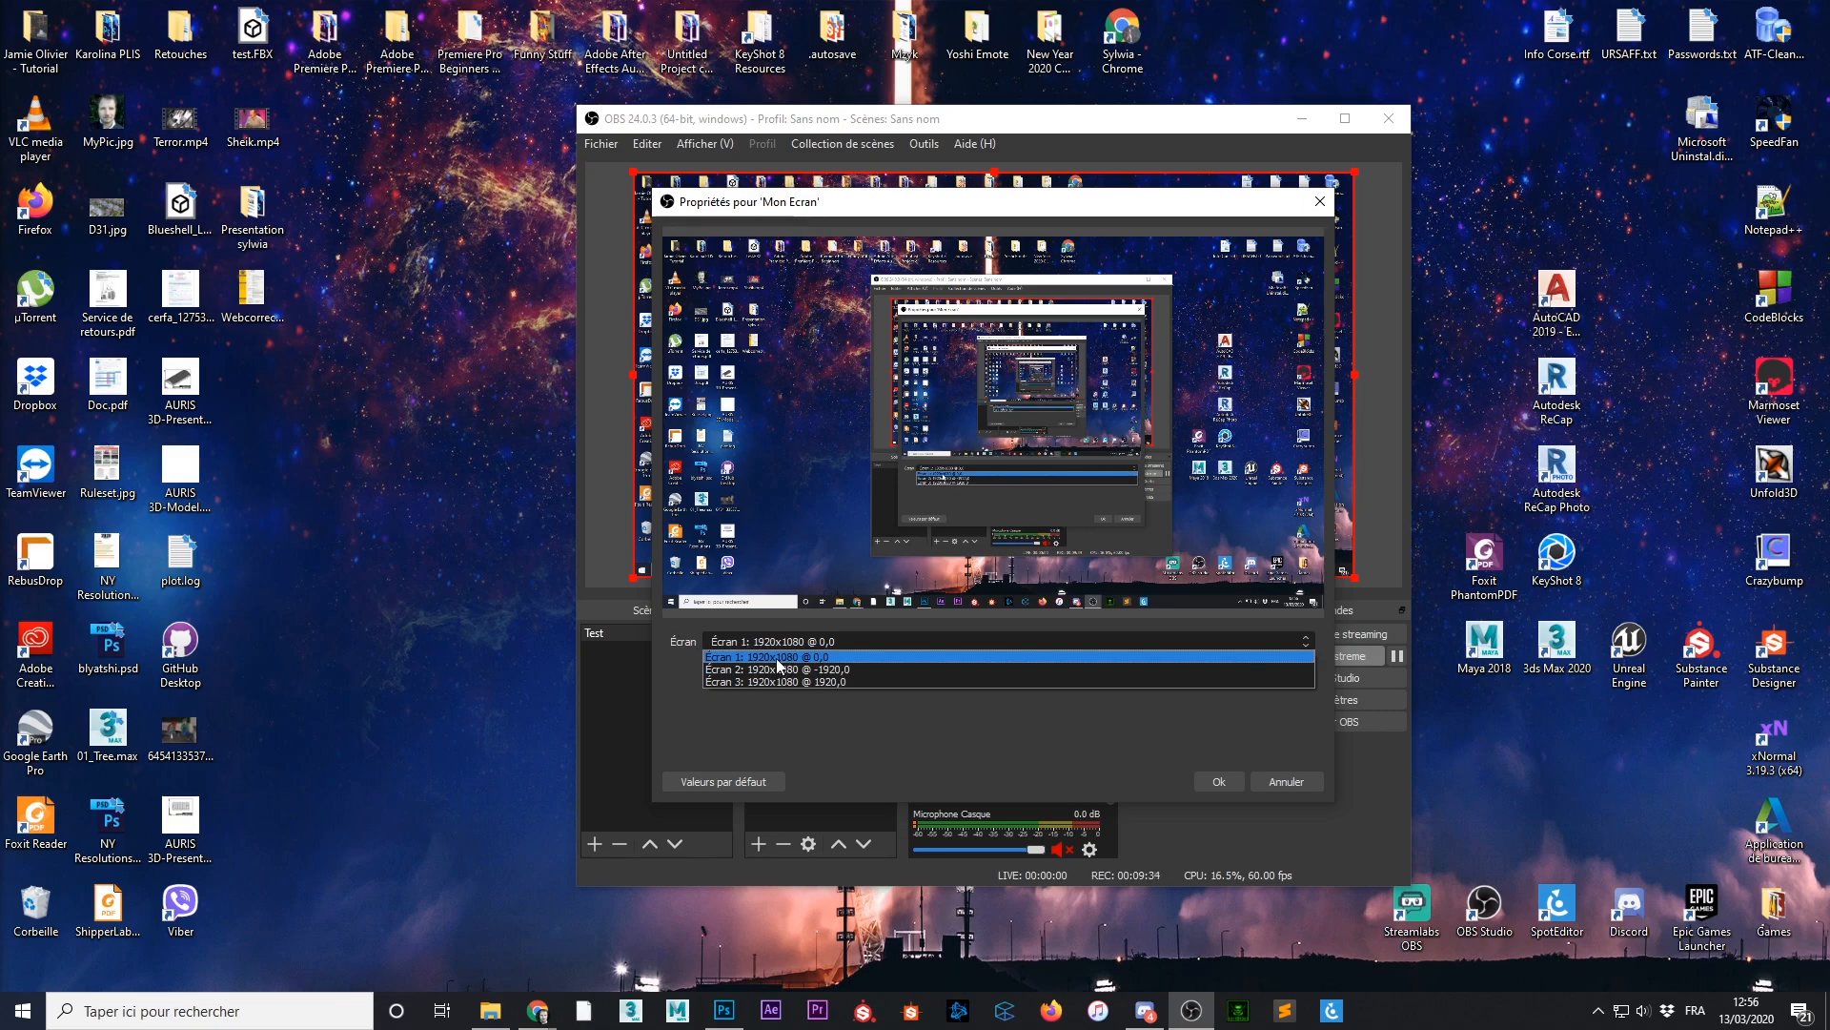
{"action": "left_click", "coordinate": [777, 658]}
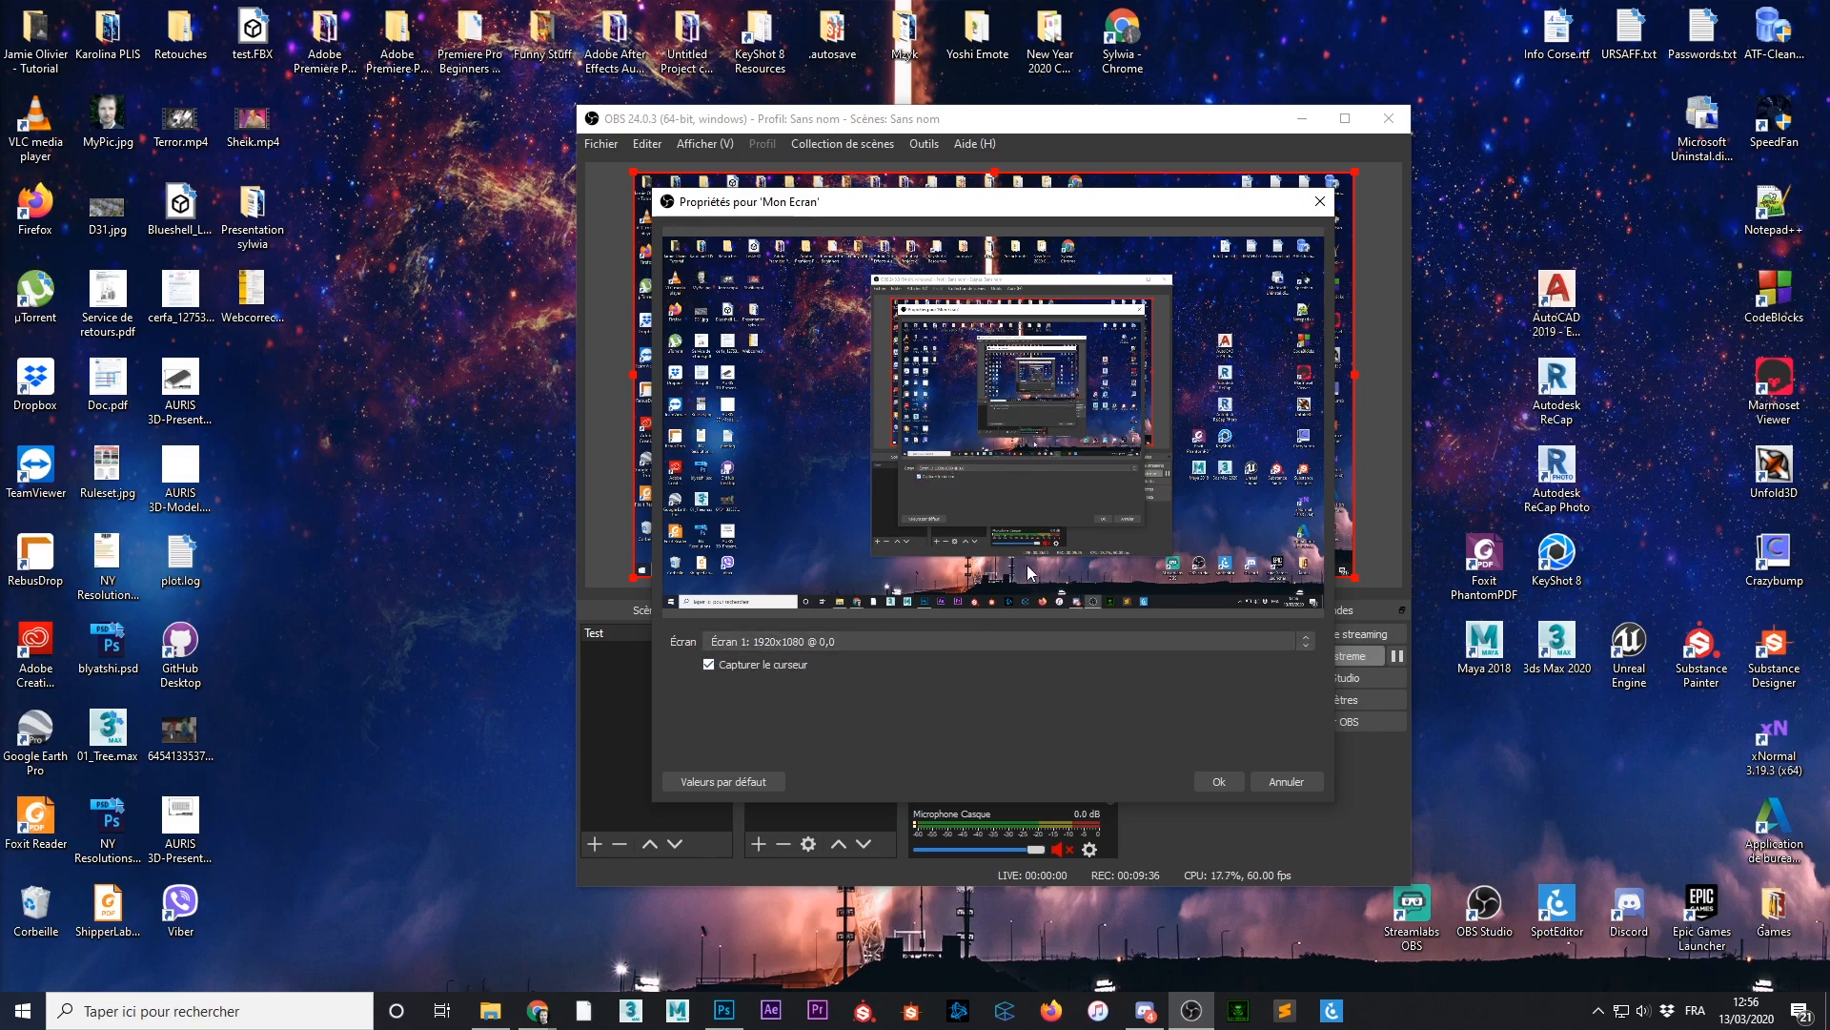
{"action": "left_click", "coordinate": [1218, 782]}
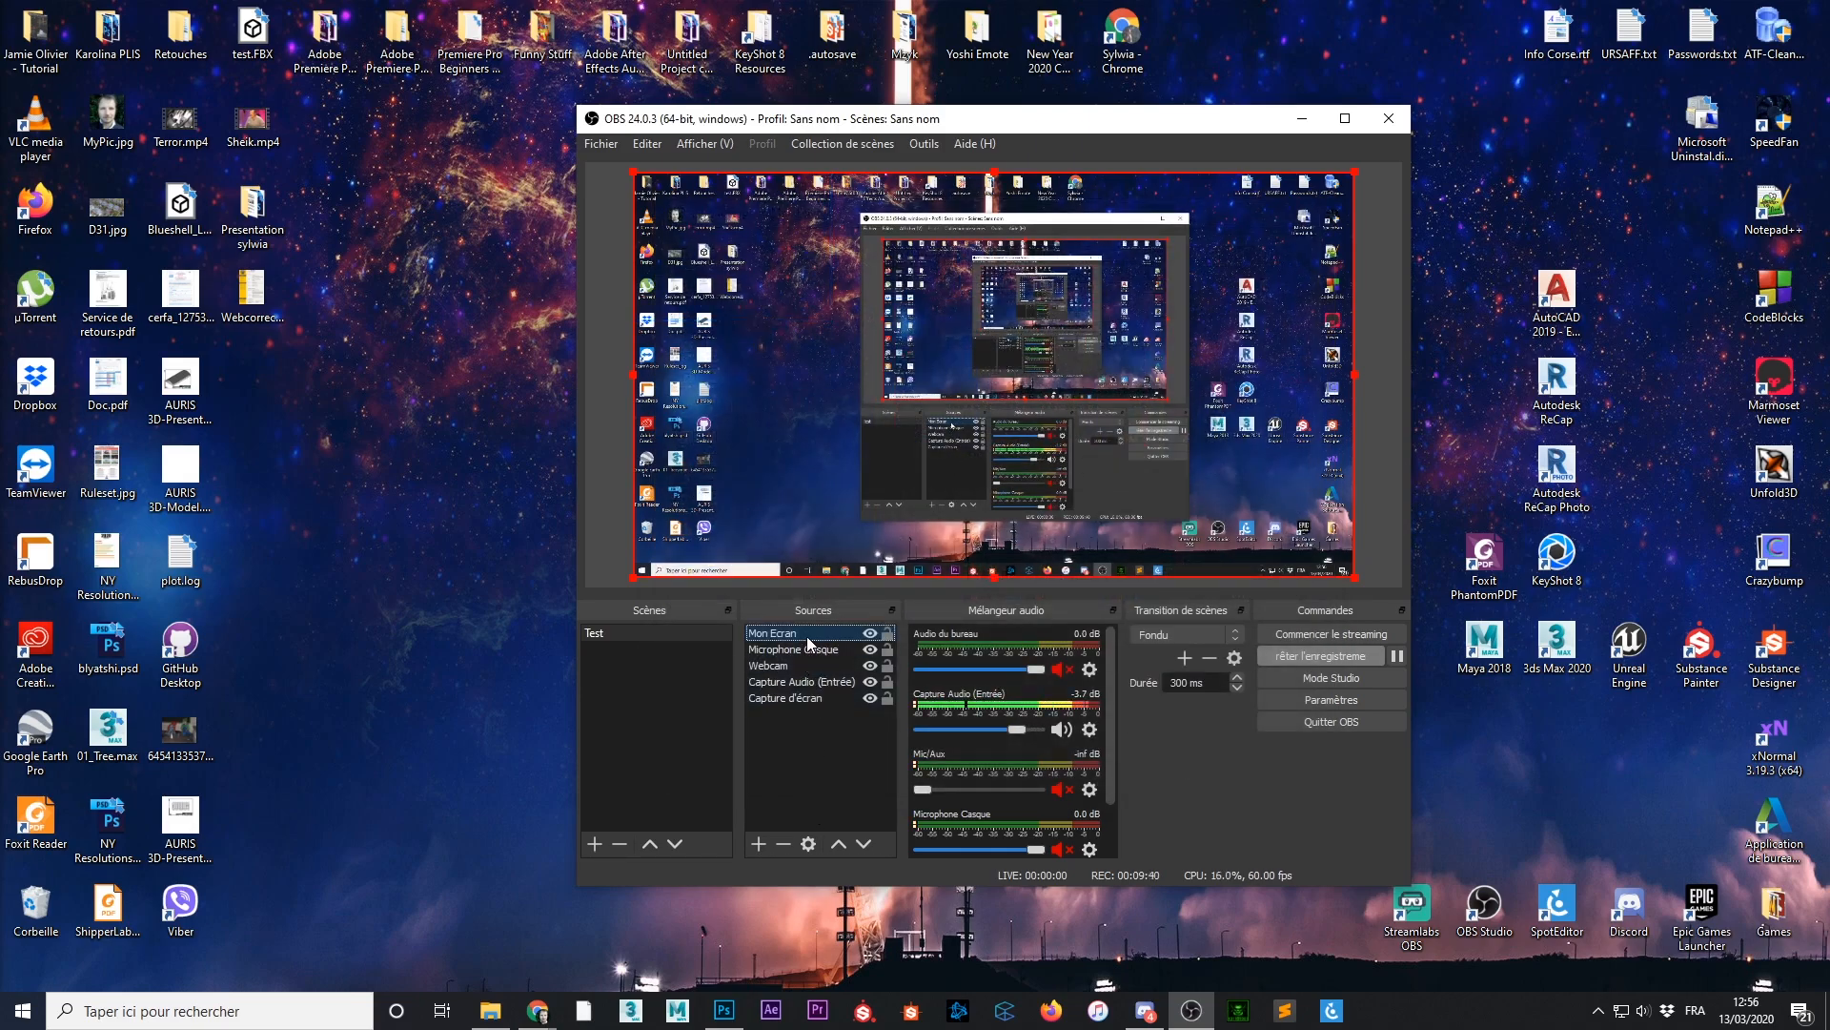
Reorder the sources so that Webcam sits directly above Mon Ecran, and select Microphone Casque
{"action": "left_click_drag", "start_coordinate": [809, 644], "coordinate": [798, 665]}
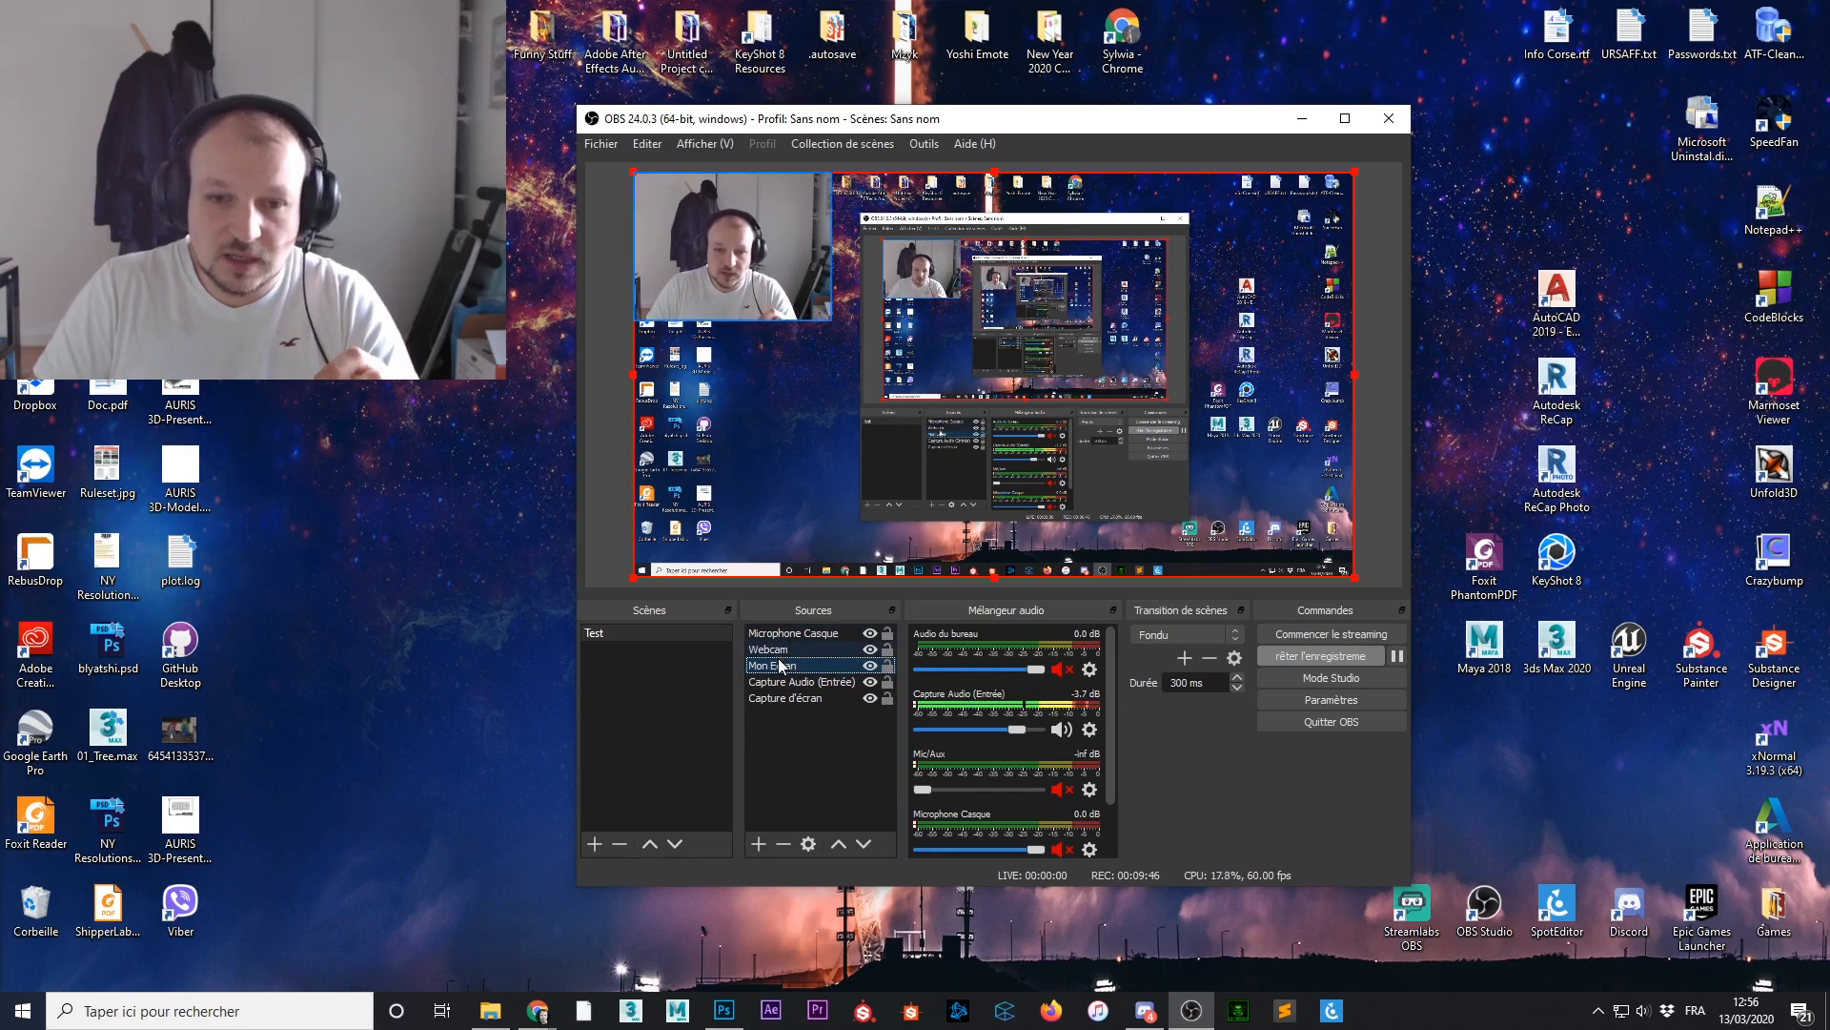
{"action": "left_click_drag", "start_coordinate": [788, 673], "coordinate": [782, 642]}
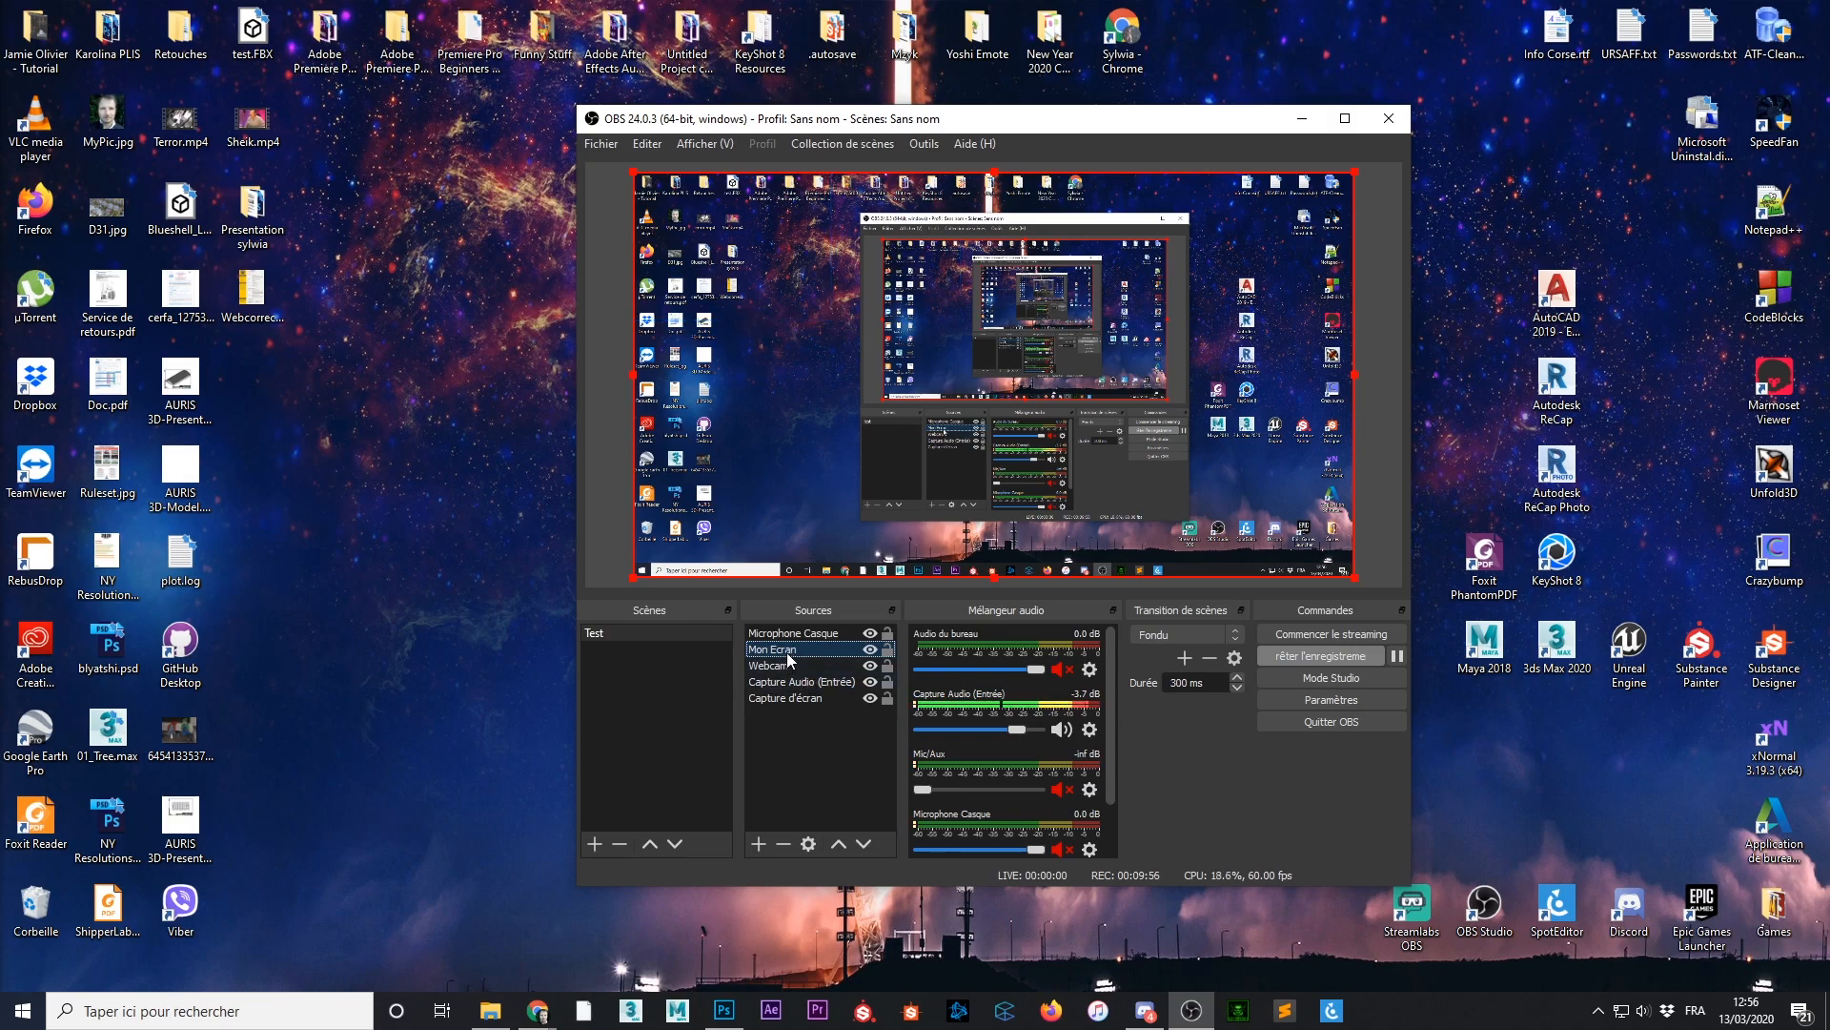
{"action": "left_click_drag", "start_coordinate": [788, 667], "coordinate": [779, 653]}
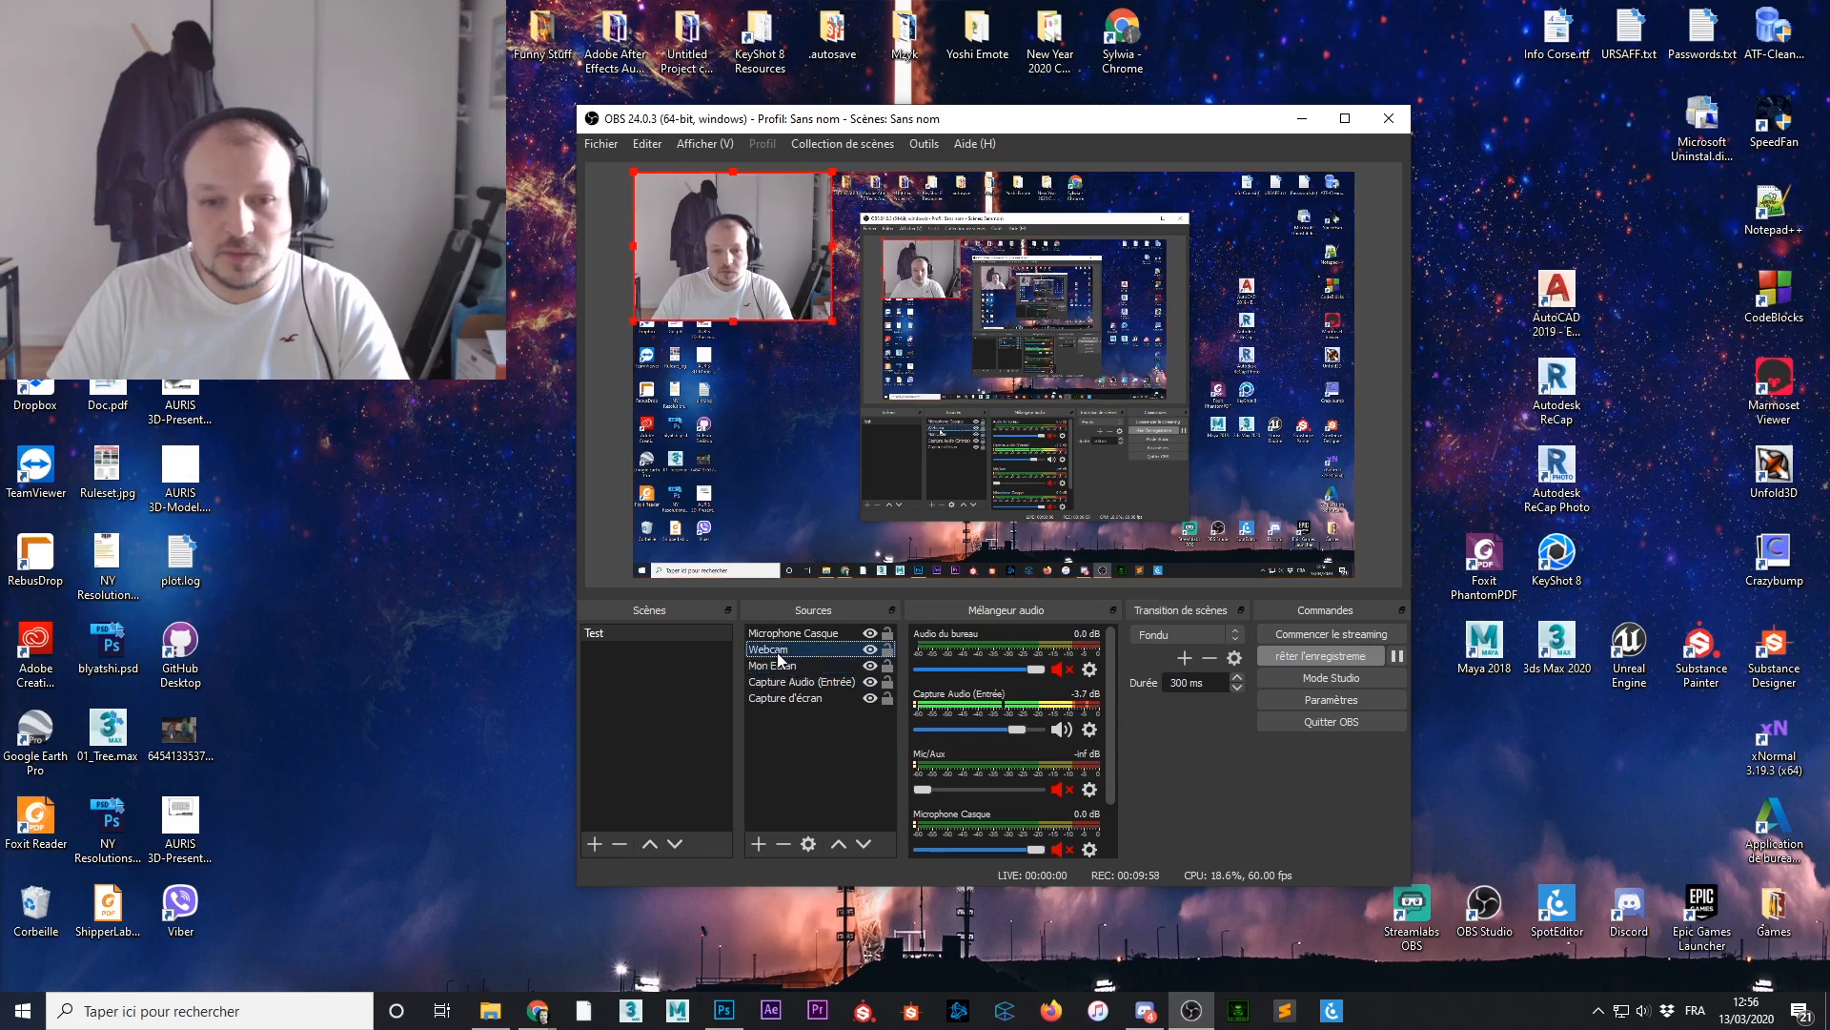
{"action": "left_click", "coordinate": [790, 634]}
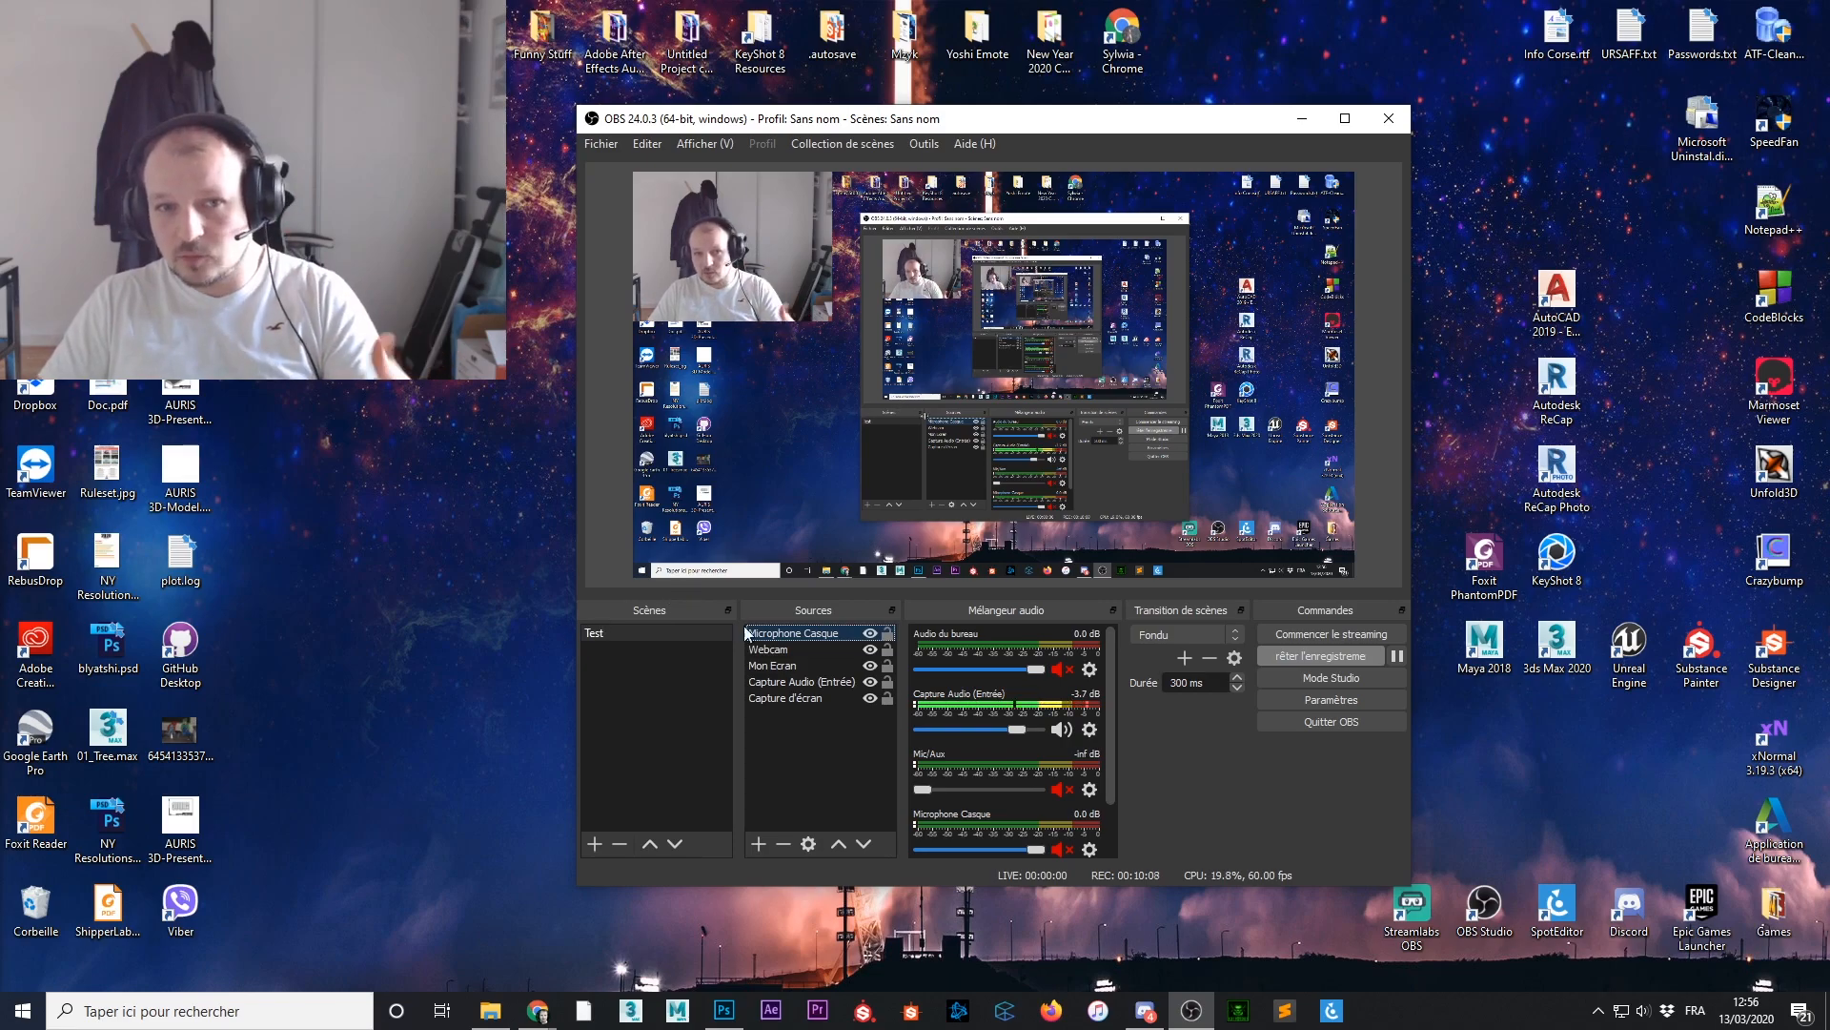
Start streaming and switch to the Twitch dashboard in Chrome to open the stream manager (Gestionnaire de stream)
{"action": "left_click", "coordinate": [1297, 629]}
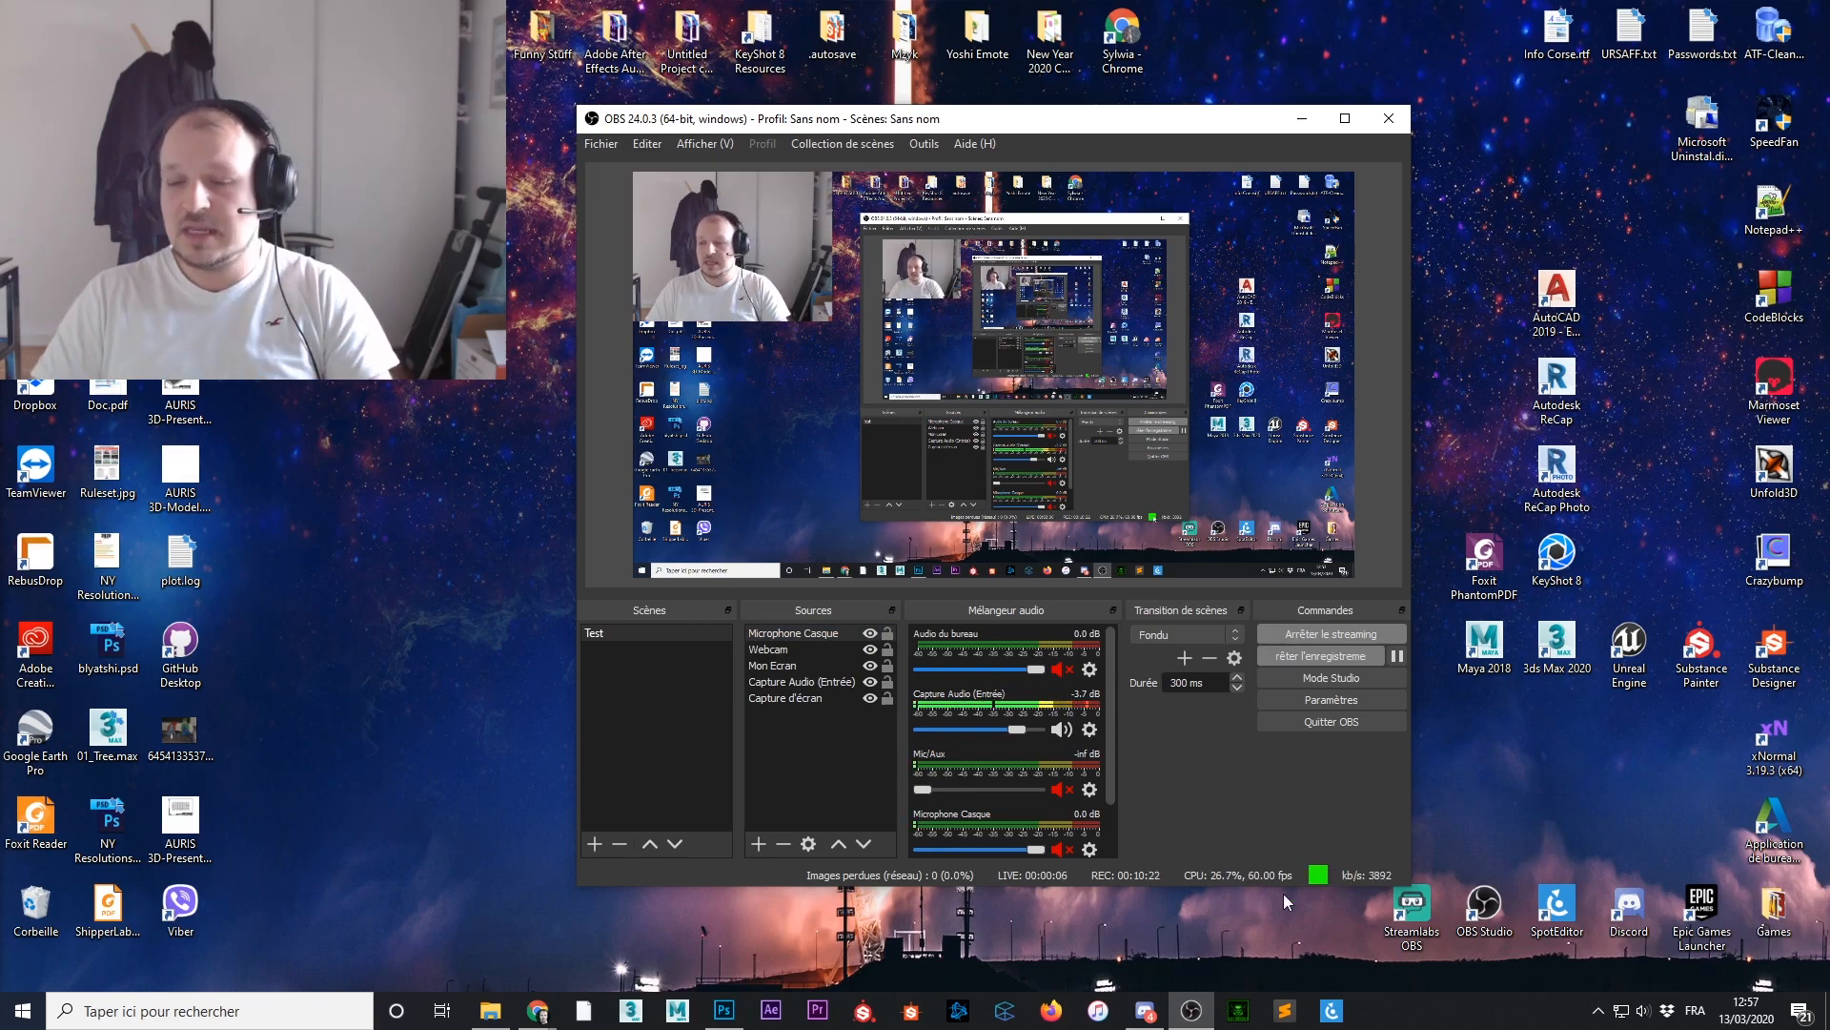
{"action": "left_click", "coordinate": [538, 1010]}
{"action": "left_click", "coordinate": [479, 940]}
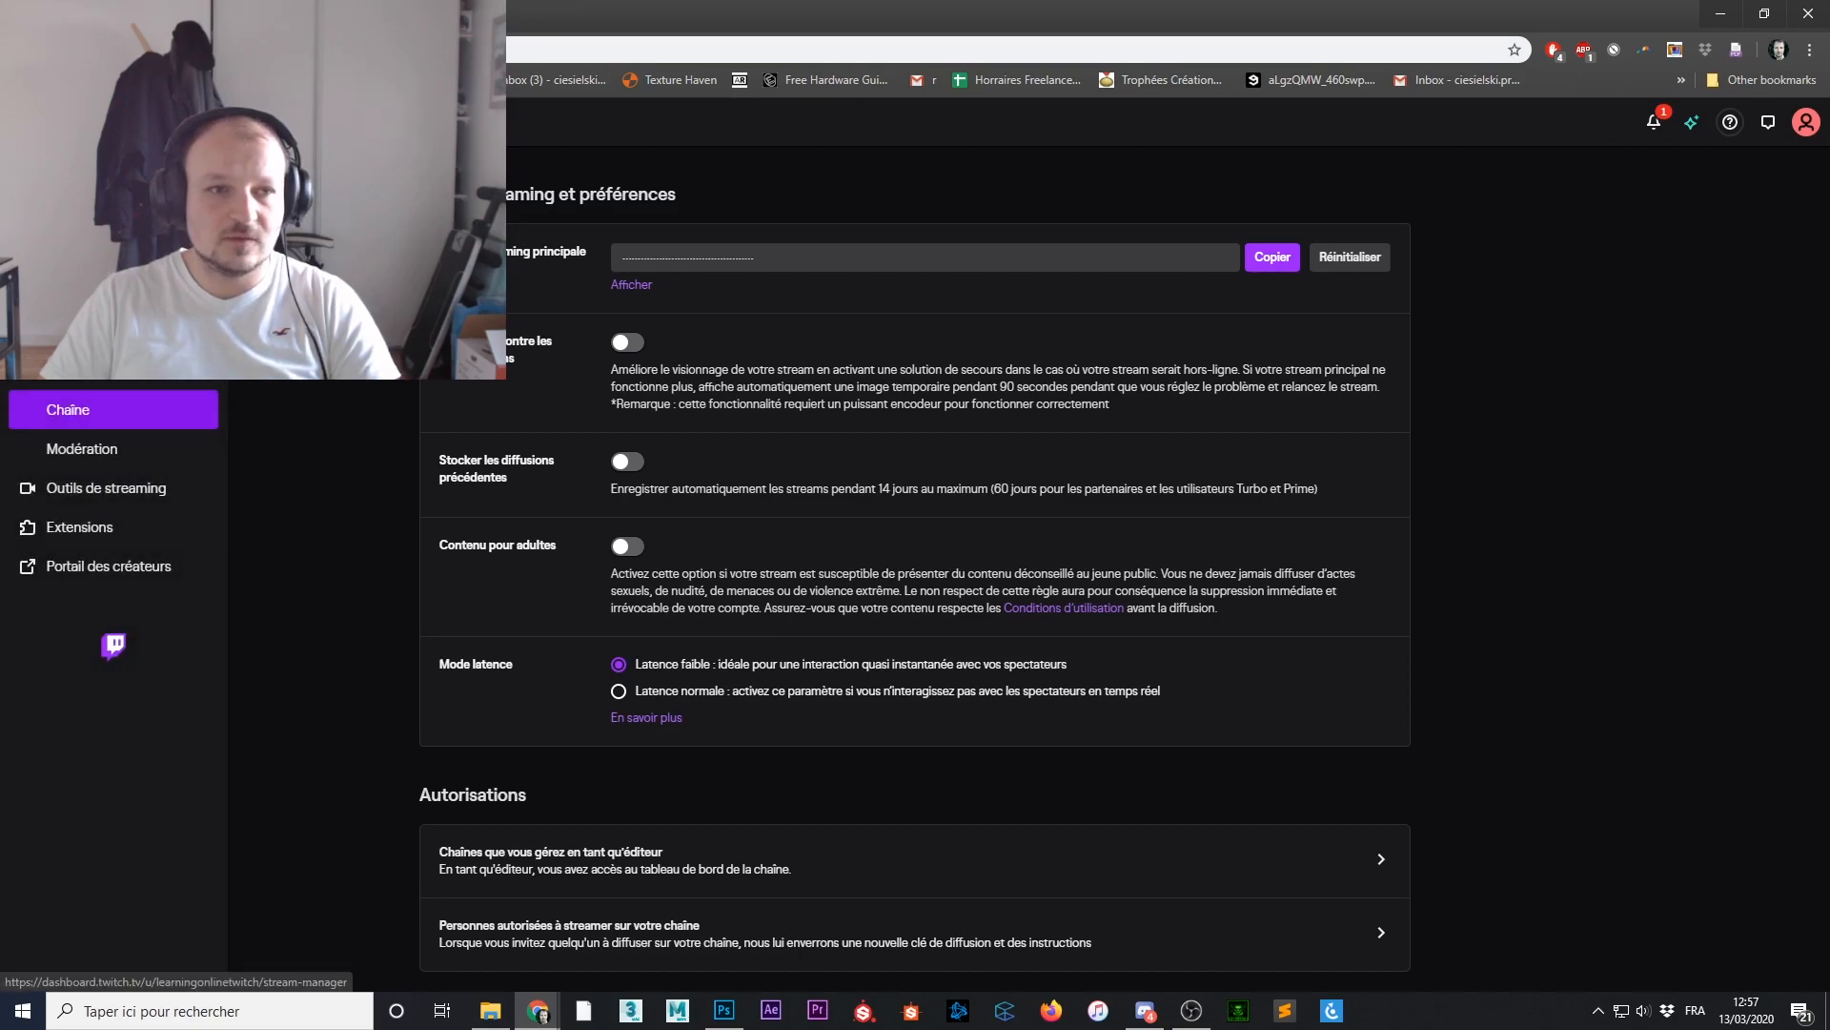
{"action": "left_click", "coordinate": [95, 176]}
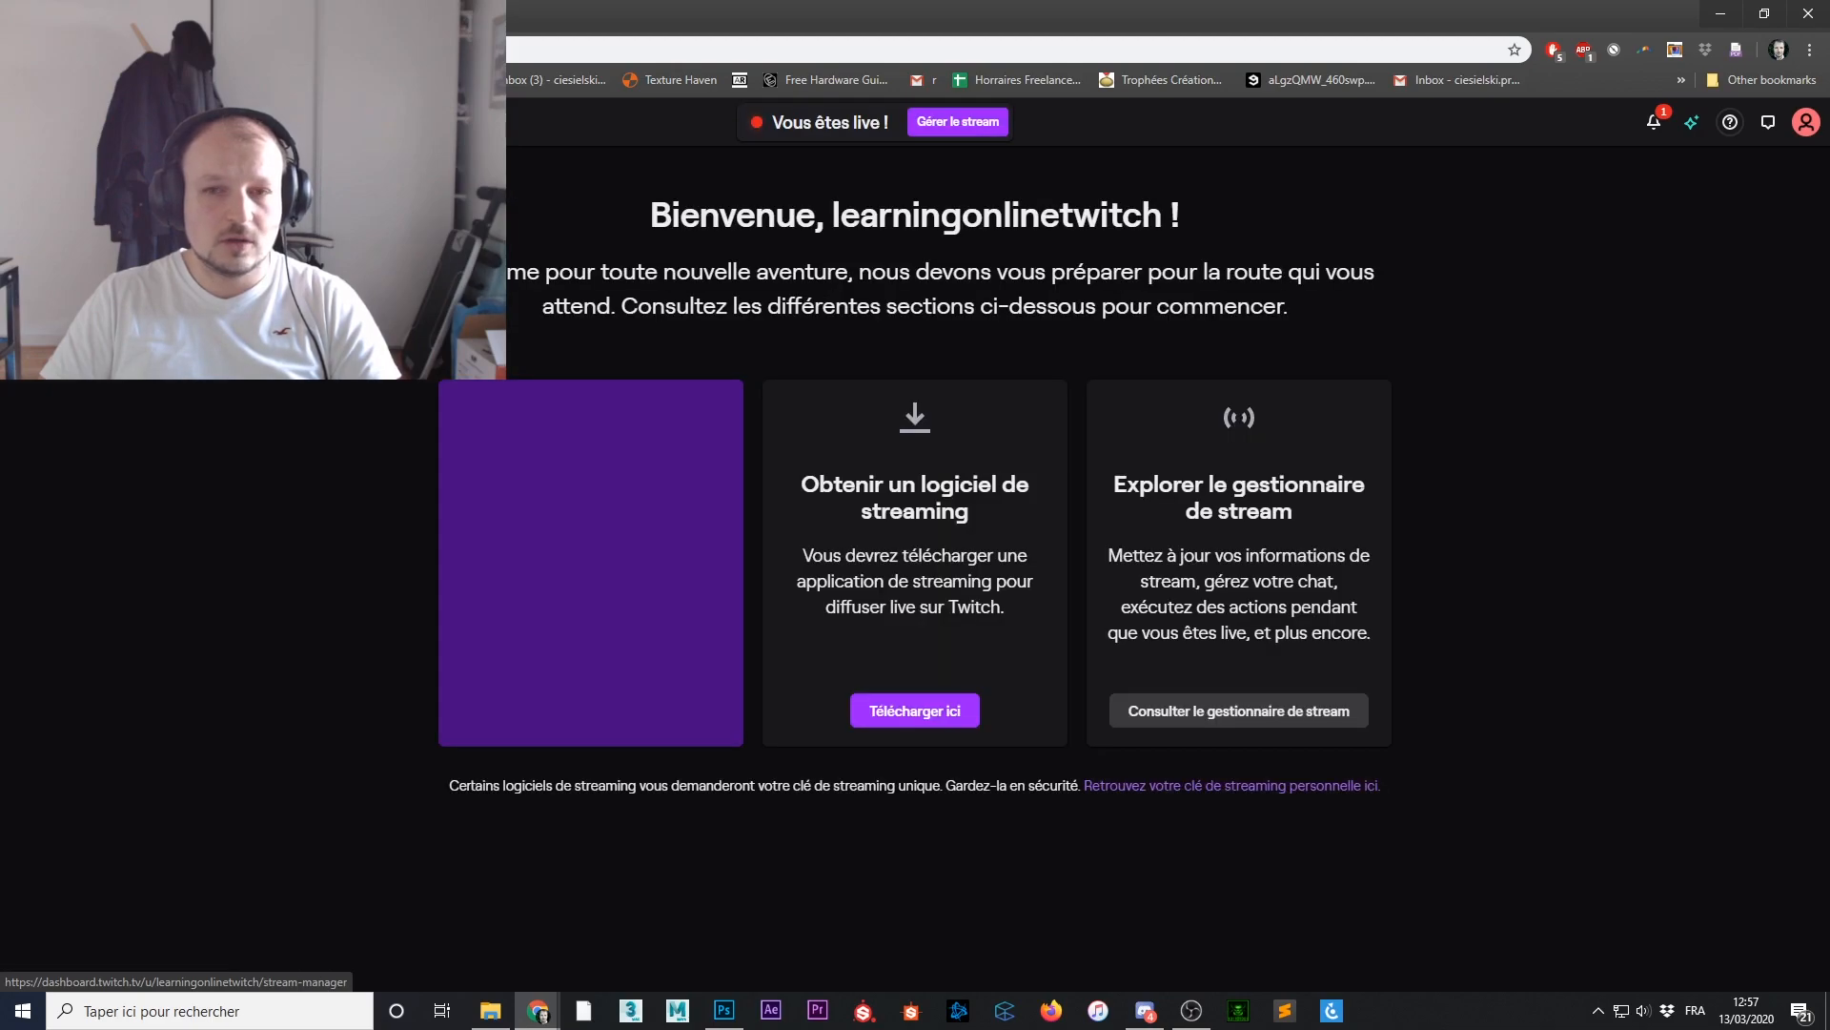
{"action": "left_click", "coordinate": [1224, 717]}
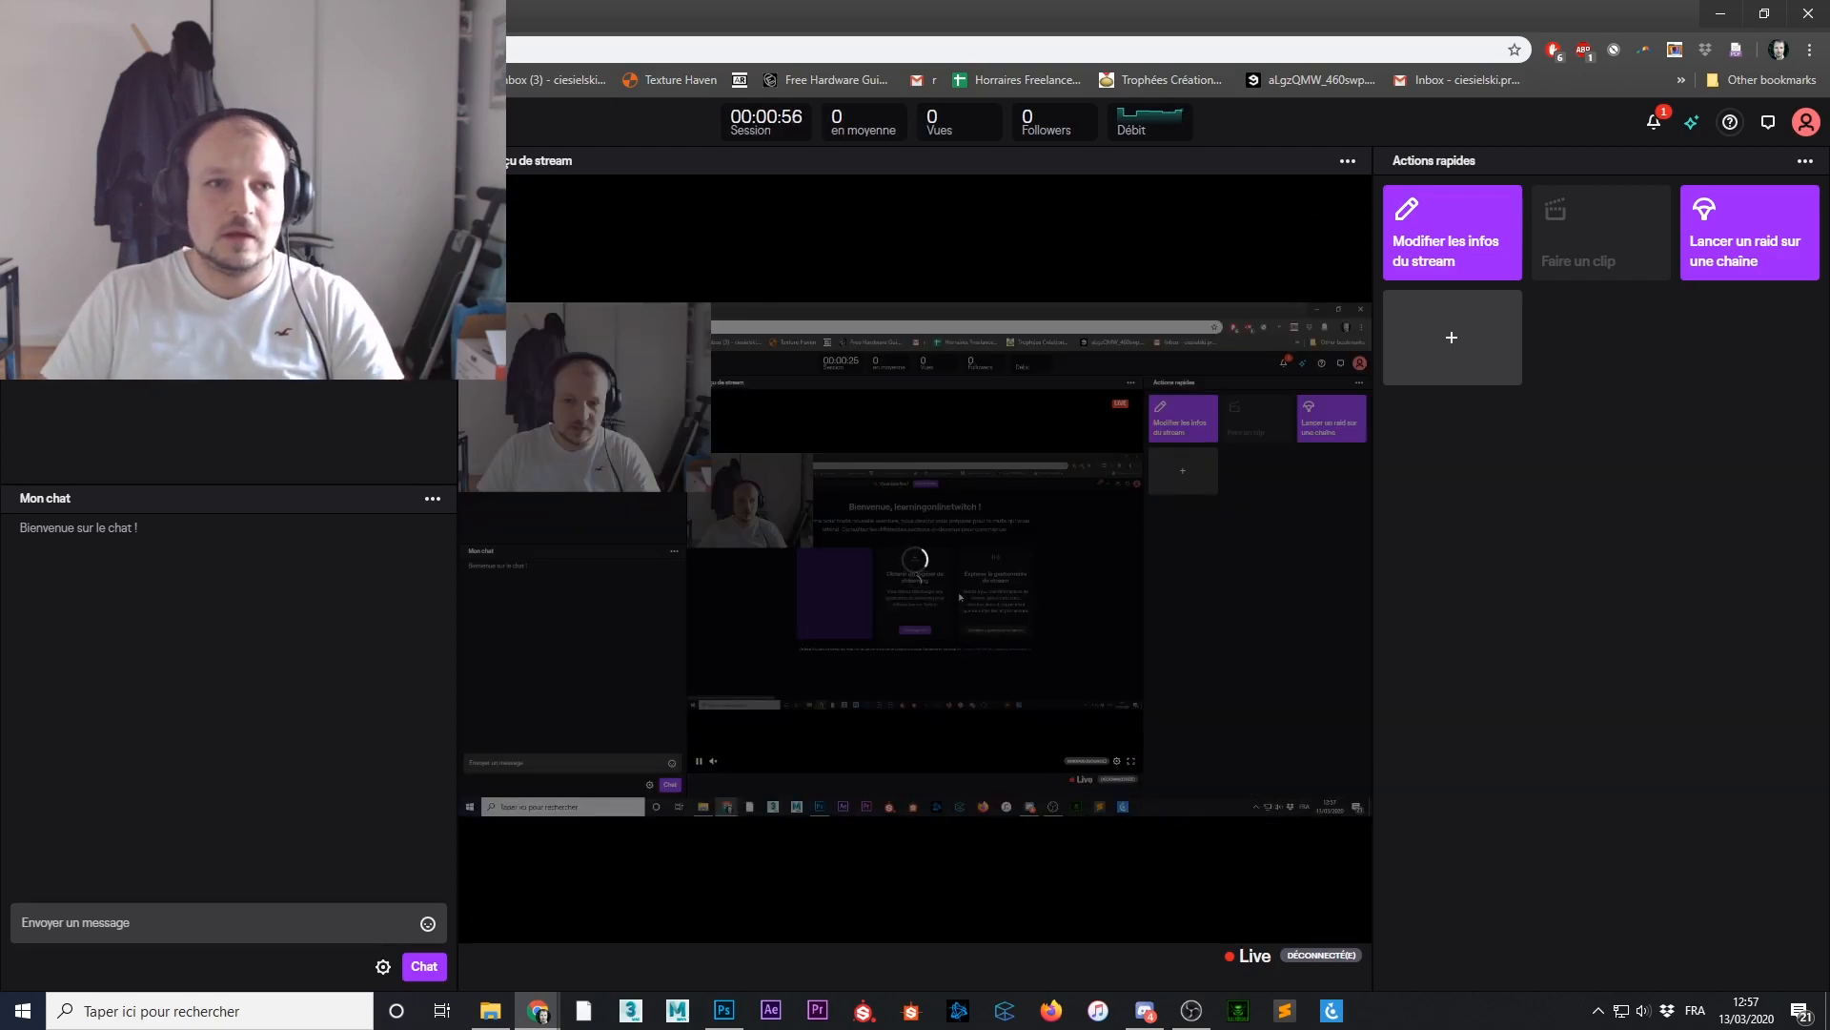
Open the public Twitch channel page by entering twitch.tv/ followed by the channel name as the address
{"action": "left_click", "coordinate": [458, 49]}
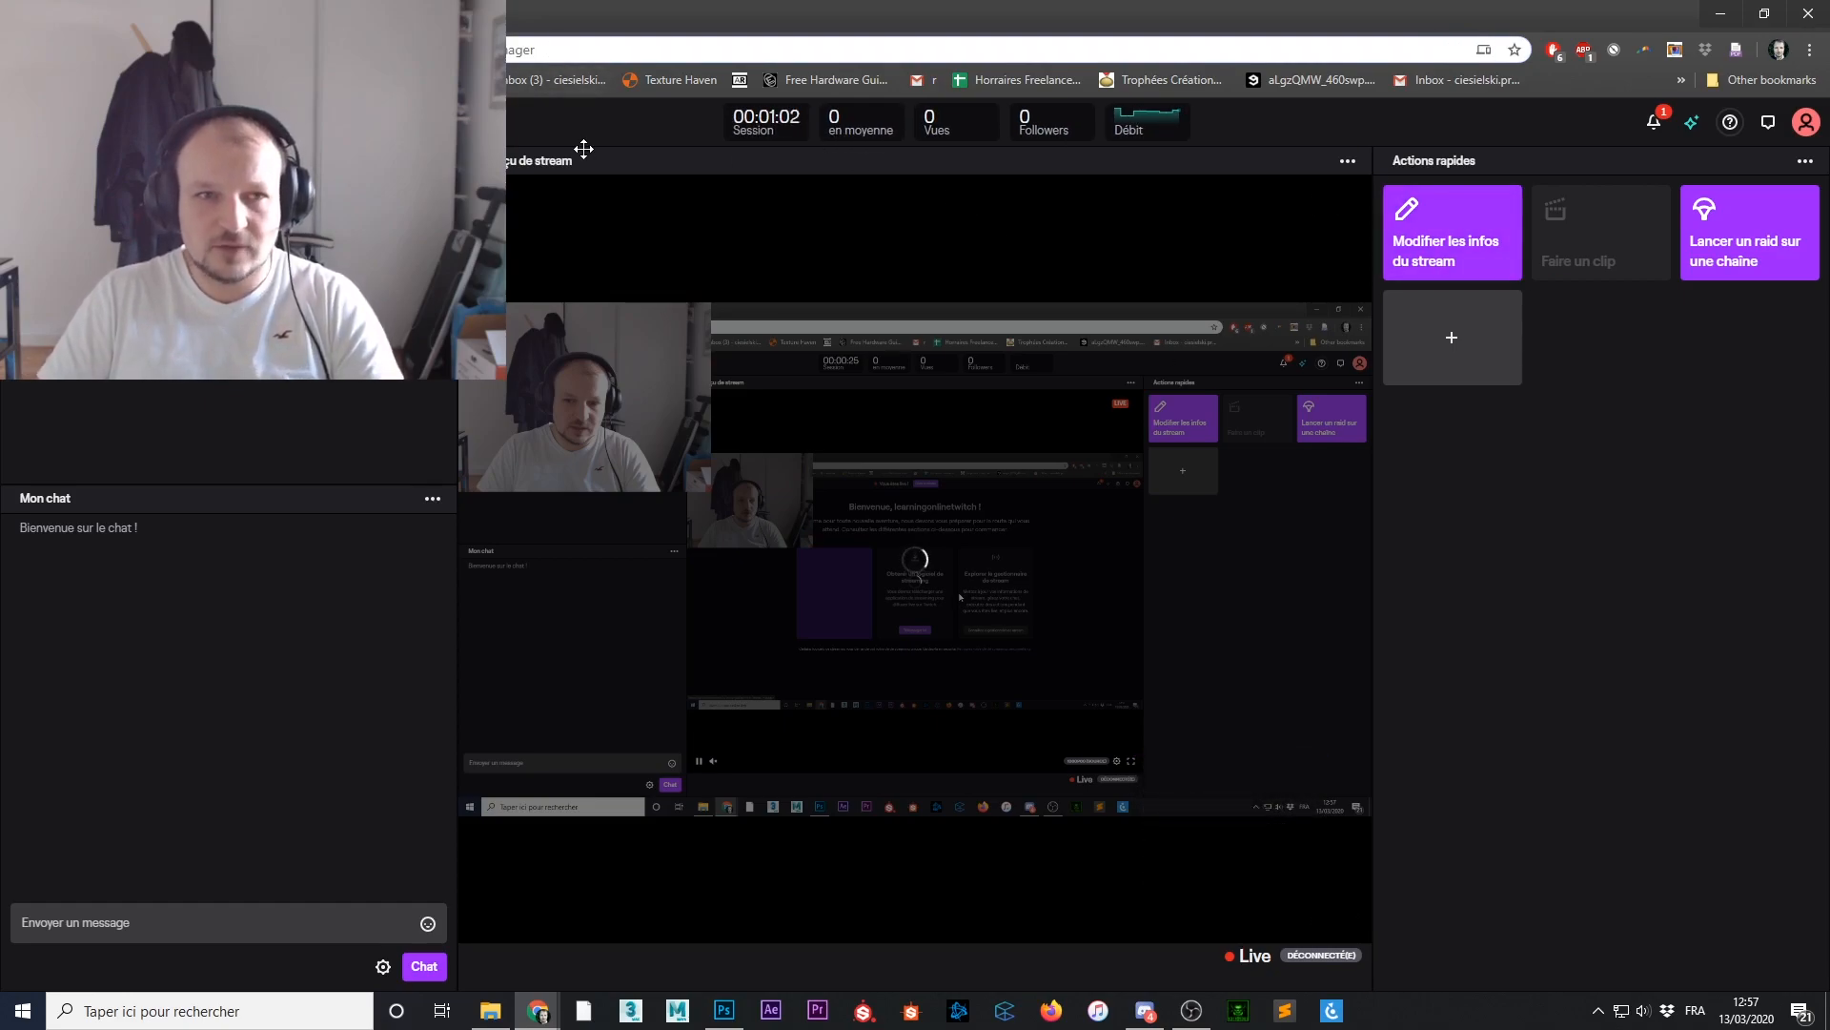
{"action": "left_click", "coordinate": [576, 48]}
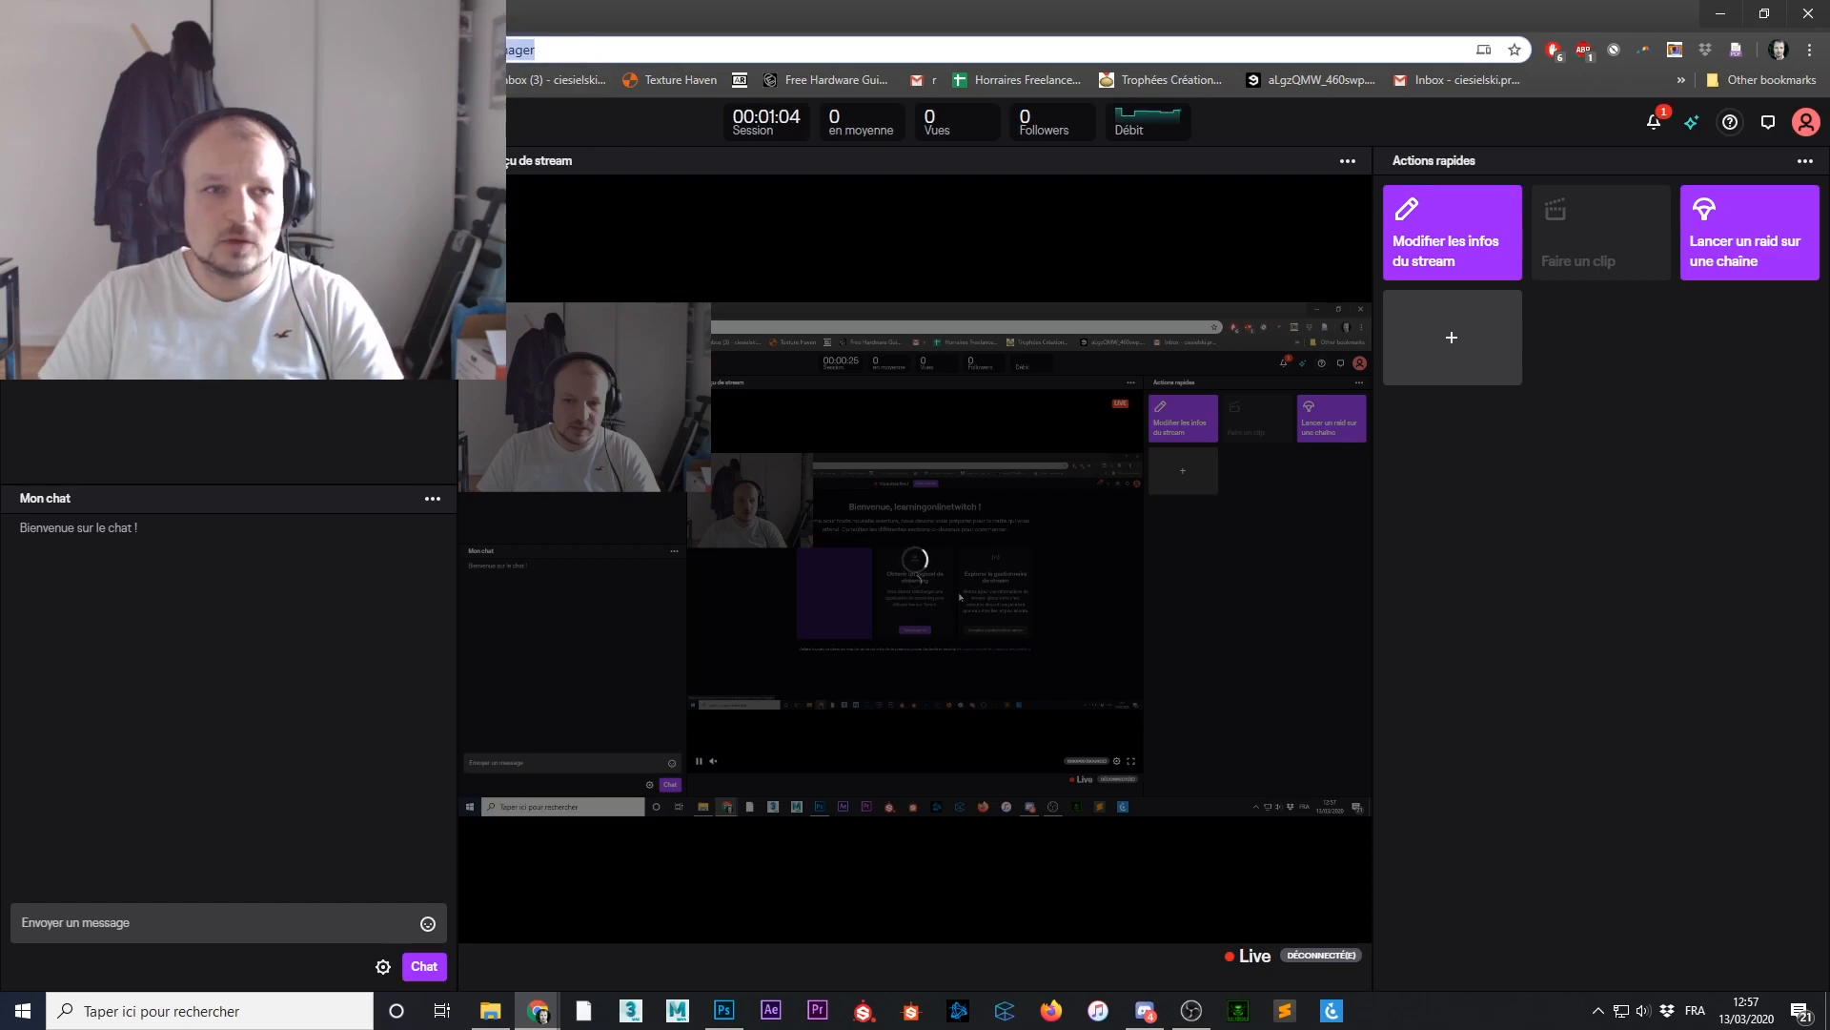
{"action": "type", "text": "twitch"}
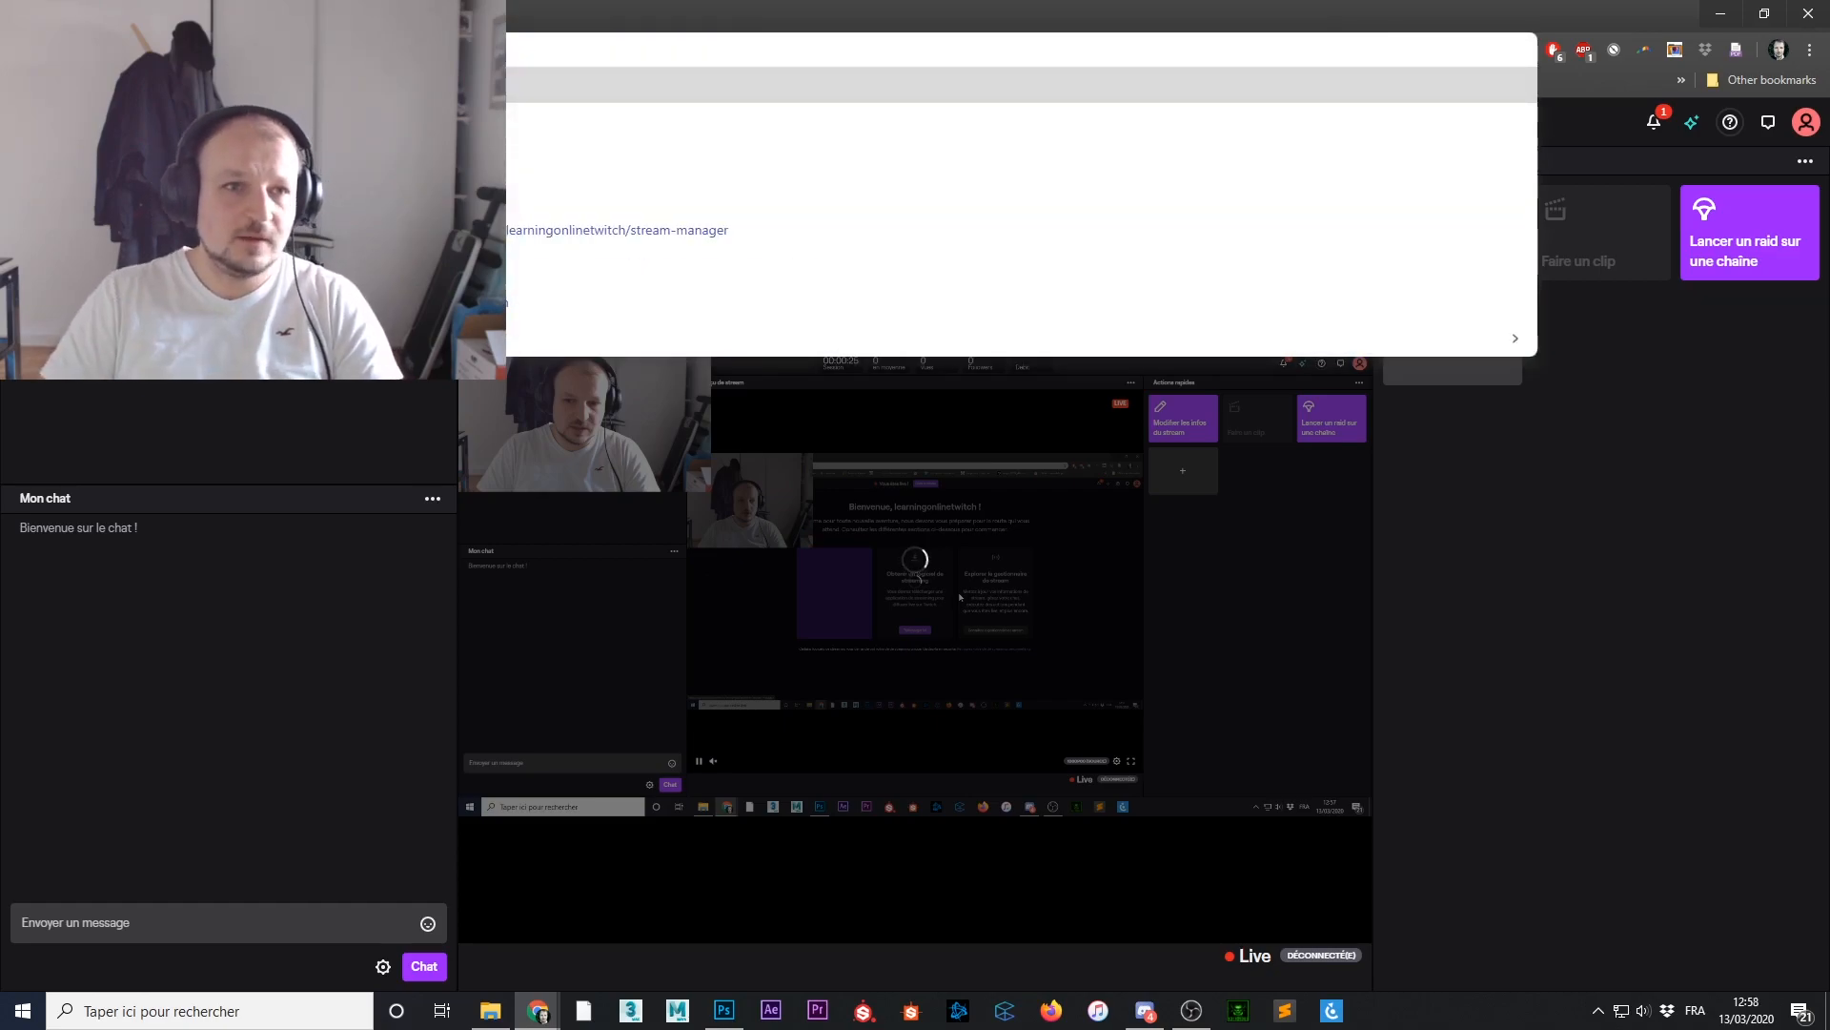
{"action": "type", "text": "."}
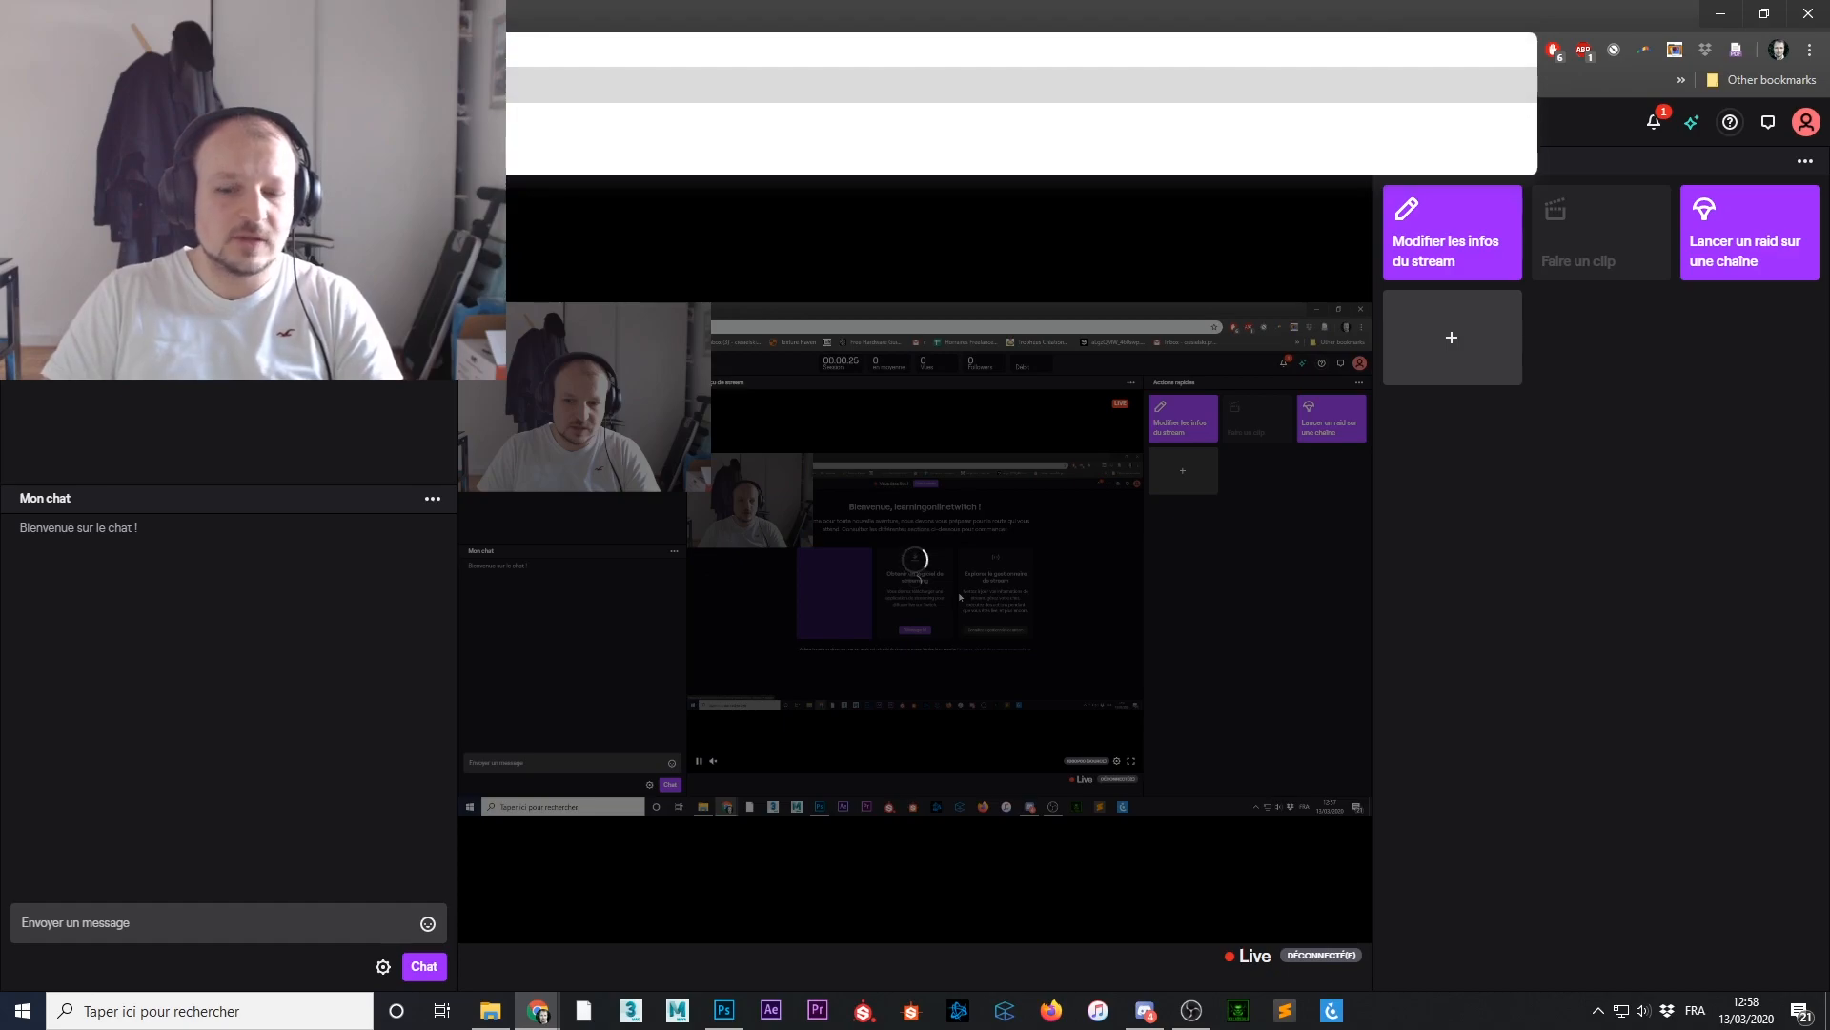
{"action": "type", "text": "tv"}
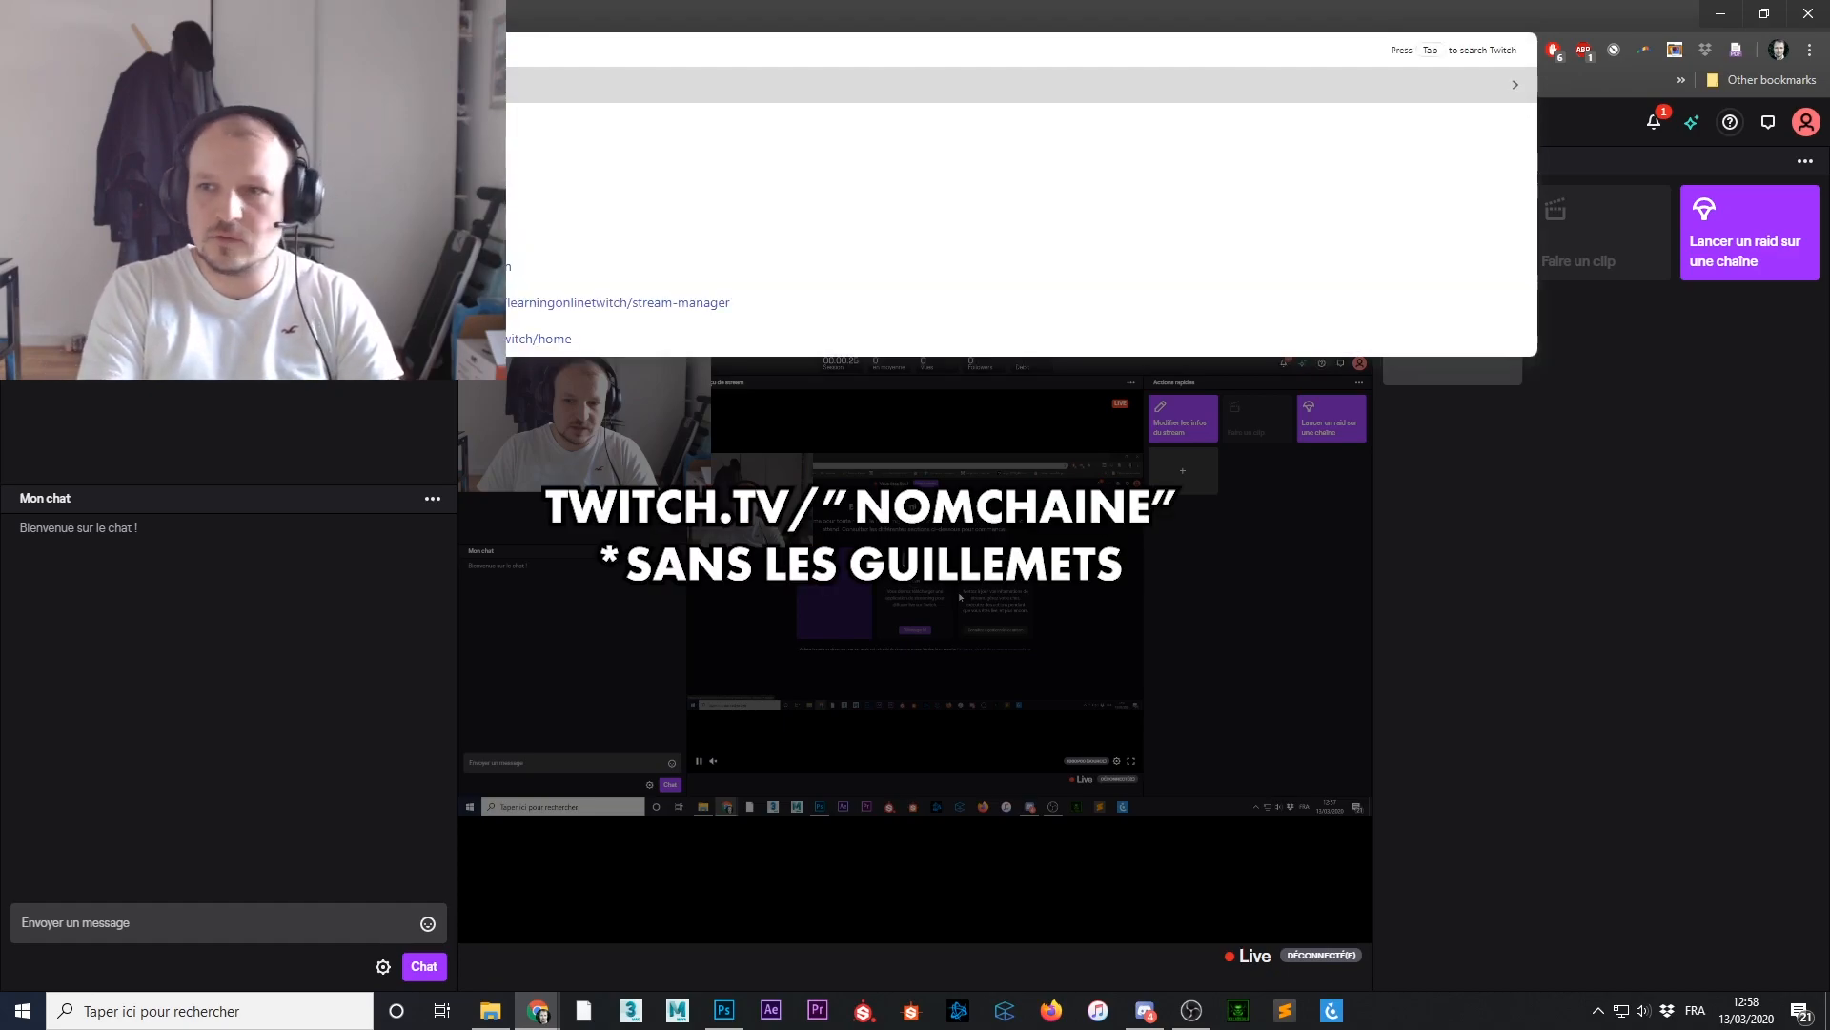
{"action": "type", "text": "/no"}
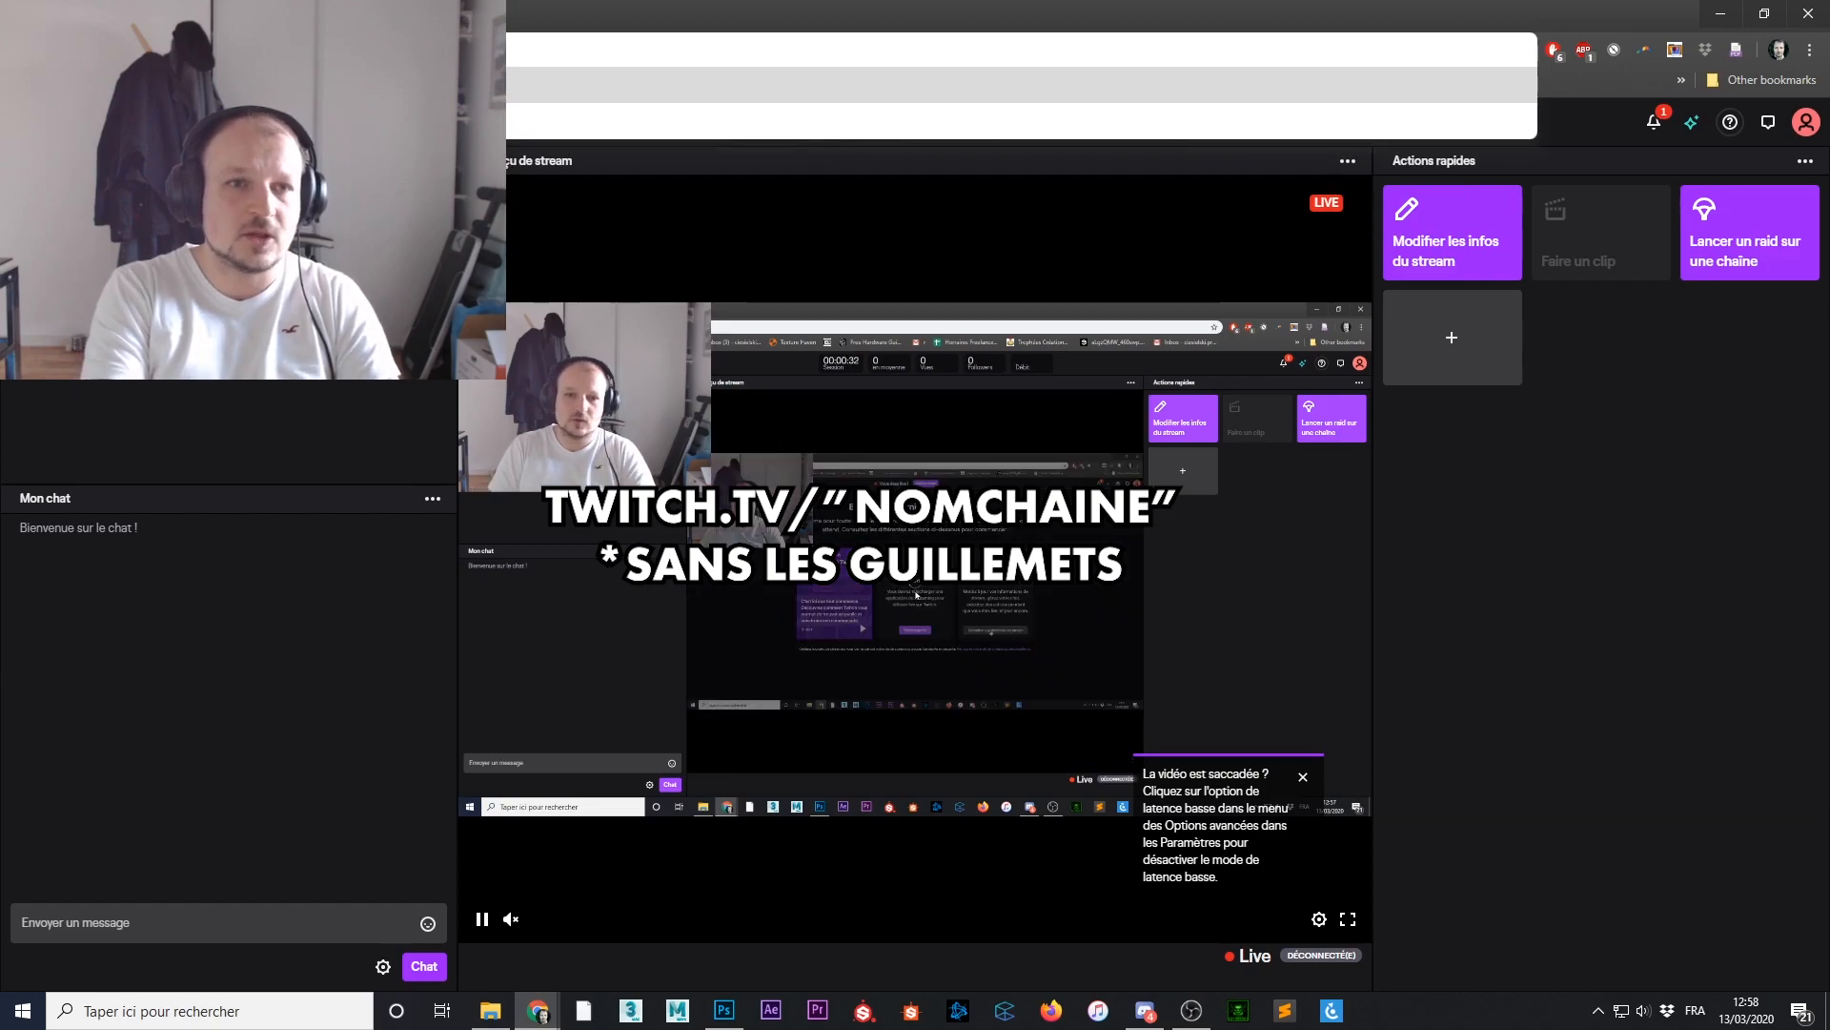
{"action": "key", "text": "Return"}
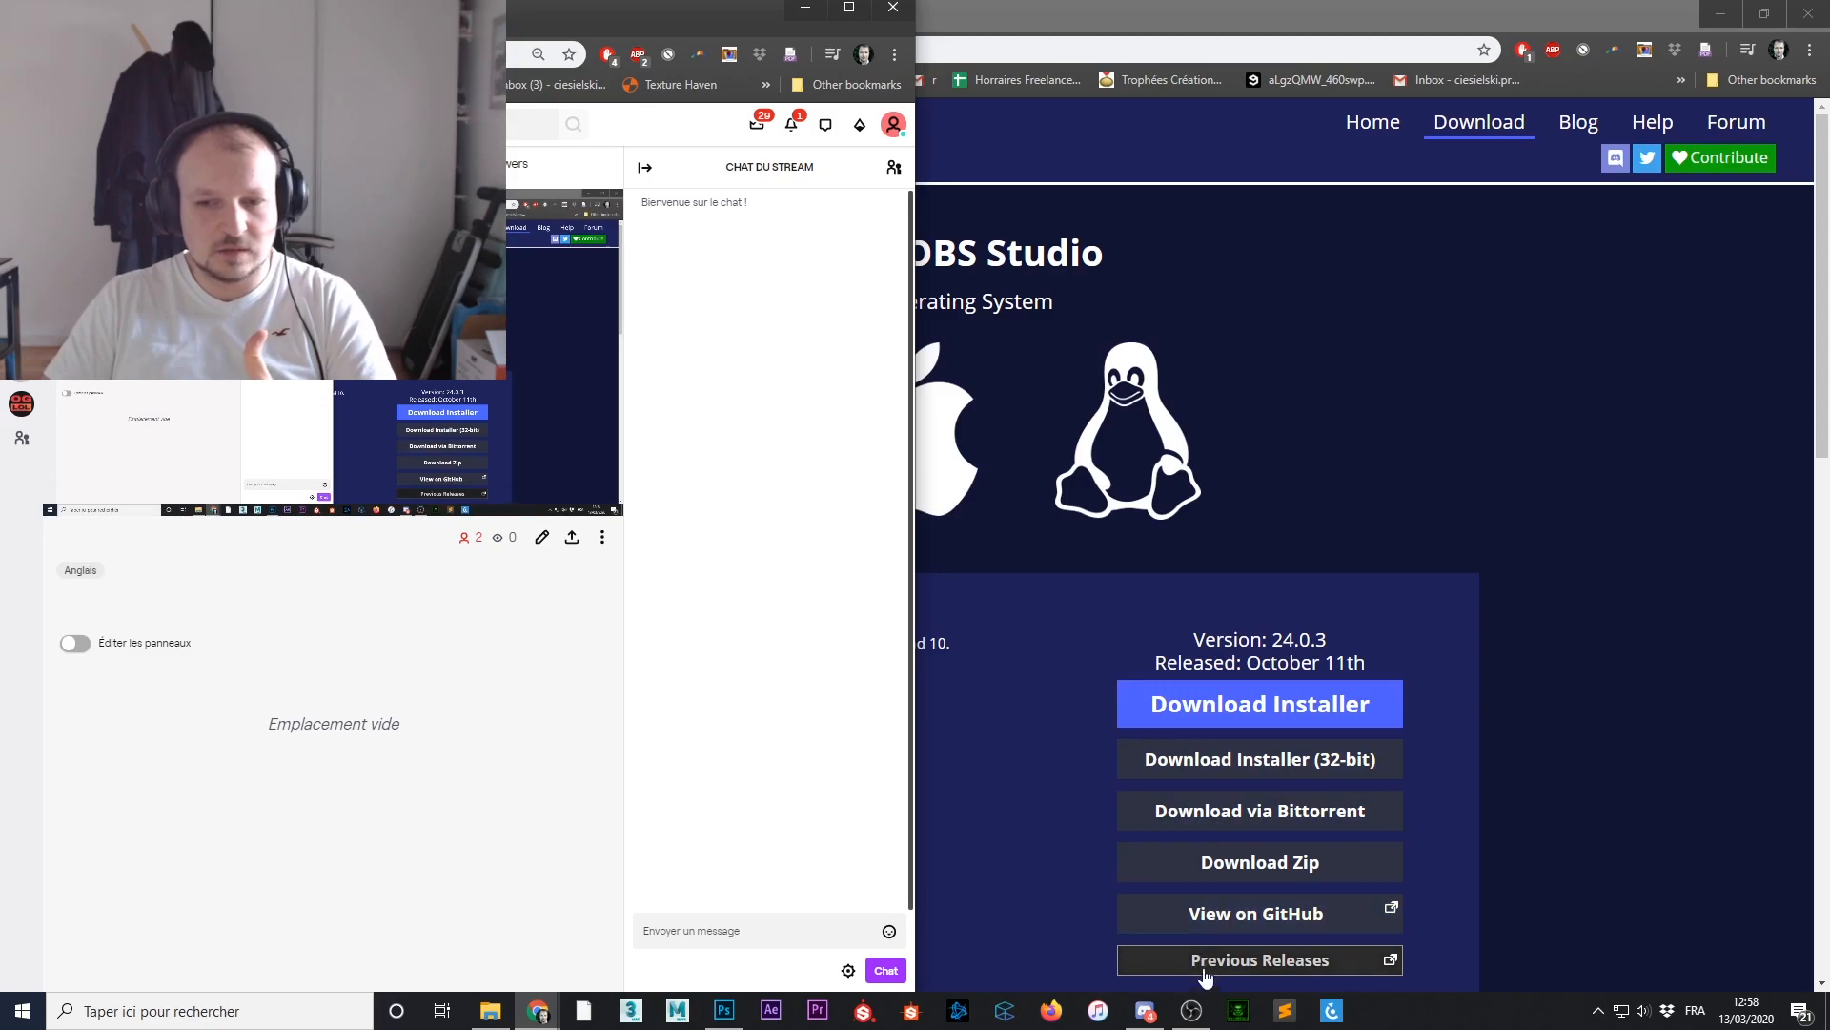
Switch to OBS Studio, stop the streaming, and minimize its window
{"action": "left_click", "coordinate": [1191, 1010]}
{"action": "left_click_drag", "start_coordinate": [1070, 119], "coordinate": [1006, 125]}
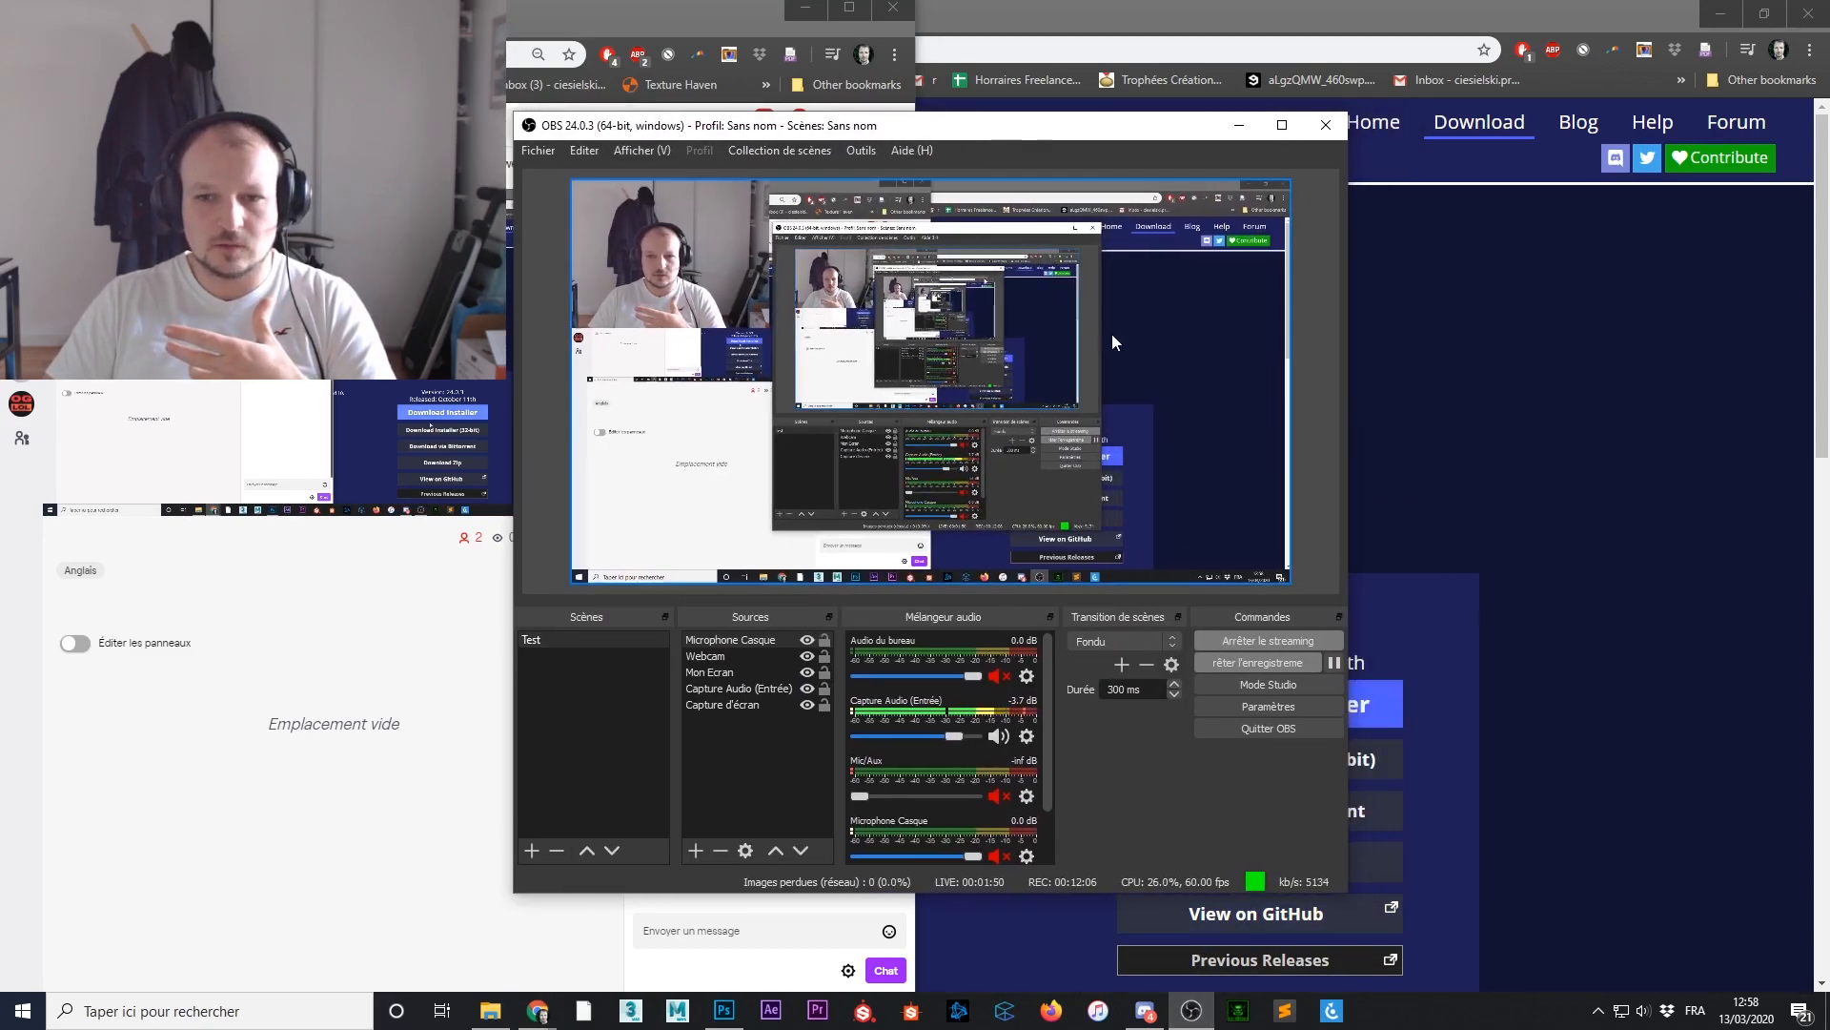
{"action": "left_click", "coordinate": [1255, 643]}
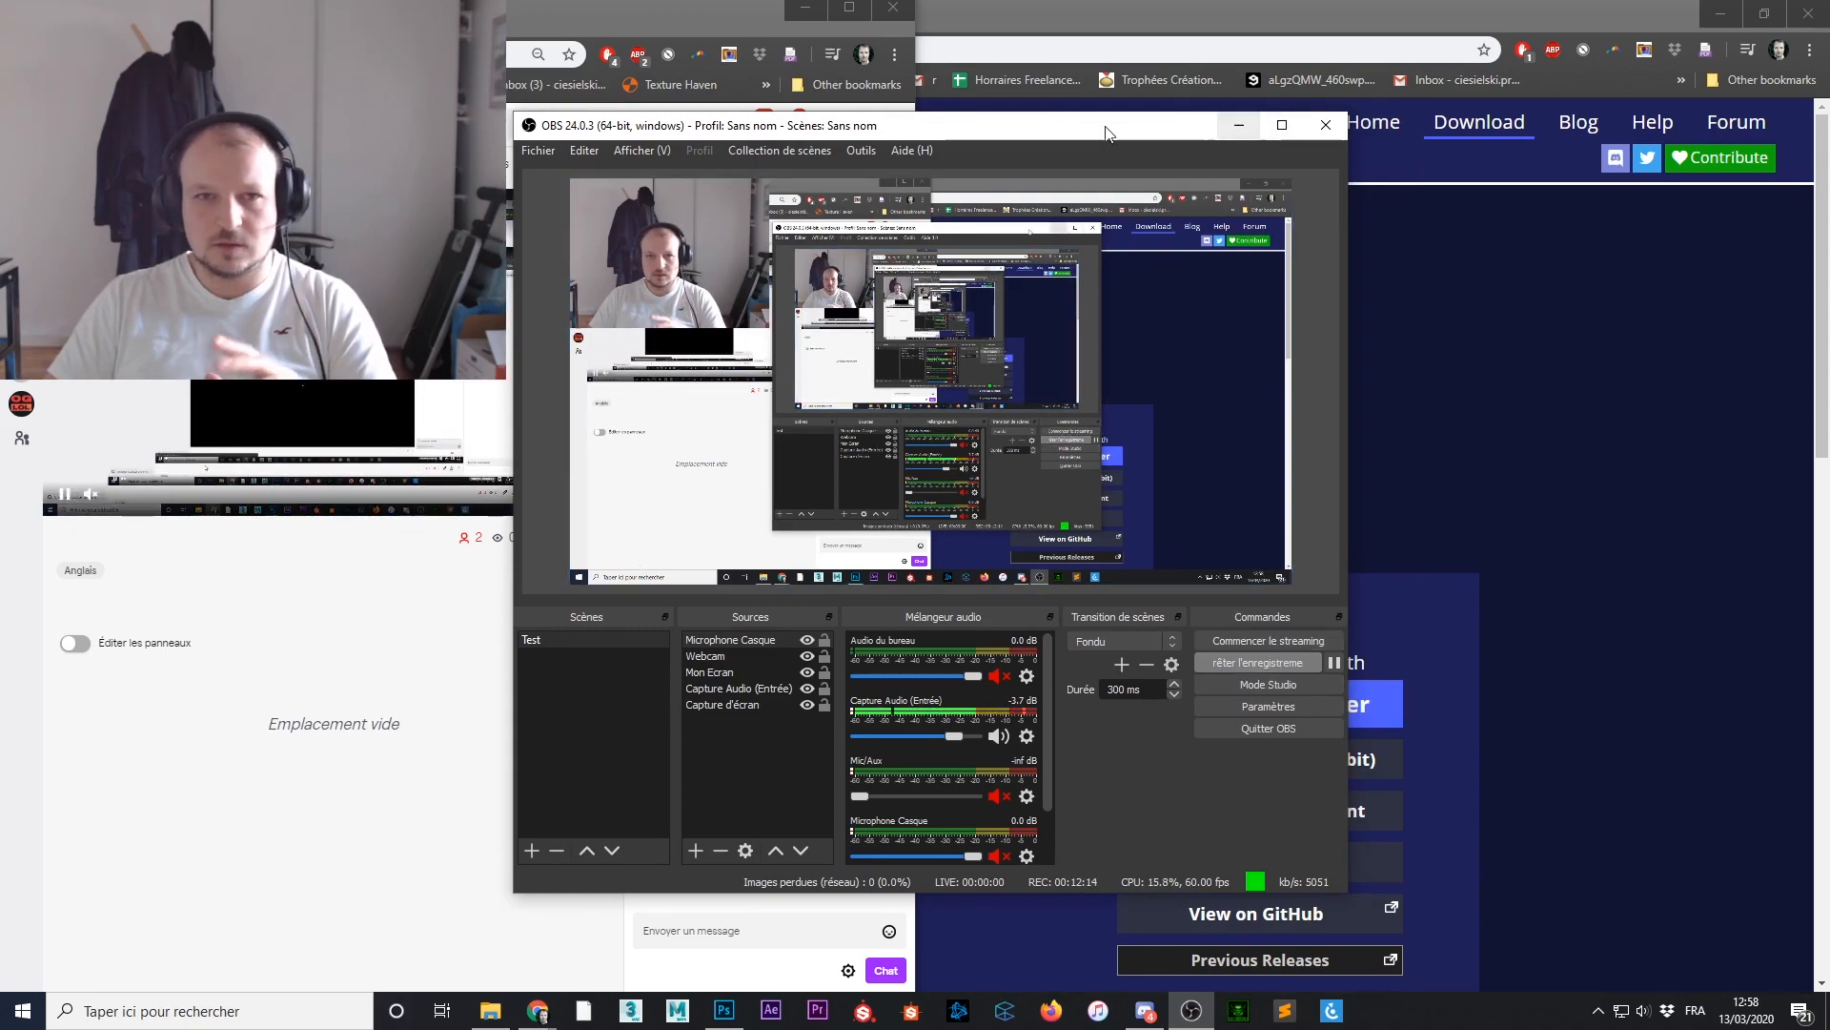
{"action": "left_click_drag", "start_coordinate": [1046, 128], "coordinate": [1144, 119]}
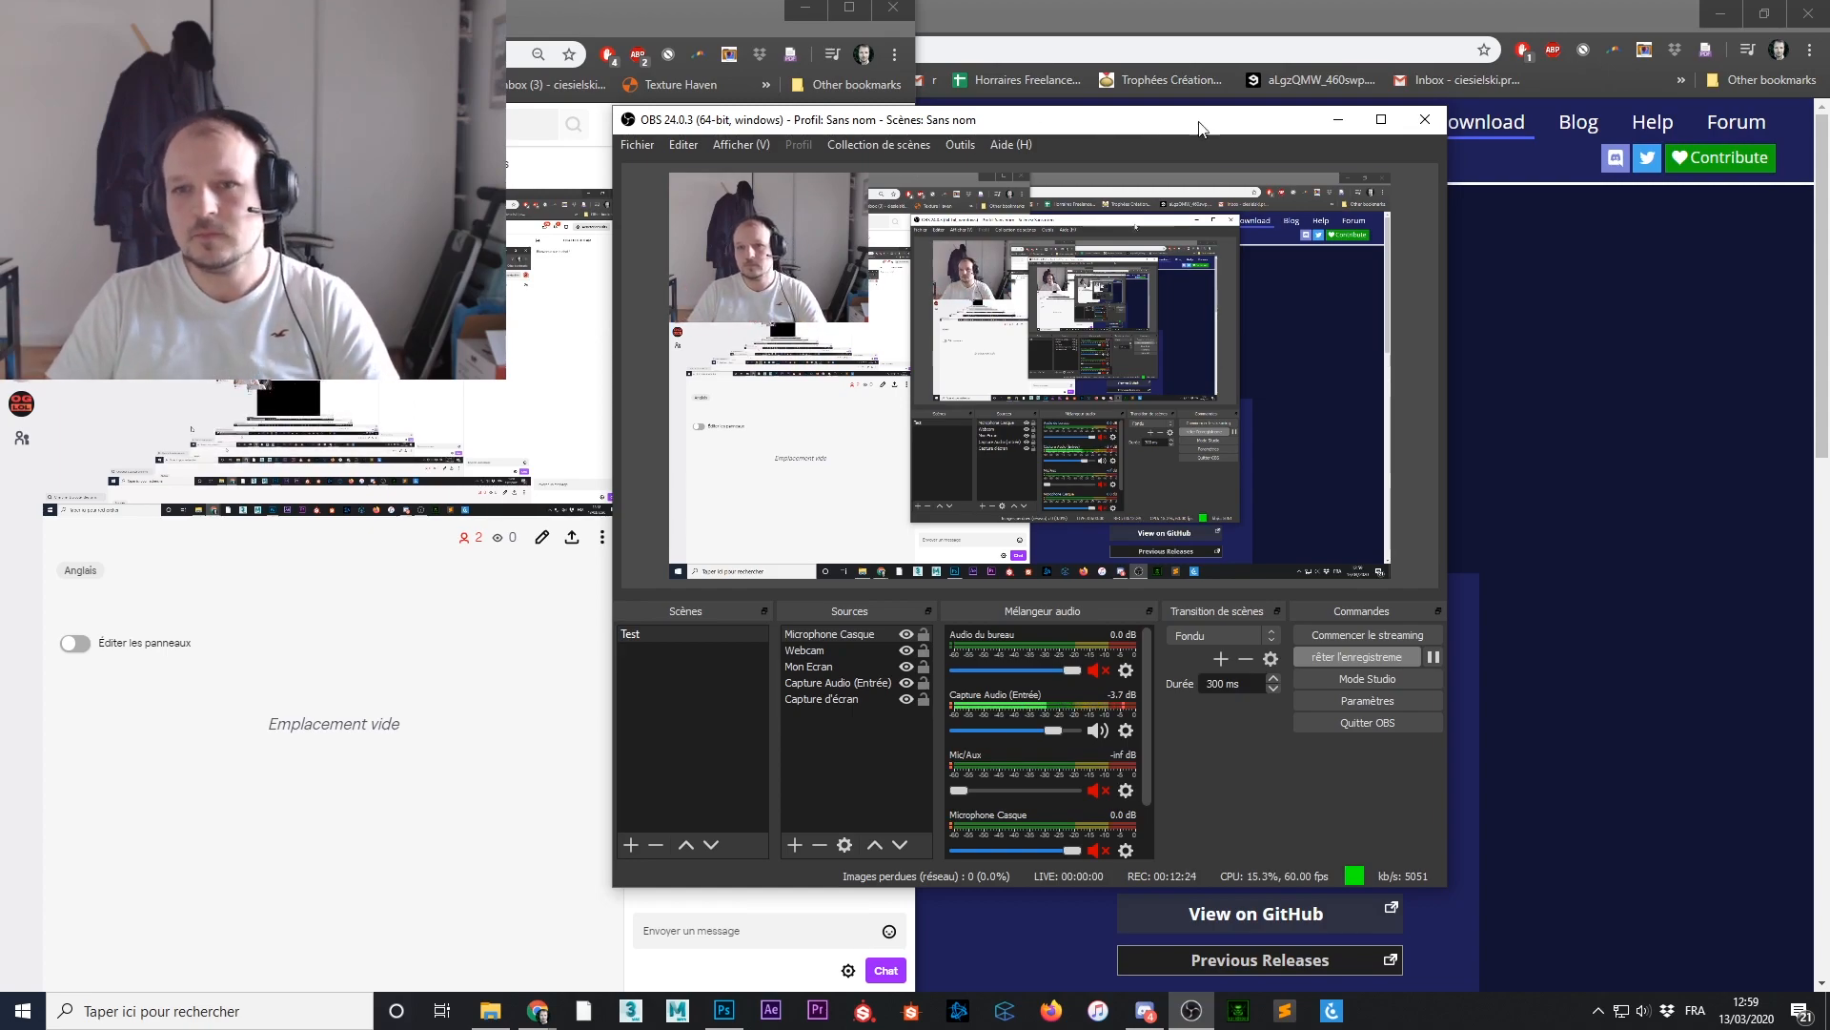
{"action": "left_click", "coordinate": [1332, 122]}
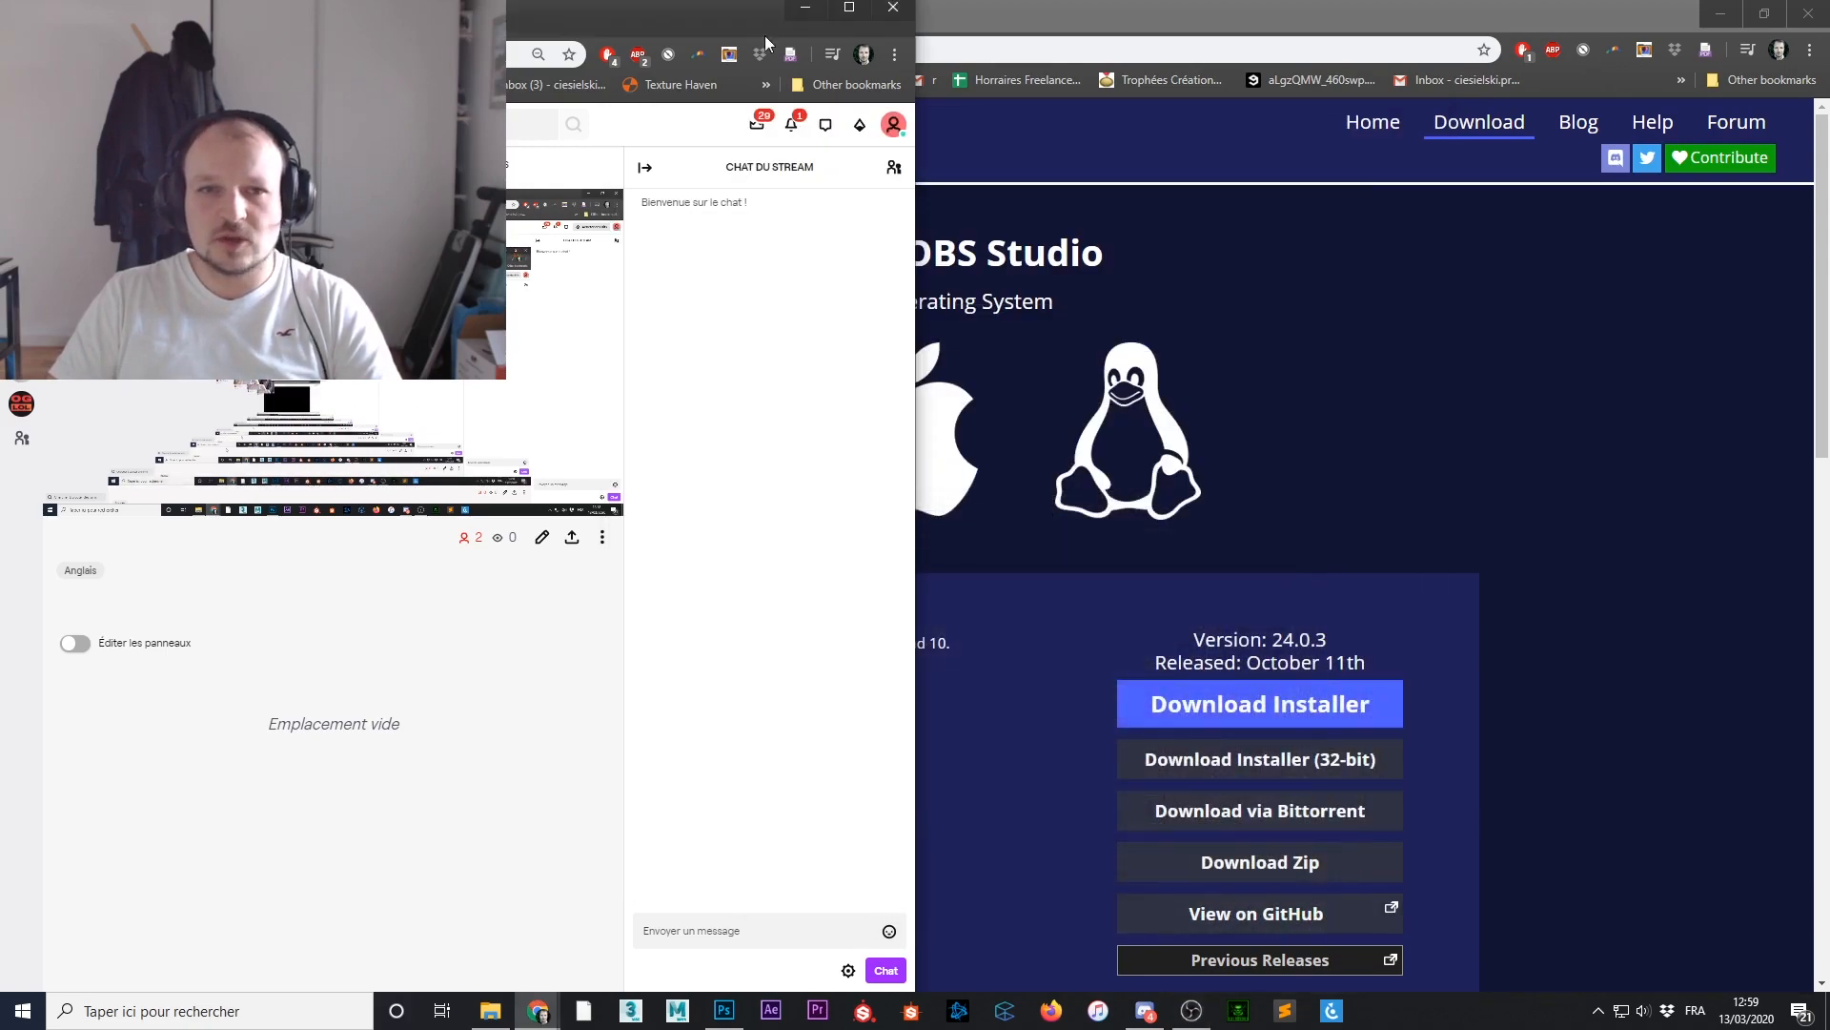
Pause the stream player on the maximized Twitch channel page and post "sdjf kdfjsdfjk" in the stream chat
{"action": "left_click", "coordinate": [850, 8]}
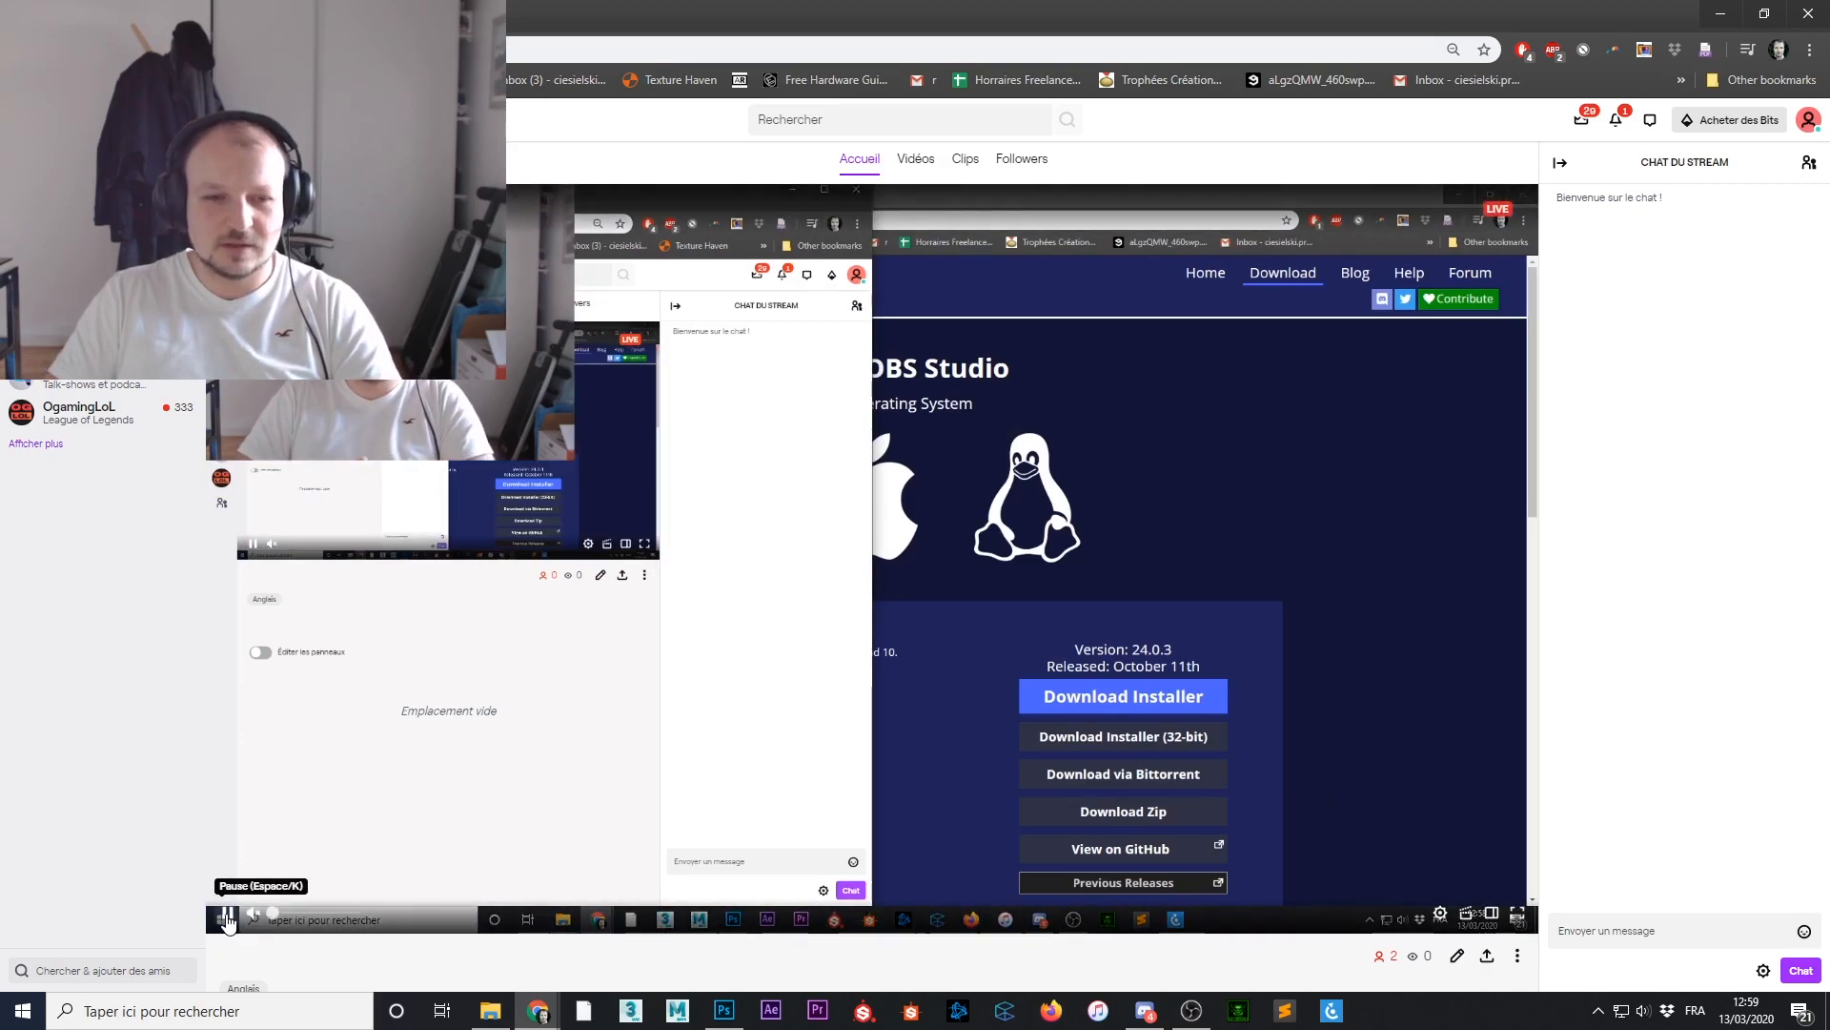
{"action": "left_click", "coordinate": [229, 917]}
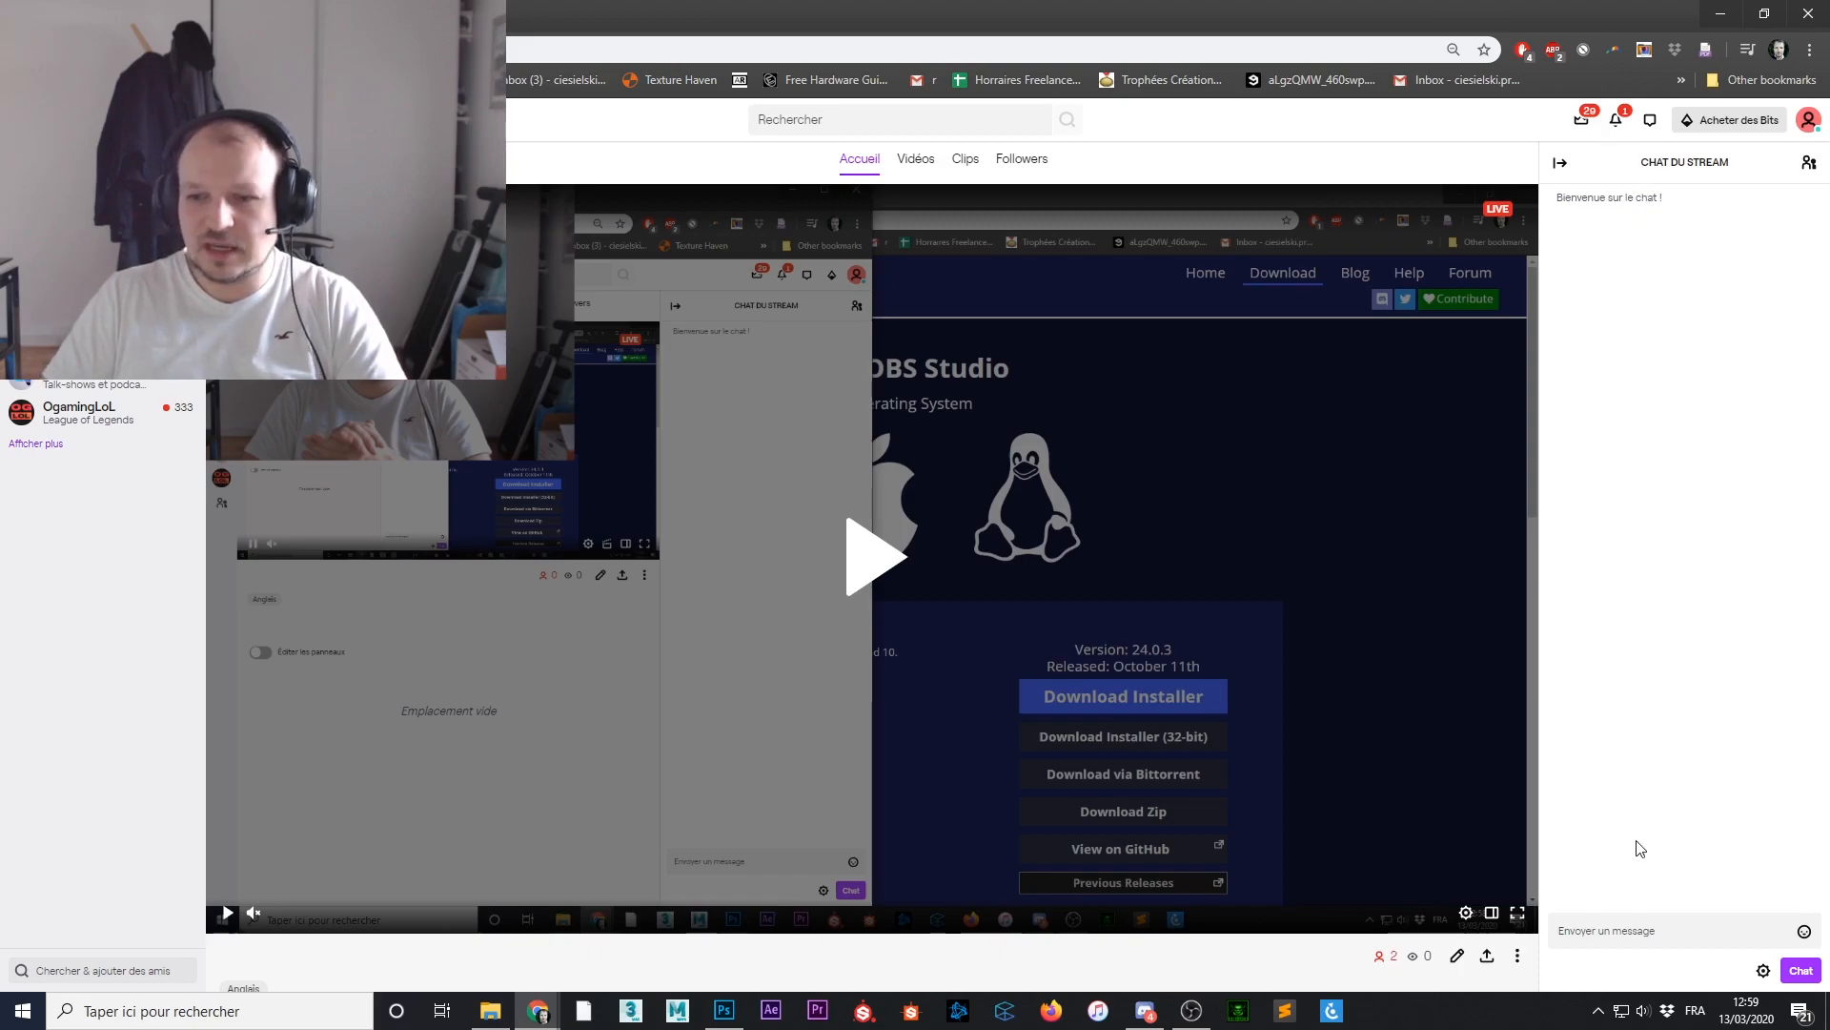
{"action": "left_click", "coordinate": [1608, 931]}
{"action": "type", "text": "sdjf kdfjsdfjk"}
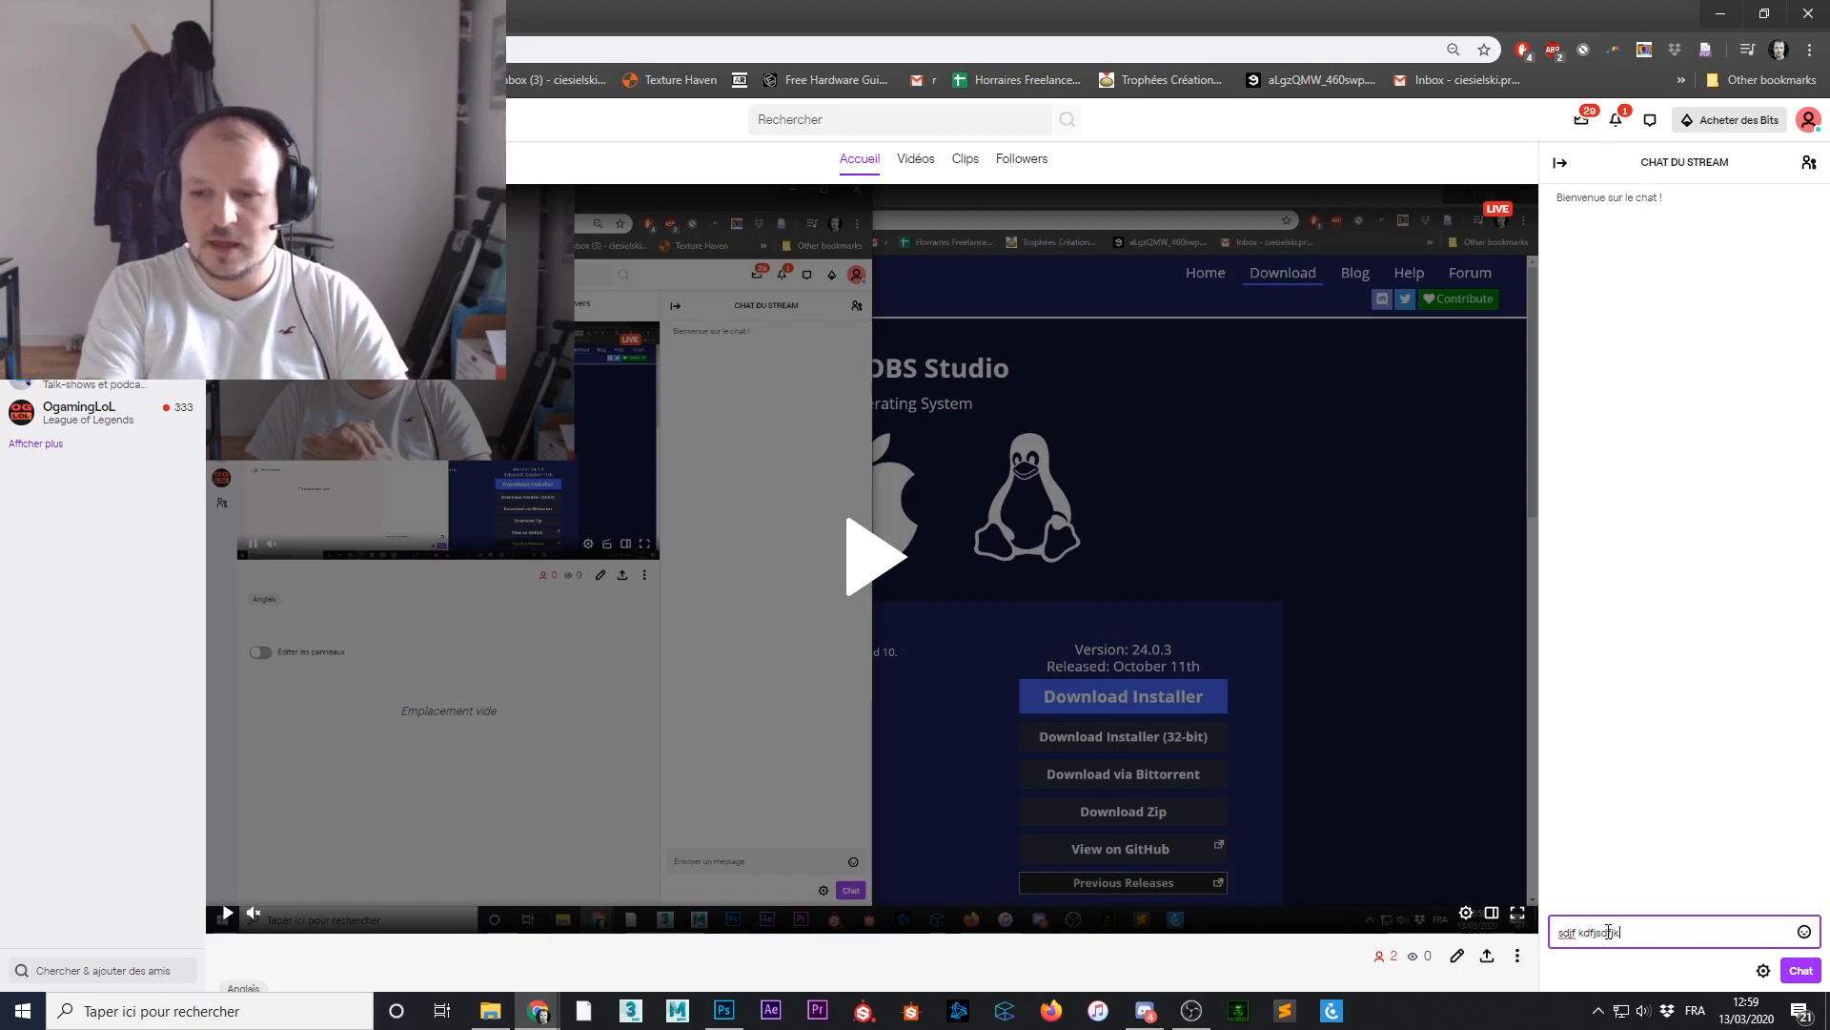
{"action": "key", "text": "Return"}
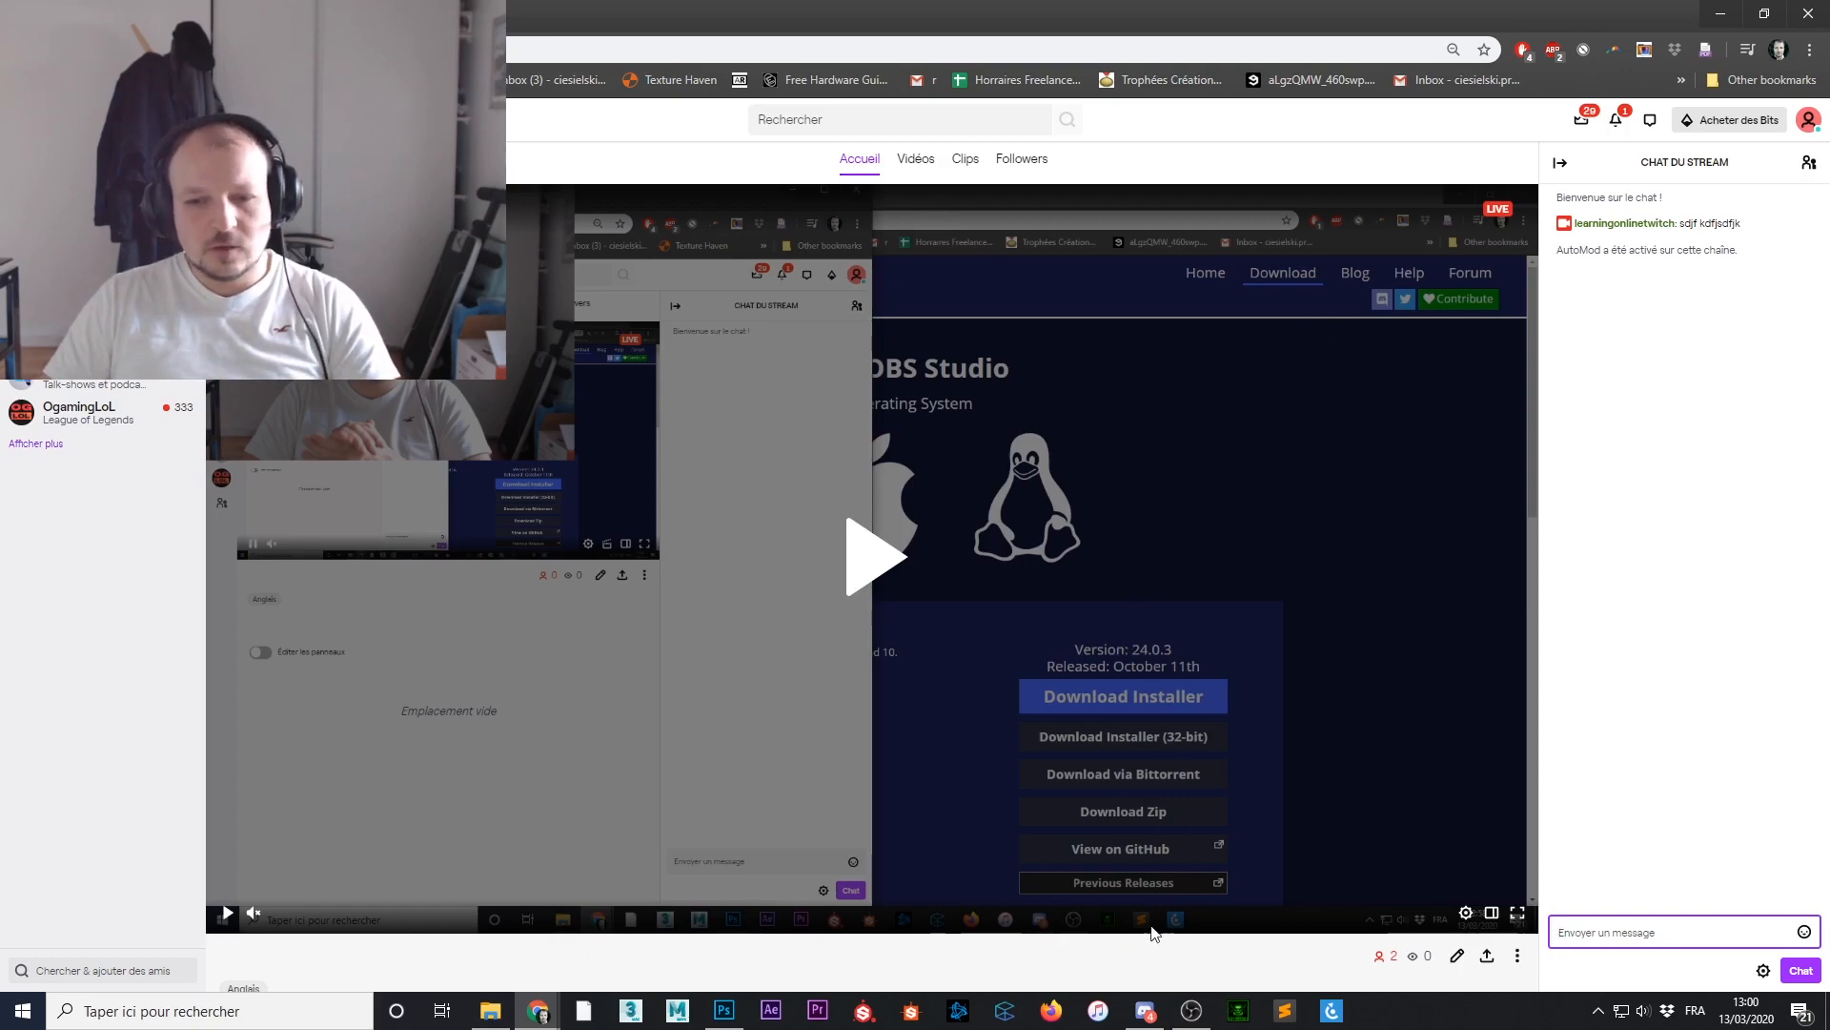
Switch to Discord and bring it from the other monitor onto this screen as a non-maximized window
{"action": "mouse_move", "coordinate": [1133, 1018]}
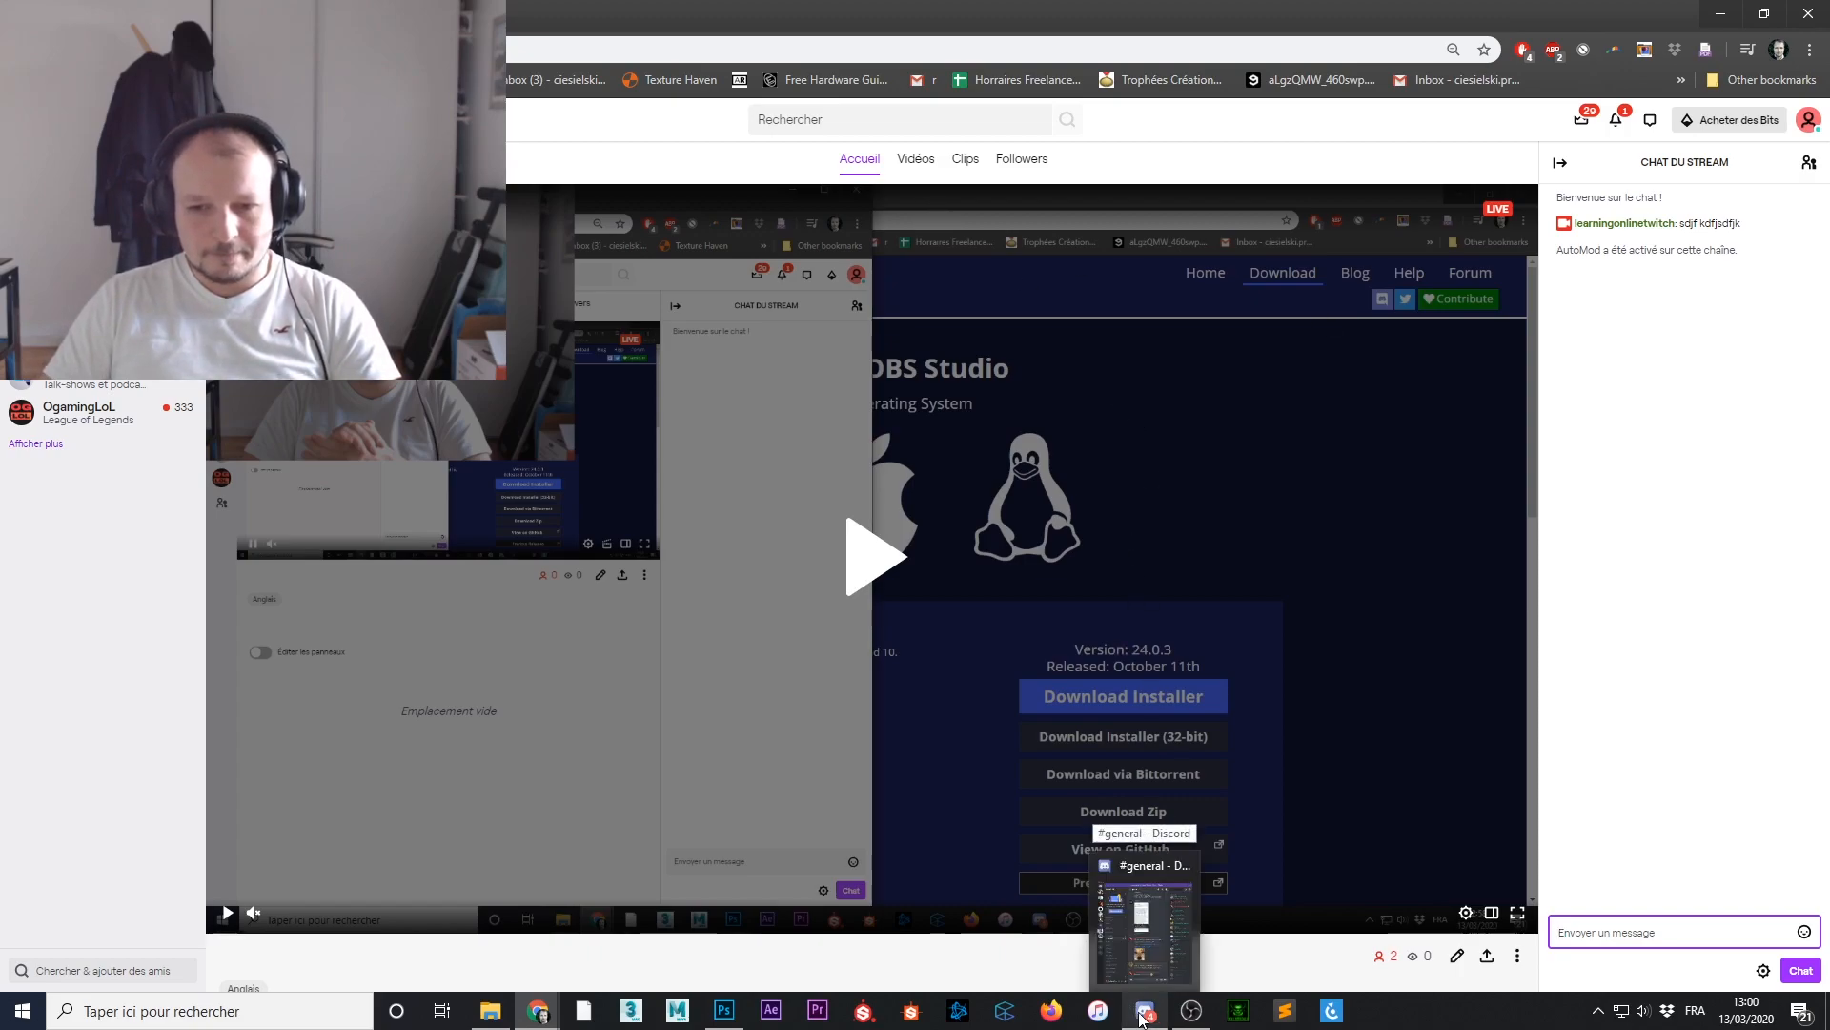
{"action": "left_click", "coordinate": [1134, 1018]}
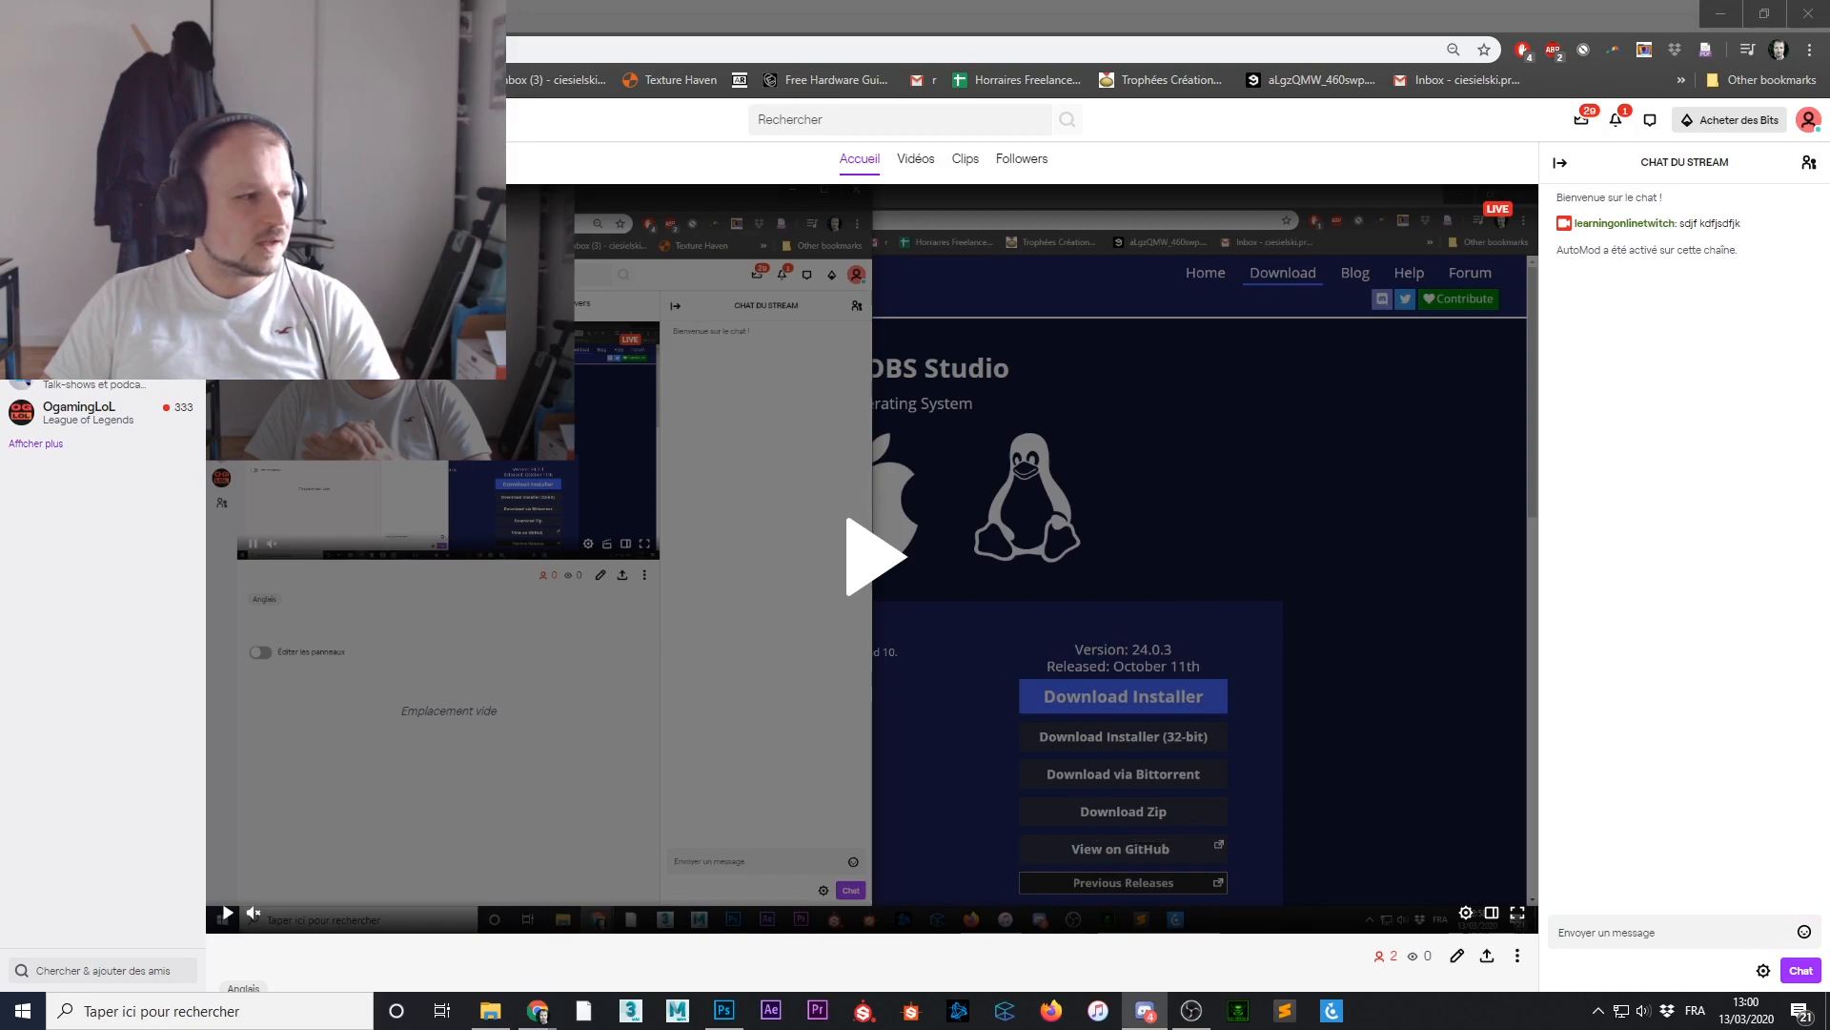
{"action": "left_click_drag", "start_coordinate": [0, 267], "coordinate": [826, 255]}
{"action": "double_click", "coordinate": [826, 254]}
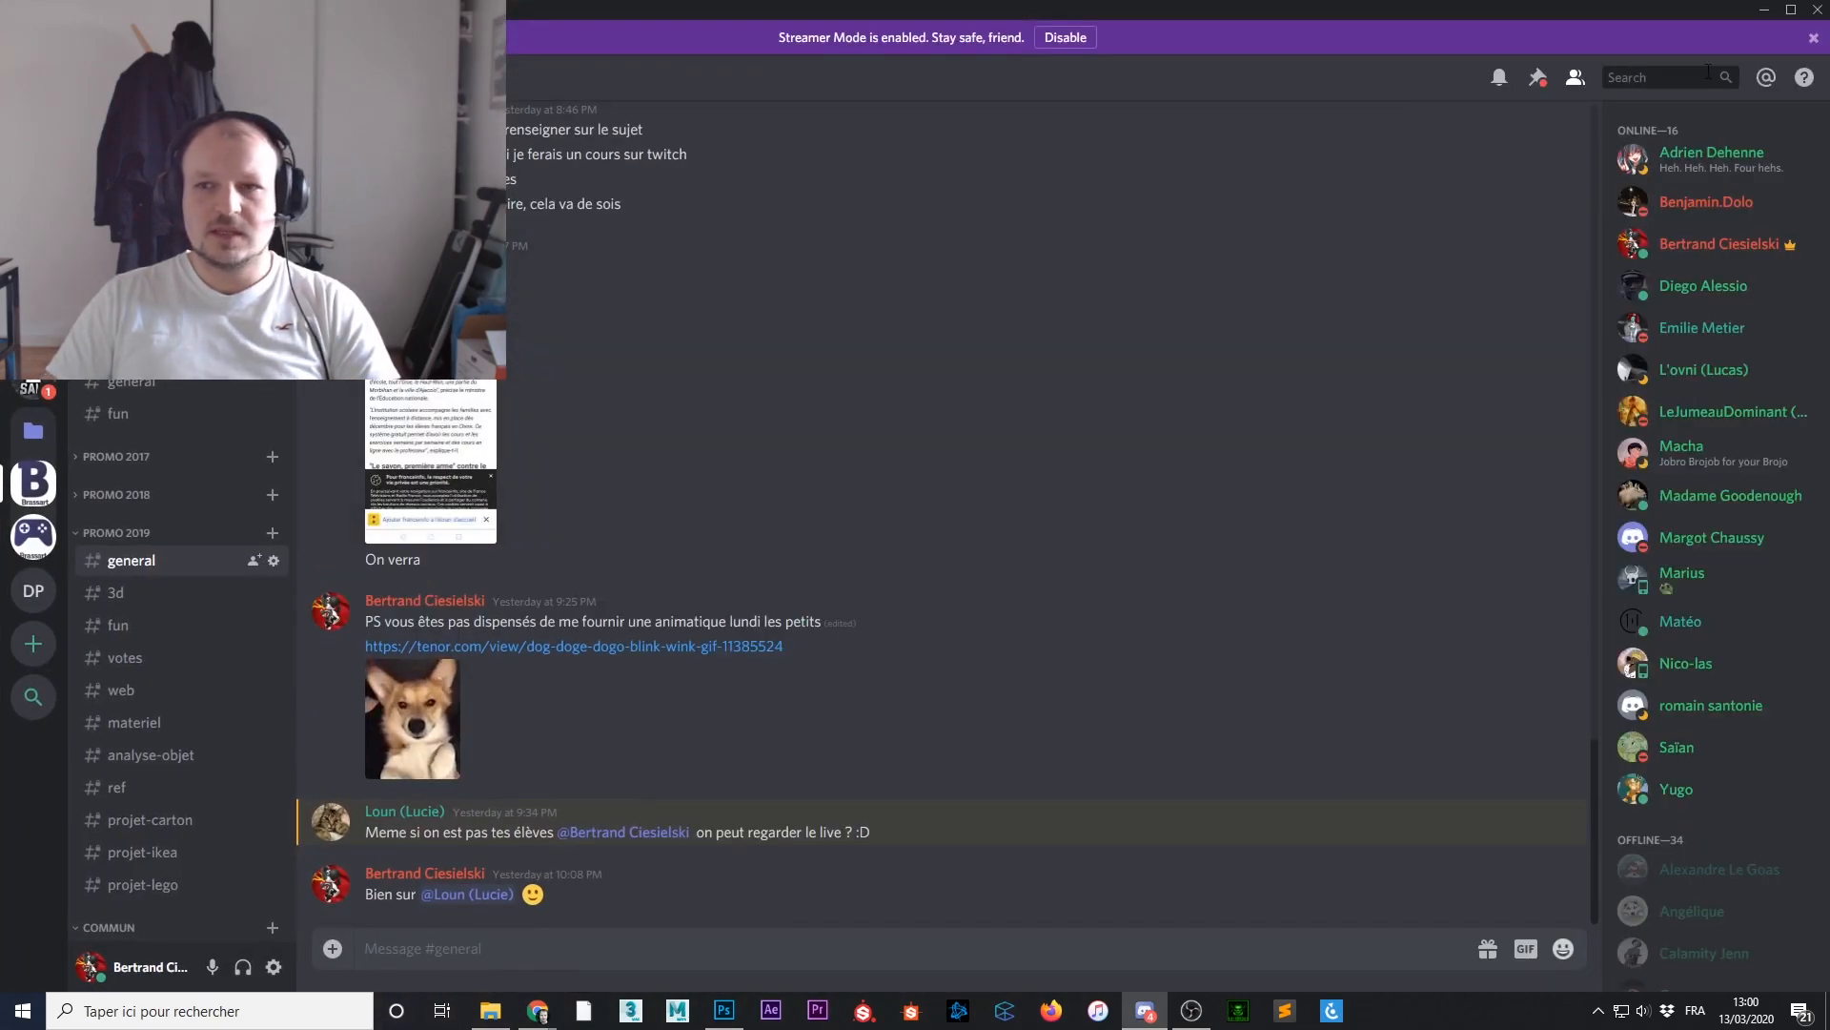
{"action": "left_click", "coordinate": [1789, 11]}
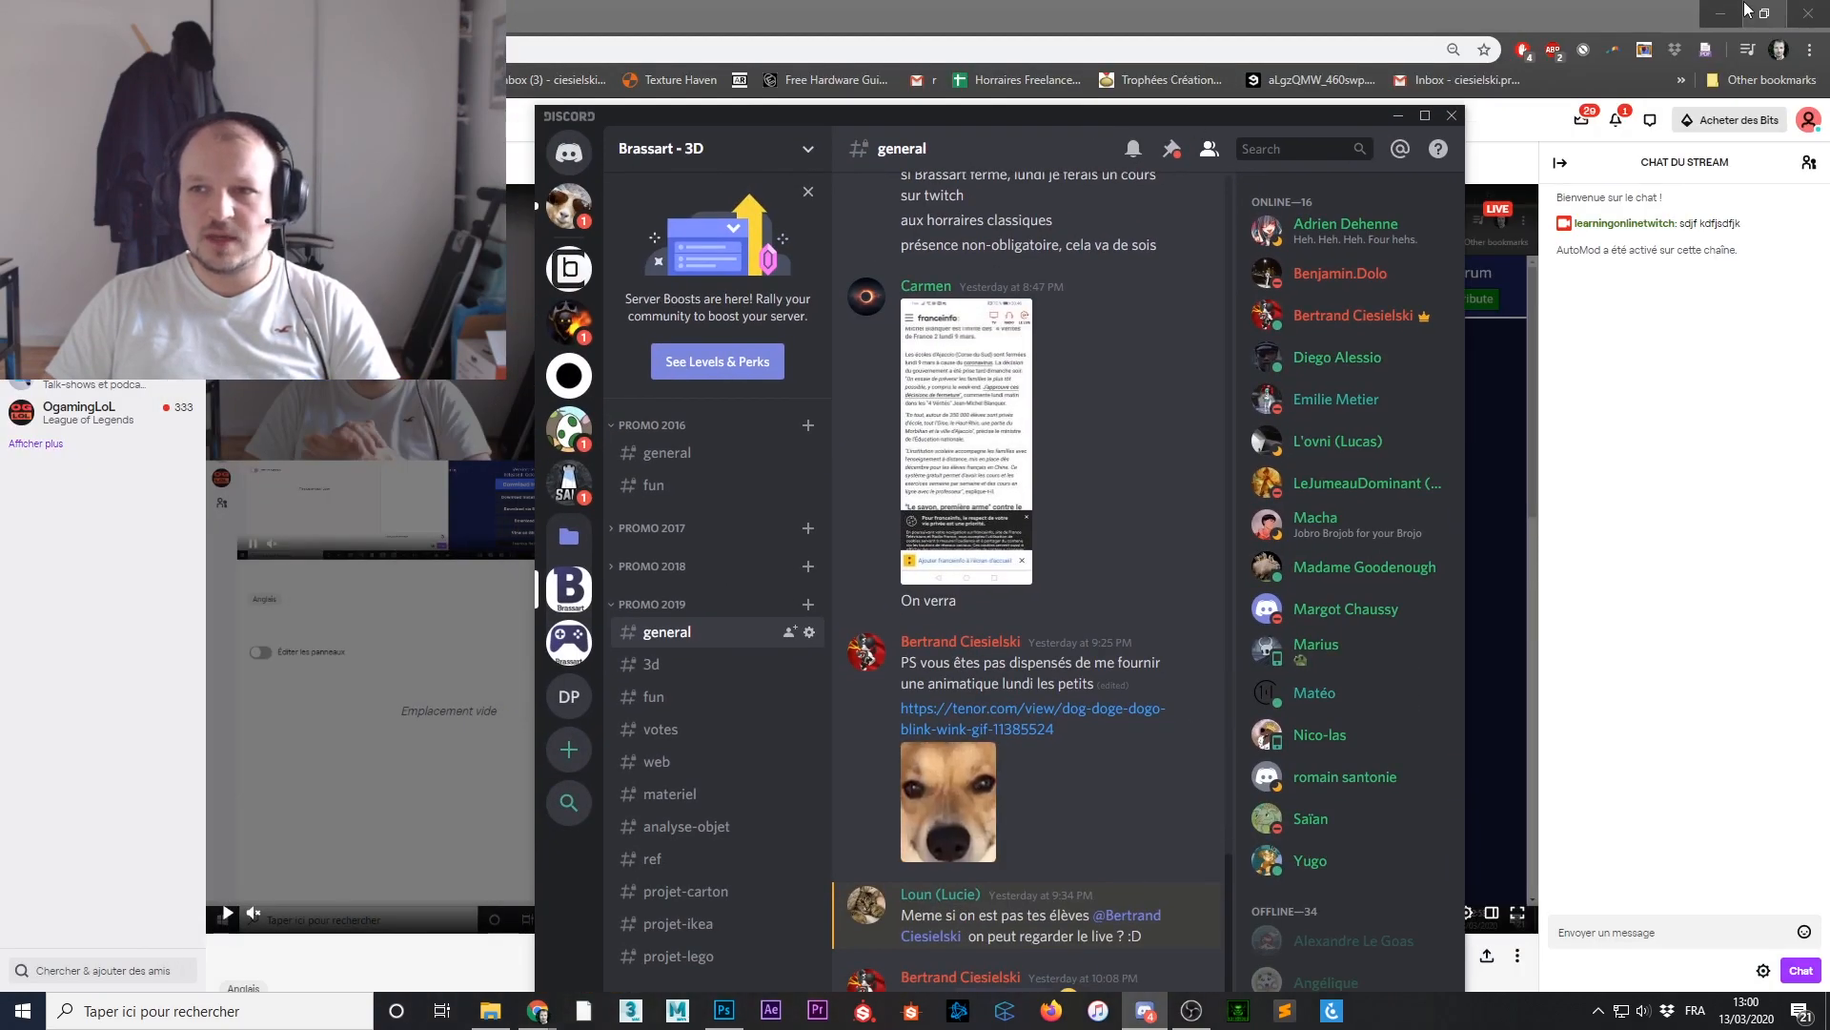
Minimize both Chrome windows and reposition the Discord window so that it fits entirely over the desktop
{"action": "left_click", "coordinate": [1724, 12]}
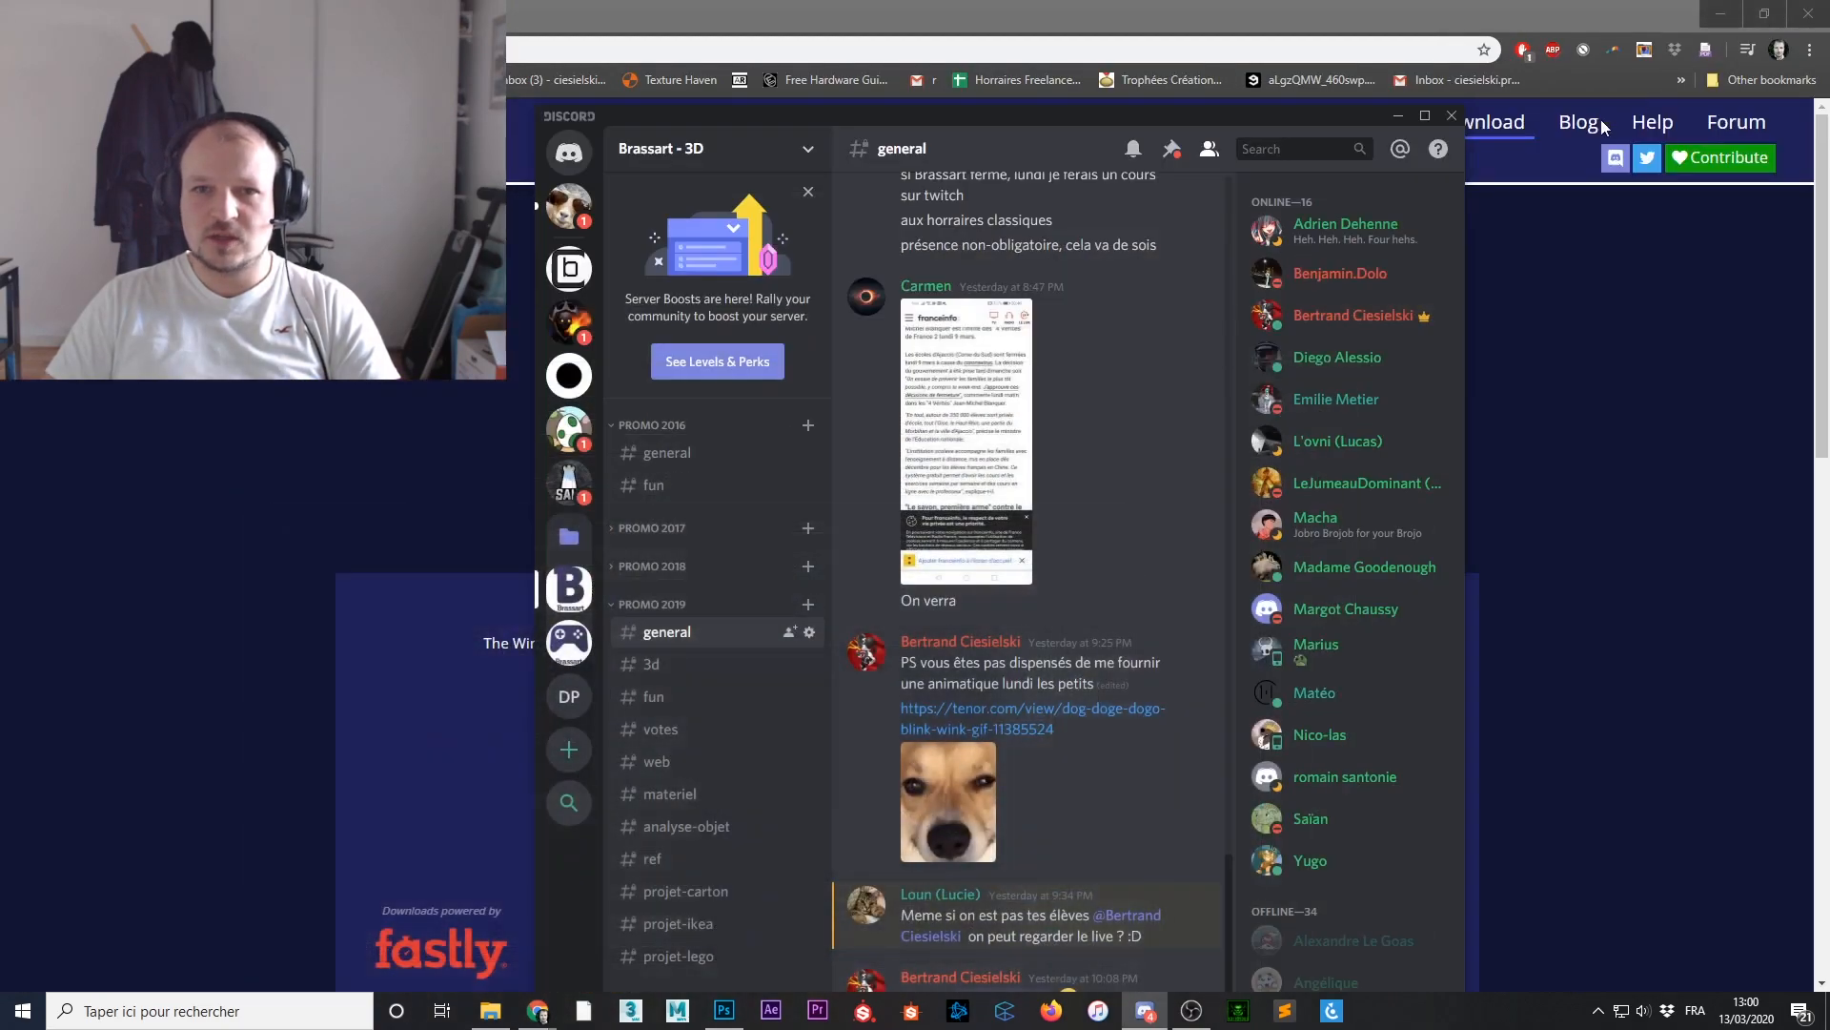
{"action": "left_click", "coordinate": [1713, 12]}
{"action": "left_click_drag", "start_coordinate": [1011, 125], "coordinate": [957, 82]}
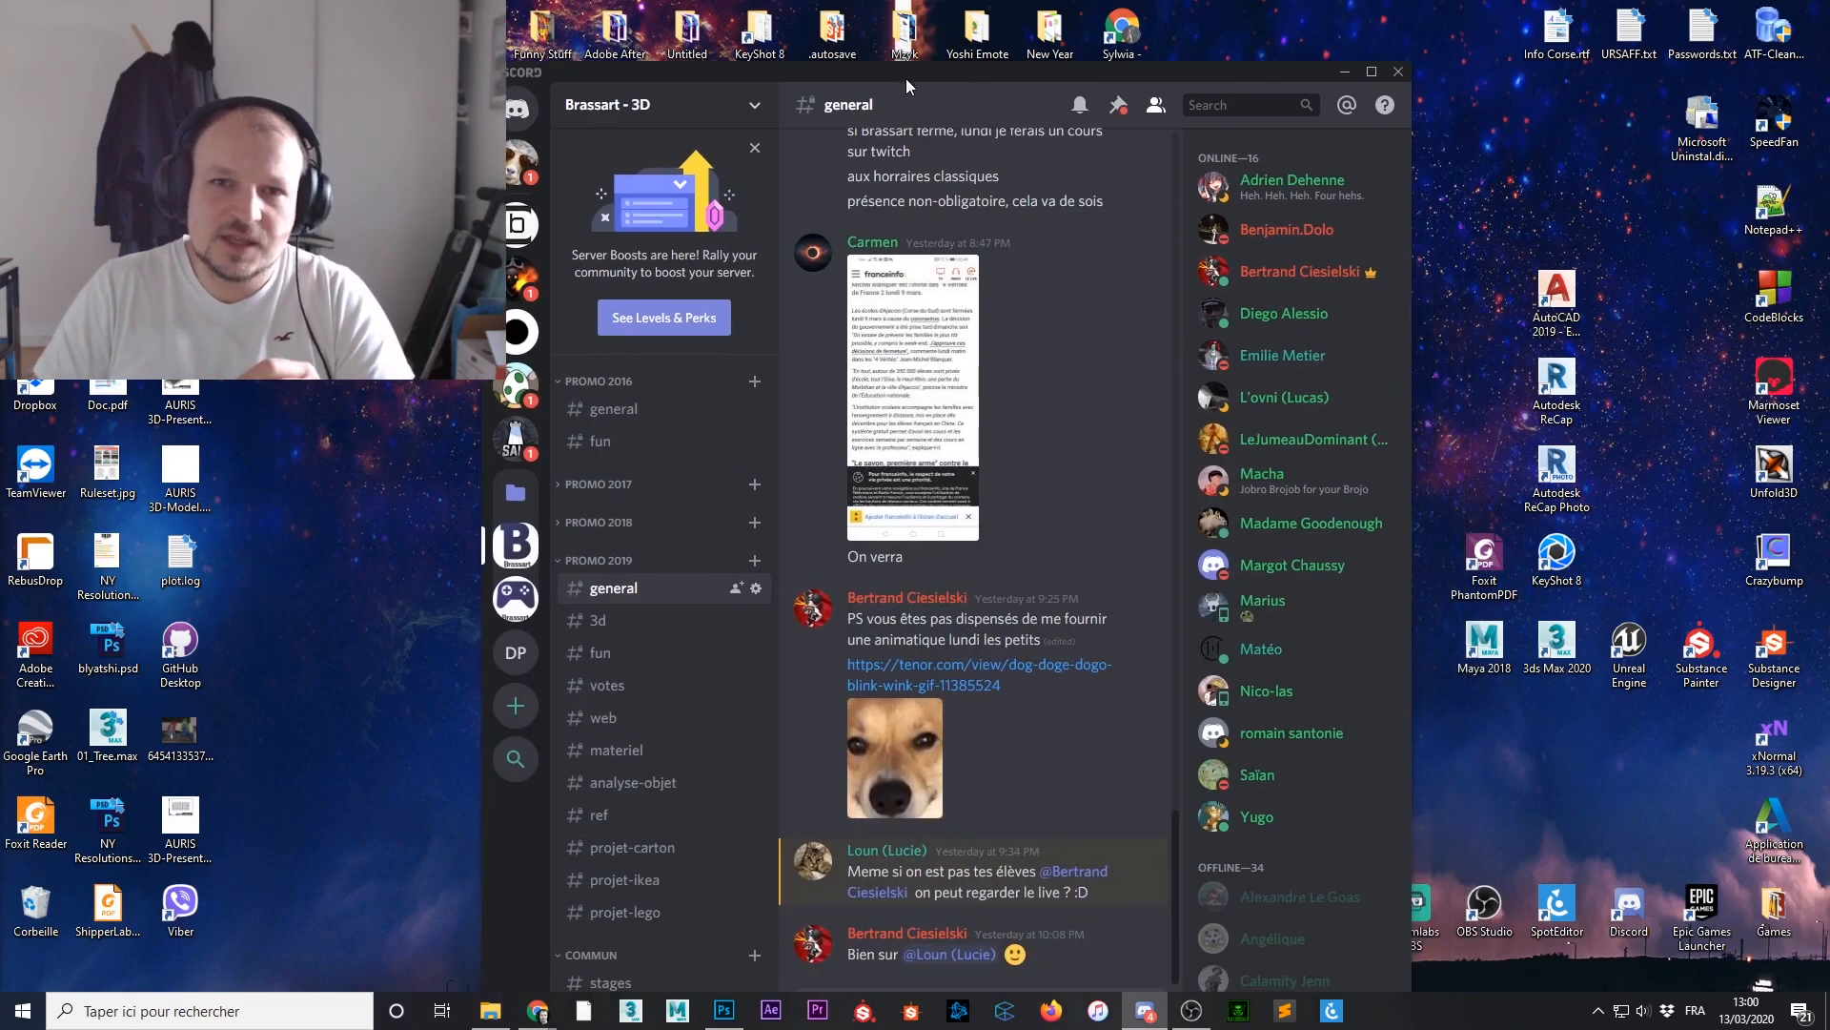
{"action": "left_click_drag", "start_coordinate": [919, 70], "coordinate": [884, 103]}
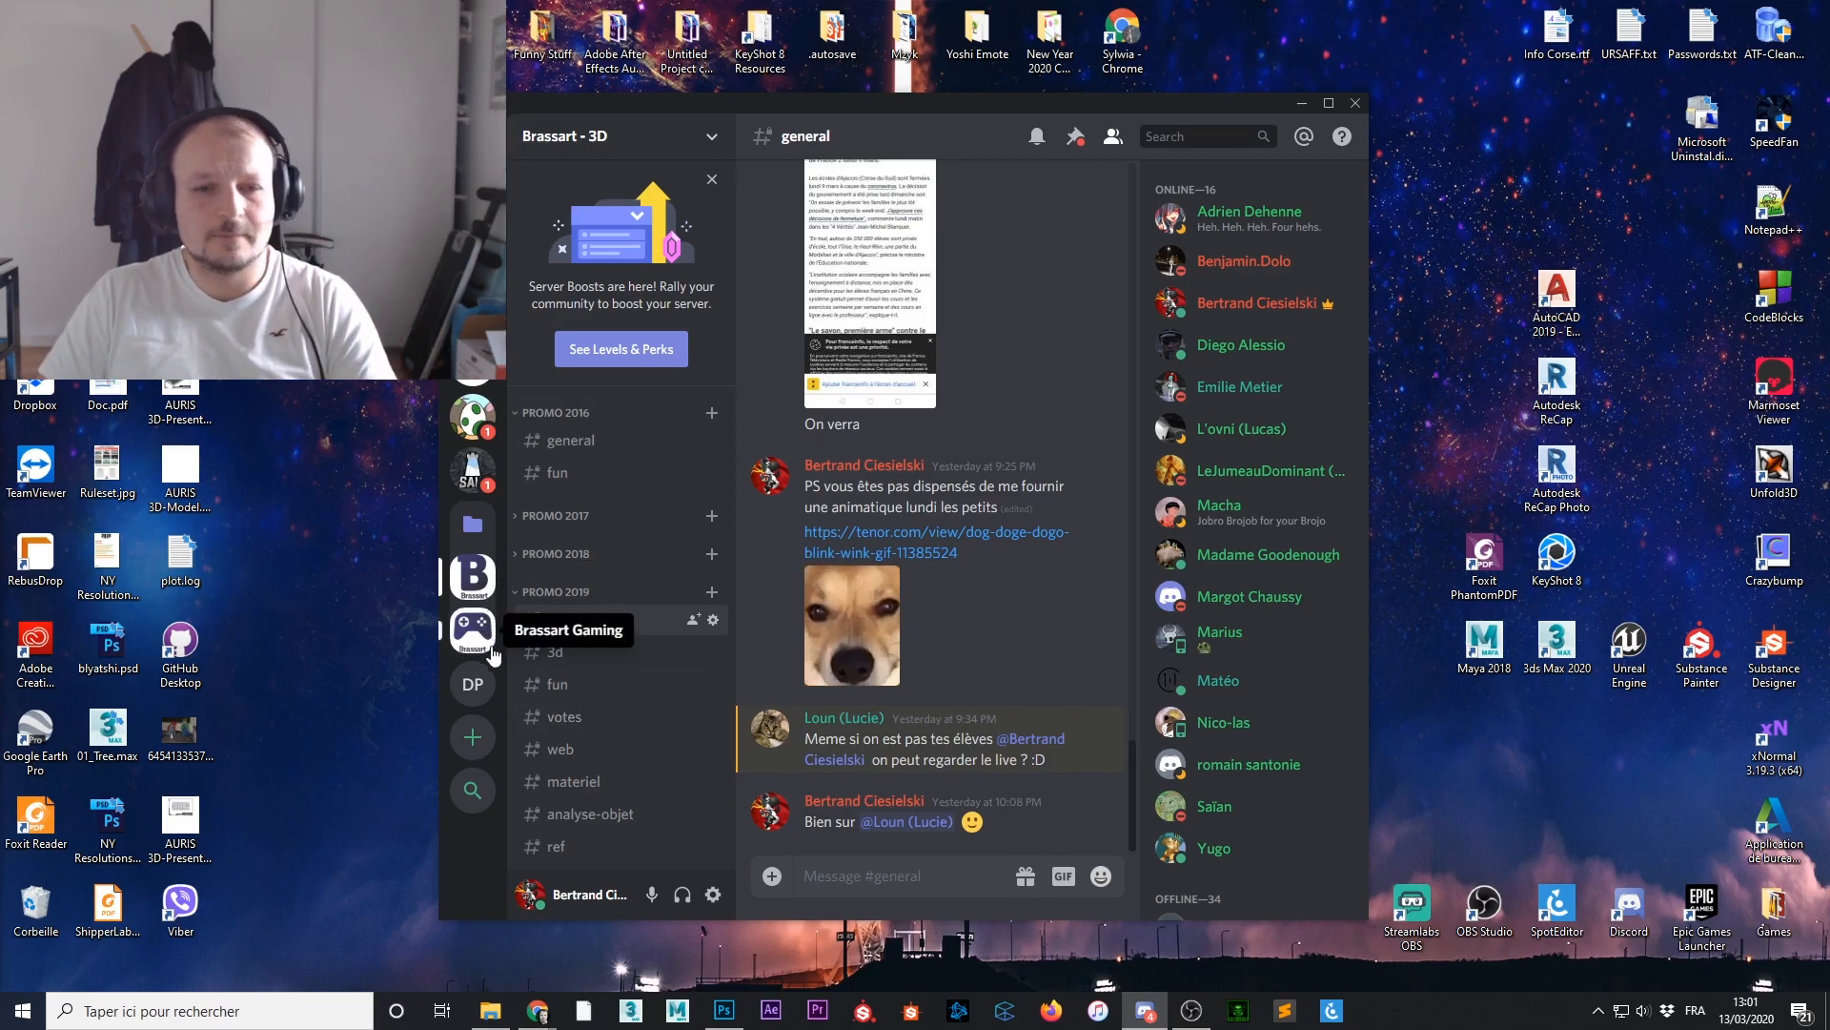
Collapse the PROMO 2019 and COMMUN channel categories of the Brassart - 3D server
{"action": "left_click", "coordinate": [519, 593]}
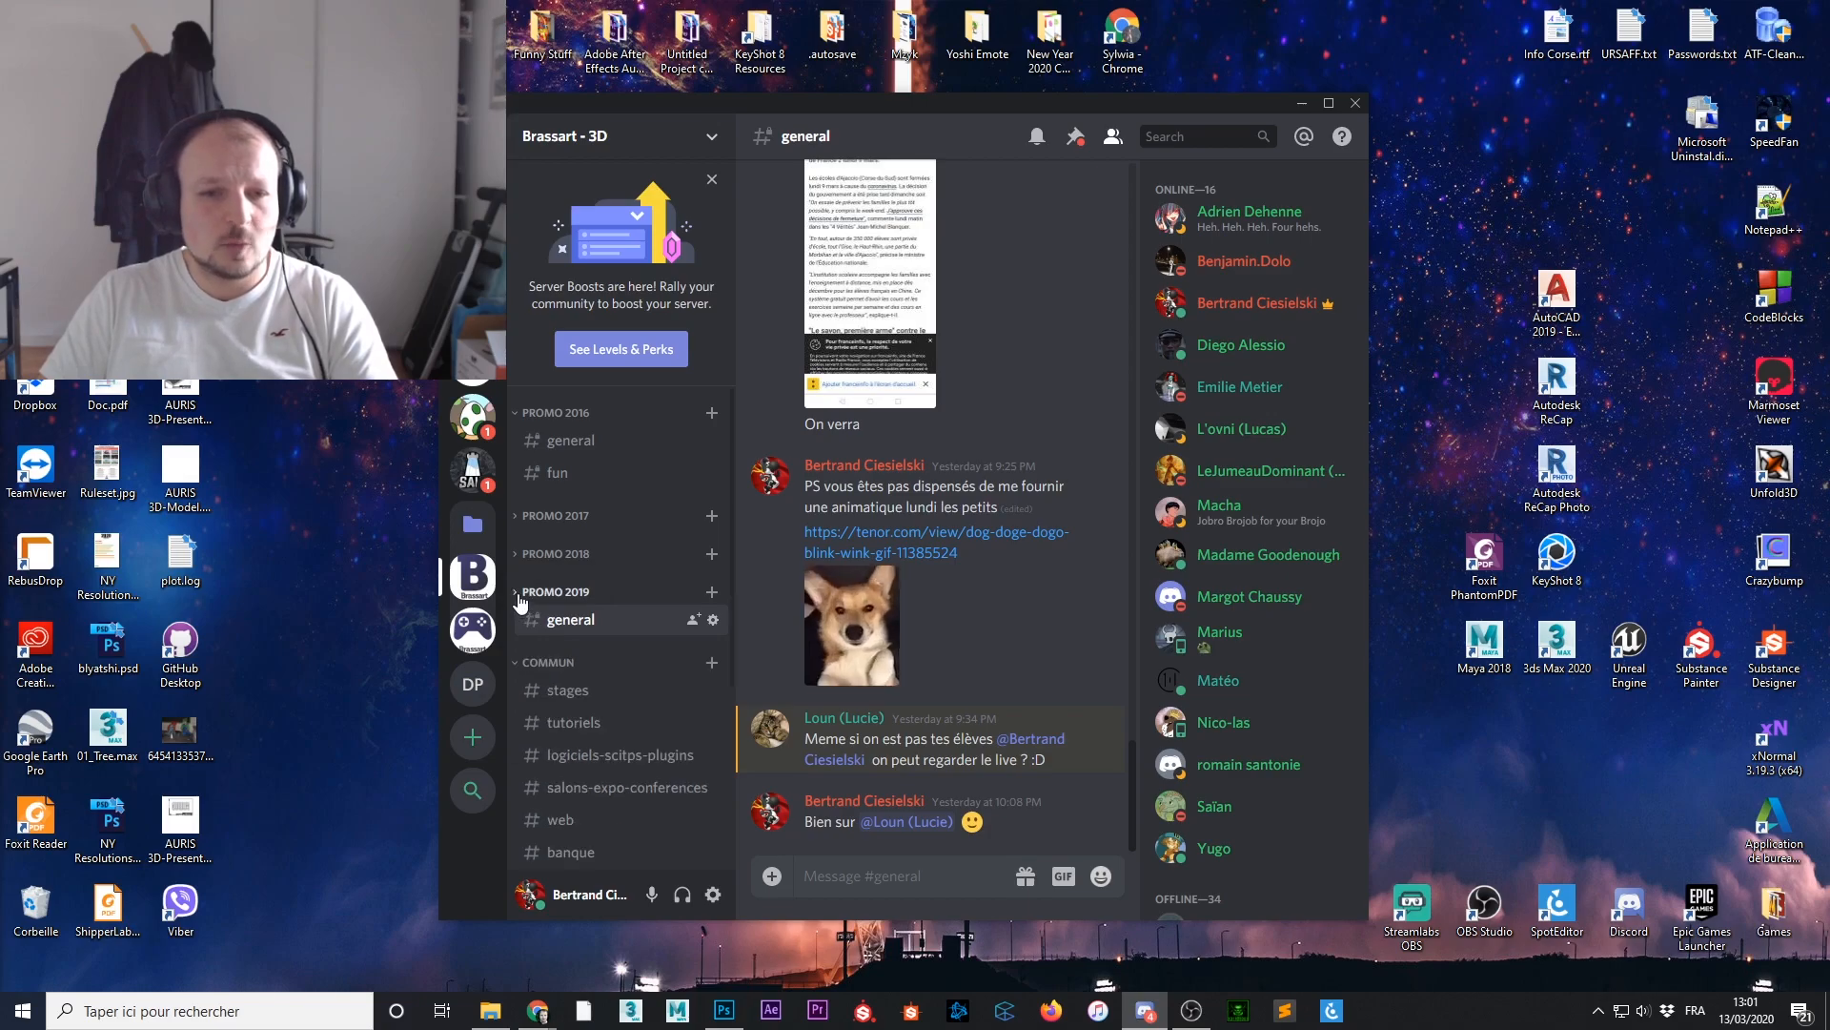
{"action": "left_click", "coordinate": [521, 666]}
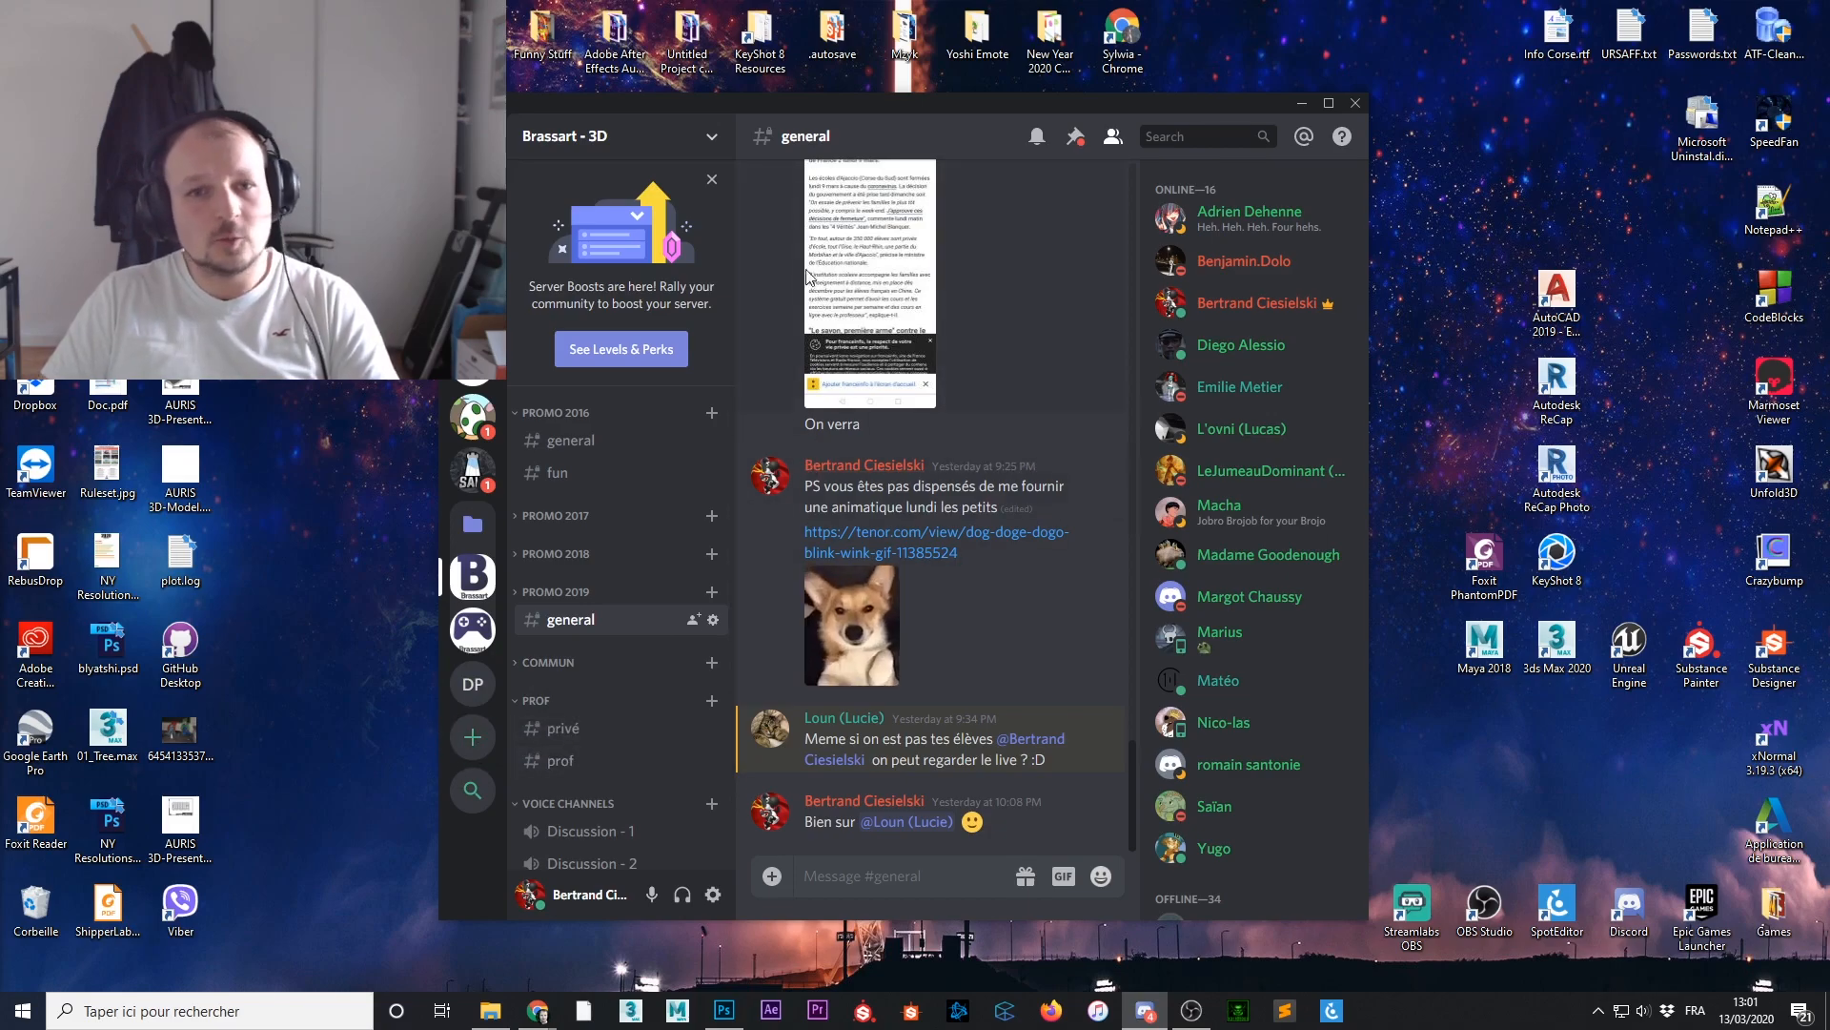
Create a new Discord server named "TeachingOnline"
{"action": "left_click", "coordinate": [475, 743]}
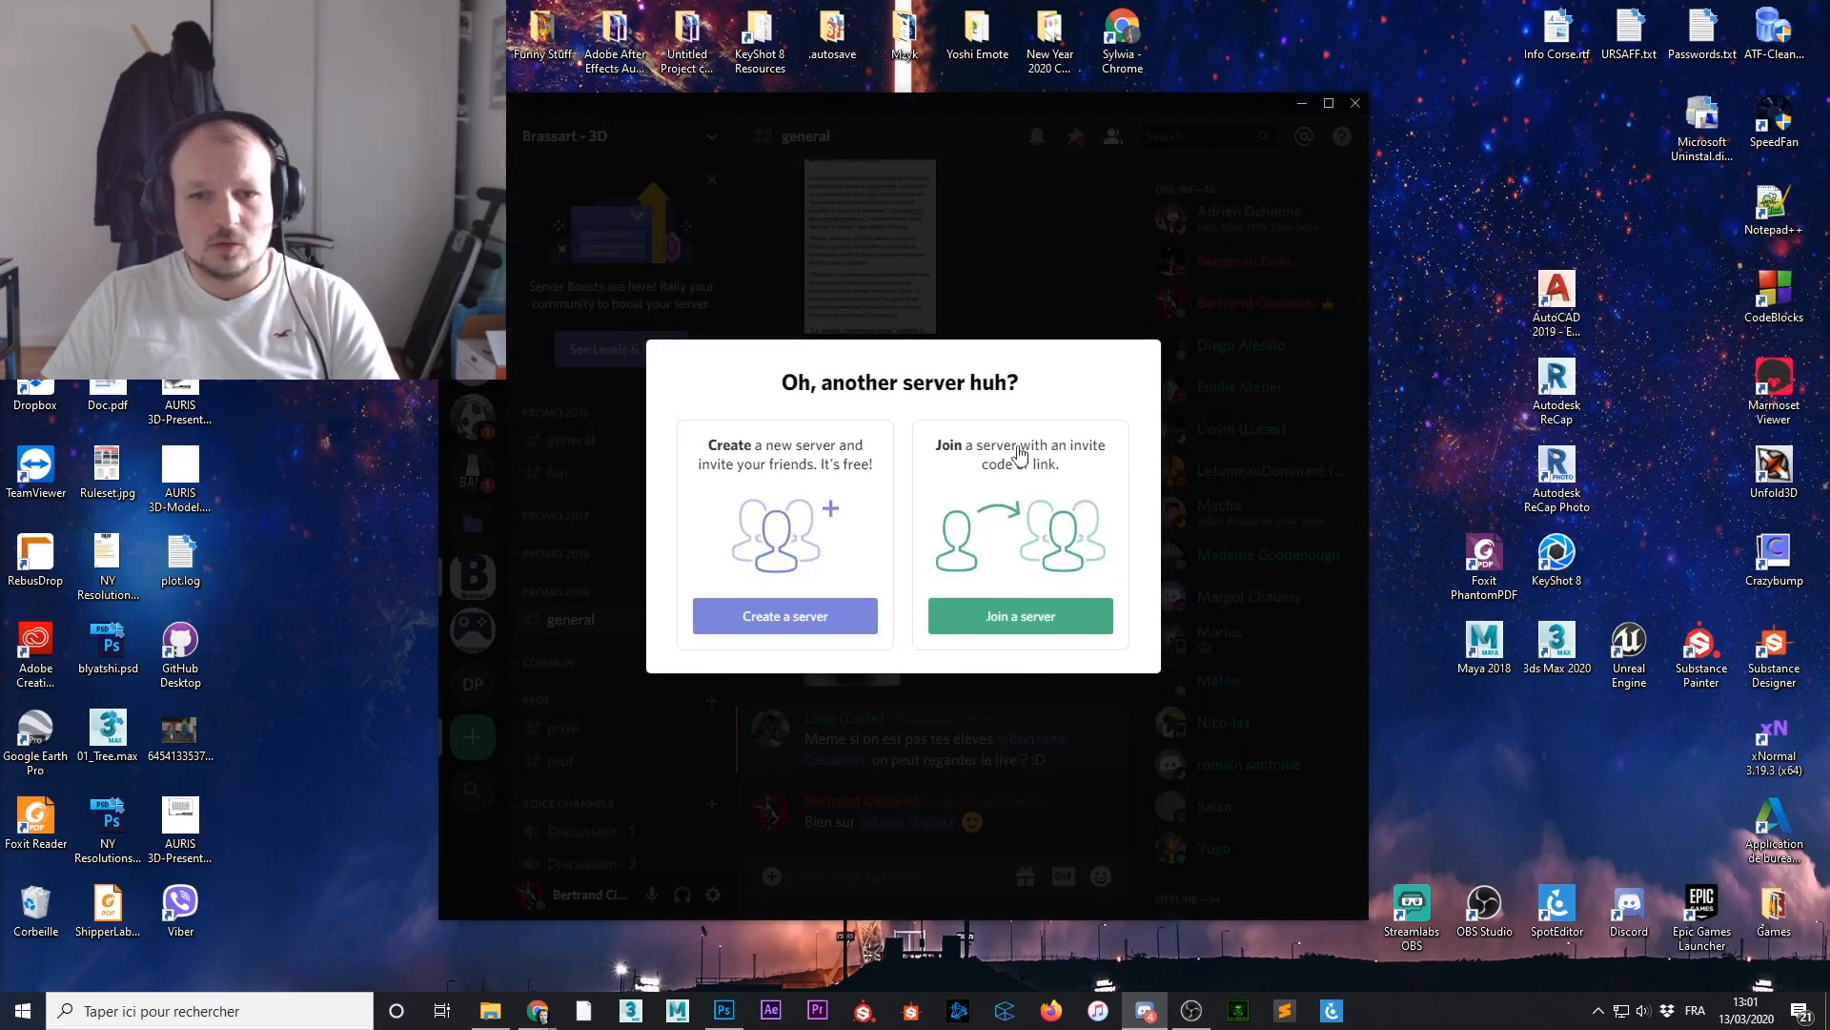
{"action": "left_click", "coordinate": [812, 624]}
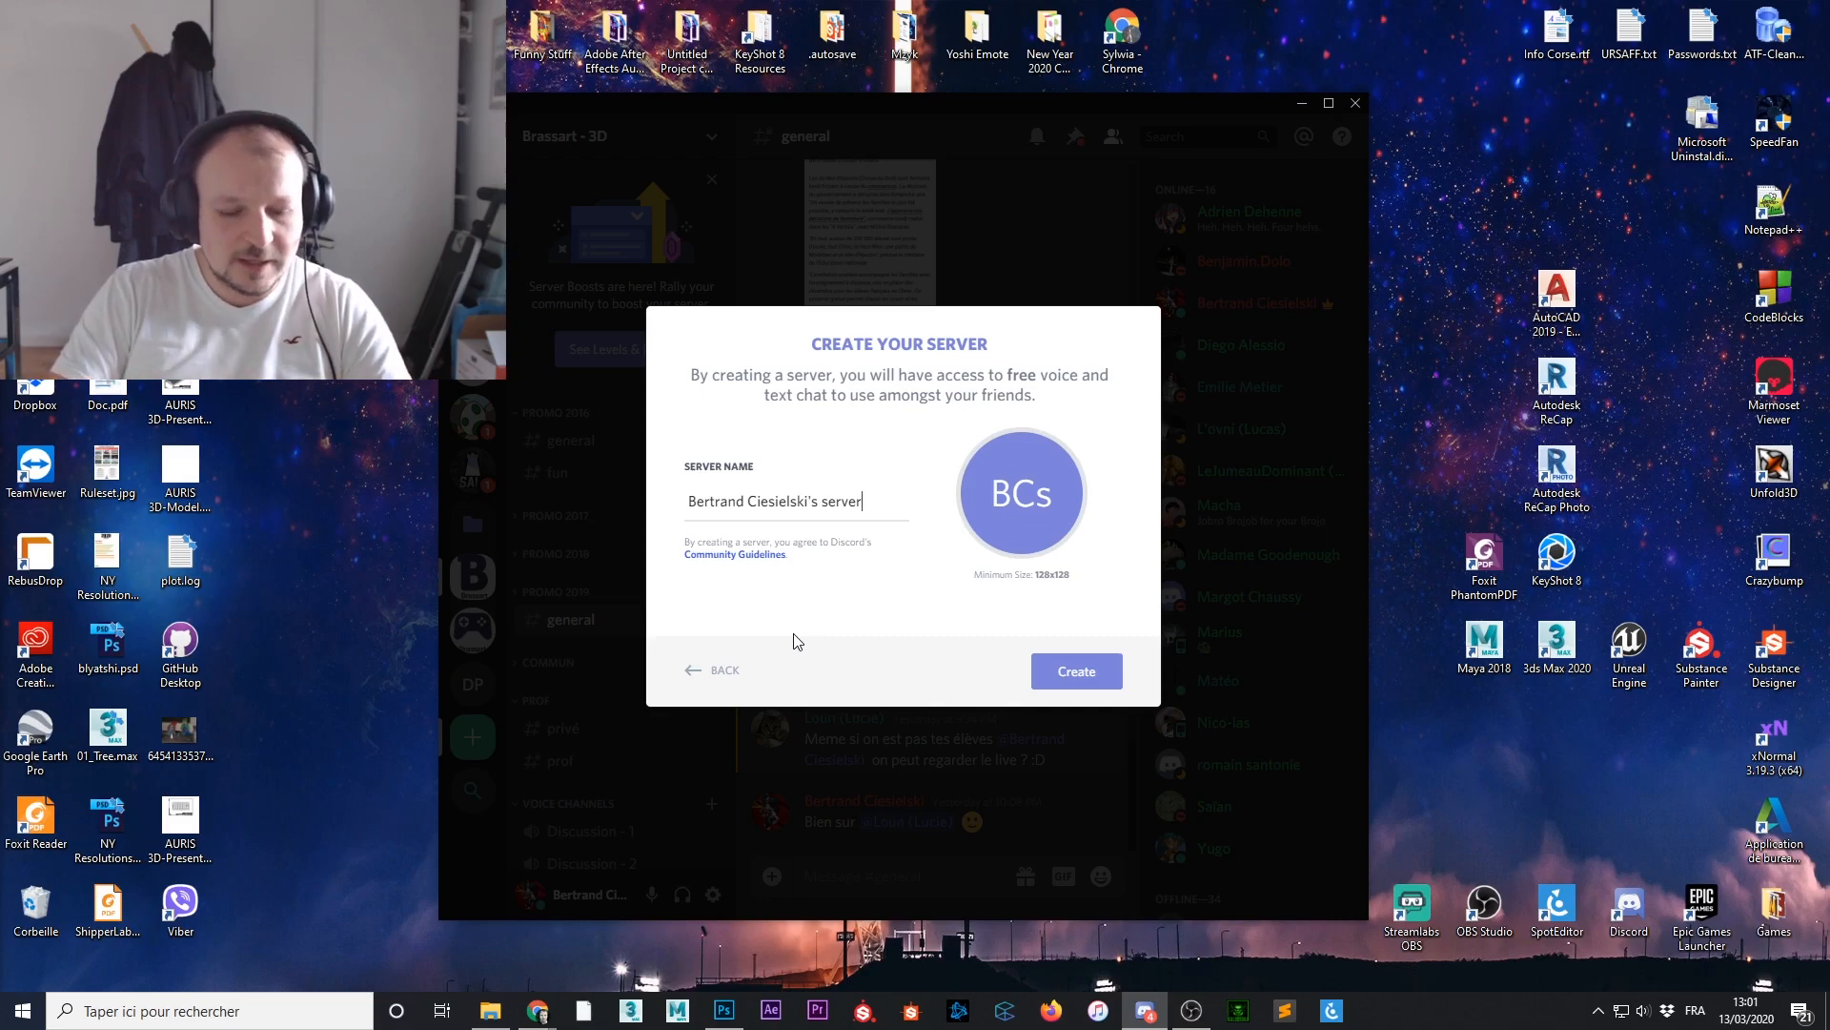
{"action": "key", "text": "ctrl+a"}
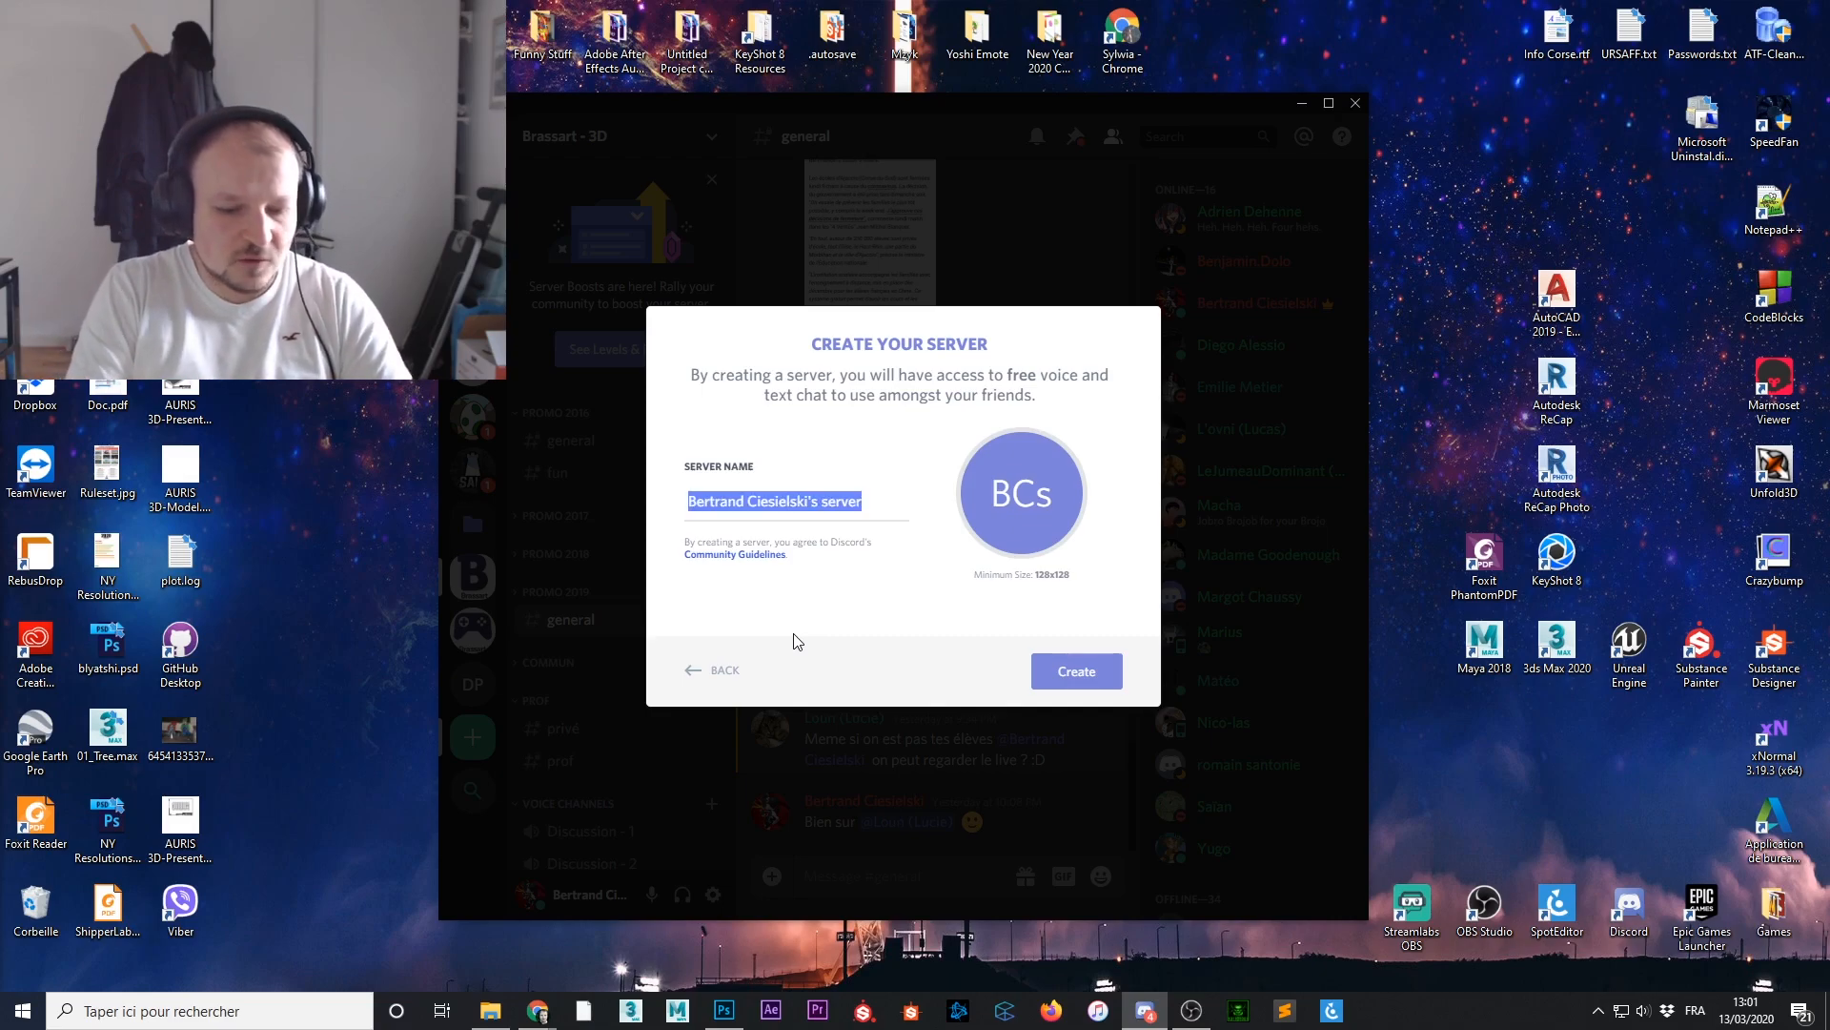
{"action": "type", "text": "Onlin"}
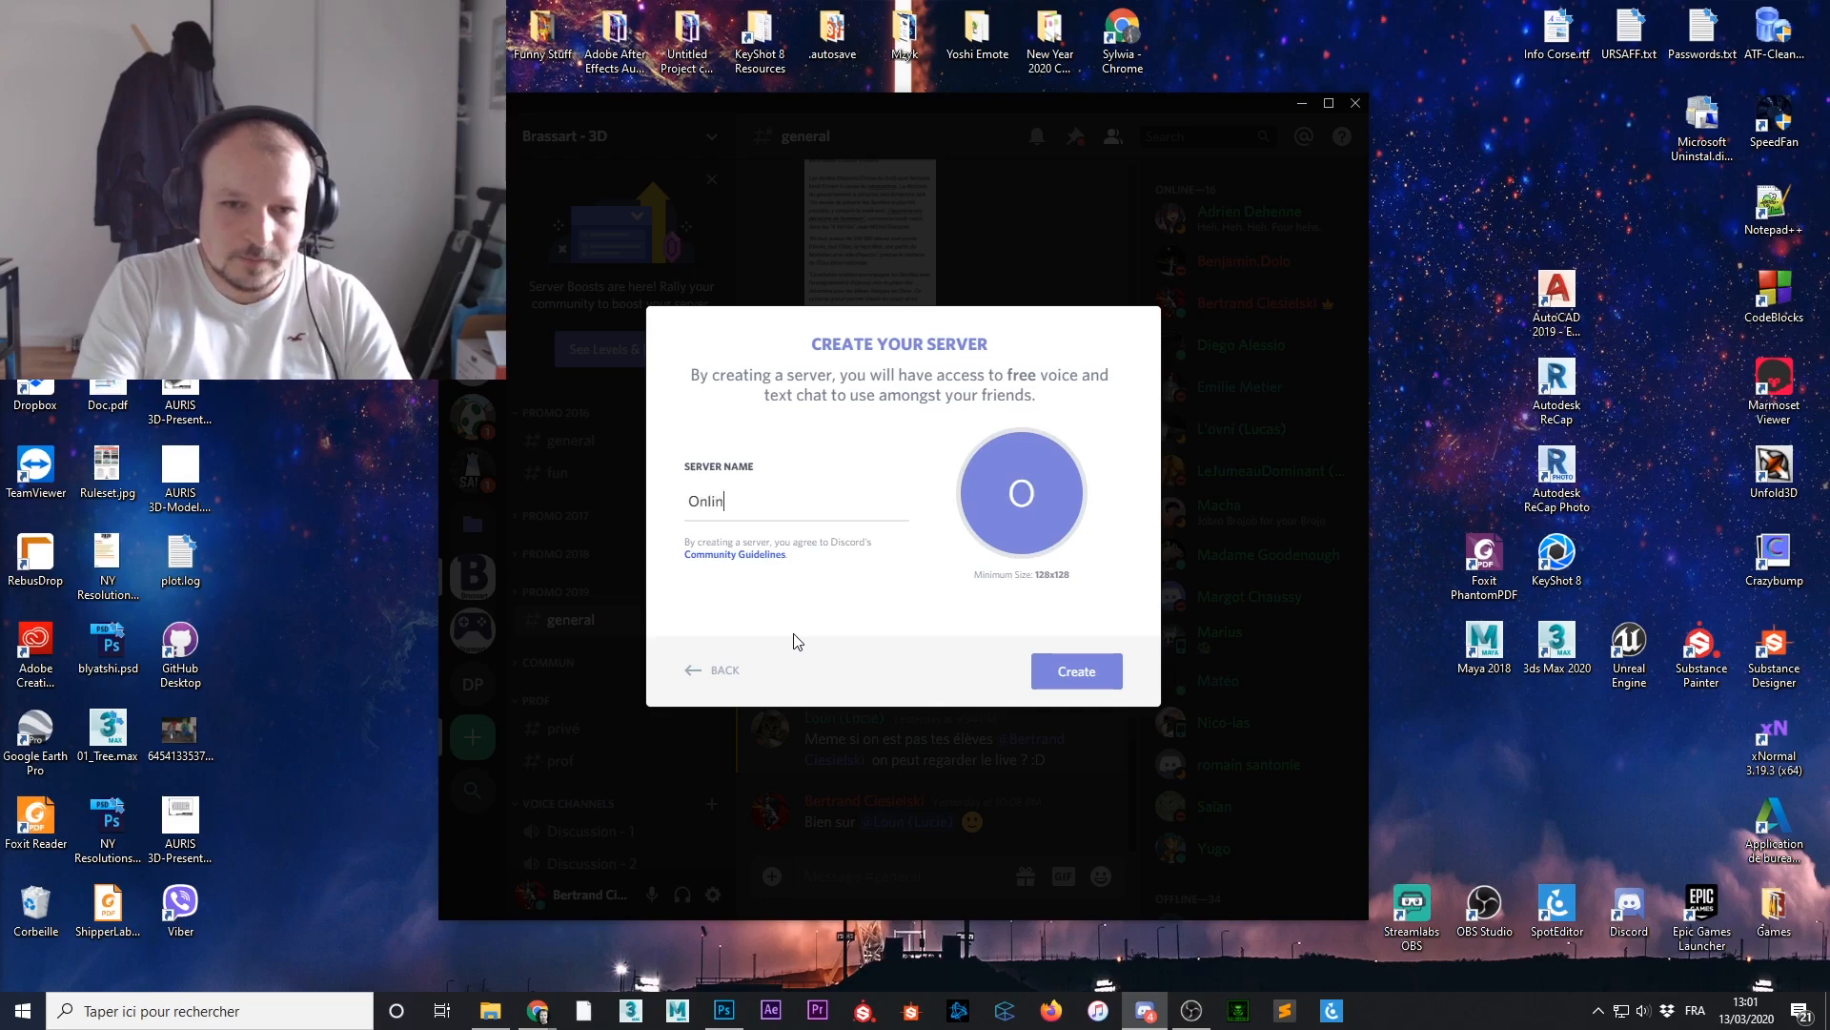
{"action": "type", "text": "e"}
{"action": "key", "text": "ctrl+a"}
{"action": "type", "text": "Te"}
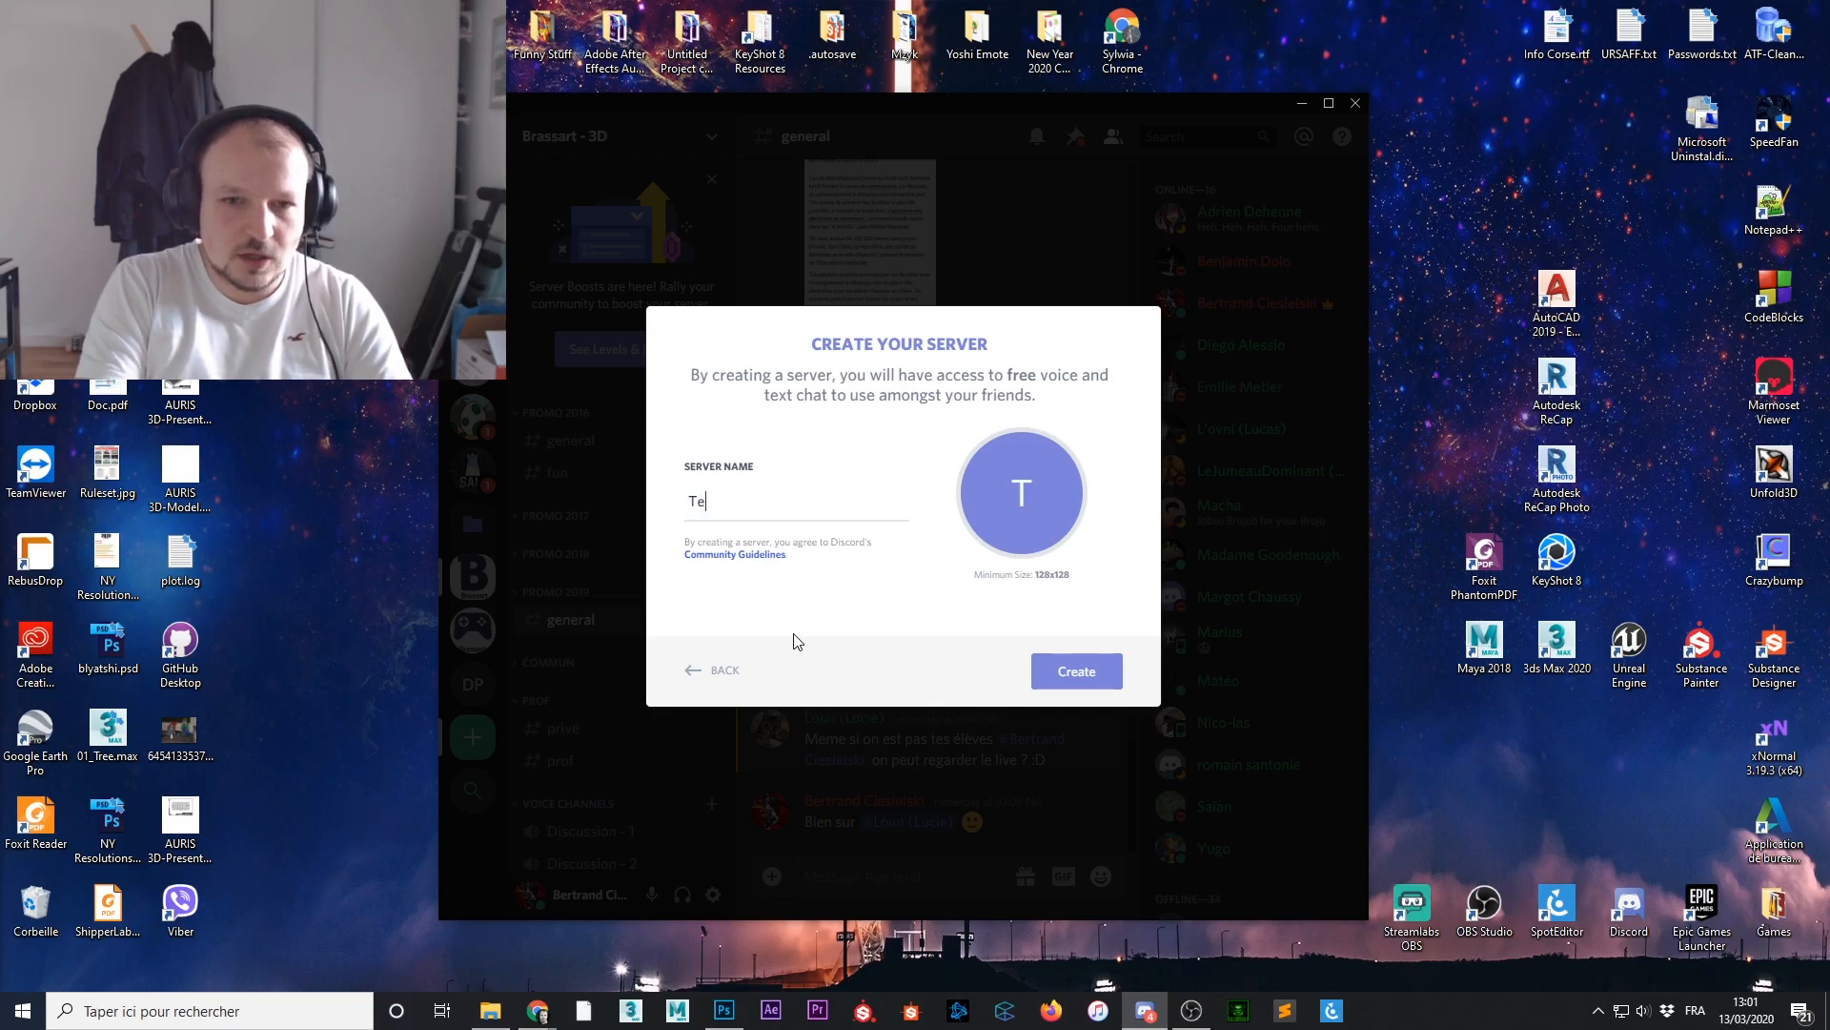
{"action": "type", "text": "achingOnline"}
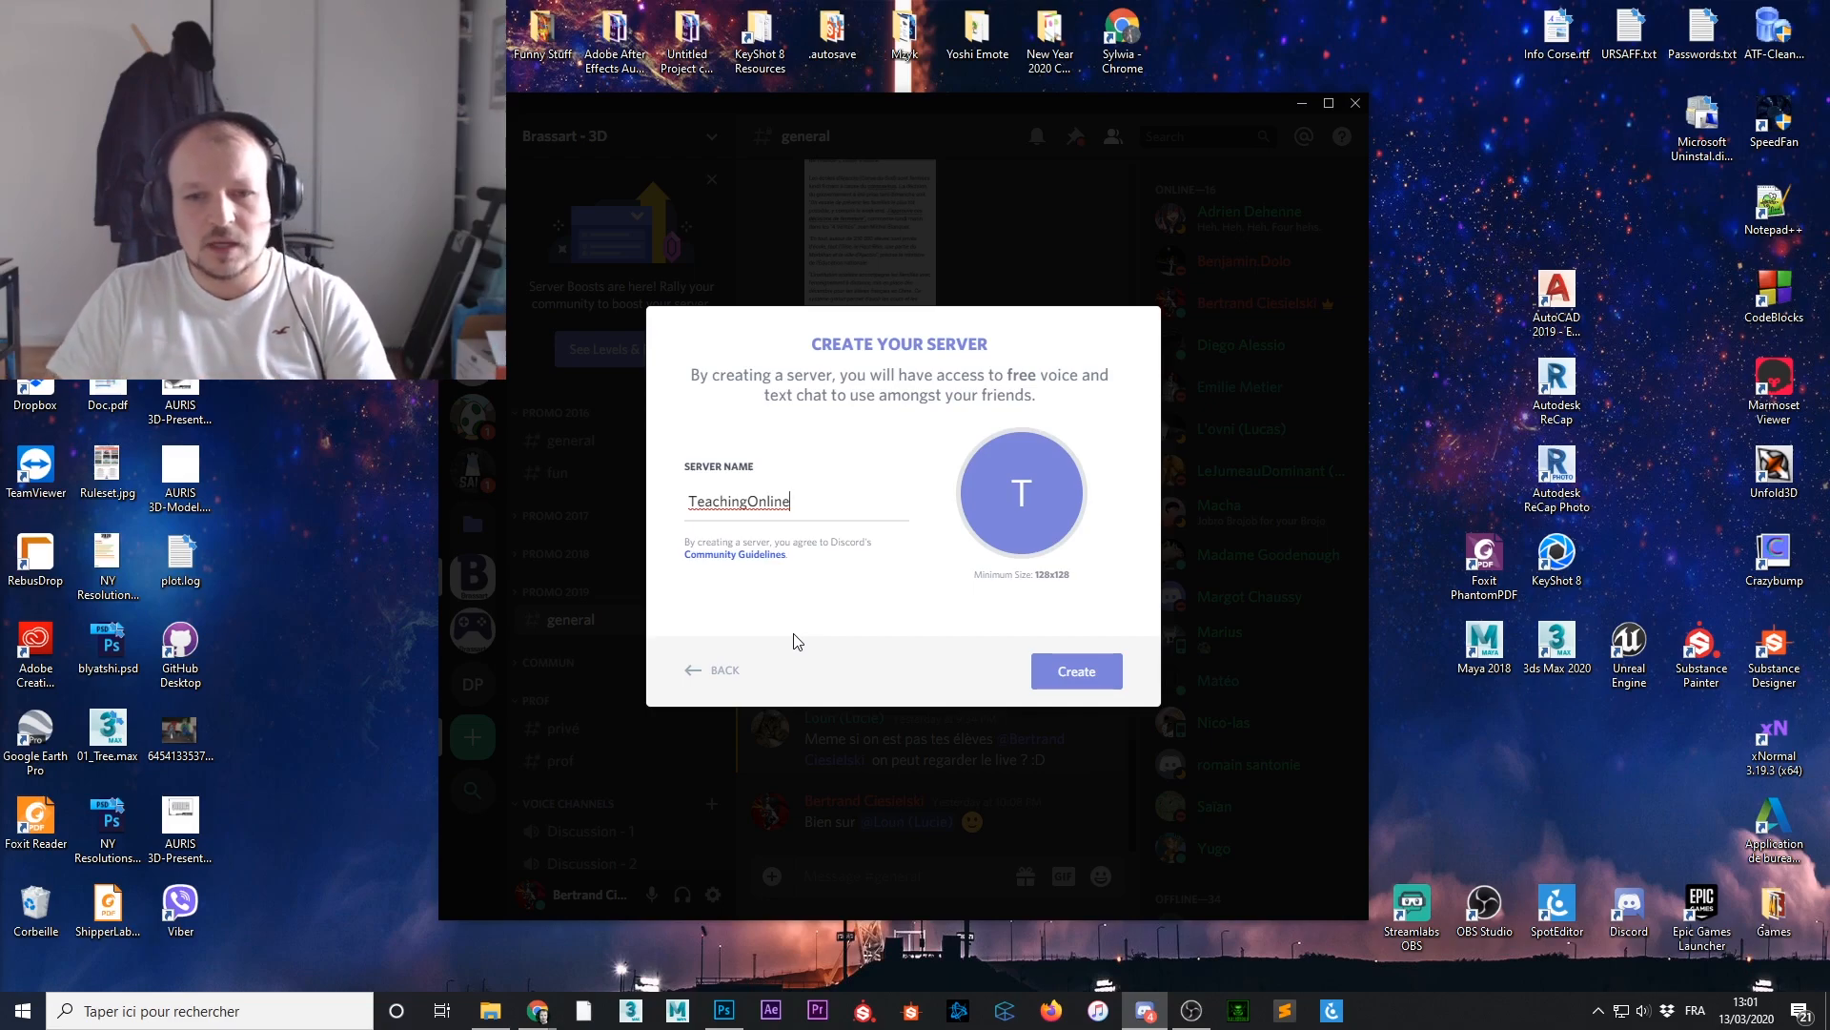
{"action": "left_click", "coordinate": [1076, 670]}
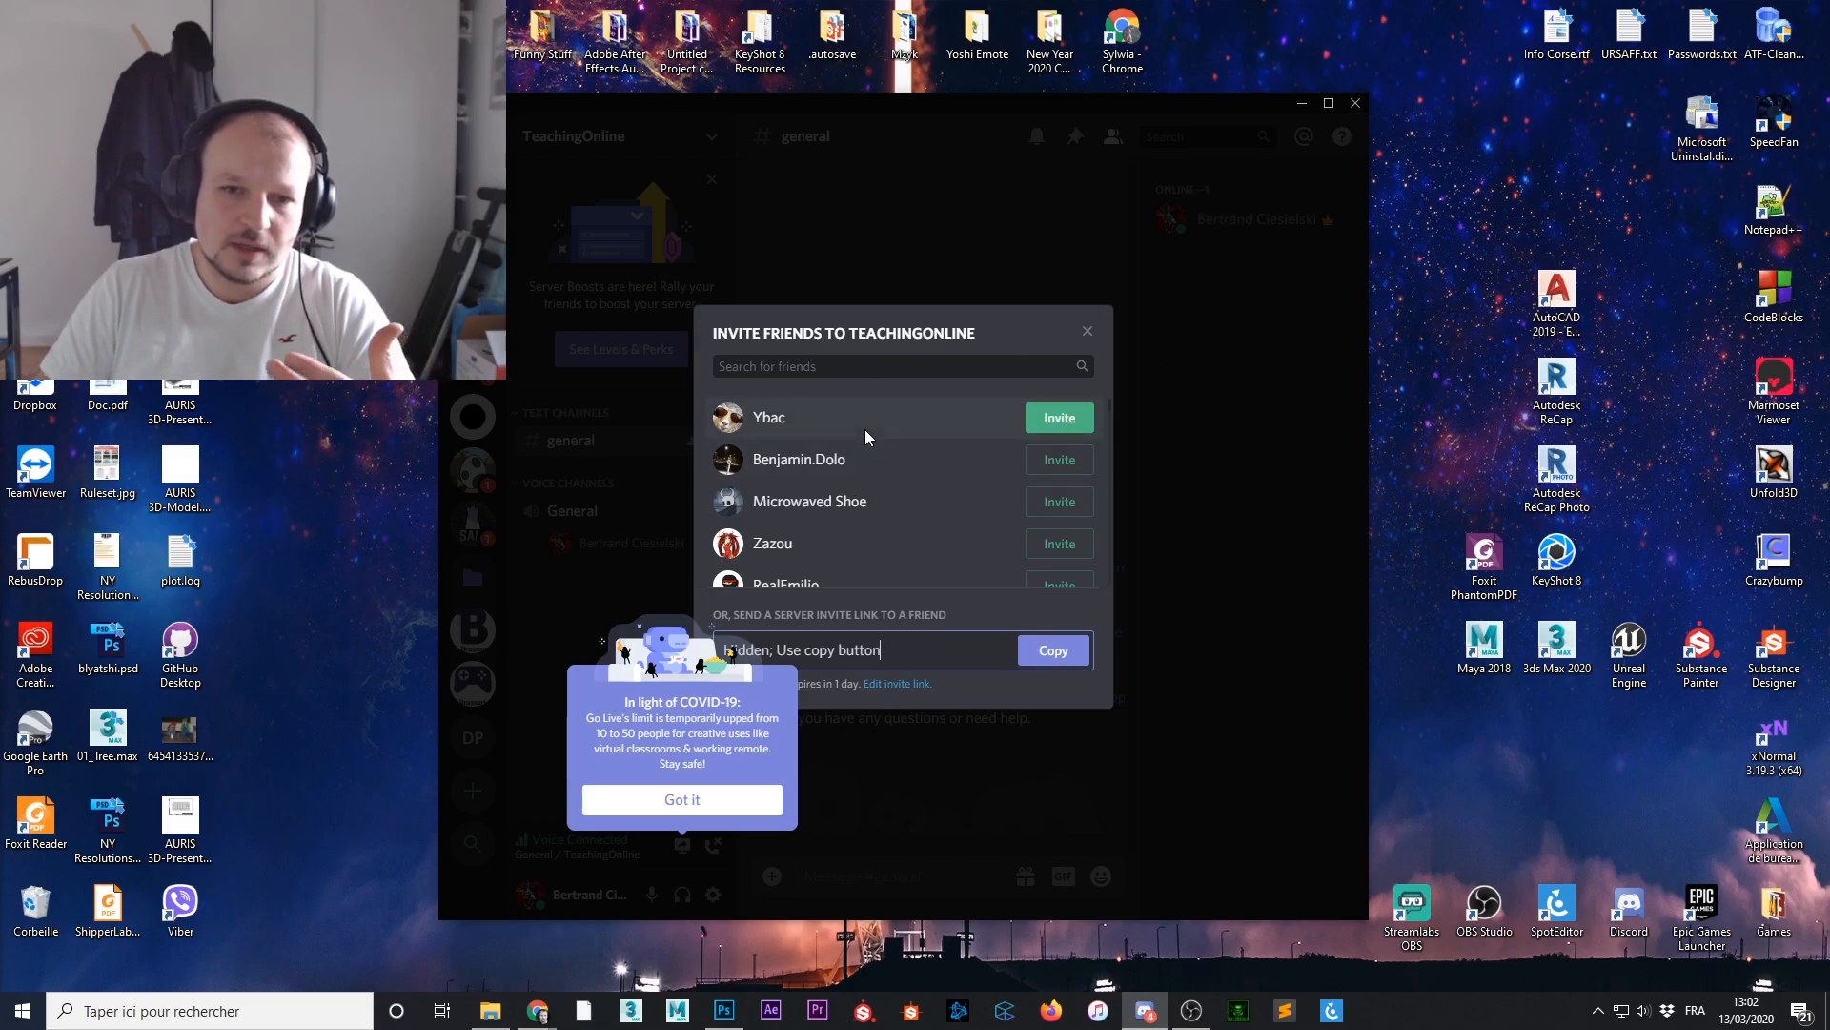
Close the friend invitation dialog and dismiss the COVID-19 Go Live notice and the Server Boosts banner
{"action": "left_click", "coordinate": [1087, 333]}
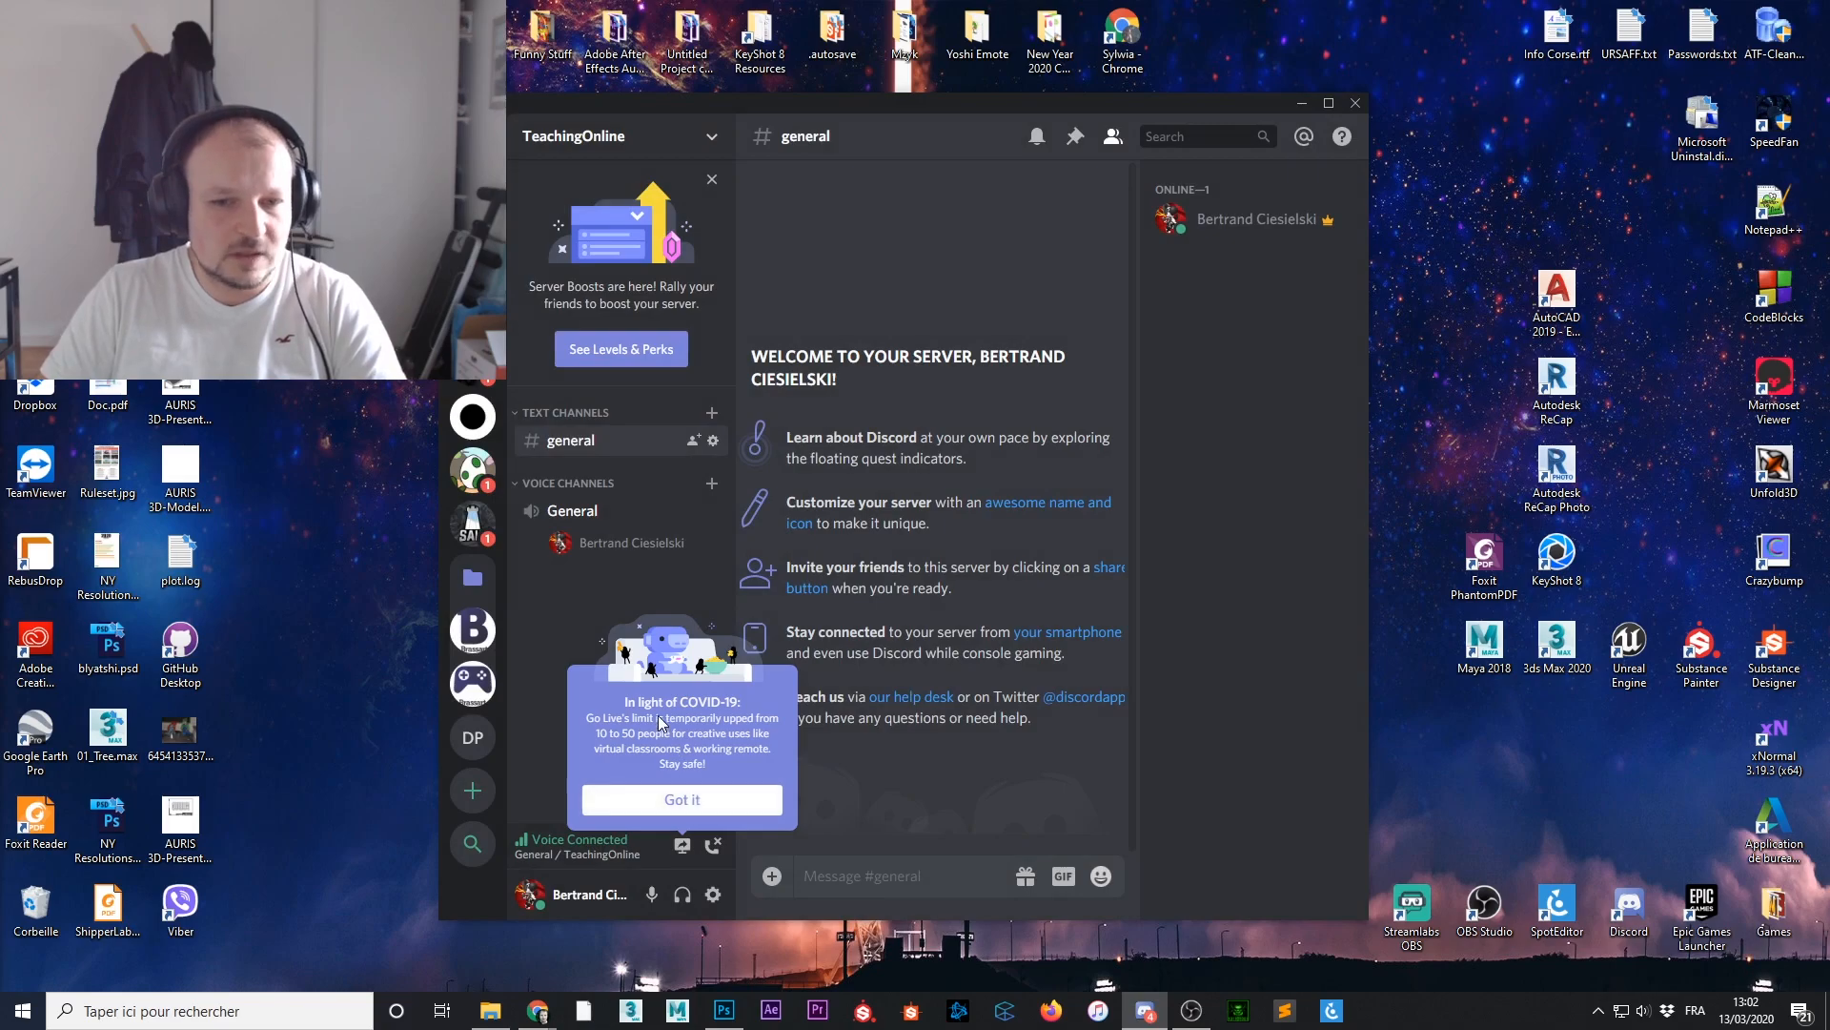
{"action": "left_click", "coordinate": [683, 801]}
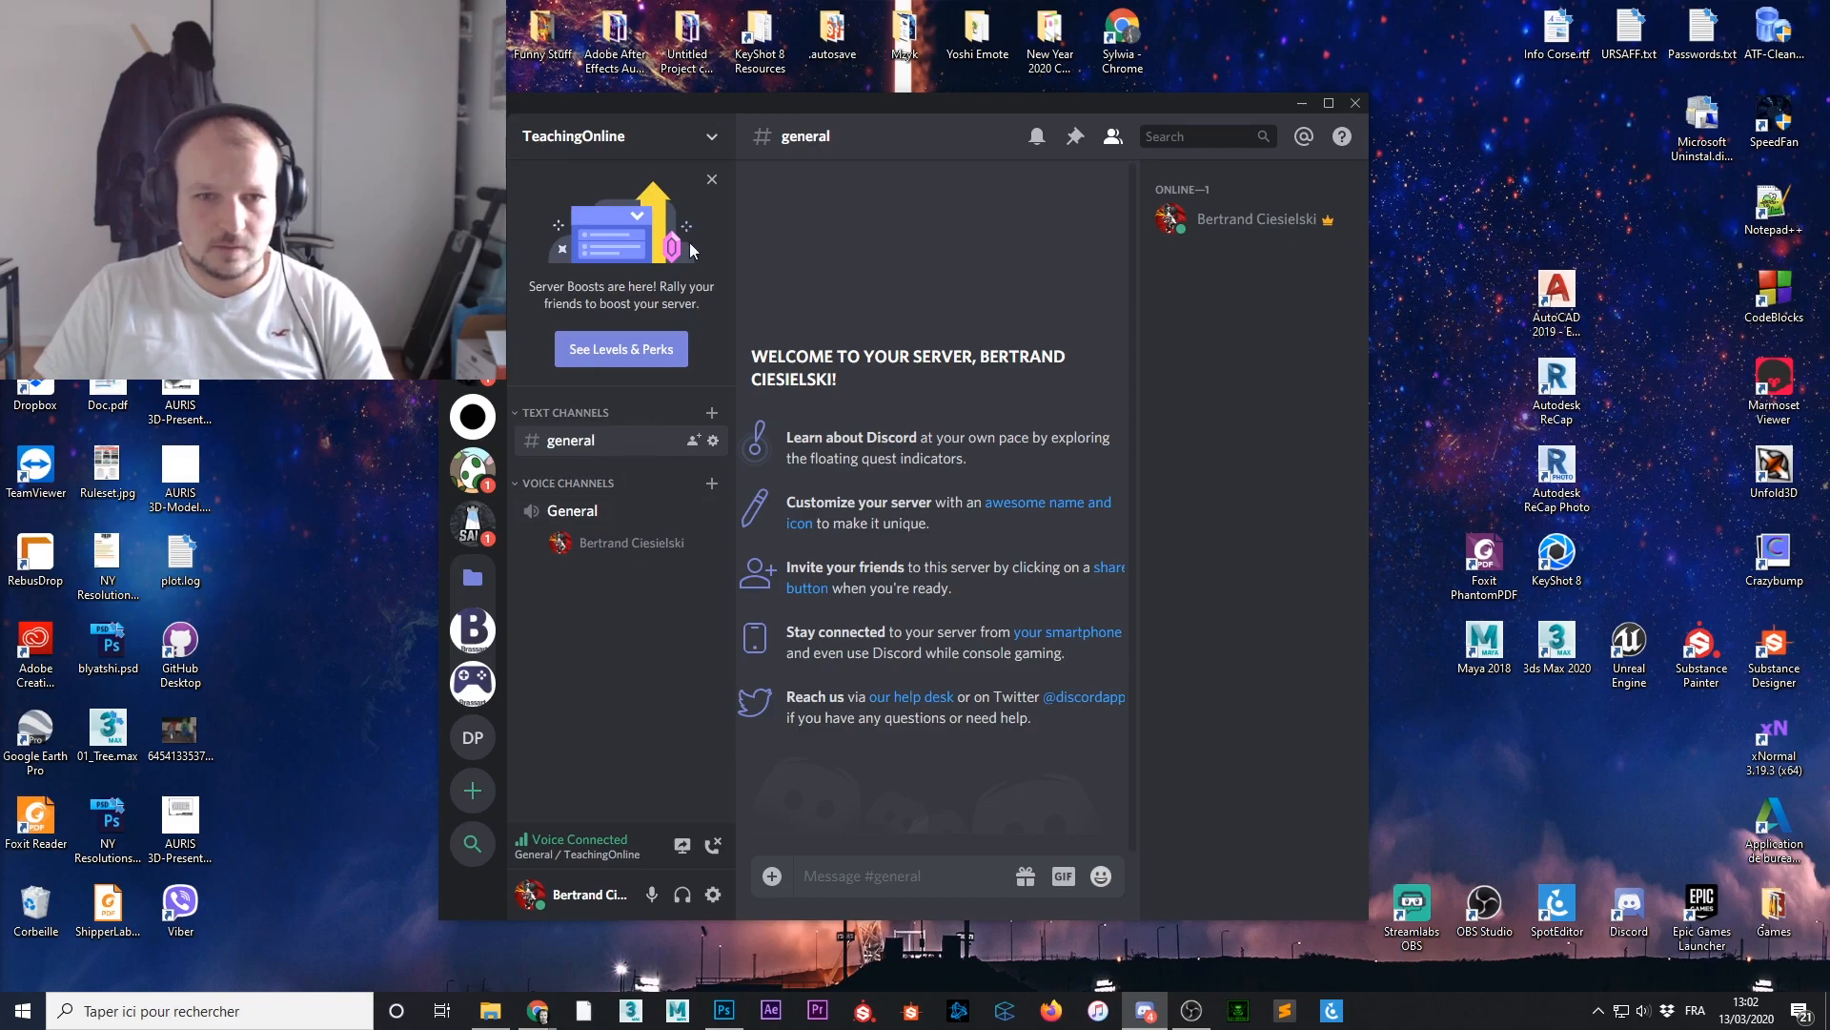
{"action": "left_click", "coordinate": [711, 179]}
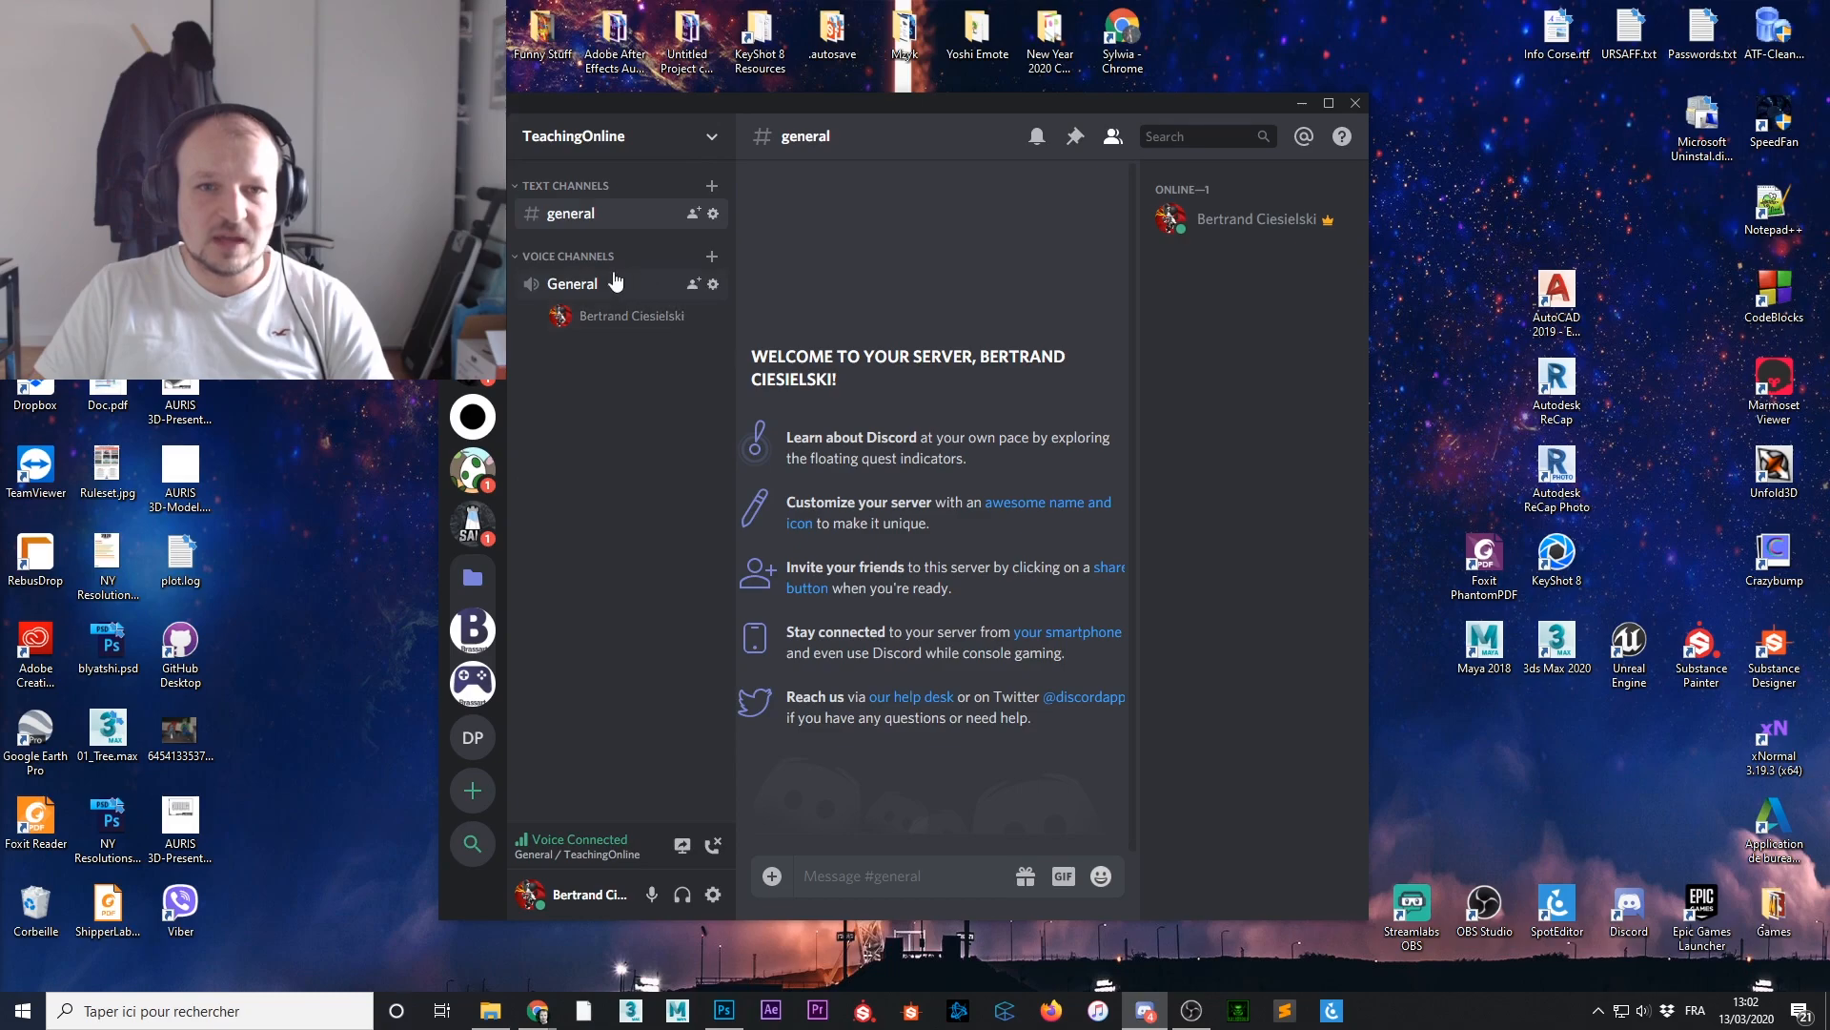
Open the invitation dialog for the TeachingOnline server and copy its invite link
{"action": "left_click", "coordinate": [710, 140]}
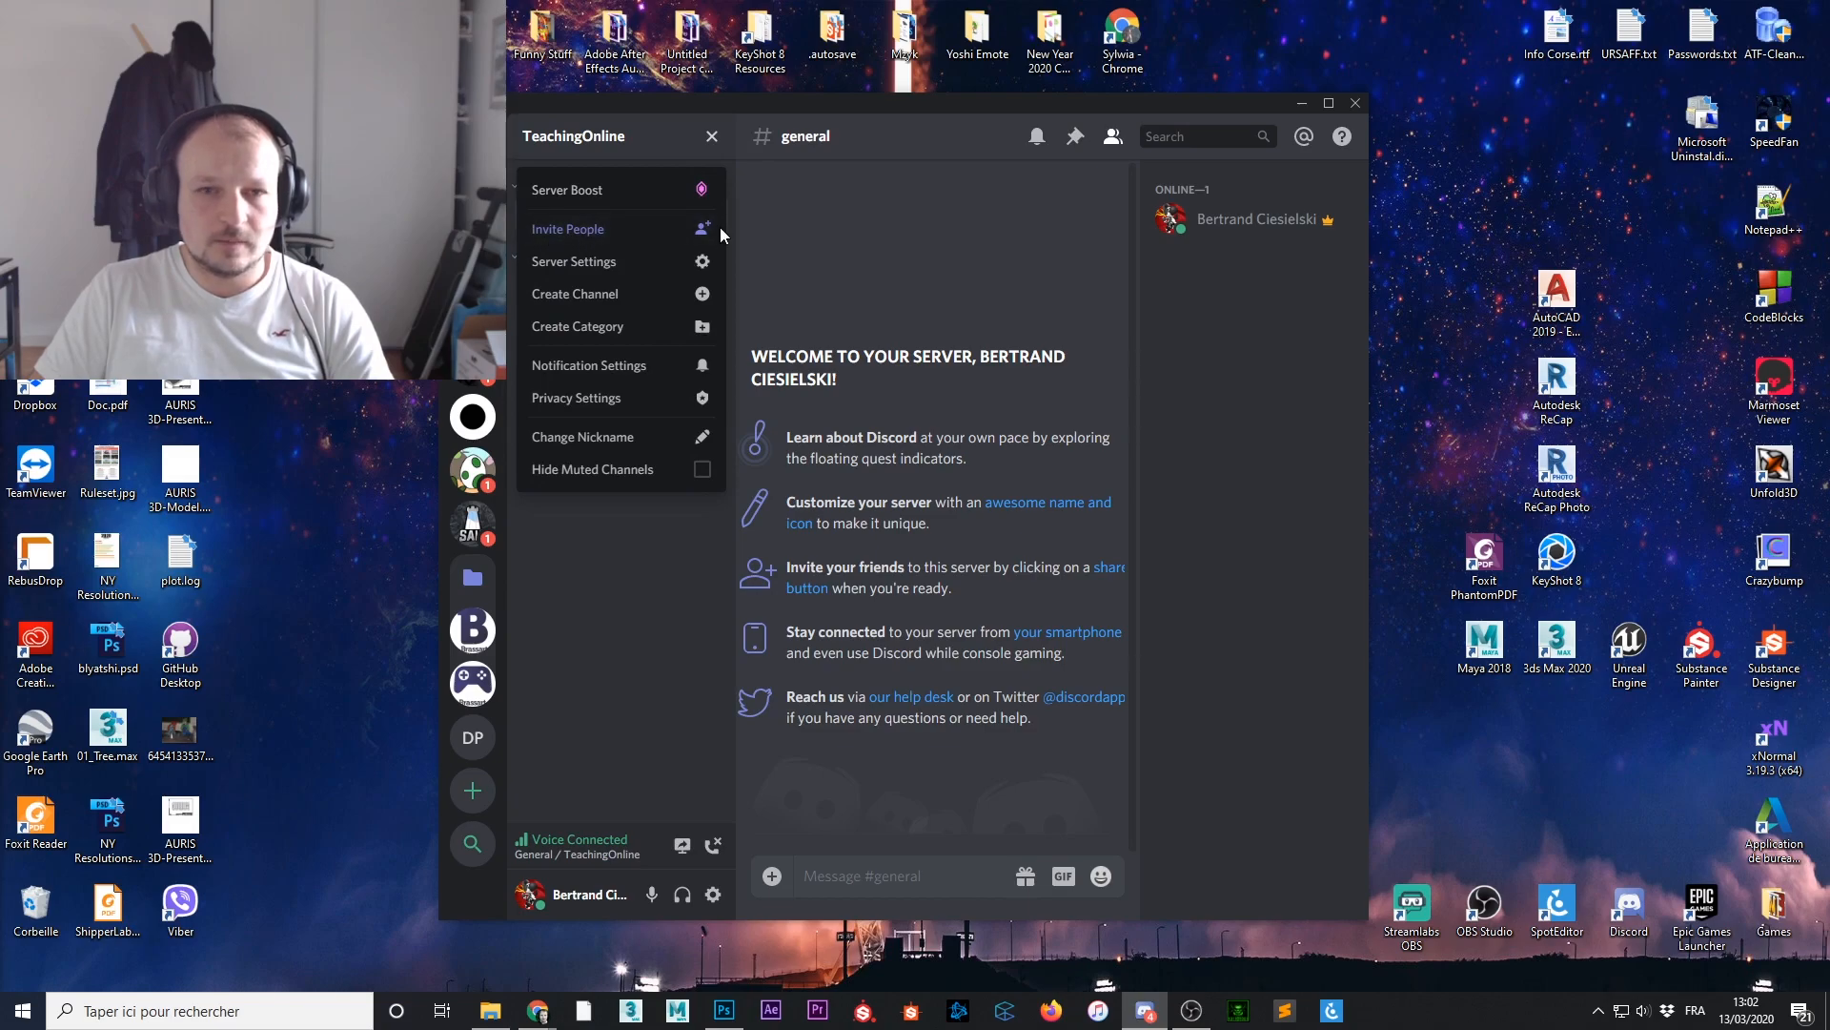
{"action": "left_click", "coordinate": [587, 231]}
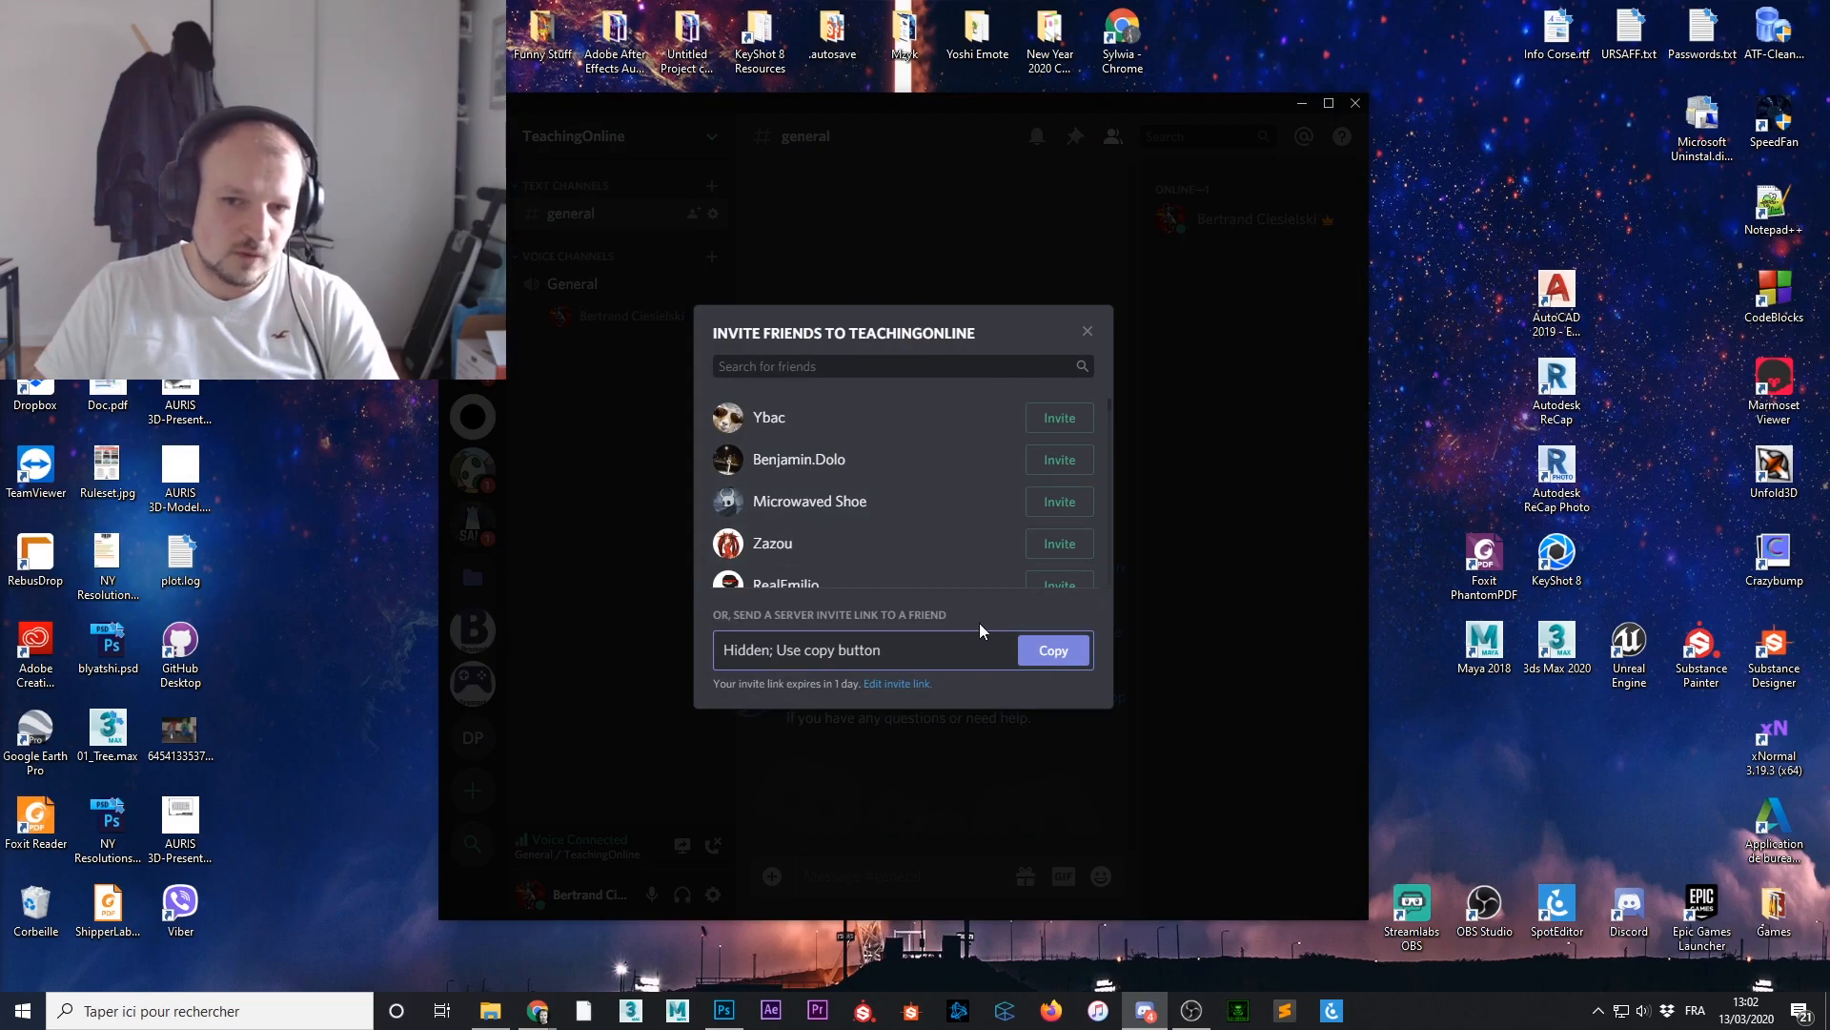
{"action": "left_click_drag", "start_coordinate": [903, 644], "coordinate": [746, 639]}
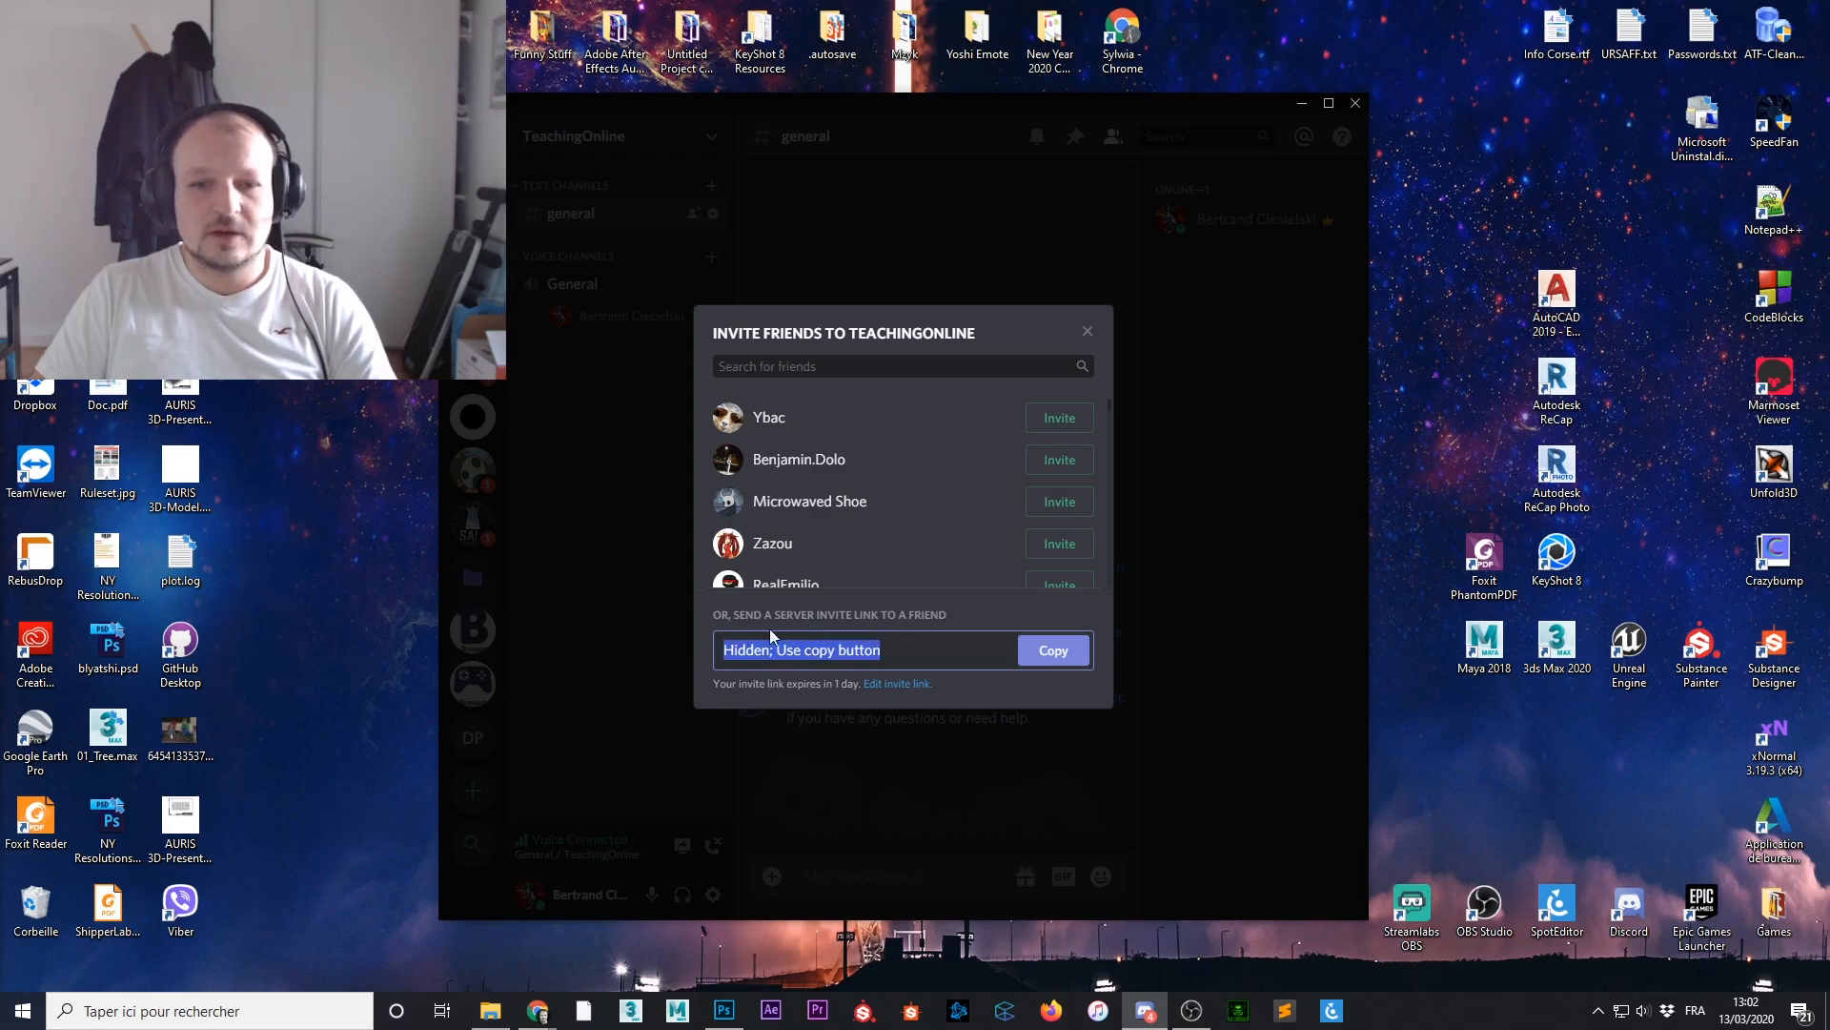
{"action": "left_click", "coordinate": [1053, 655]}
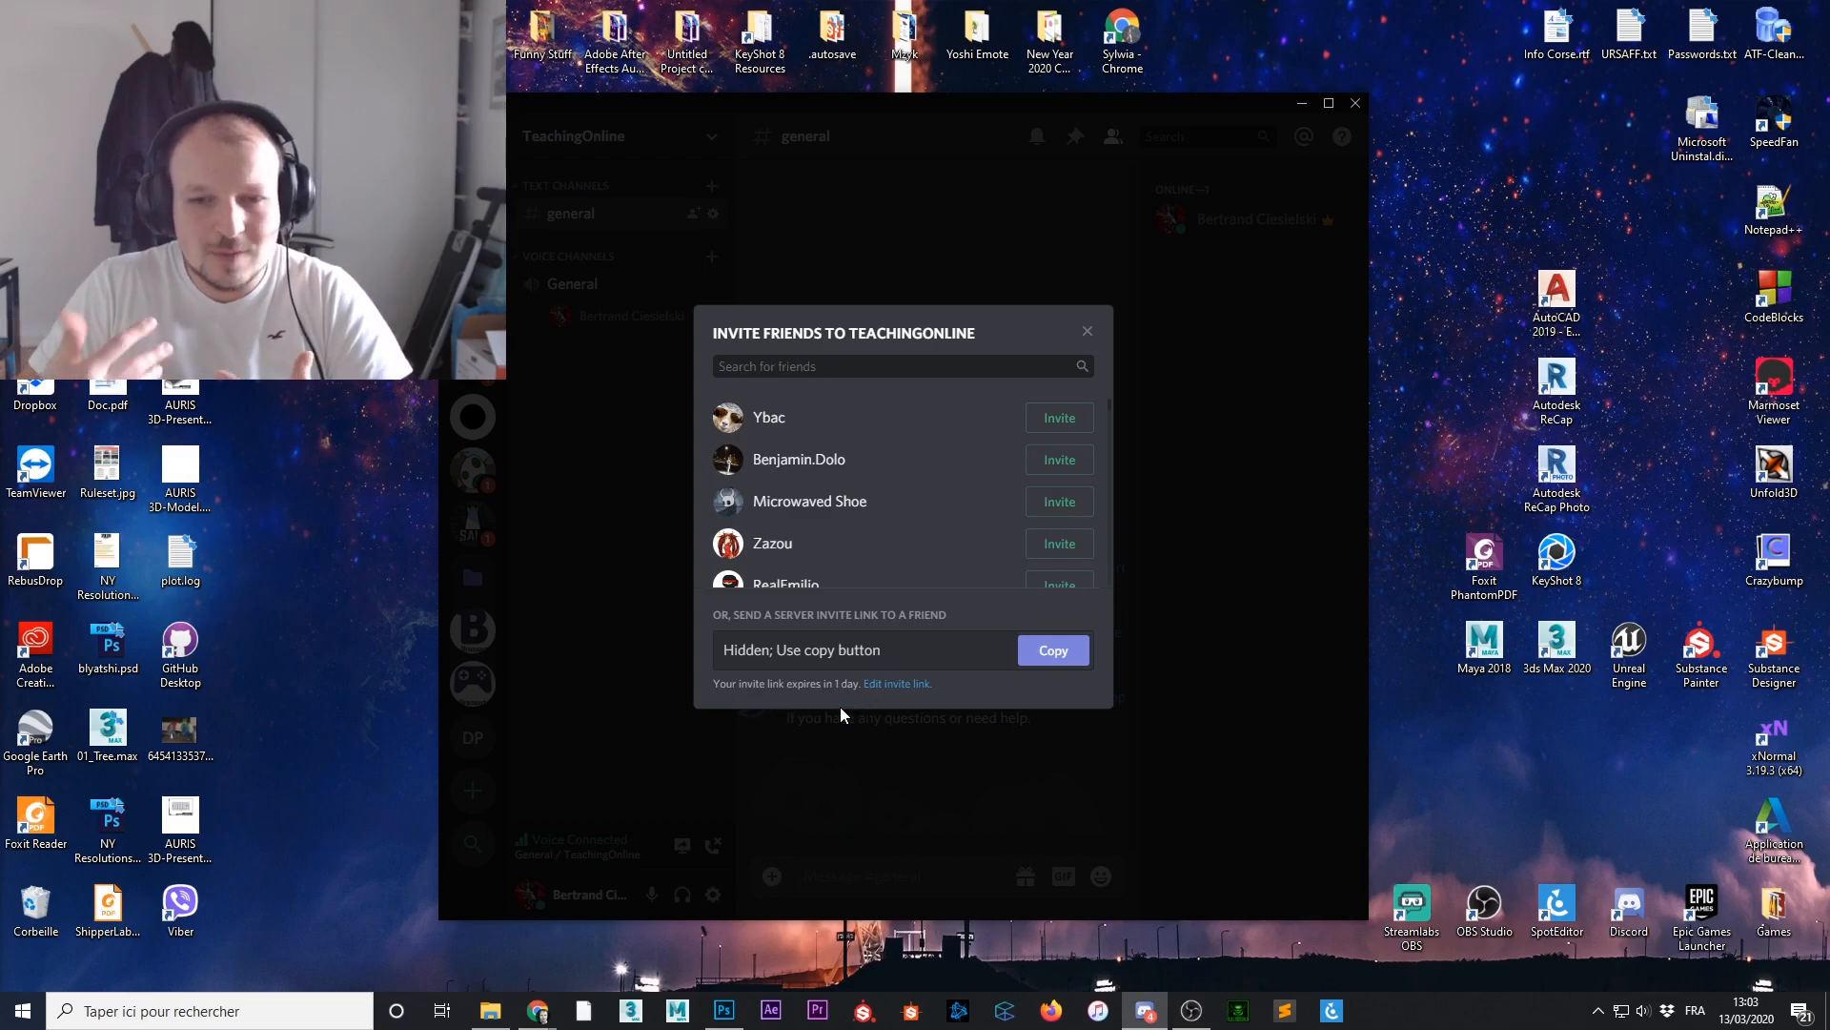
Generate a new server invite link that never expires and has no limit on uses, and copy it
{"action": "left_click", "coordinate": [898, 685]}
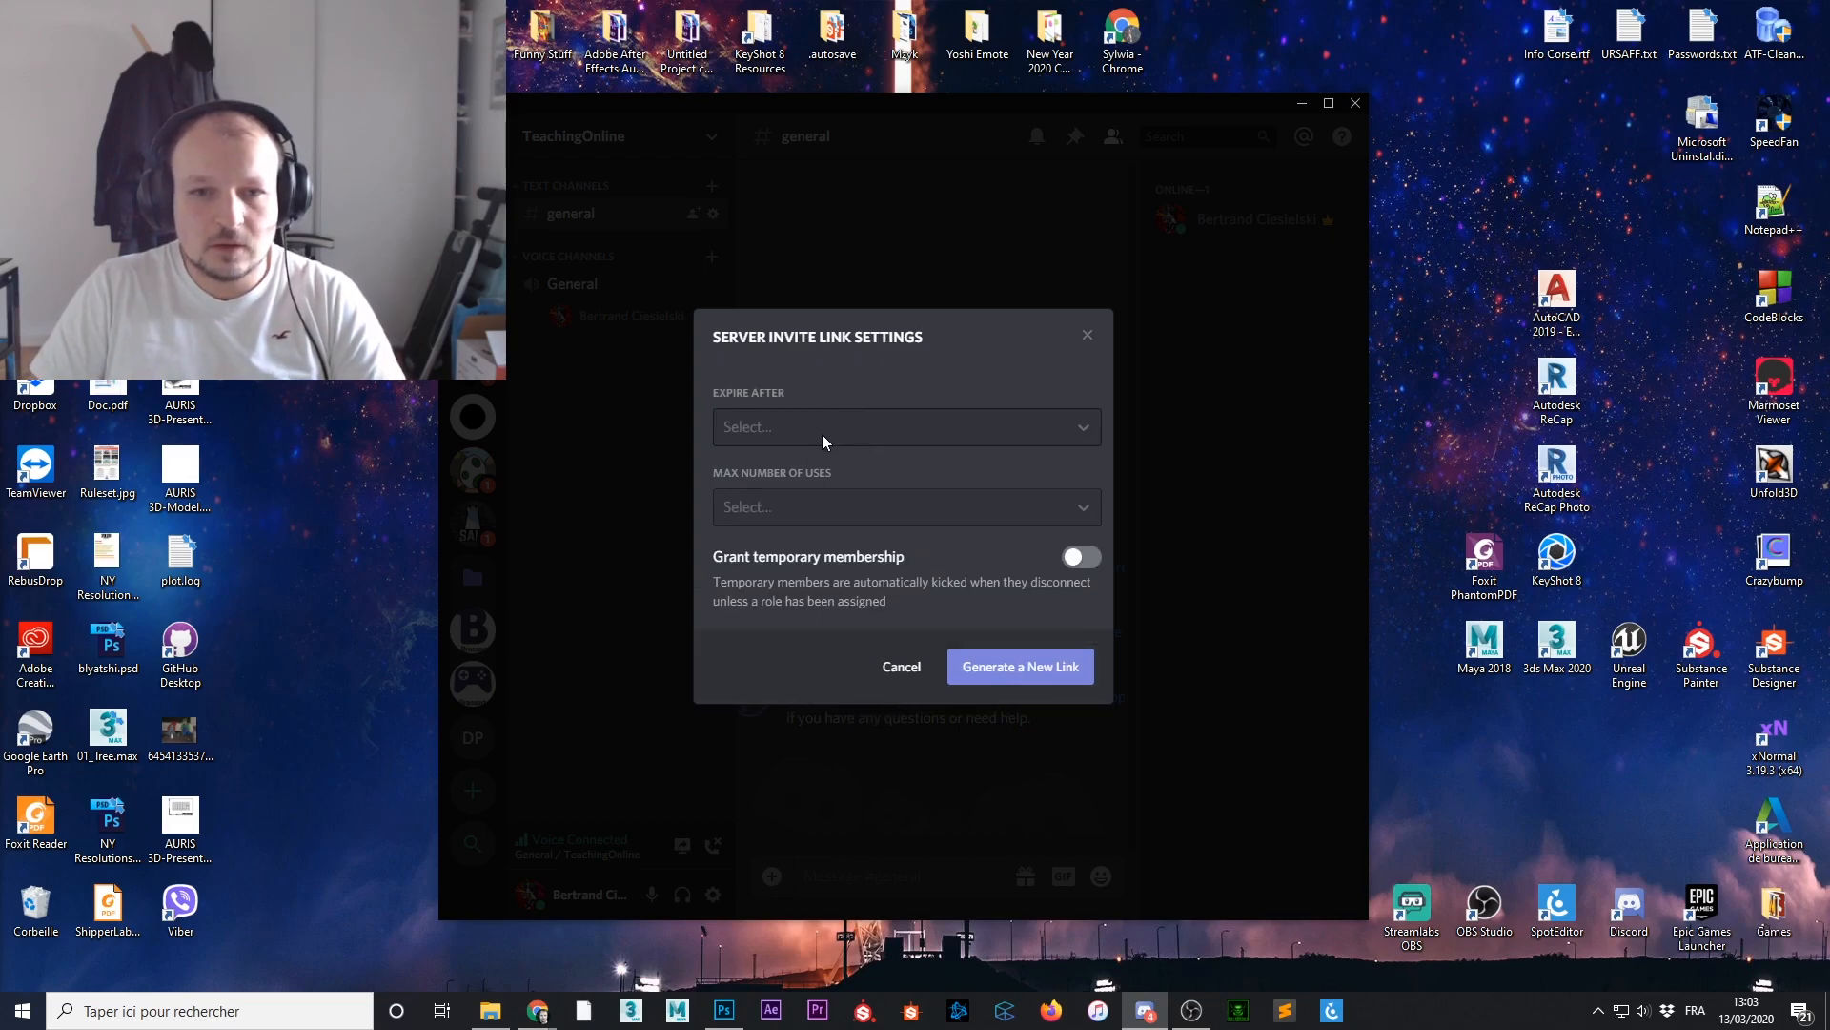
{"action": "left_click", "coordinate": [774, 426]}
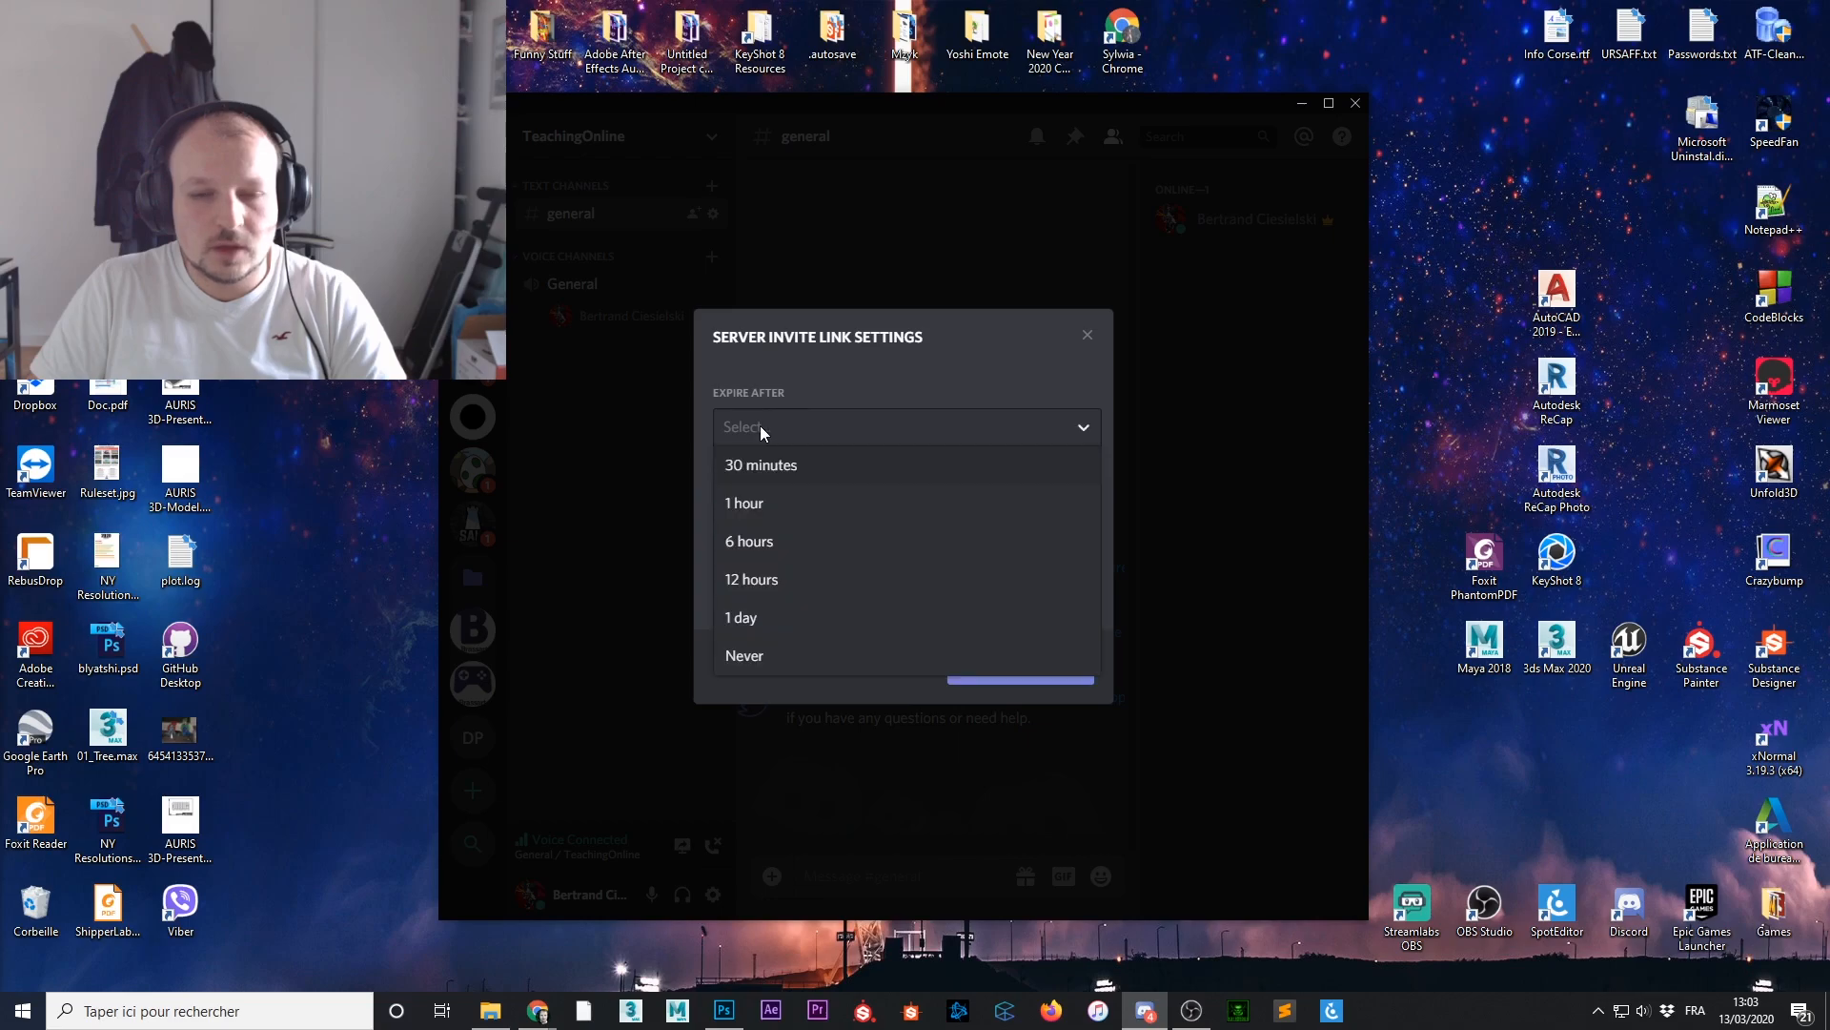
{"action": "left_click", "coordinate": [758, 662]}
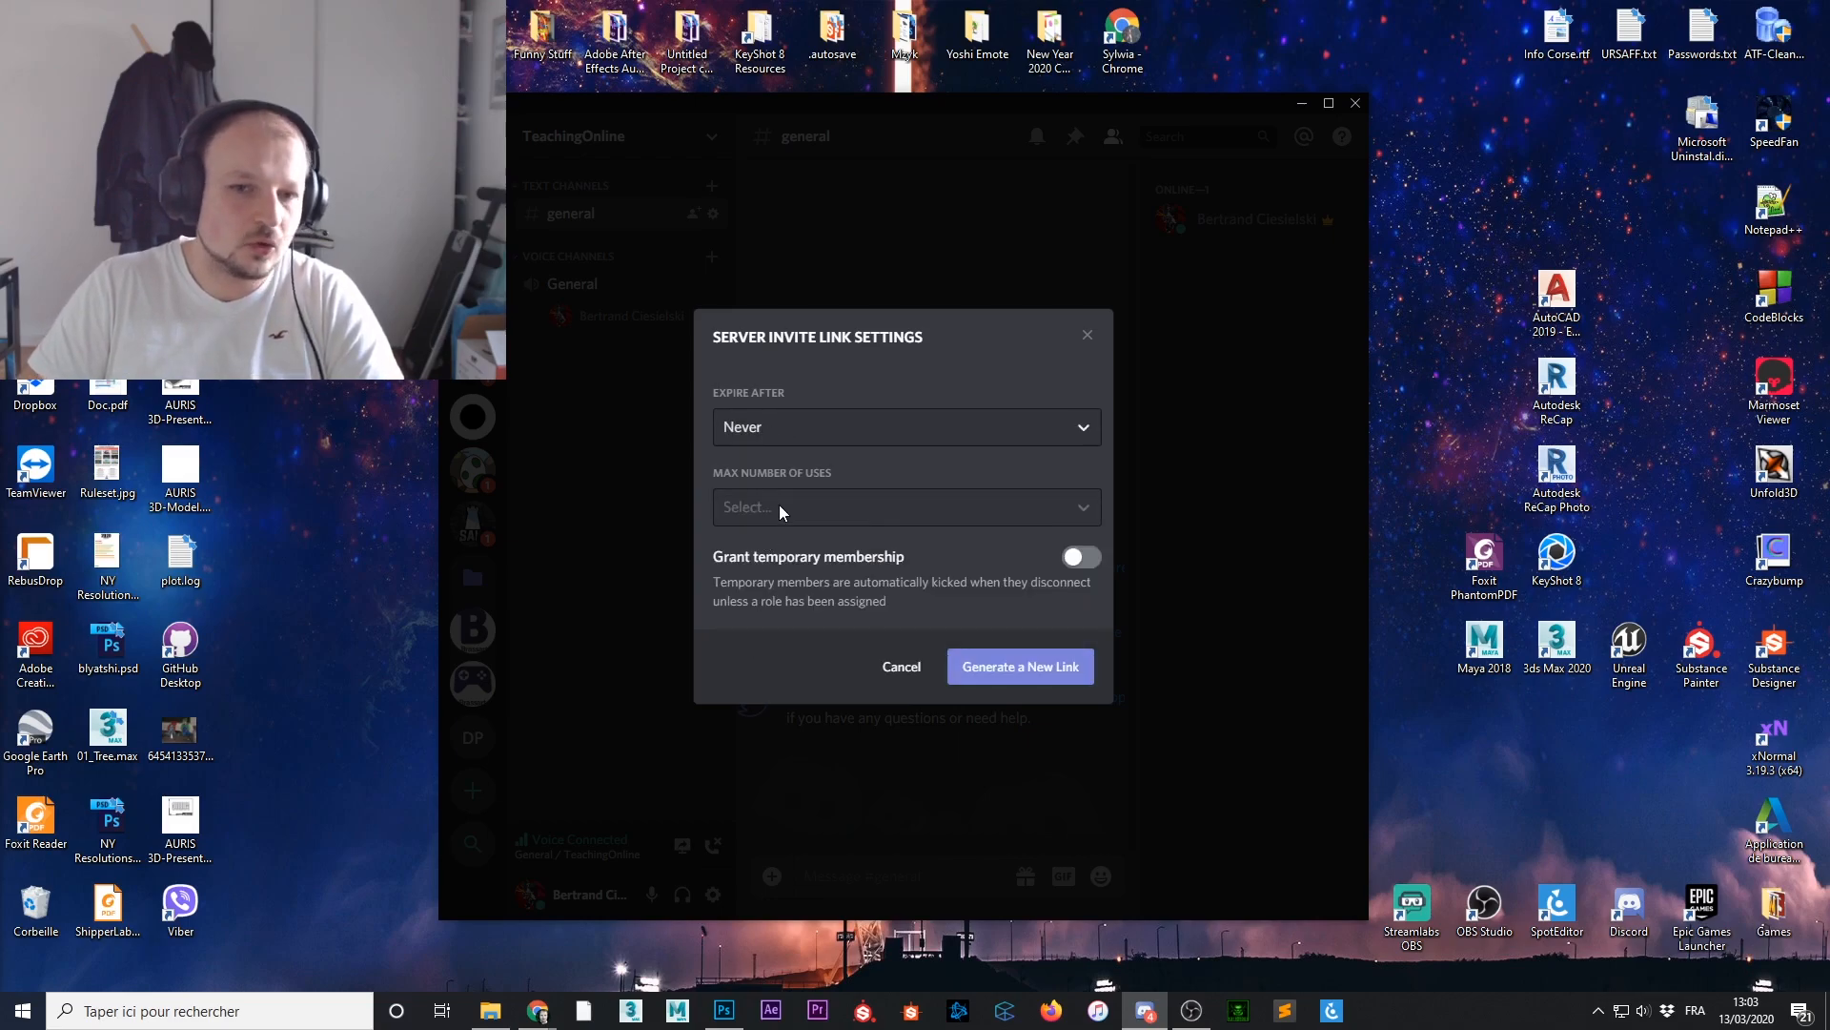
{"action": "left_click", "coordinate": [779, 506]}
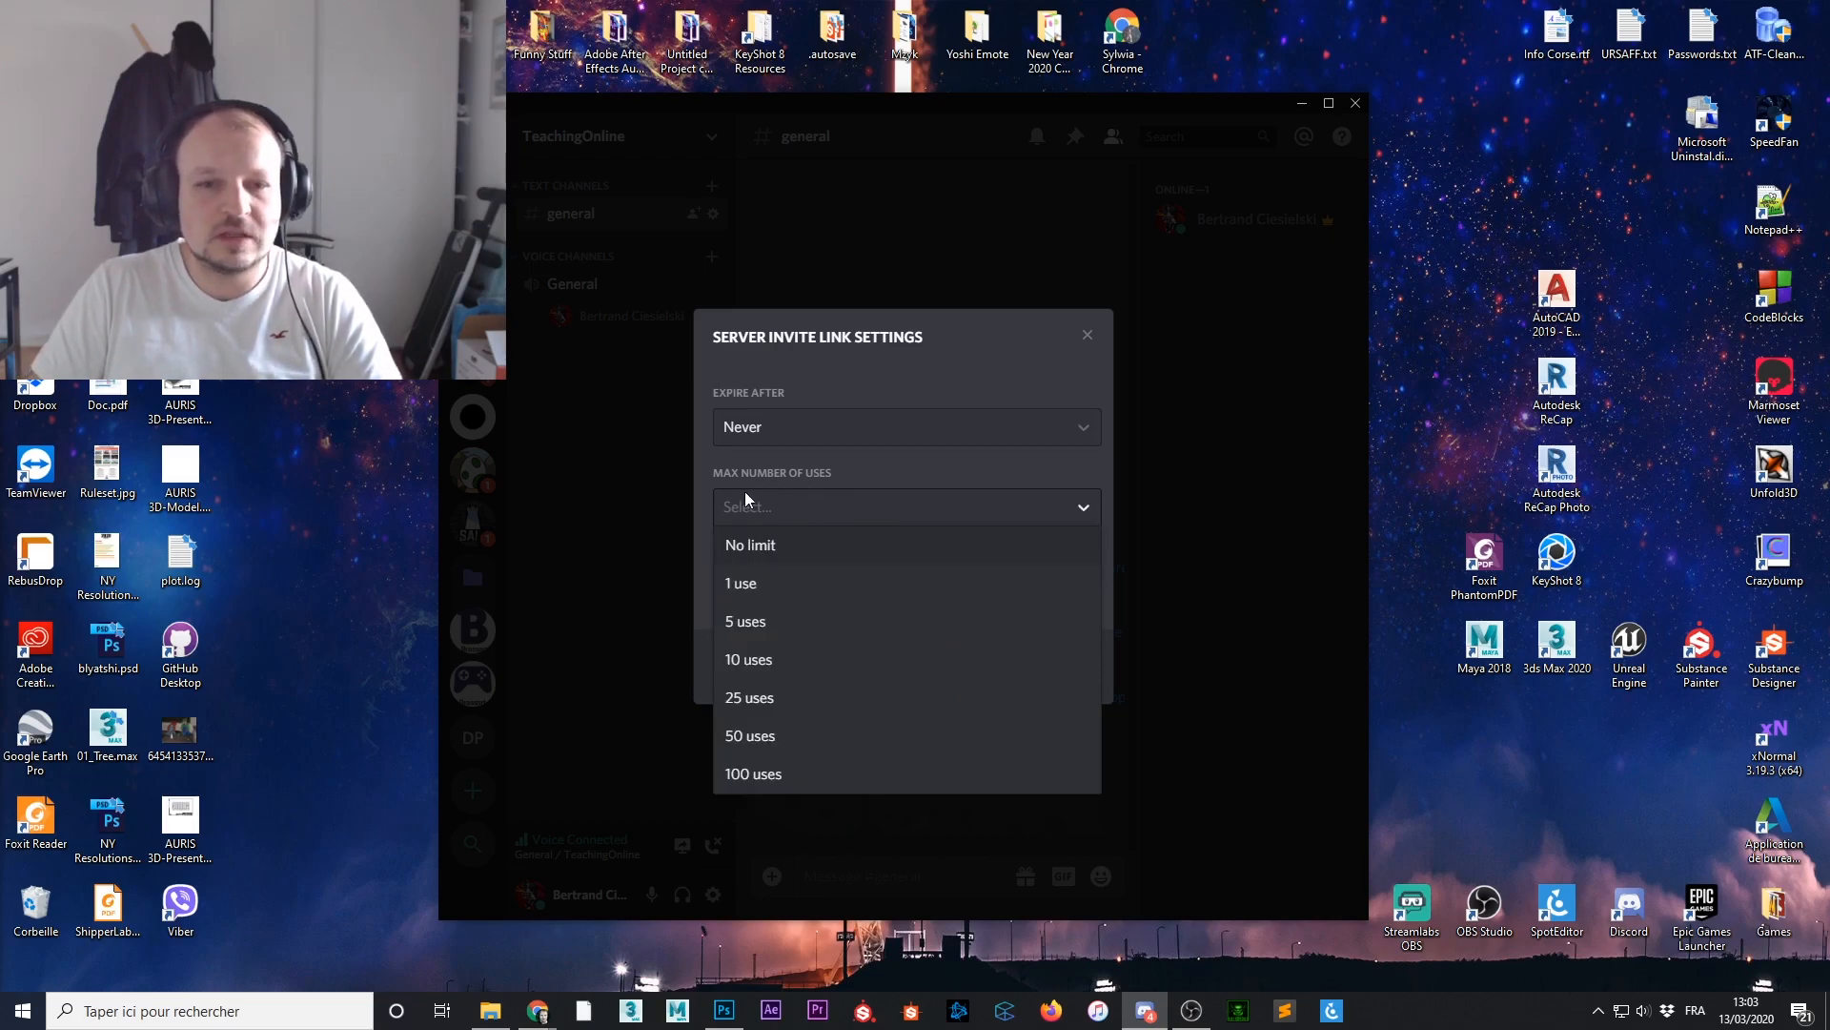
{"action": "left_click", "coordinate": [748, 545]}
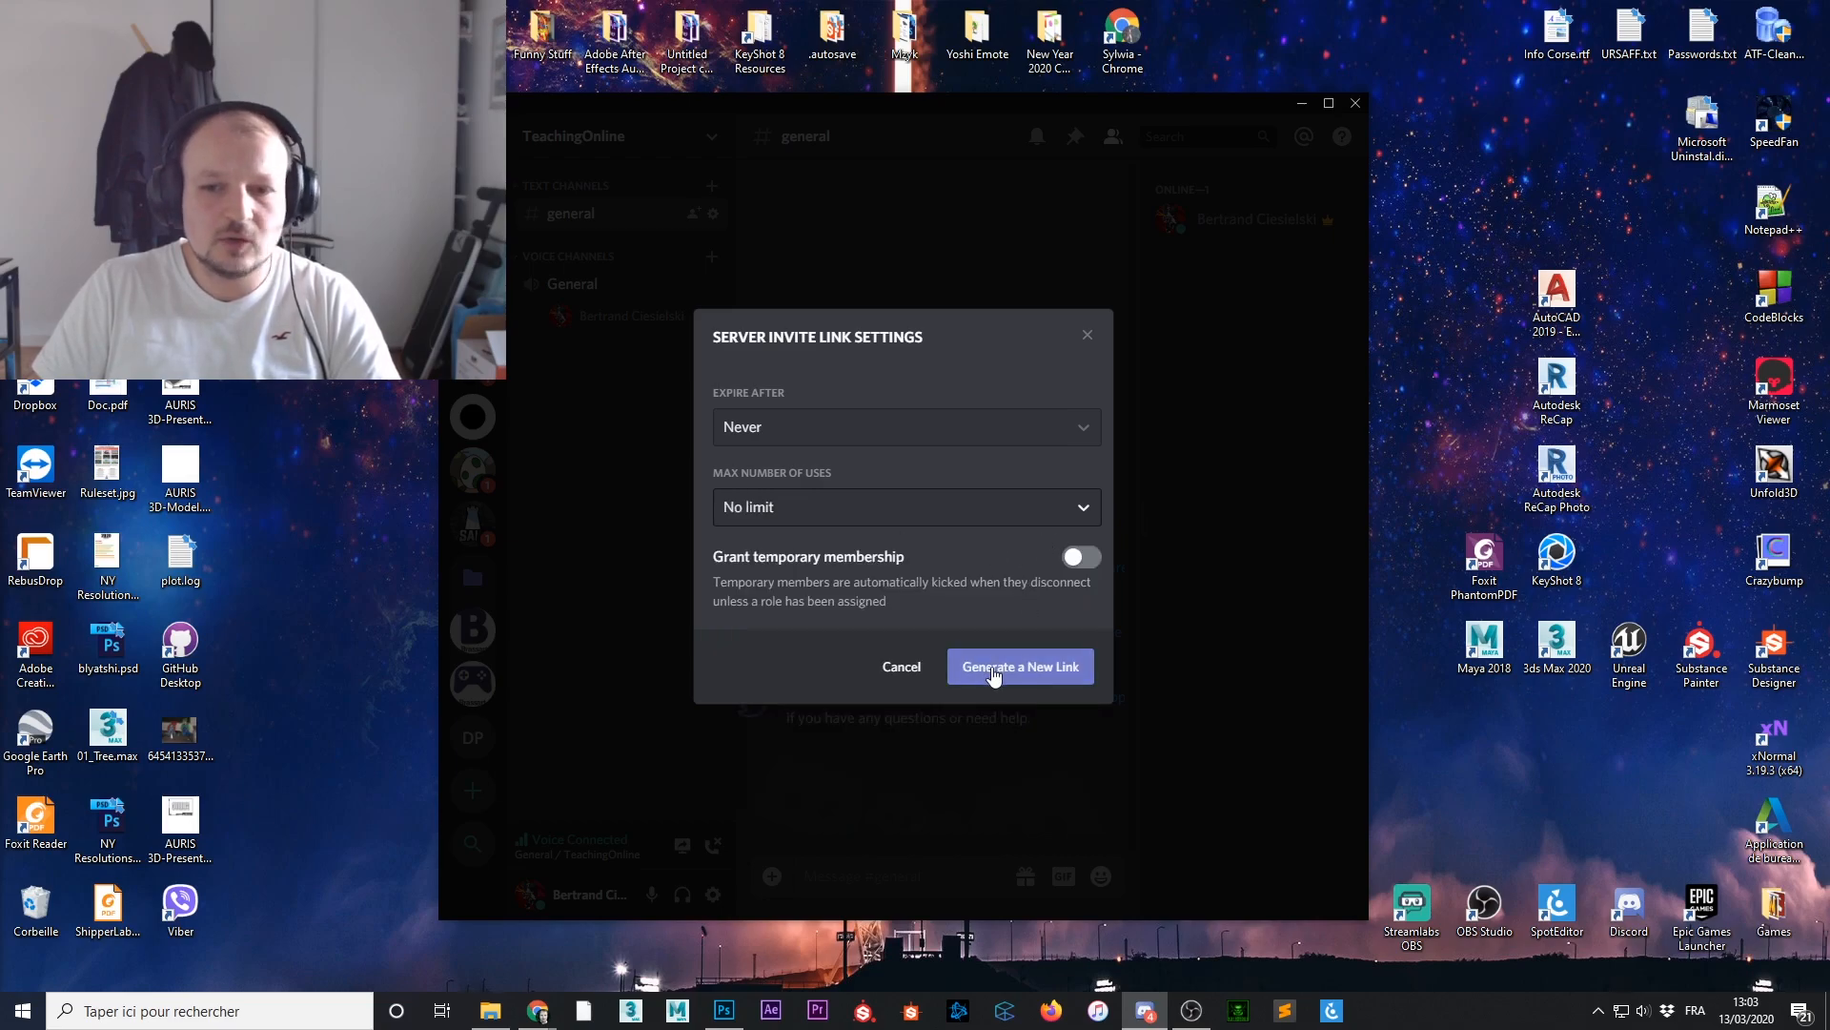
{"action": "left_click", "coordinate": [1066, 673]}
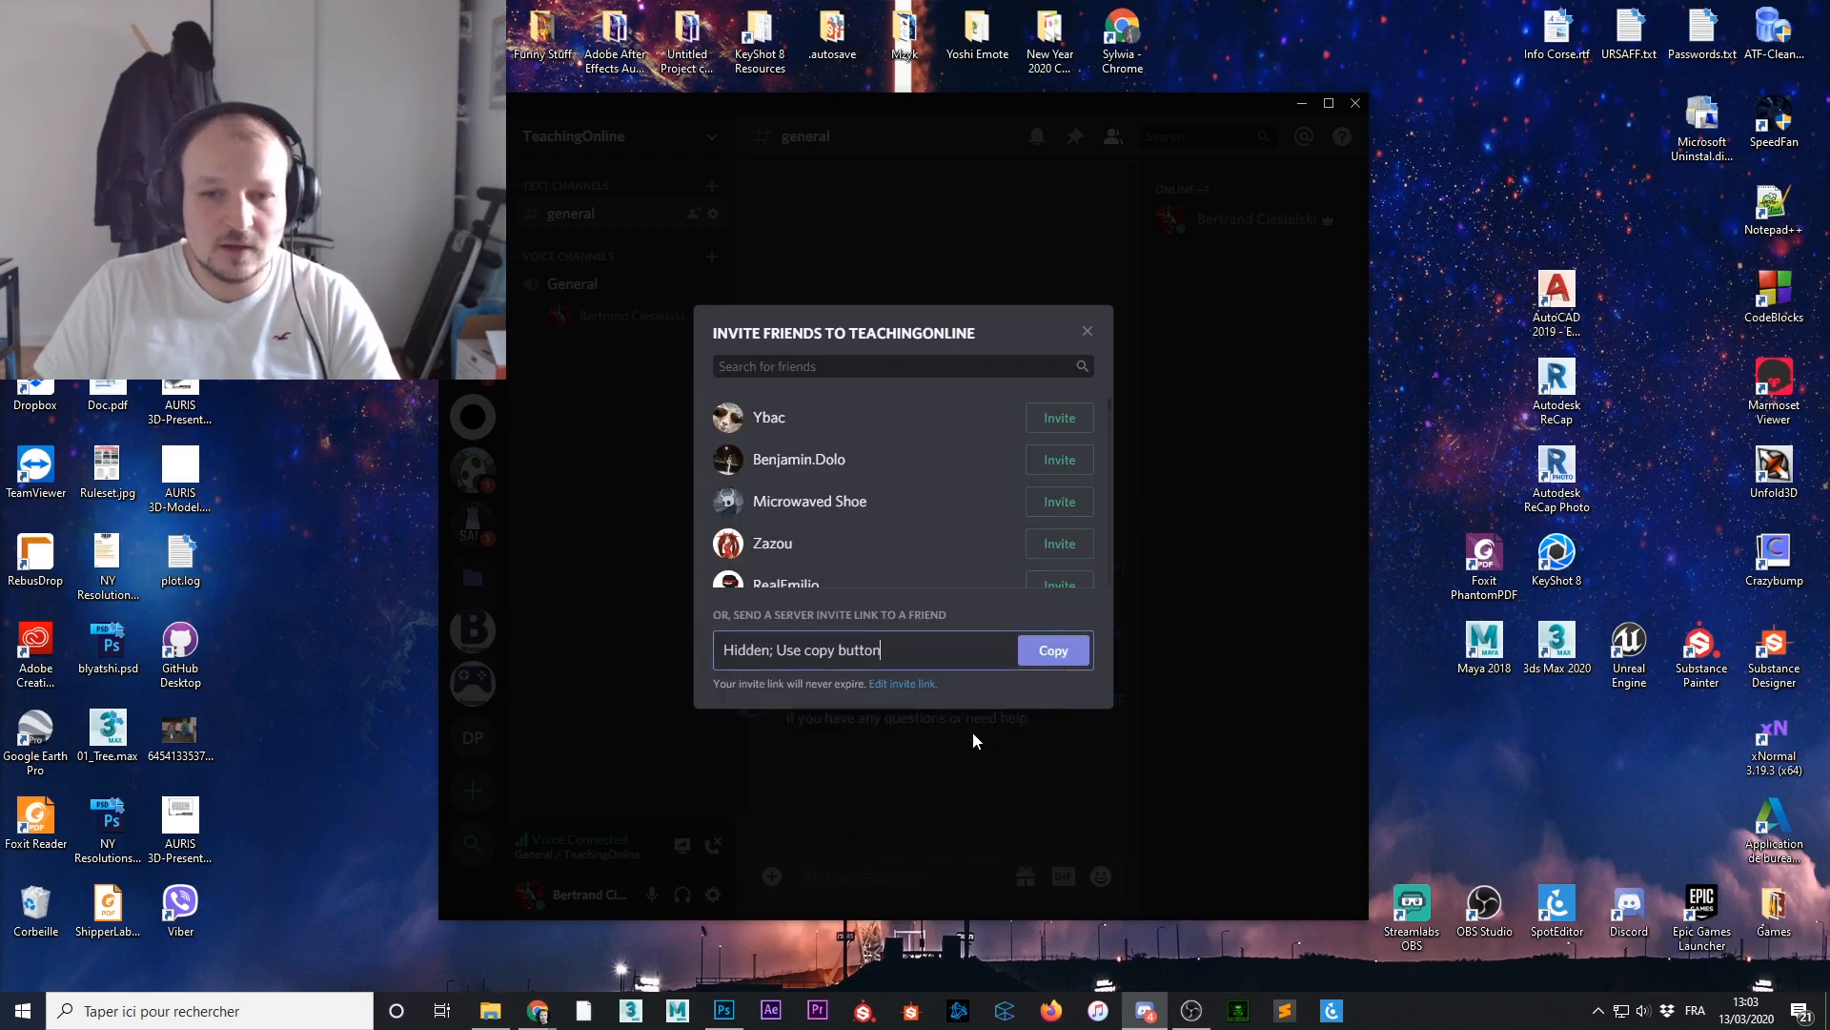
{"action": "left_click", "coordinate": [1054, 657]}
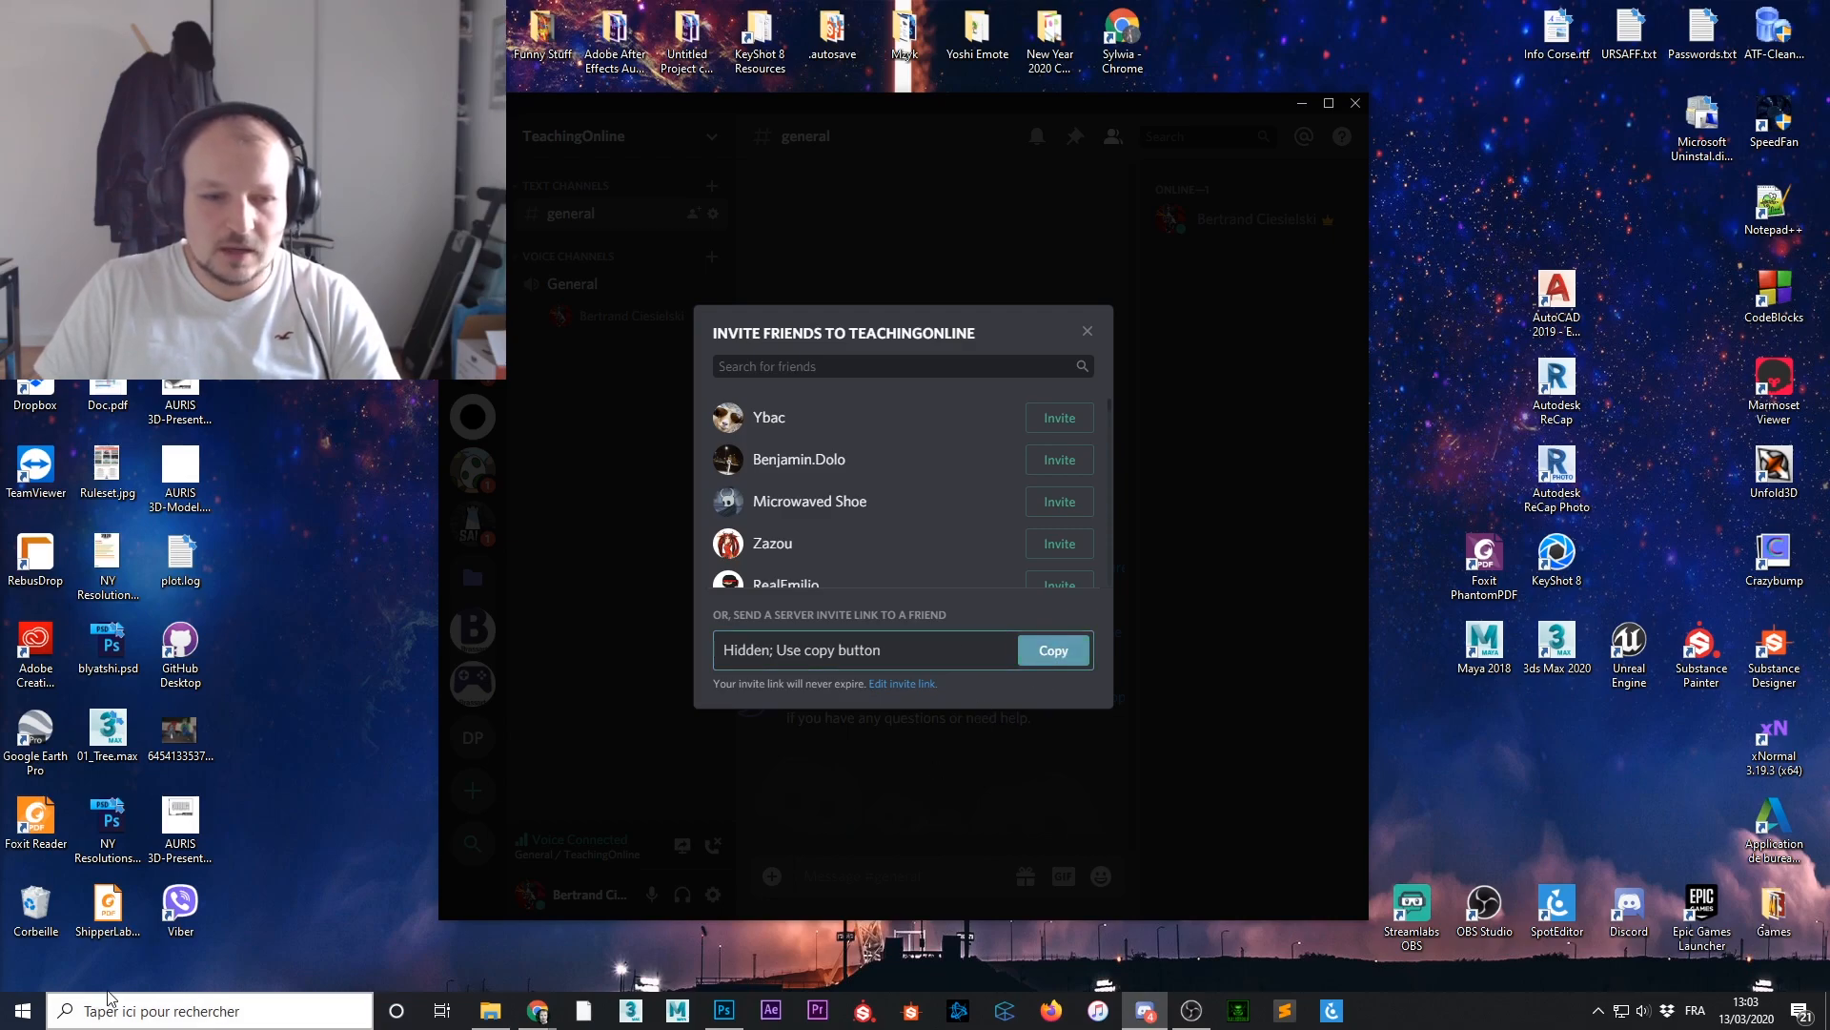
Paste the copied invite link into a blank Notepad document and close it without saving
{"action": "key", "text": "super"}
{"action": "type", "text": "not"}
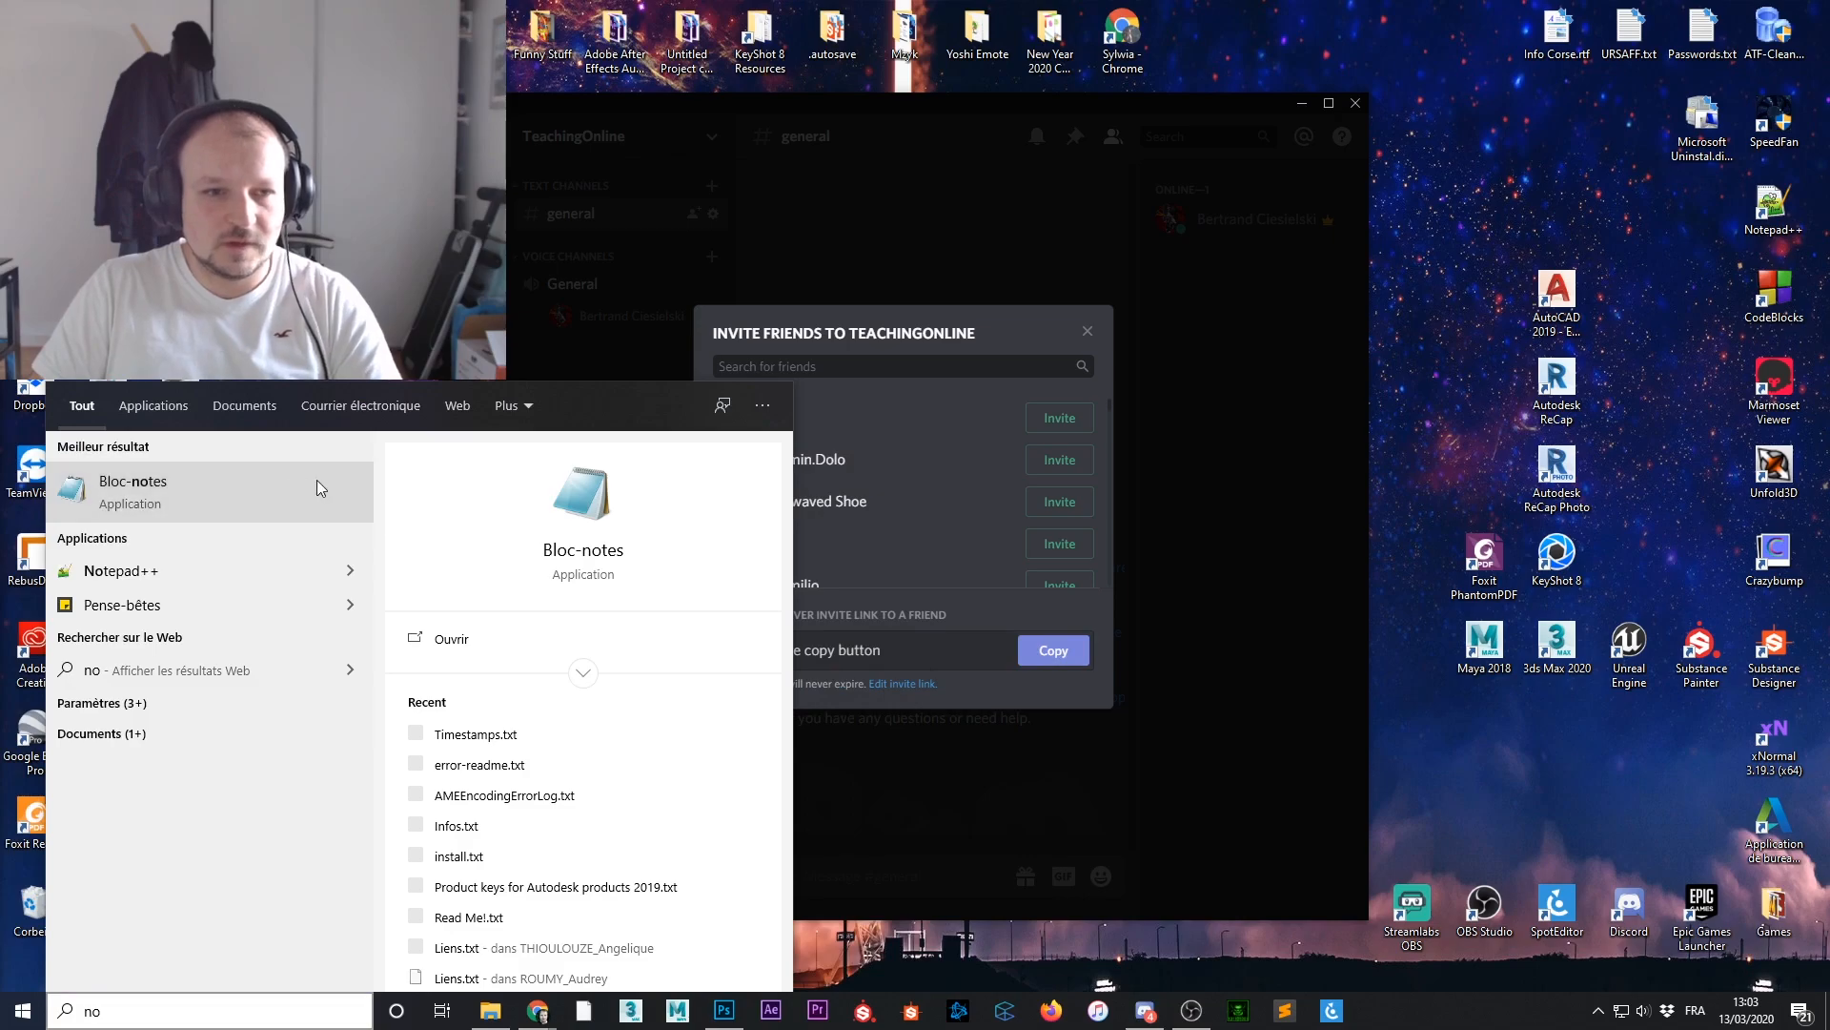
{"action": "left_click", "coordinate": [300, 481]}
{"action": "key", "text": "ctrl+v"}
{"action": "key", "text": "ctrl+a"}
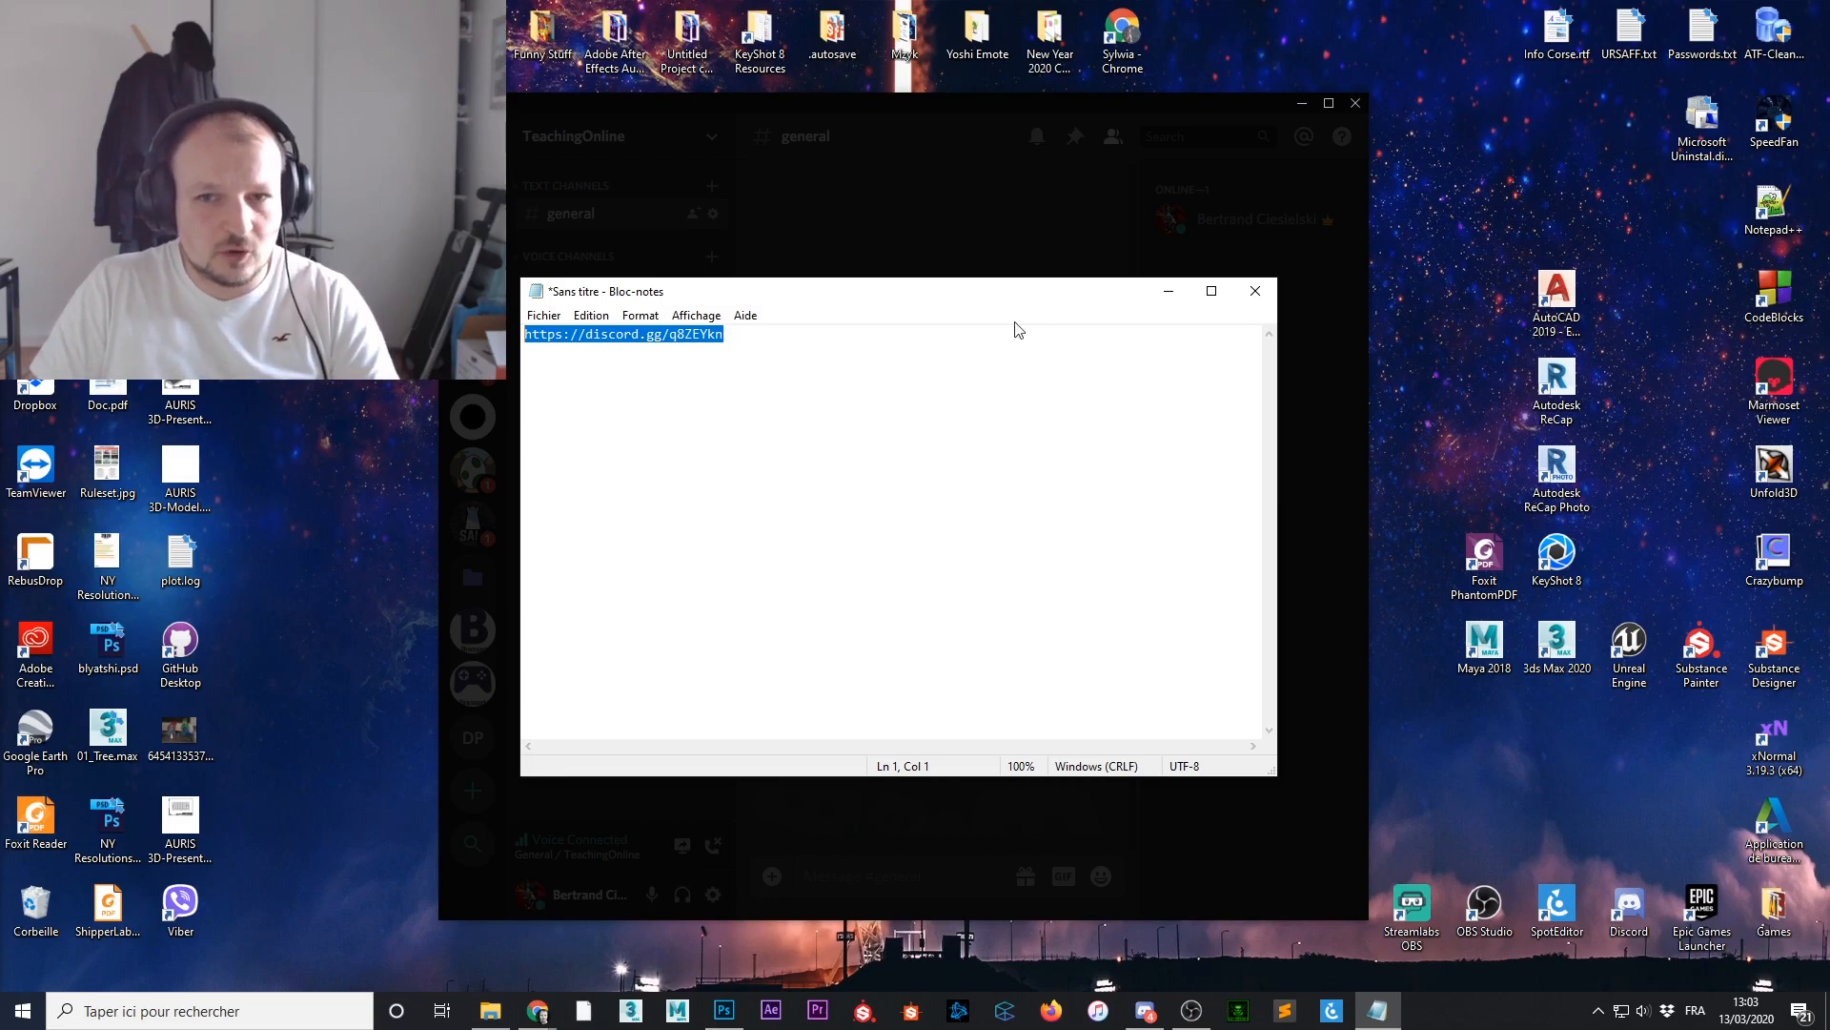
{"action": "left_click", "coordinate": [1237, 302]}
{"action": "left_click", "coordinate": [917, 516]}
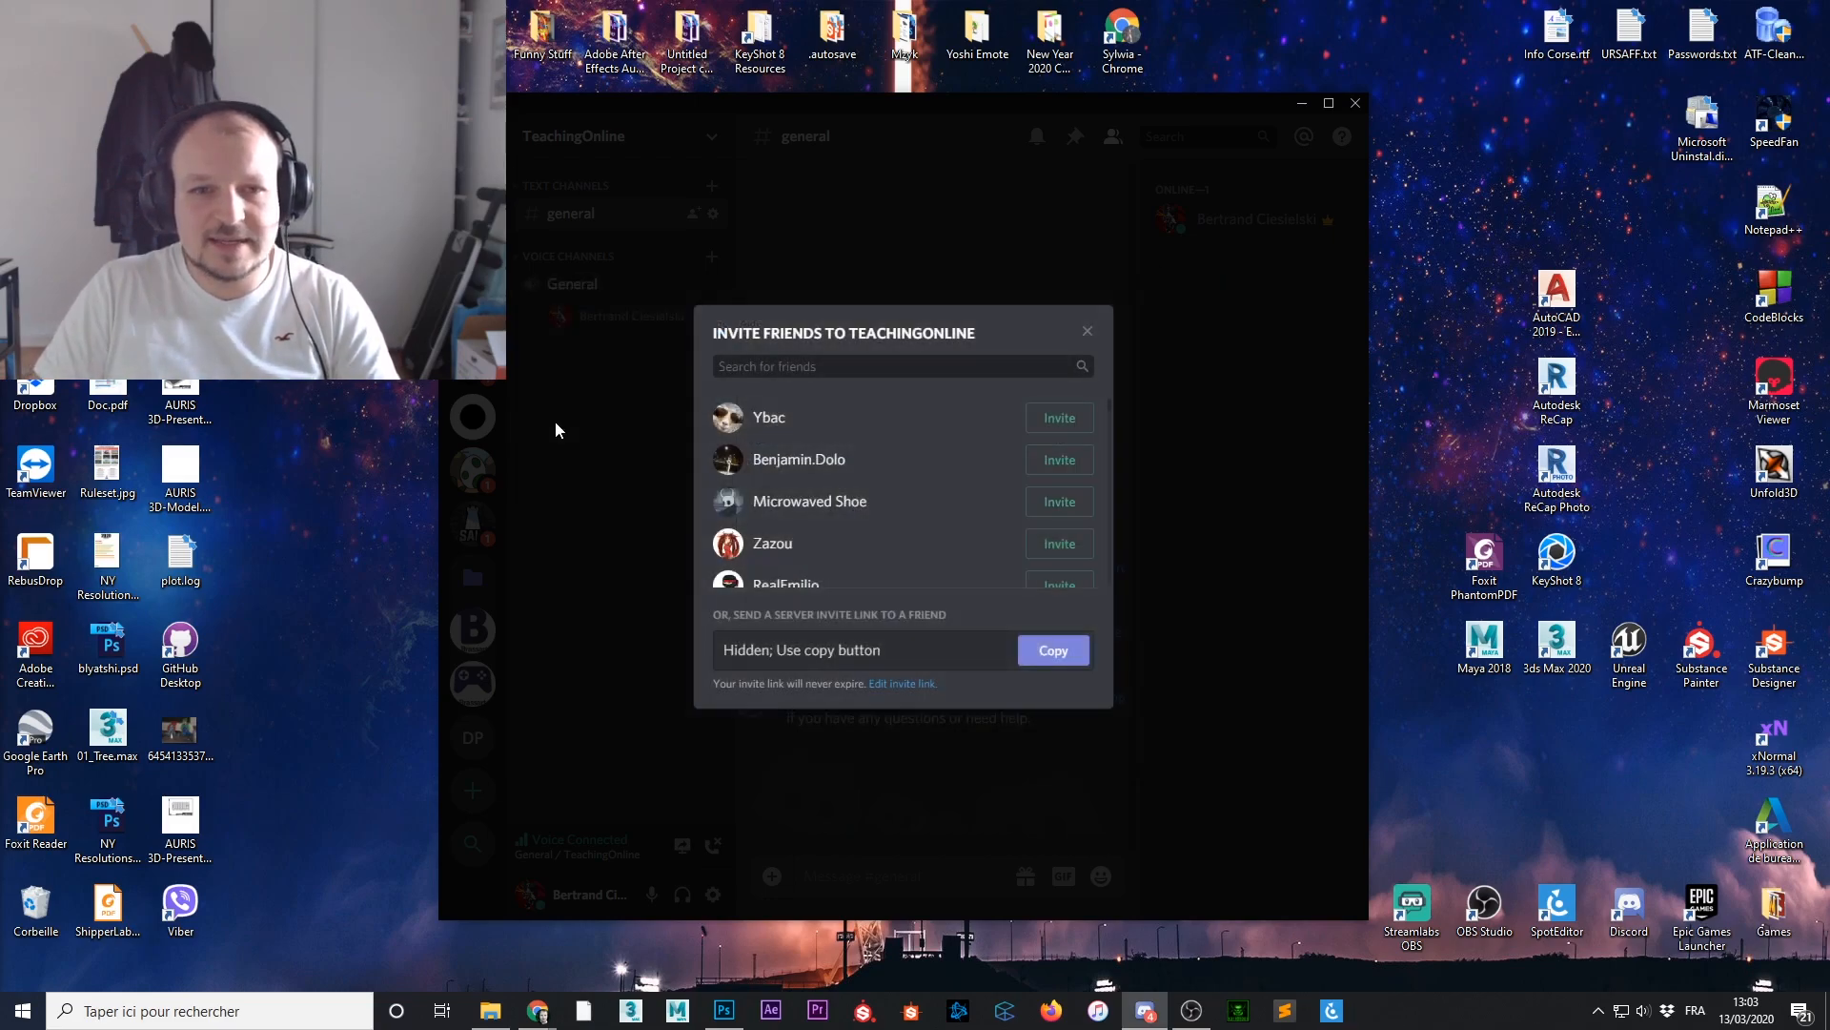
Close the invitation dialog and set the push-to-talk shortcut to V in Discord's voice settings
{"action": "left_click", "coordinate": [1088, 331]}
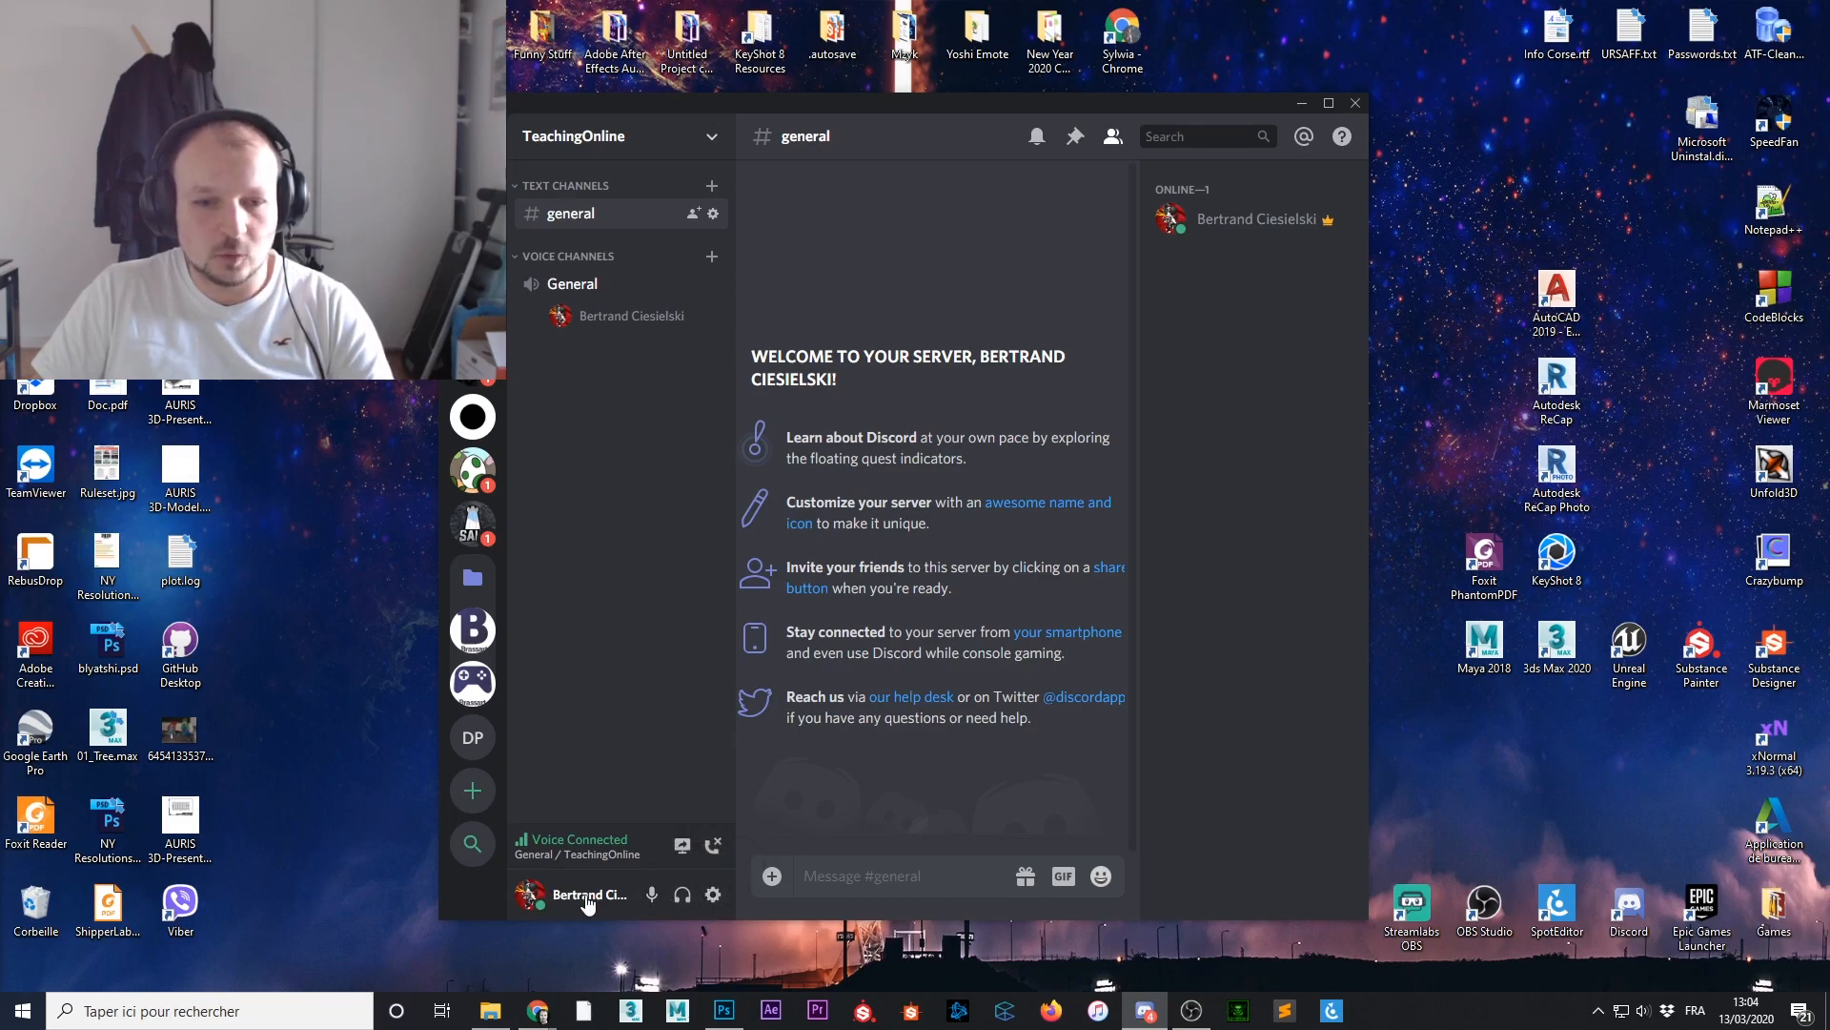
{"action": "left_click", "coordinate": [713, 894]}
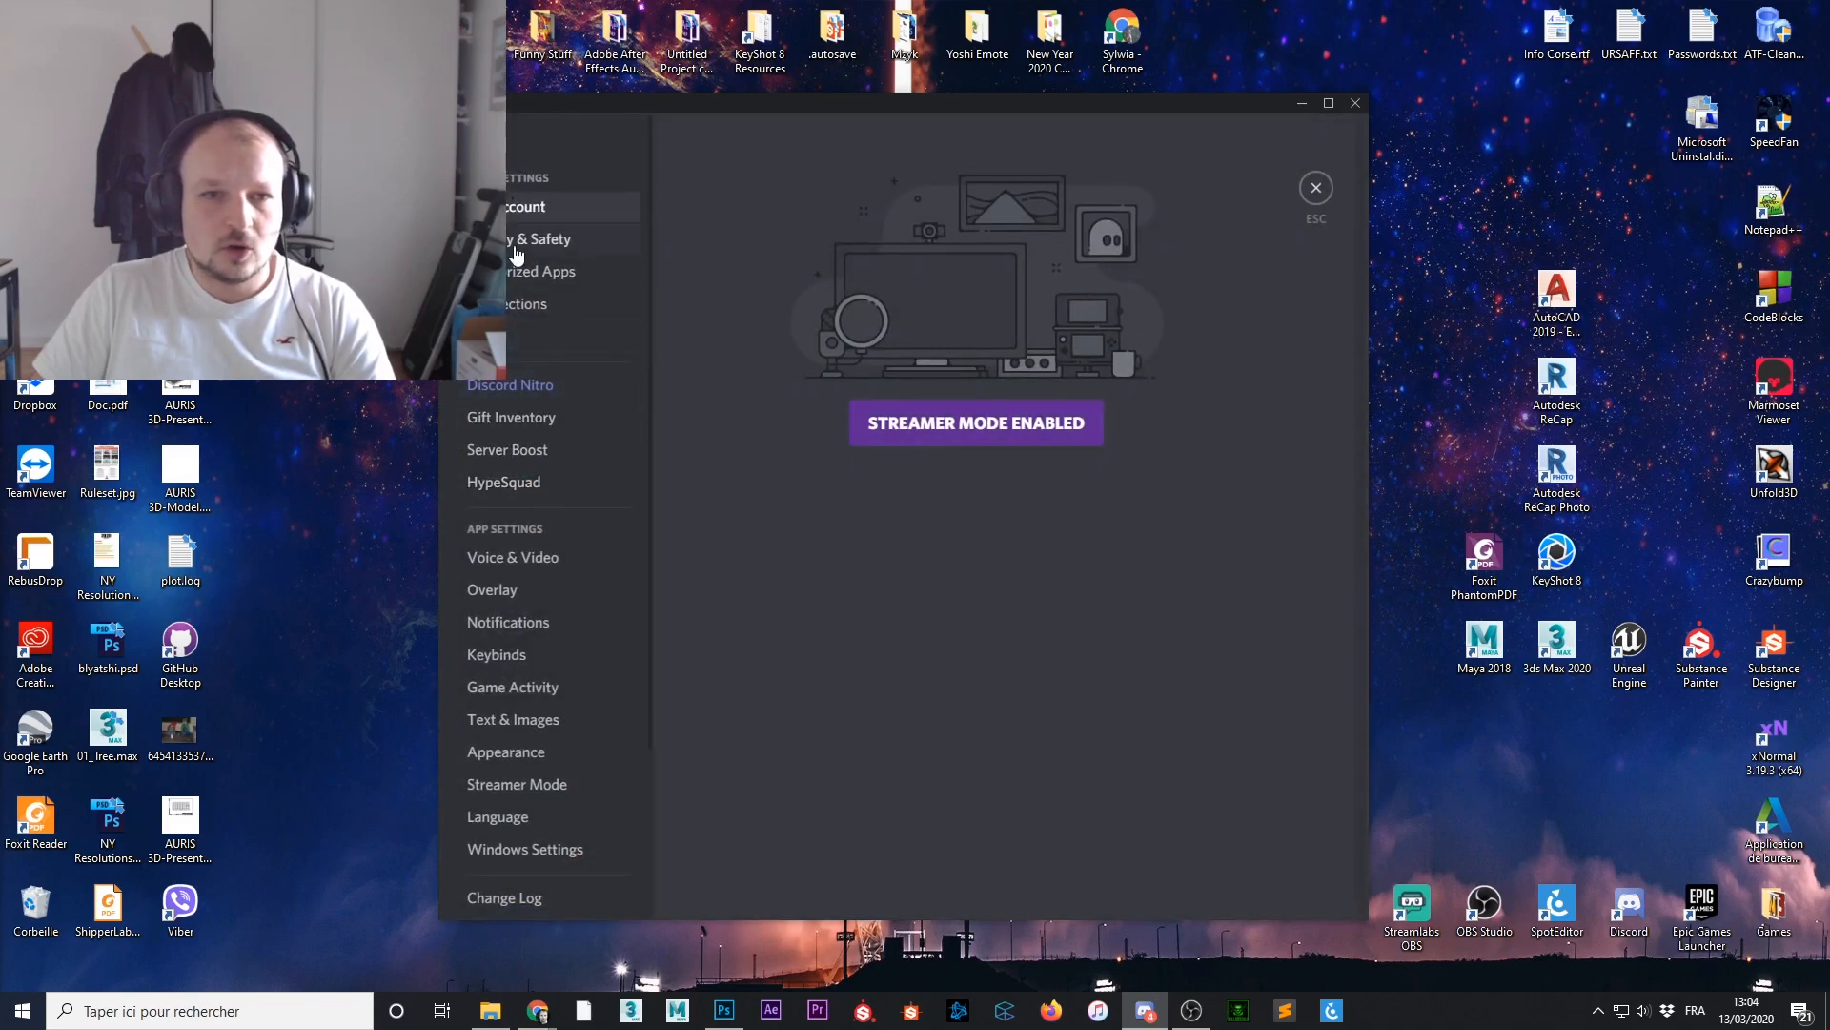
{"action": "left_click", "coordinate": [515, 563]}
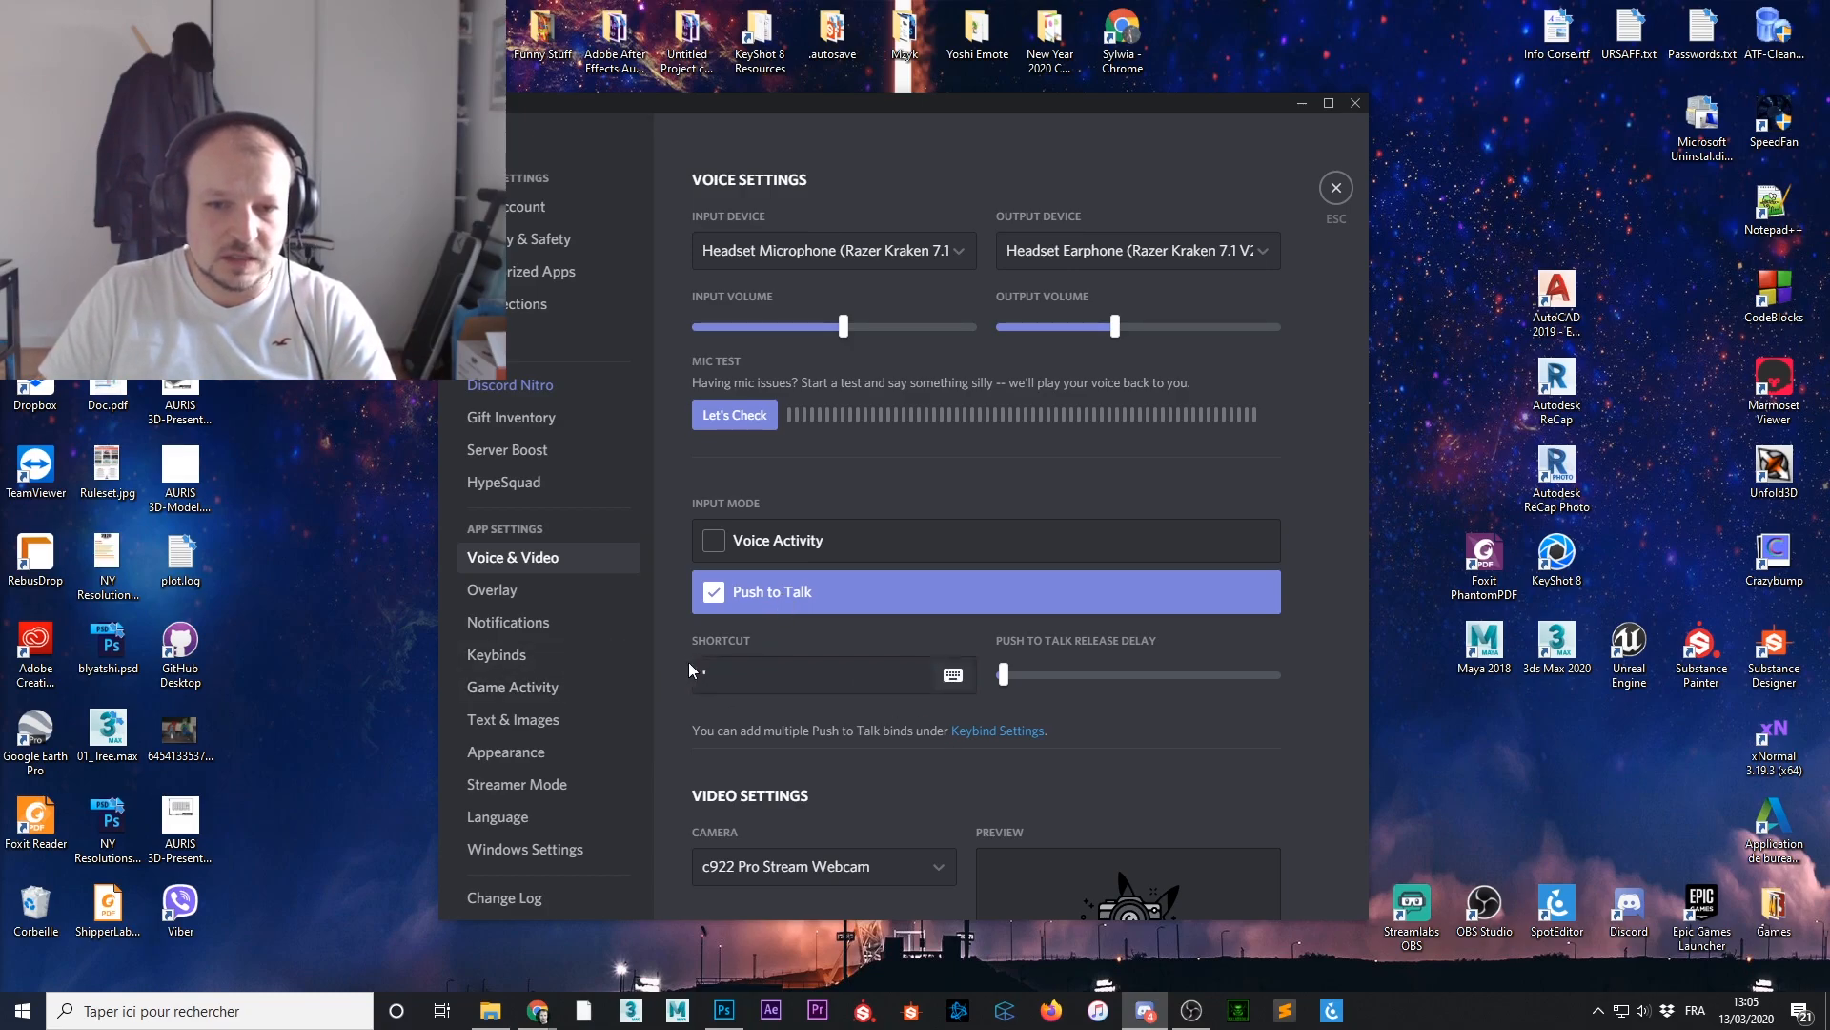
{"action": "left_click", "coordinate": [941, 678]}
{"action": "key", "text": "v"}
{"action": "left_click", "coordinate": [902, 684]}
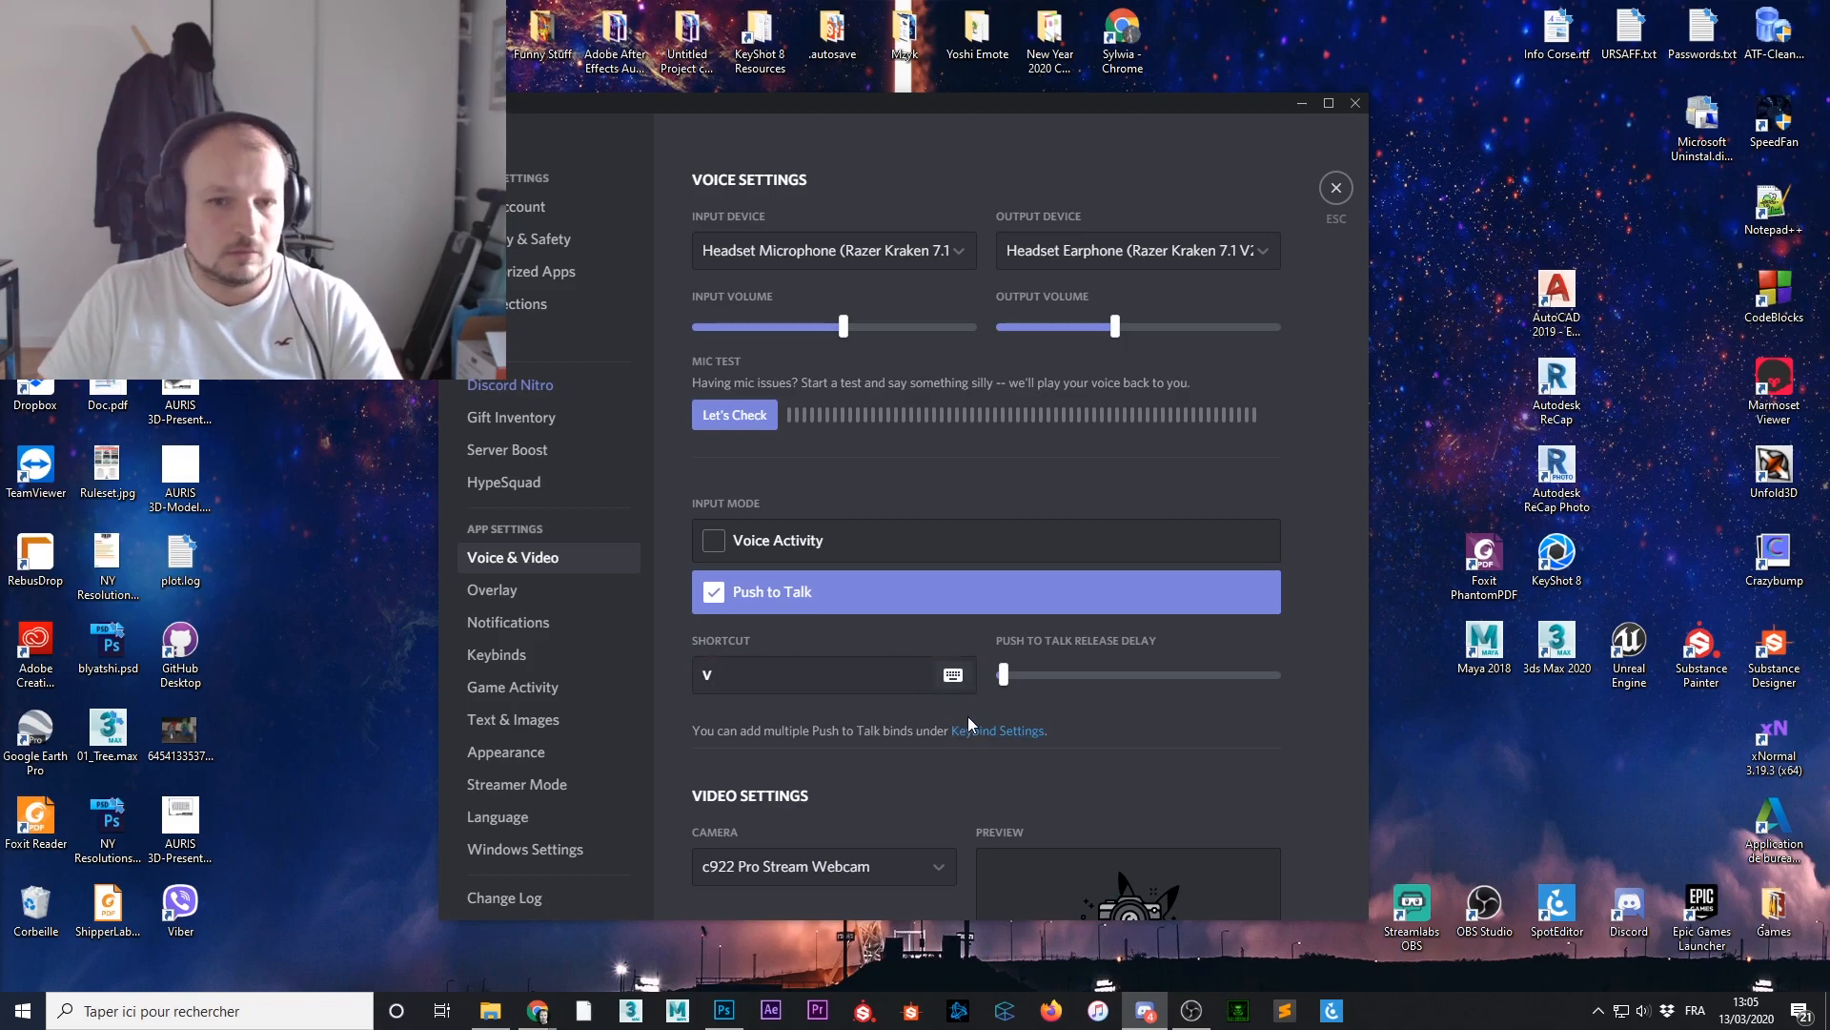
{"action": "left_click", "coordinate": [1336, 189]}
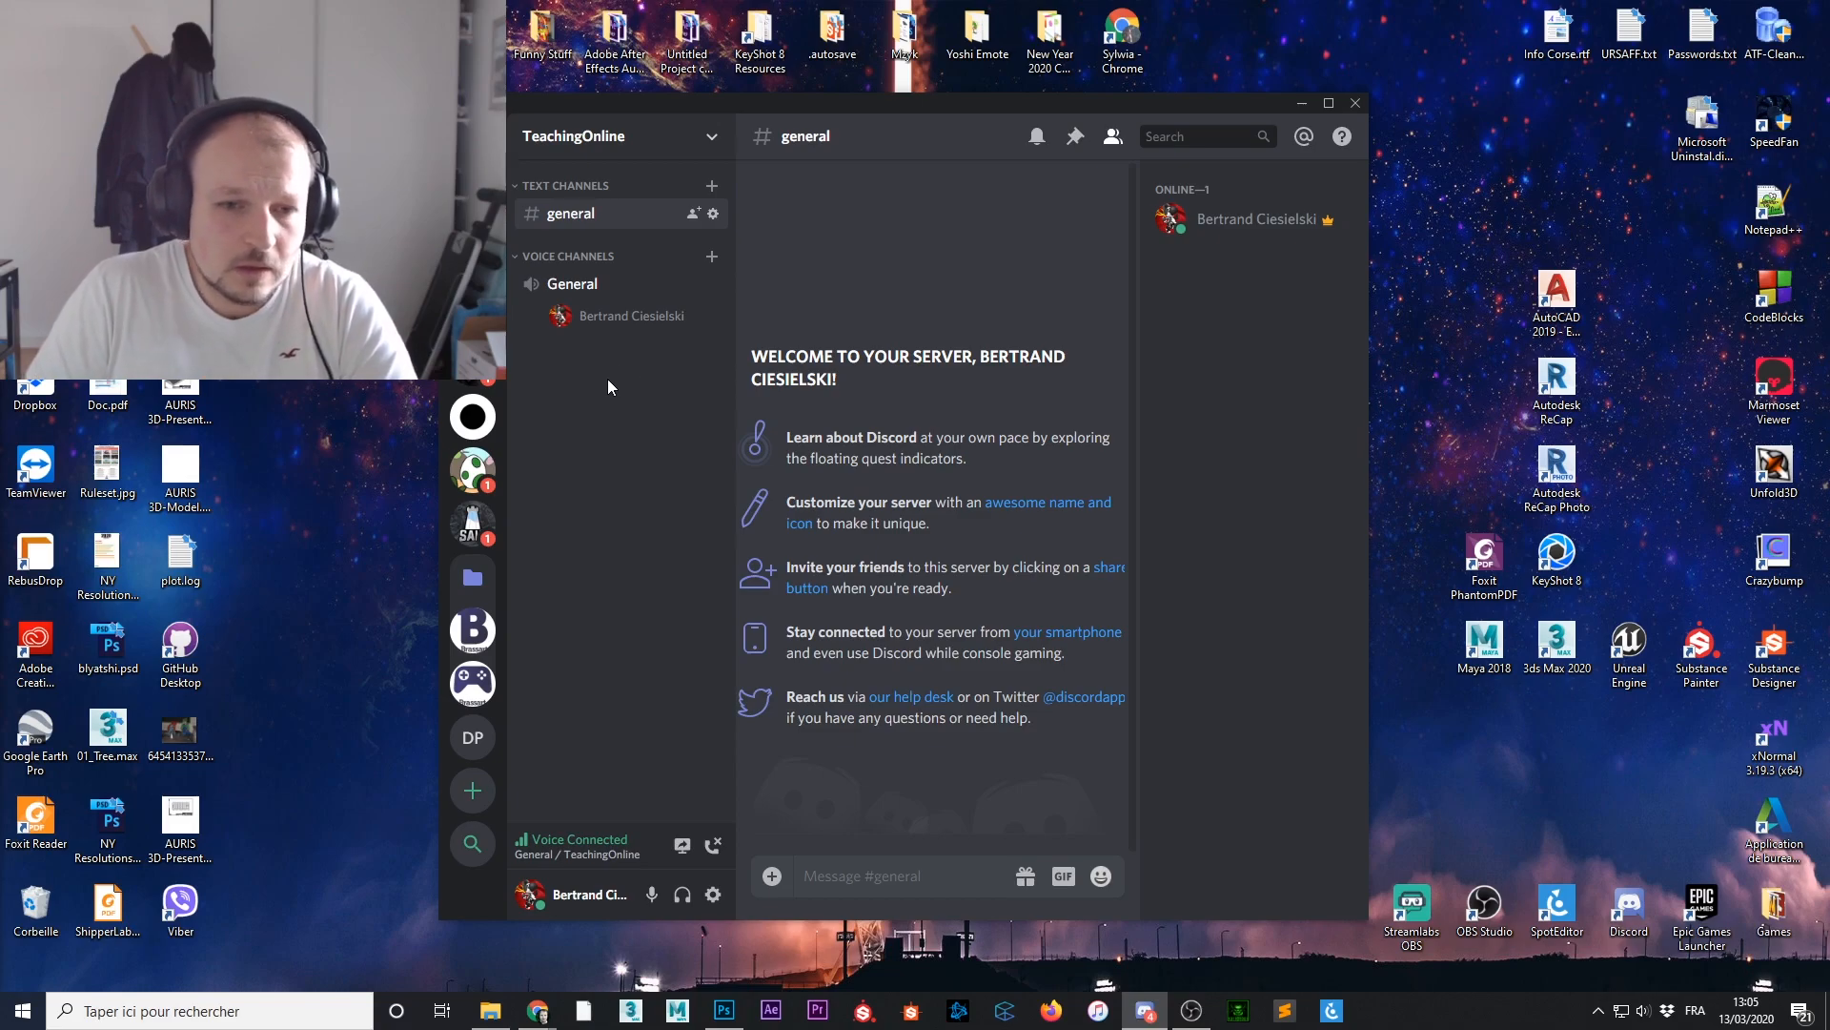
Examine the PROMO 2019 and PROMO 2018 channel lists of the Brassart - 3D server and return to the TeachingOnline server
{"action": "left_click", "coordinate": [469, 631]}
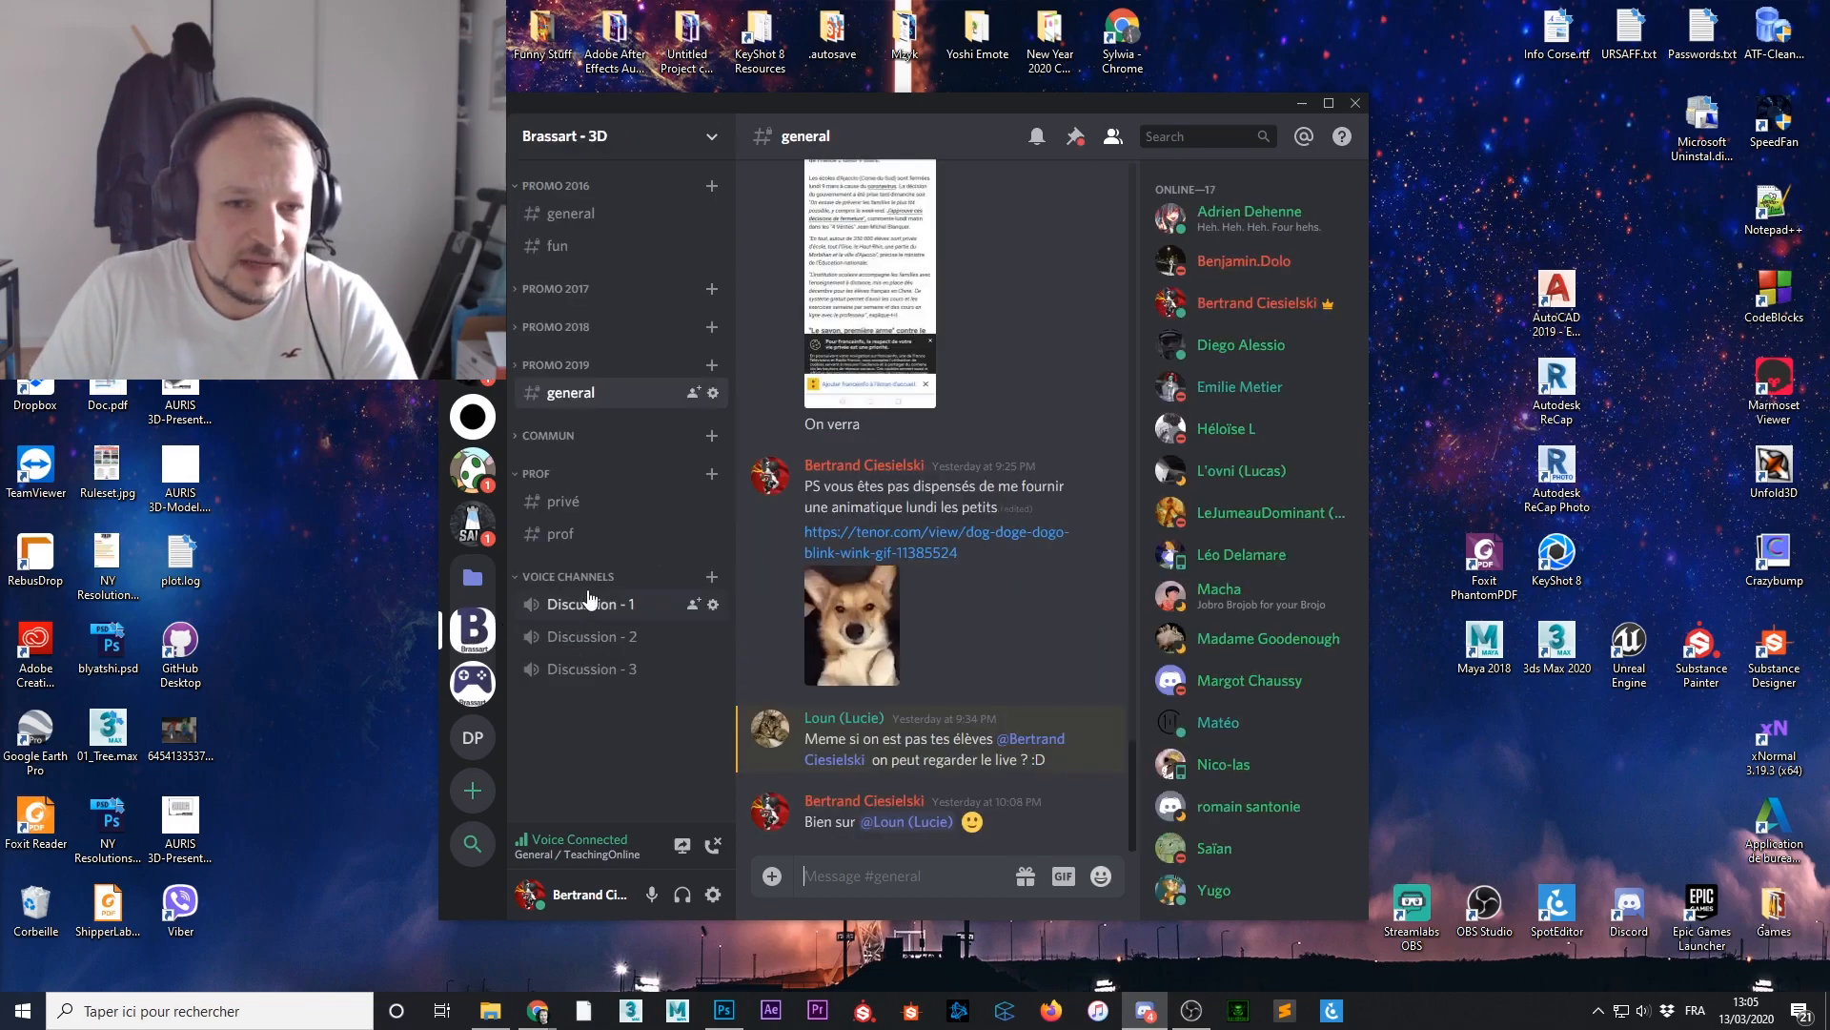
{"action": "left_click", "coordinate": [535, 367]}
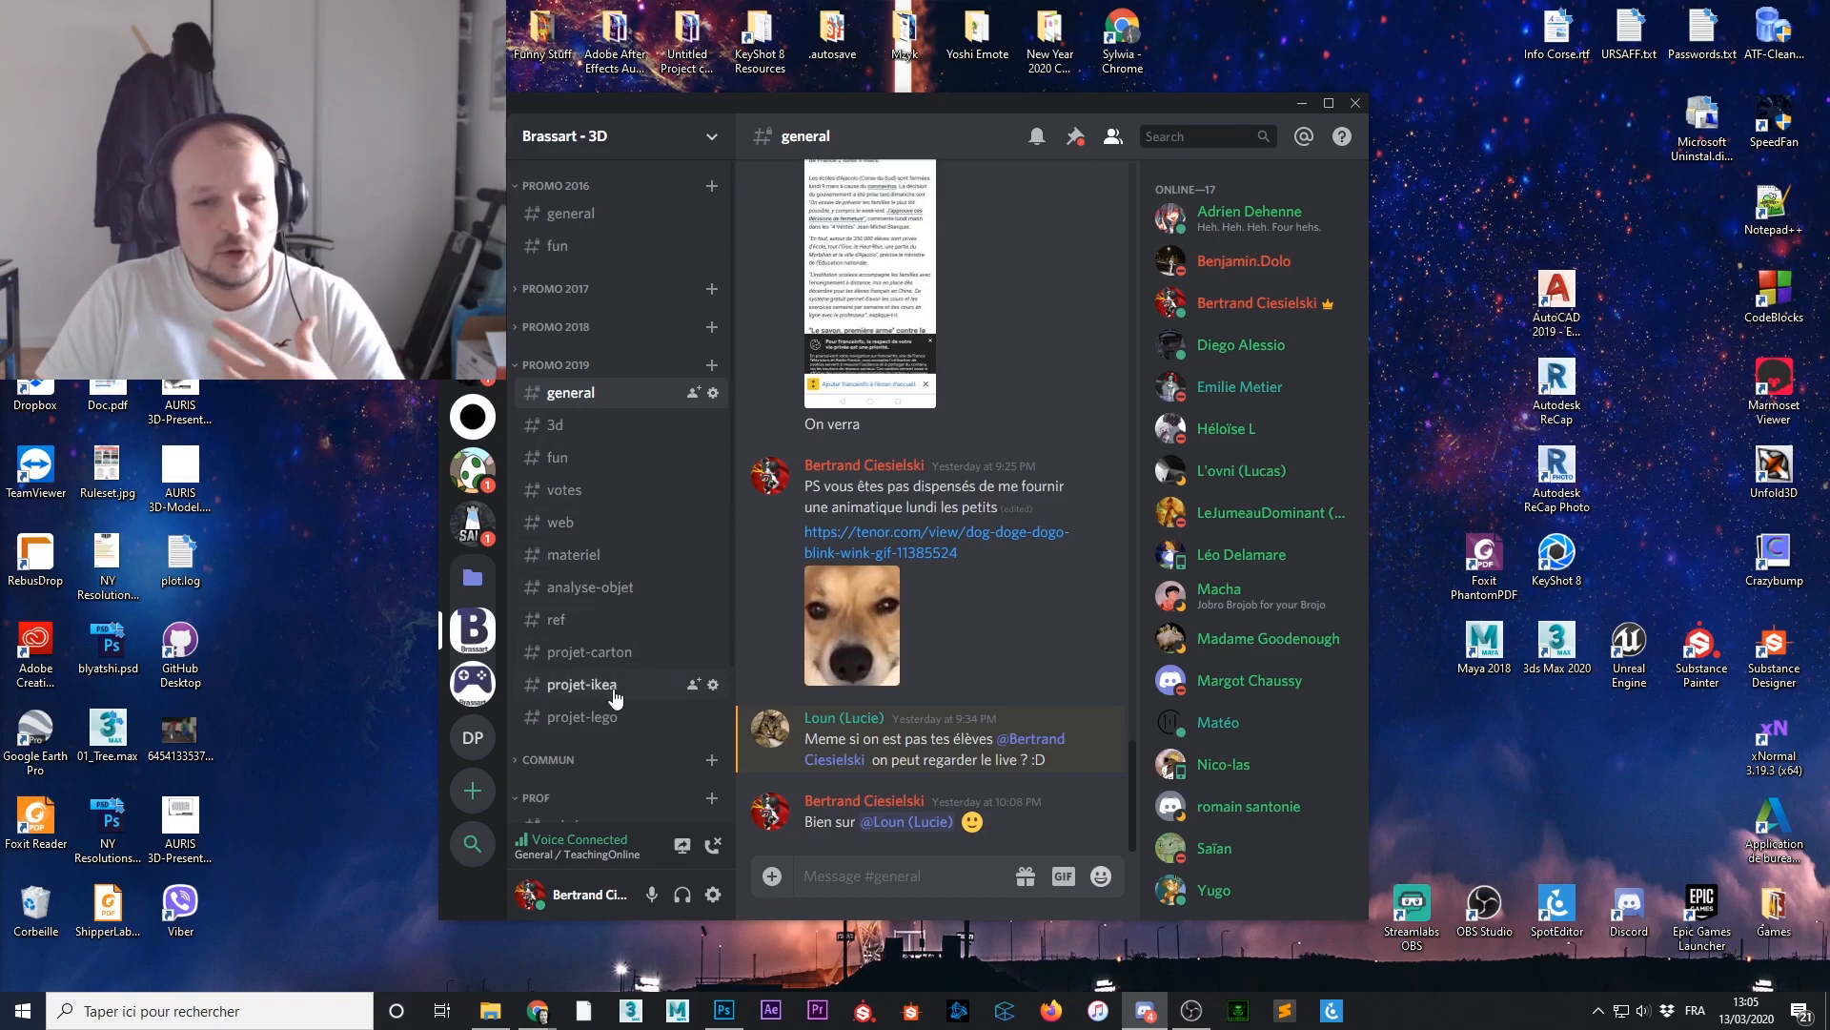
{"action": "scroll", "coordinate": [568, 747], "scroll_direction": "down", "scroll_amount": 1}
{"action": "scroll", "coordinate": [566, 743], "scroll_direction": "down", "scroll_amount": 2}
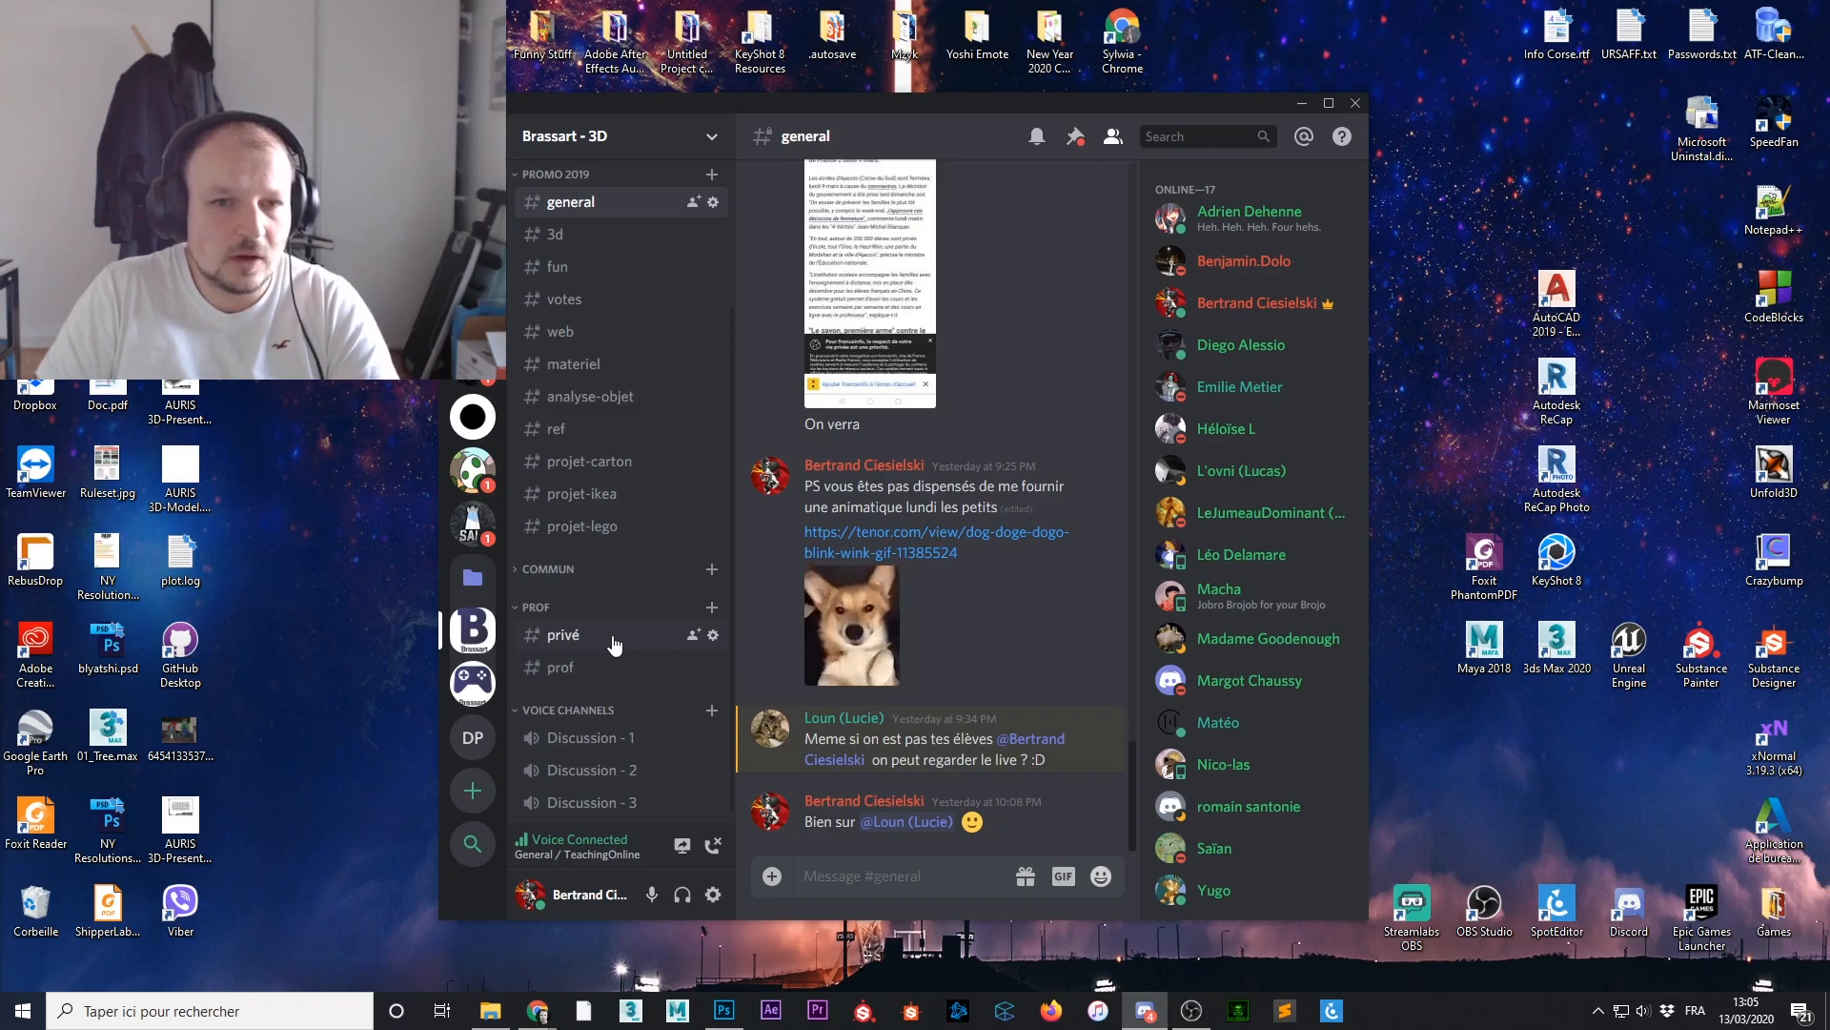
{"action": "scroll", "coordinate": [612, 633], "scroll_direction": "up", "scroll_amount": 3}
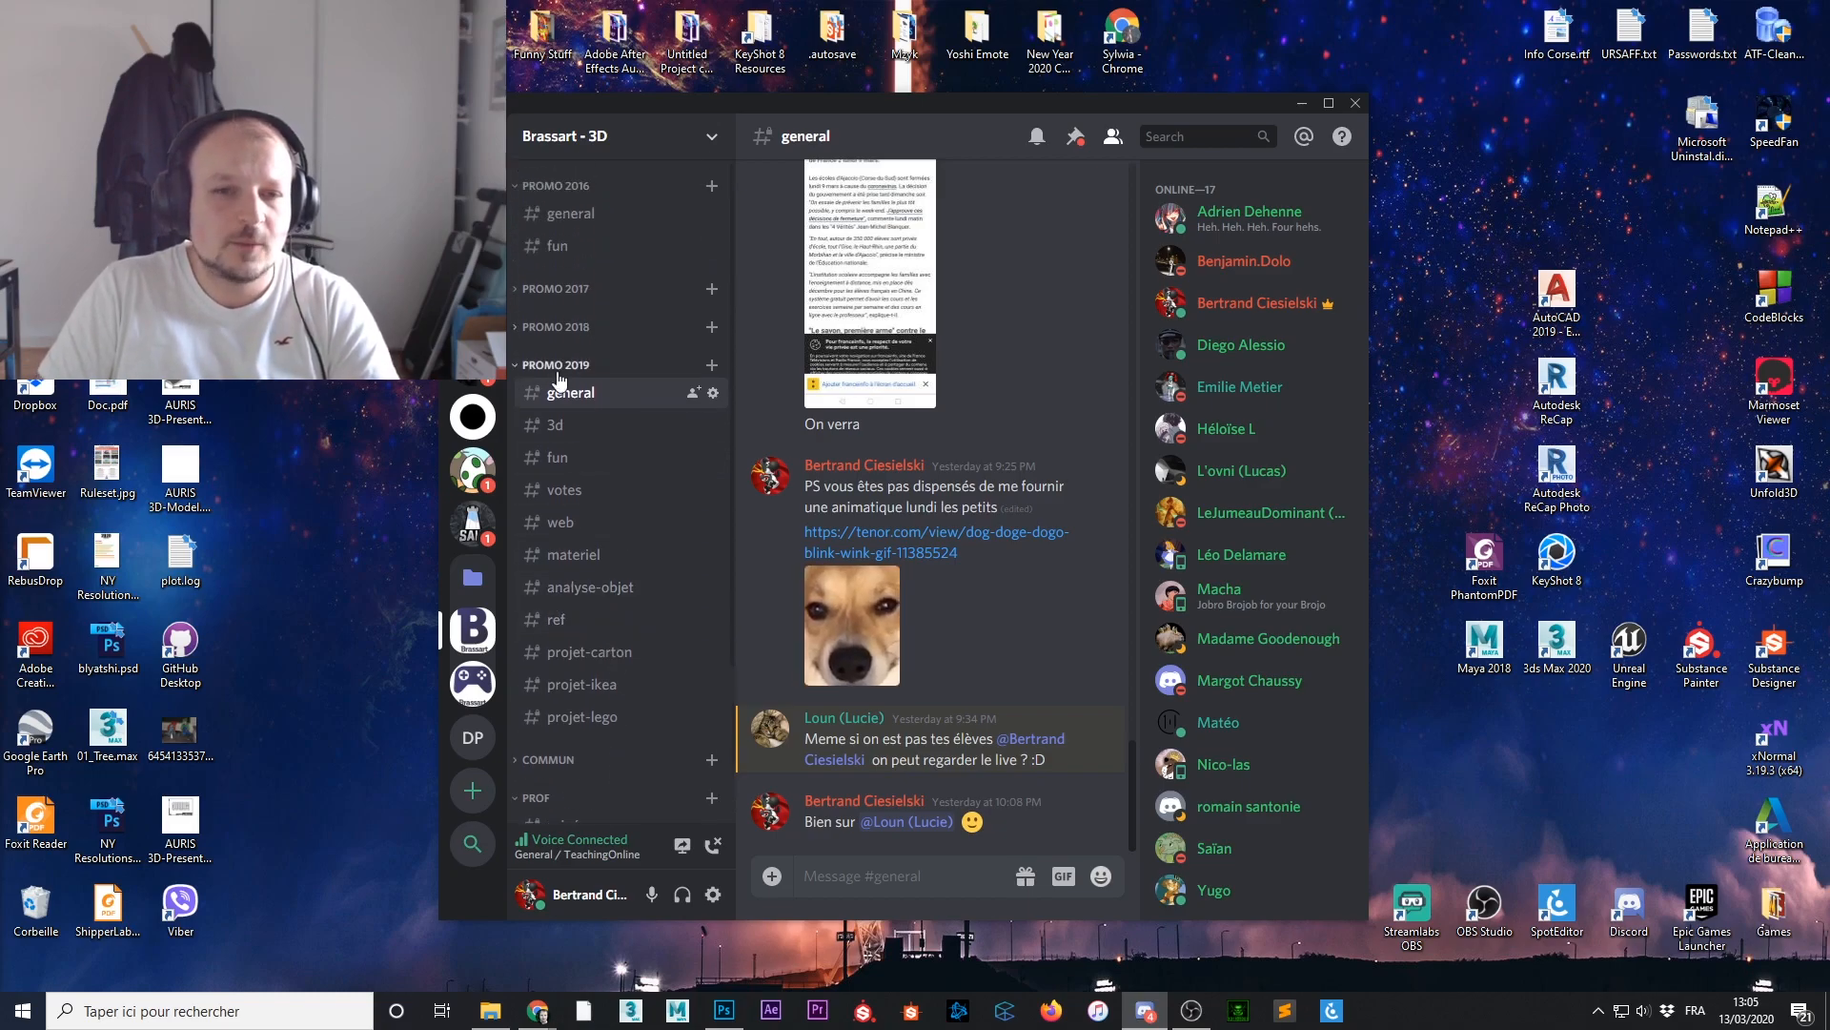
{"action": "left_click", "coordinate": [584, 328]}
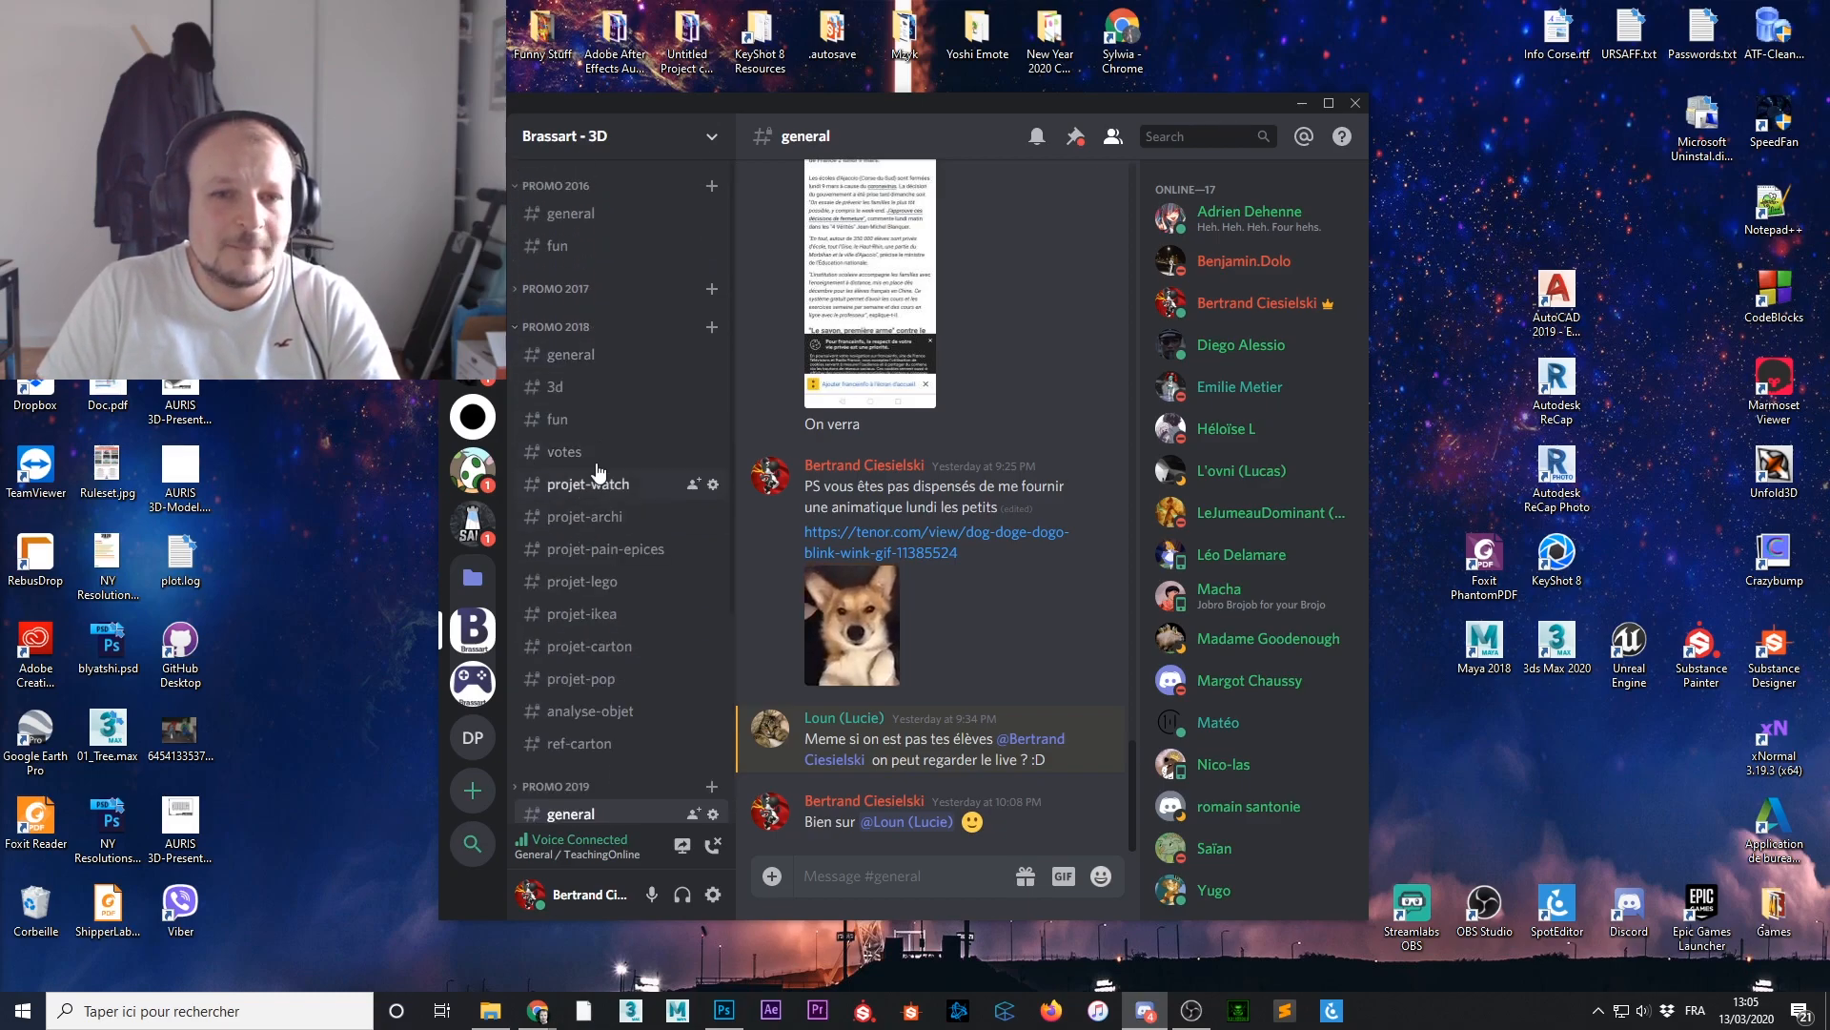
{"action": "left_click", "coordinate": [570, 326]}
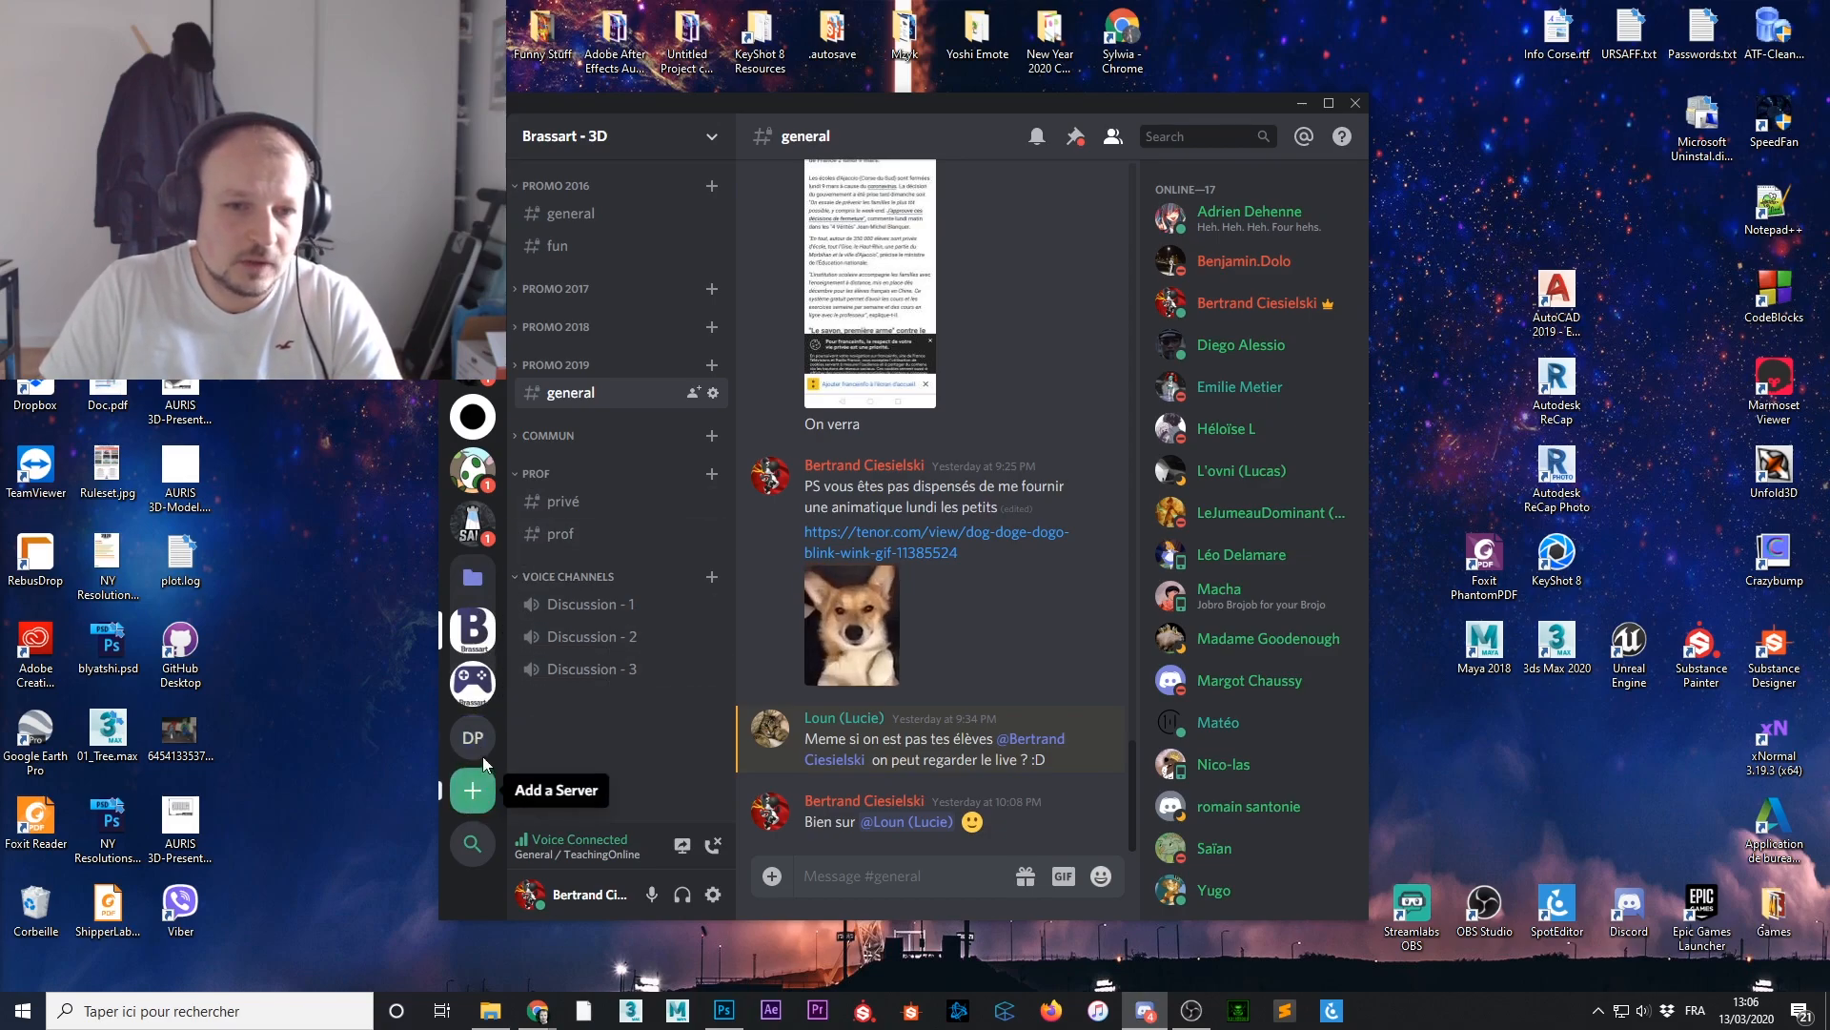
{"action": "left_click", "coordinate": [472, 256]}
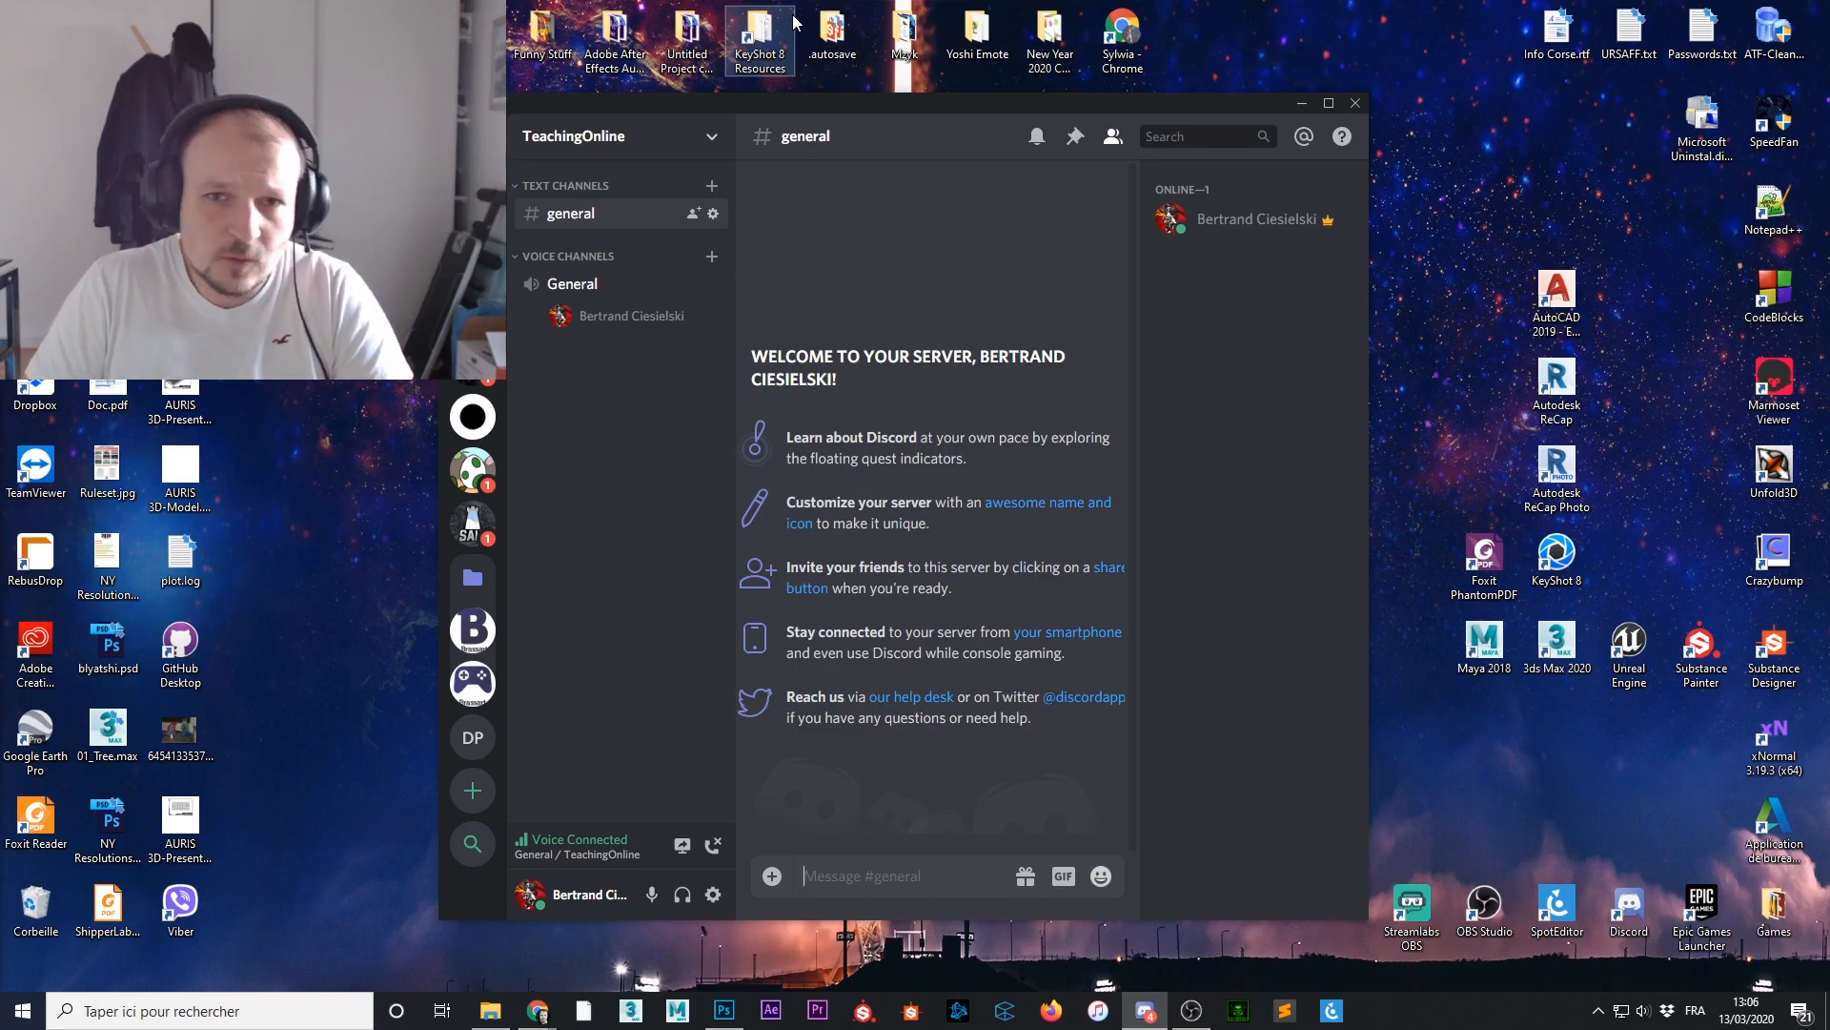
Move the Discord window off this display, and bring up and reposition the OBS Studio window over the desktop
{"action": "left_click_drag", "start_coordinate": [842, 103], "coordinate": [0, 116]}
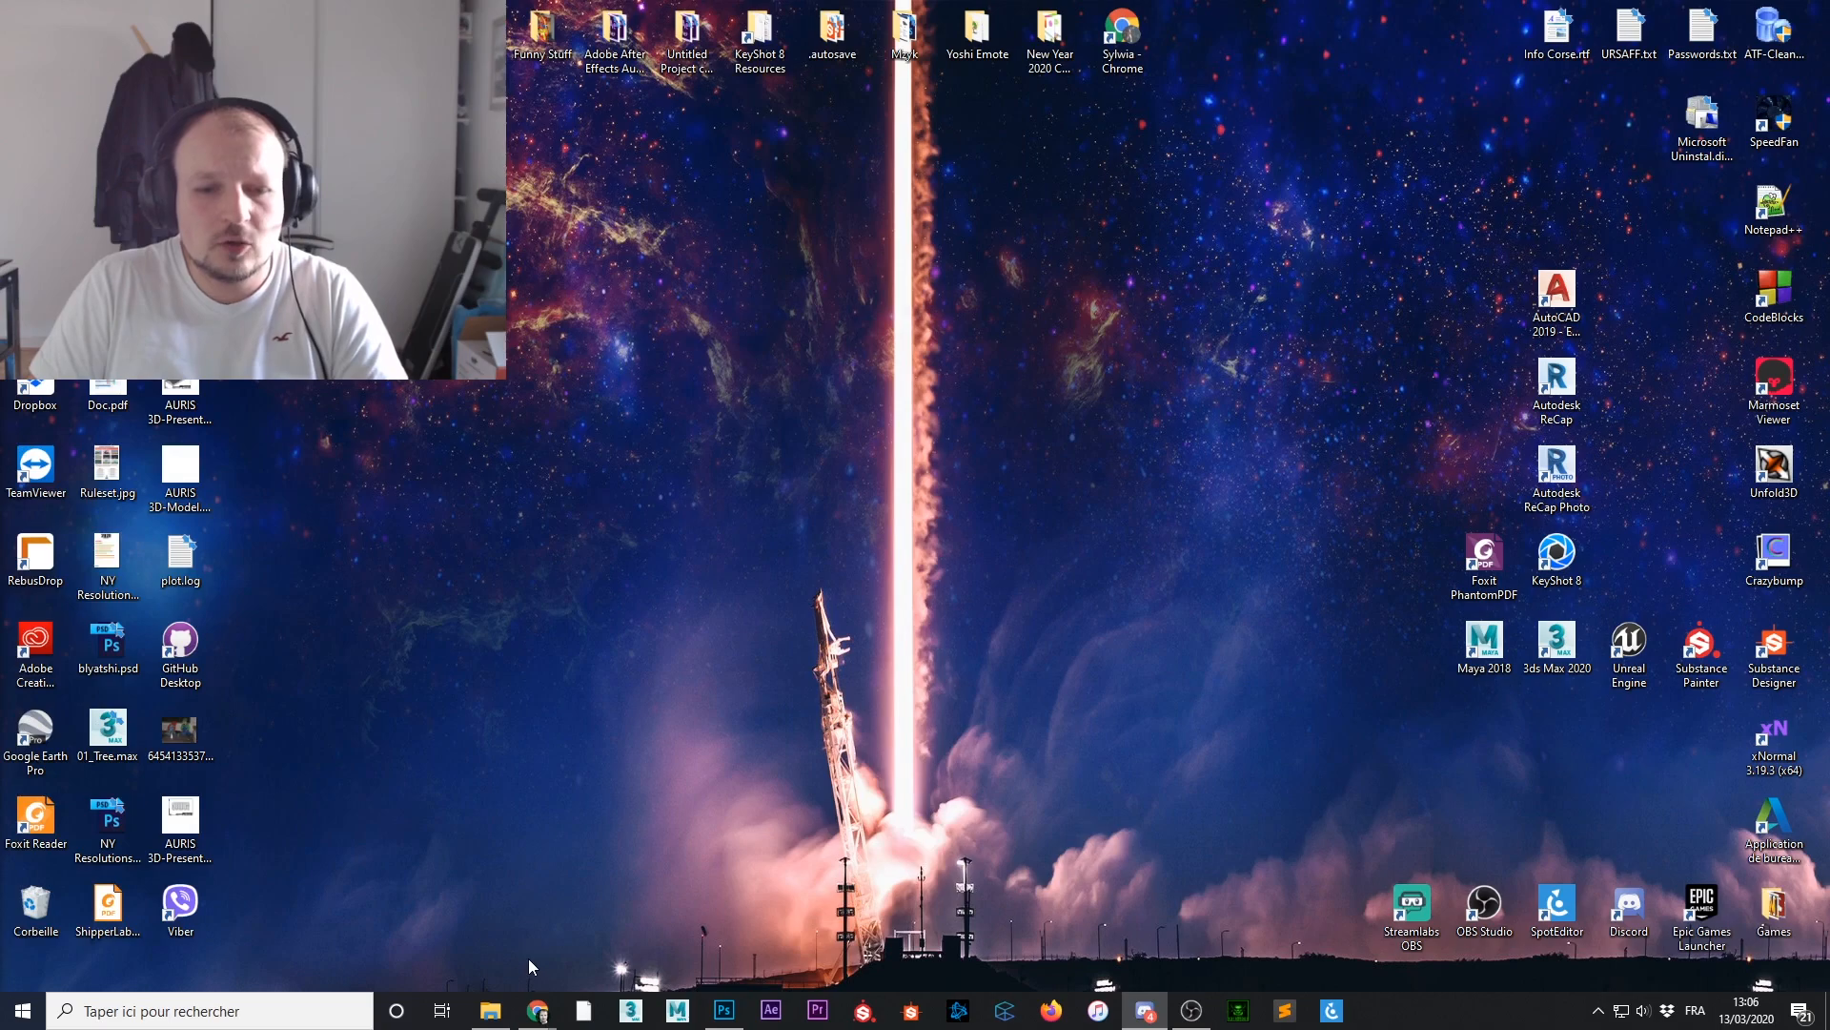
{"action": "left_click", "coordinate": [1191, 1010]}
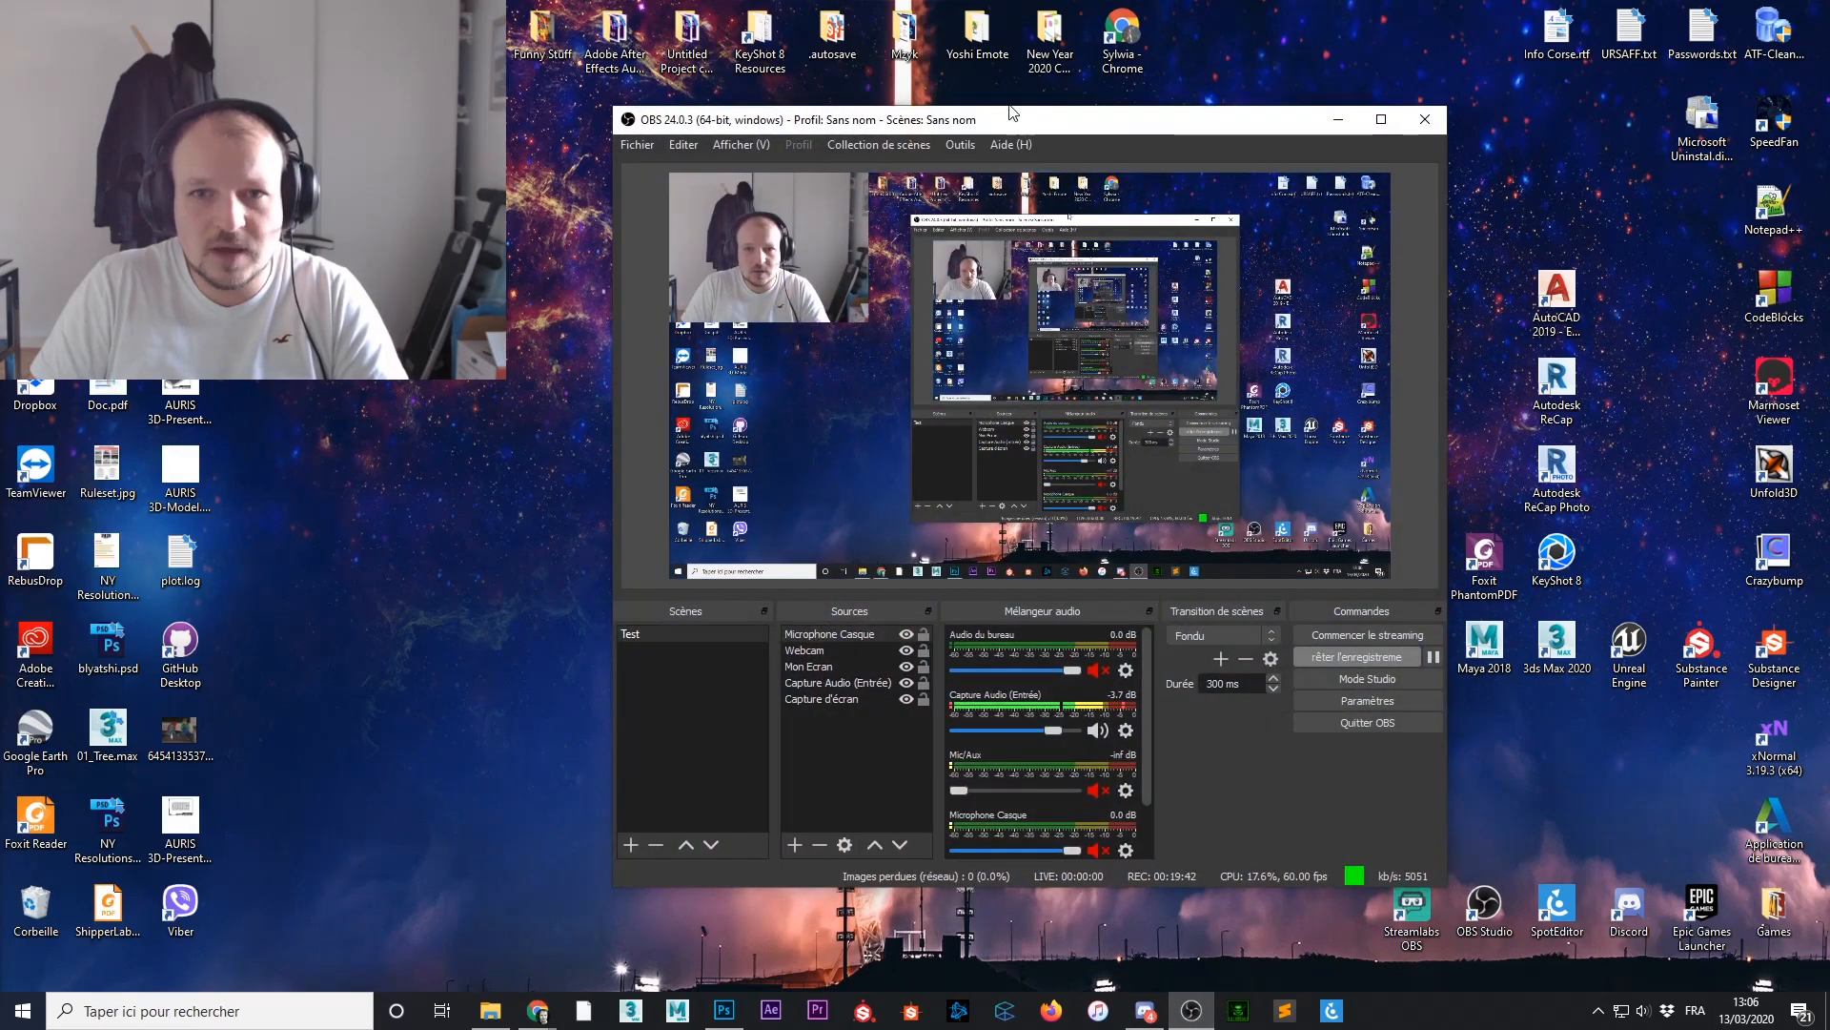
{"action": "left_click_drag", "start_coordinate": [1013, 112], "coordinate": [841, 99]}
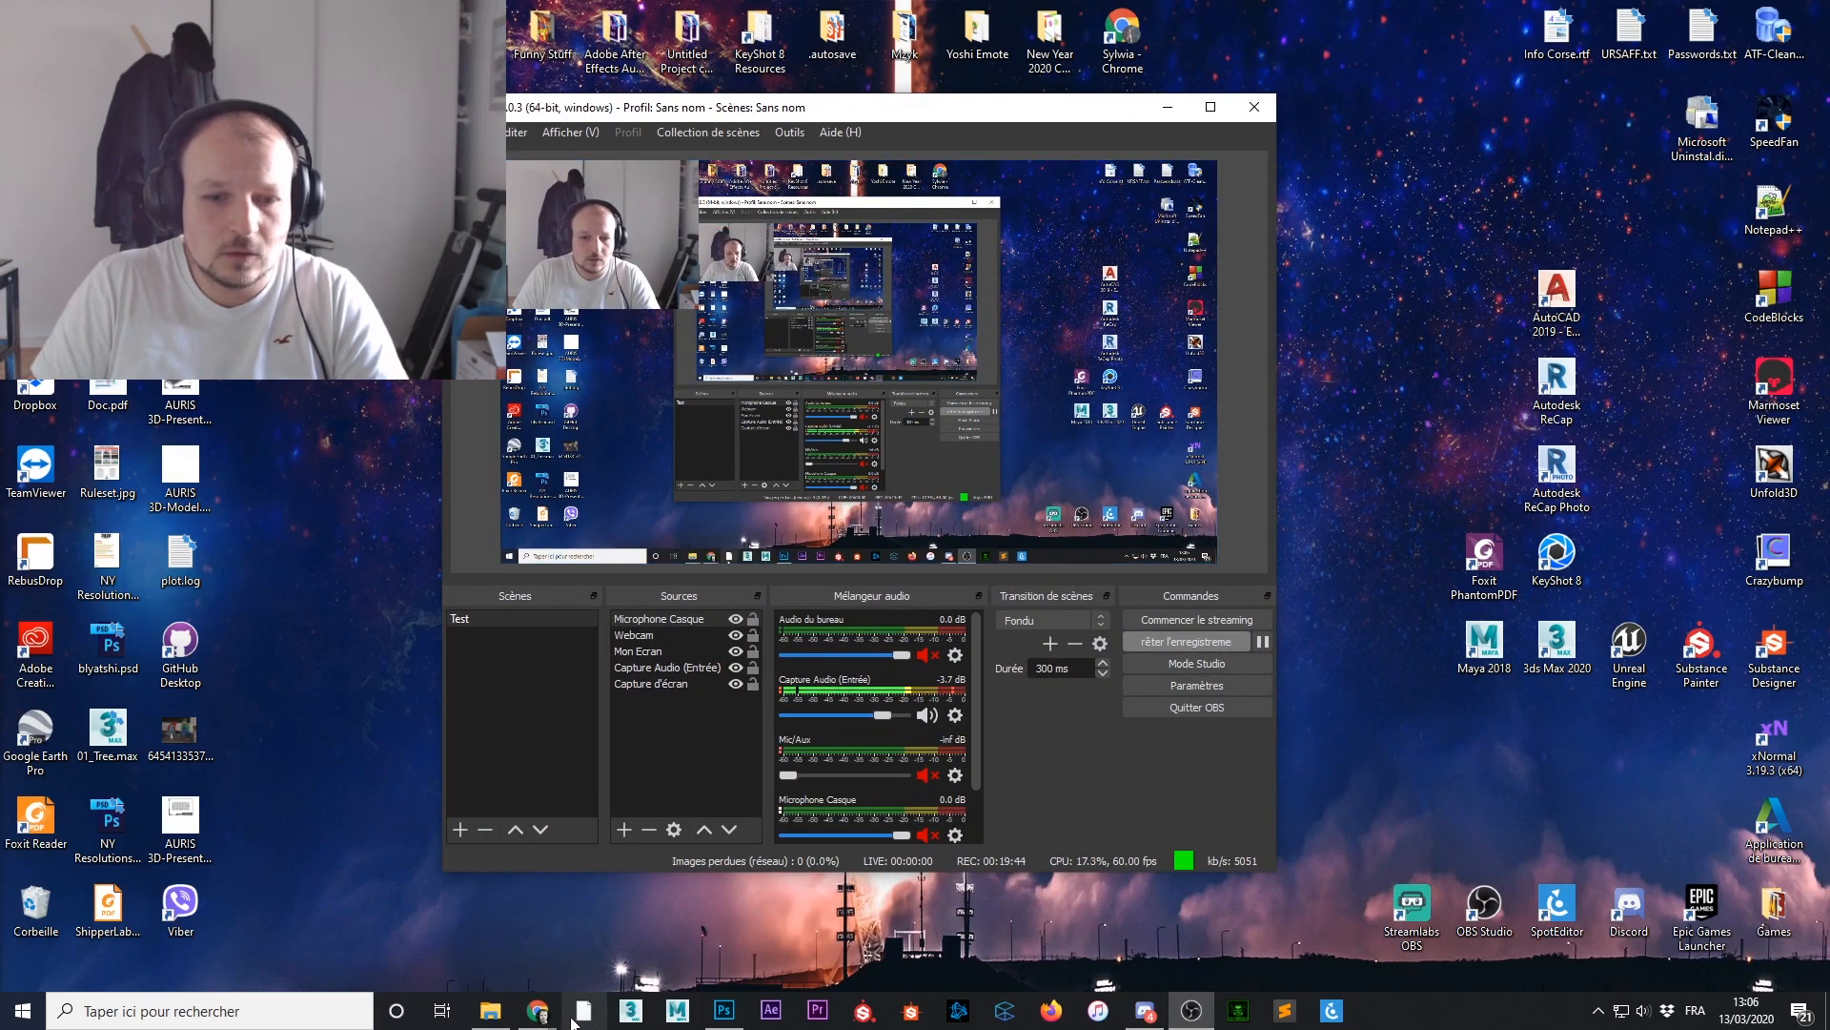
Switch to the Chrome window showing the Twitch channel page with the stream chat
{"action": "mouse_move", "coordinate": [539, 1011]}
{"action": "left_click", "coordinate": [679, 951]}
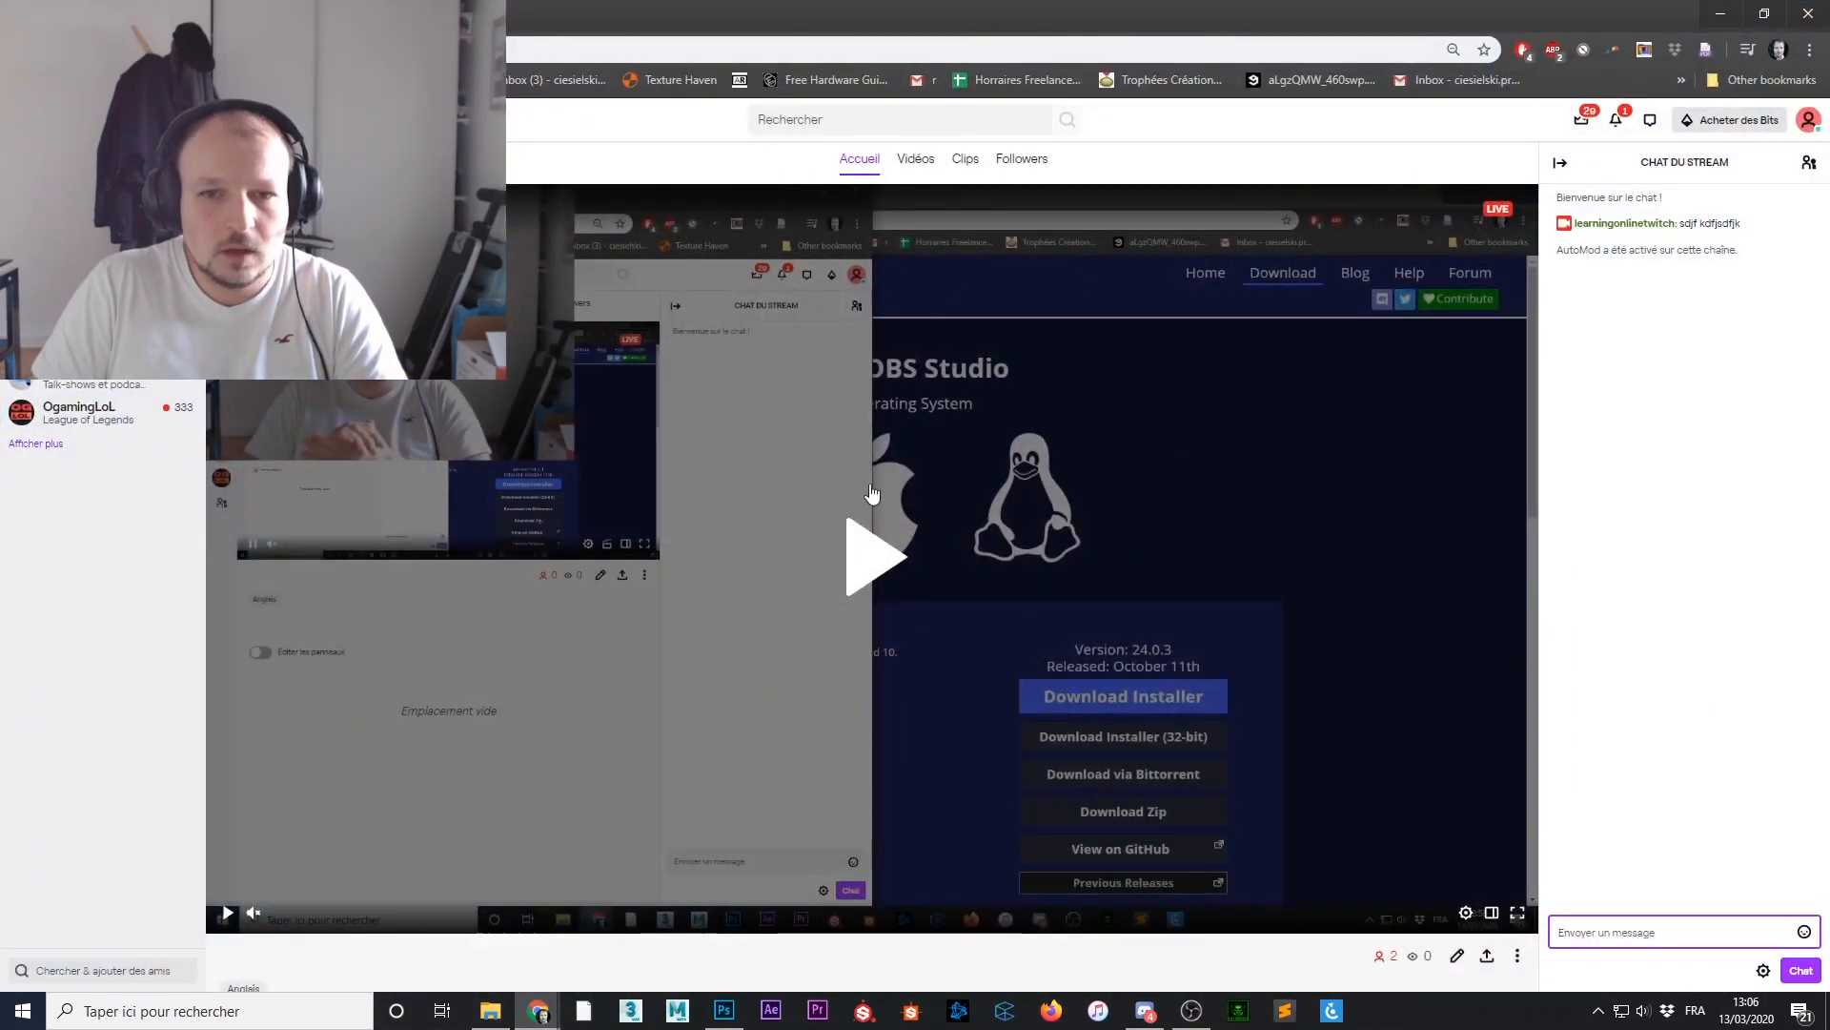